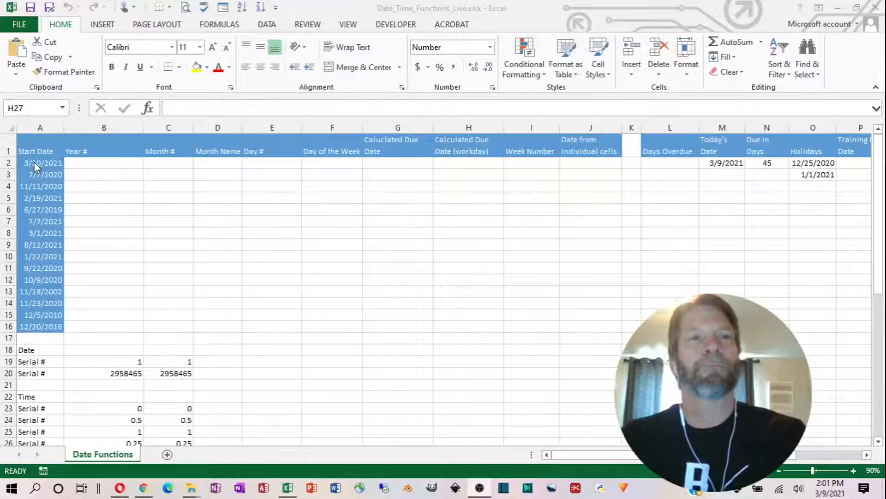
# - Examine the start dates in column A and the date serial numbers in B19 and B20
pyautogui.moveTo(36, 162); pyautogui.dragTo(23, 327)
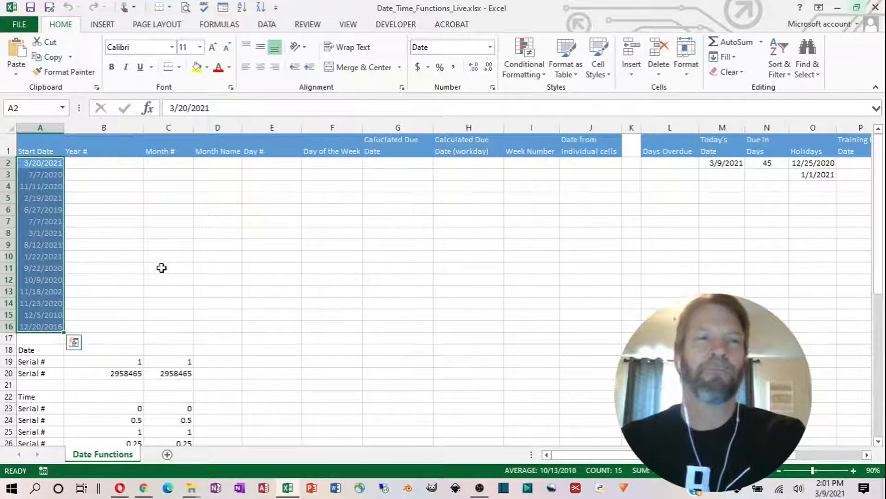
pyautogui.scroll(-2, 162, 266)
pyautogui.scroll(-1, 161, 266)
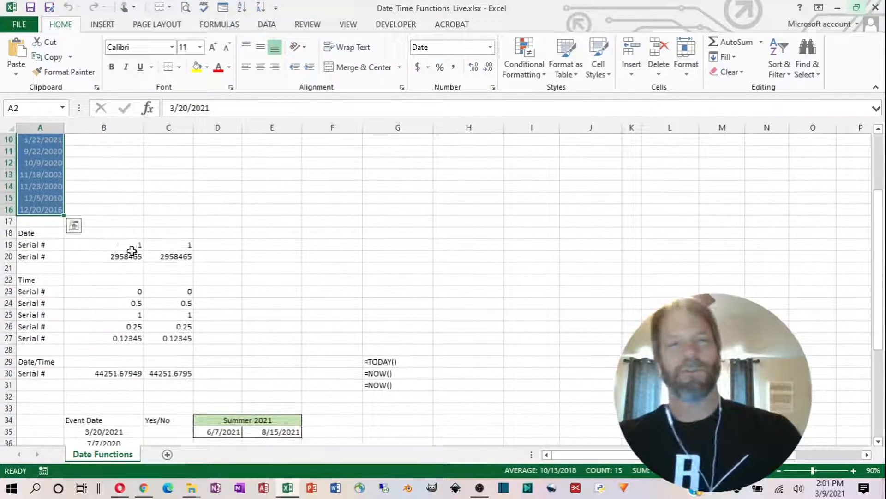
pyautogui.click(85, 256)
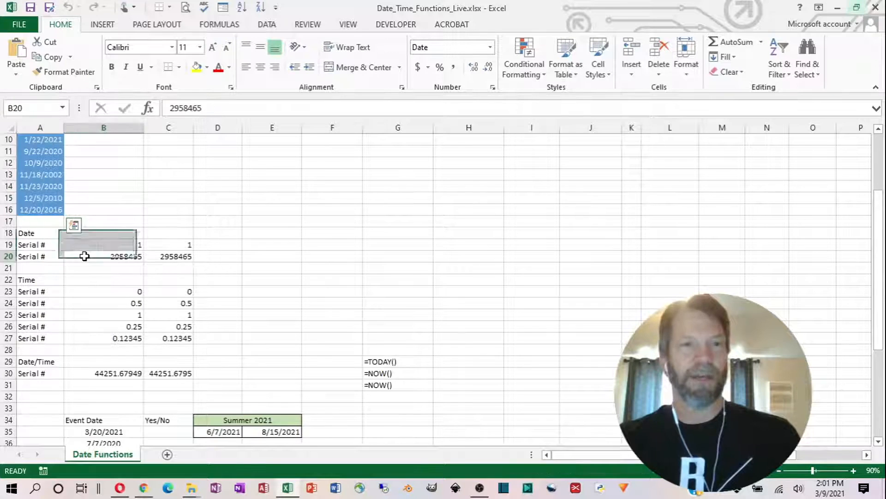
pyautogui.scroll(4, 93, 264)
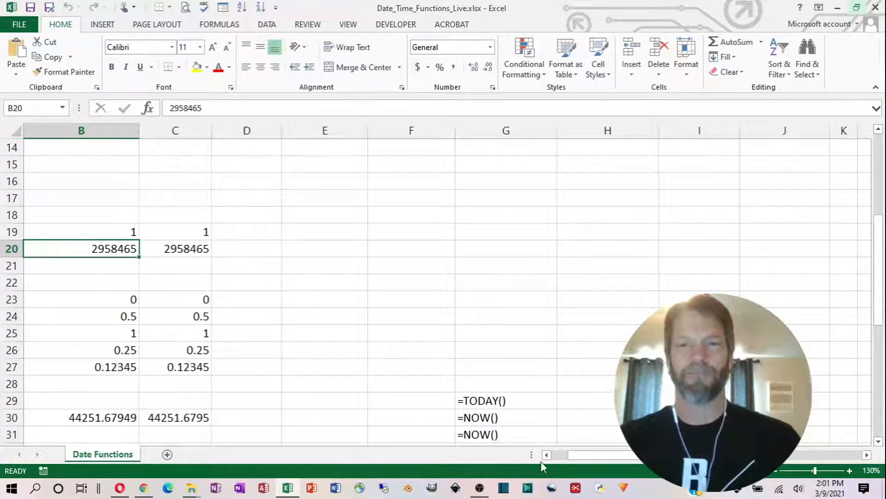
pyautogui.moveTo(601, 458); pyautogui.dragTo(556, 456)
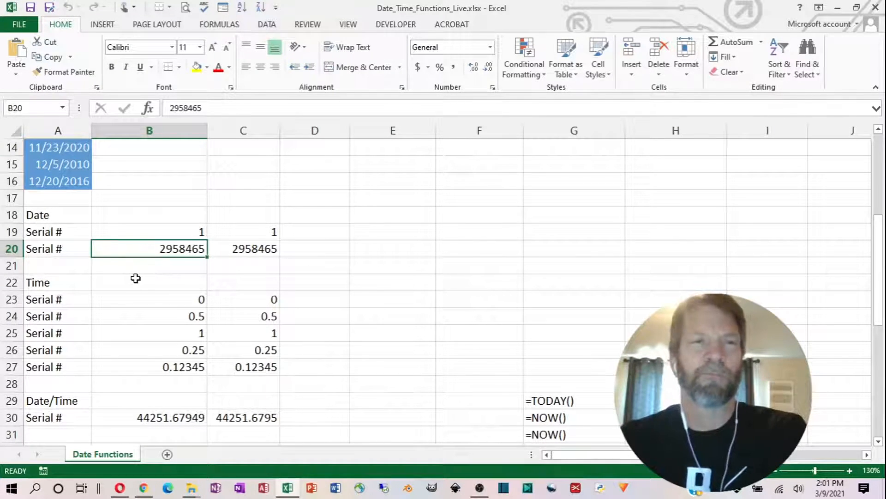
pyautogui.click(162, 232)
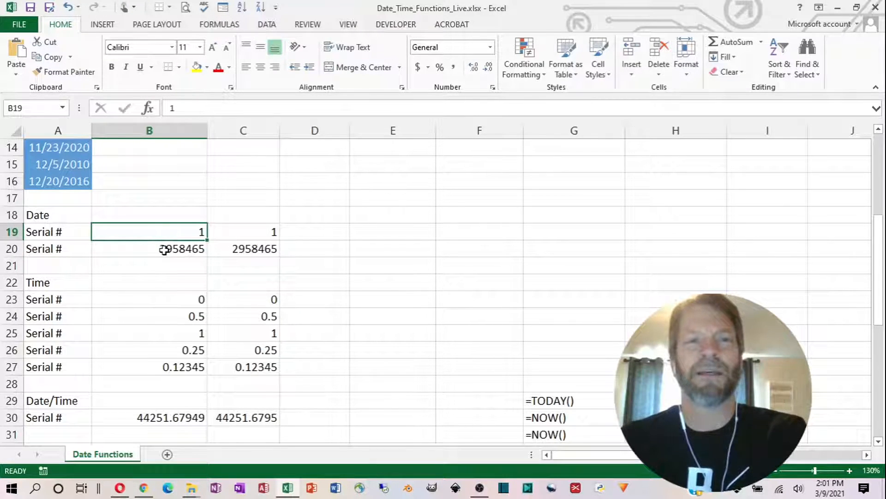
pyautogui.click(165, 249)
pyautogui.click(166, 229)
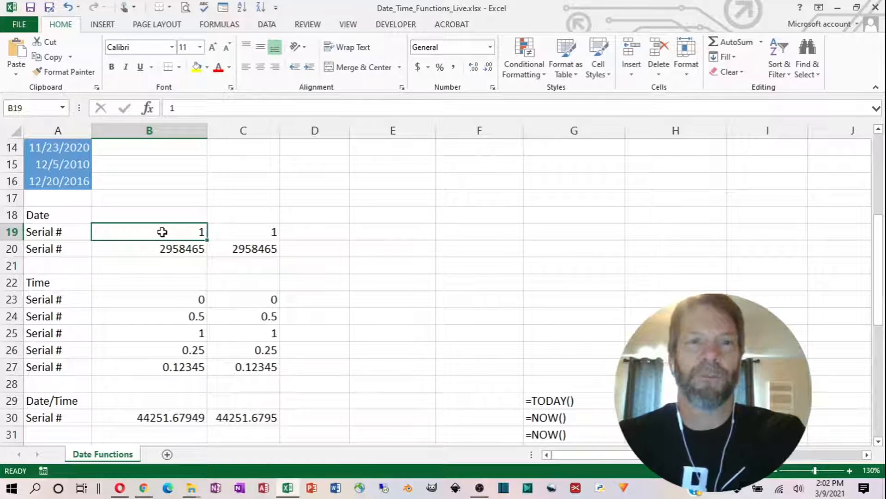
# - Format the date serial numbers in B19:B20 as Long Date and autofit column B to show them
pyautogui.moveTo(162, 231); pyautogui.dragTo(163, 244)
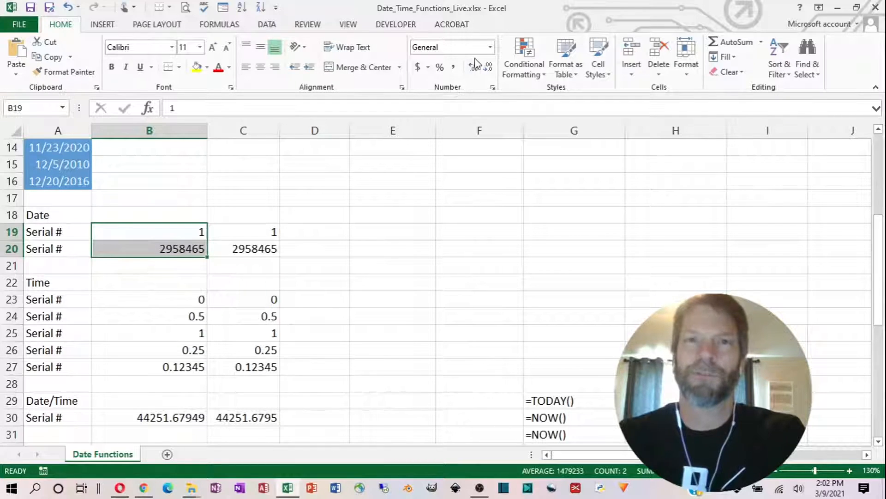
pyautogui.click(490, 47)
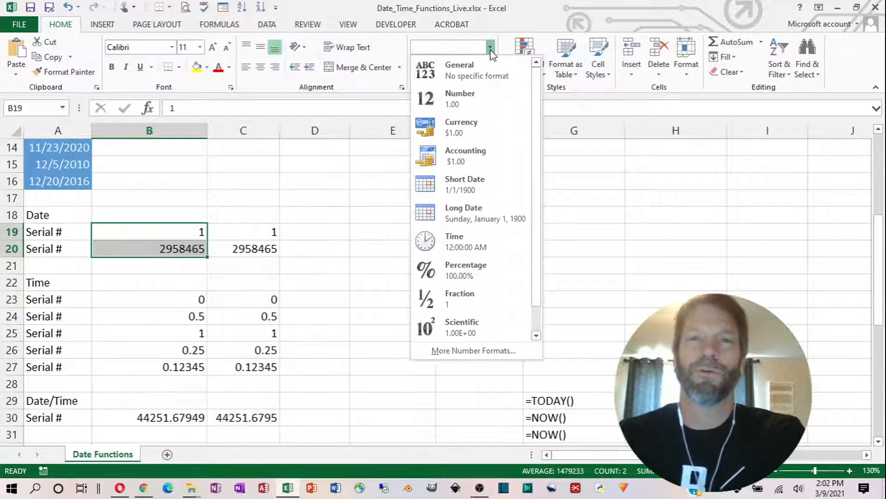
pyautogui.click(464, 217)
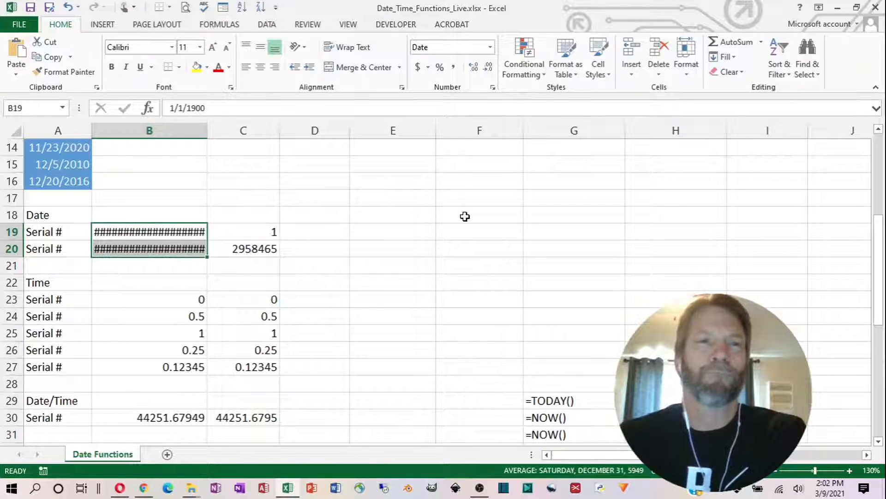
pyautogui.doubleClick(210, 130)
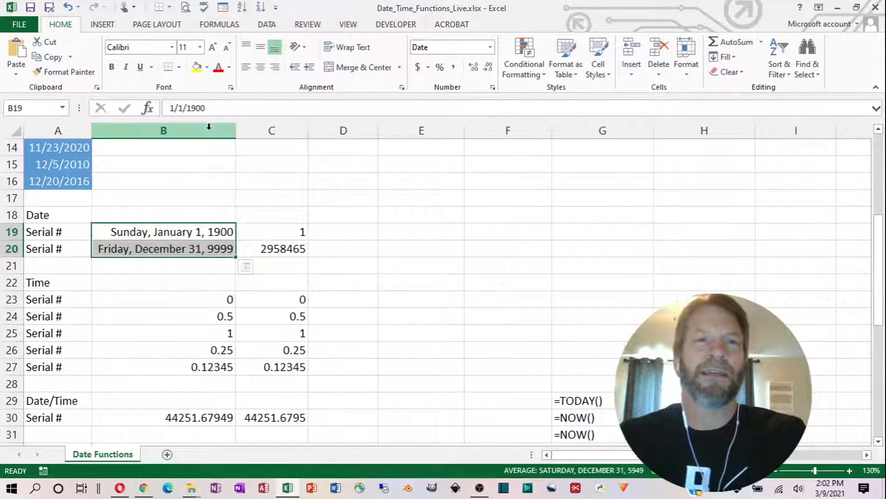
pyautogui.click(177, 232)
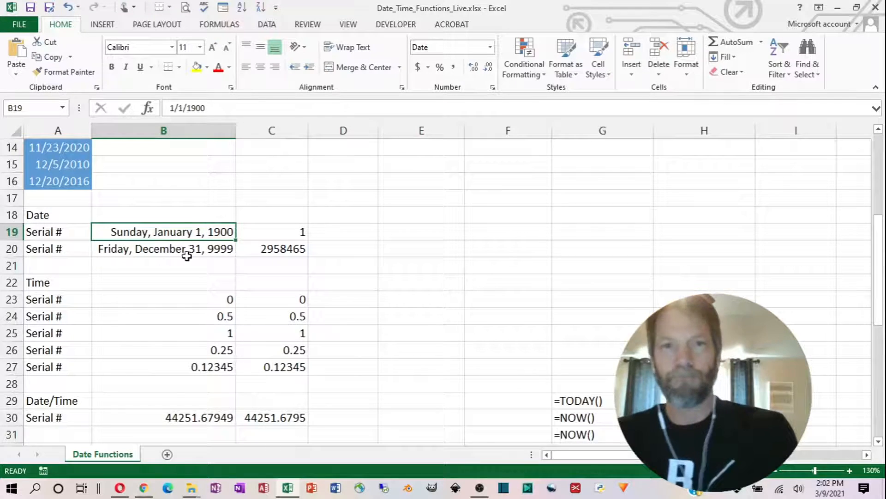
# - Enter the date 4/15/2025 in cell E19 and select it to check its format
pyautogui.click(392, 232)
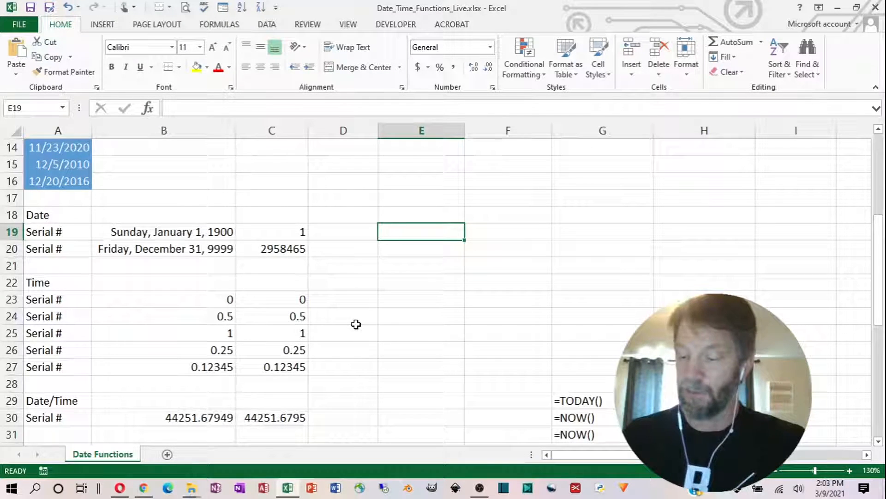
pyautogui.write('4/15/')
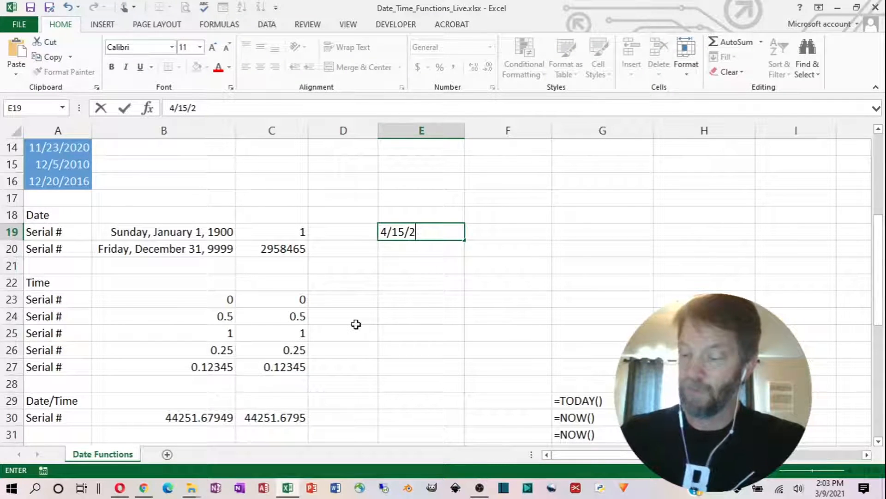
pyautogui.write('25')
pyautogui.press('Return')
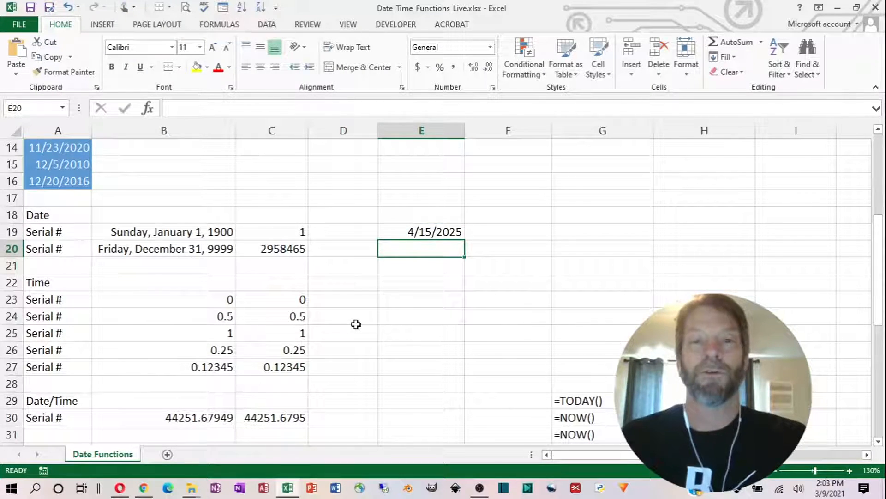
pyautogui.press('Up')
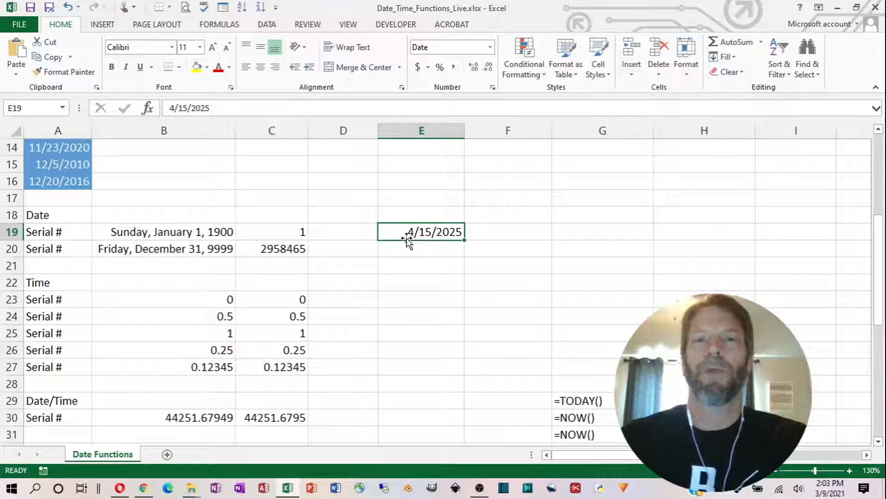
# - Enter 01/01/10000 in cell E20 and compare its alignment and number format with the date in E19
pyautogui.click(437, 248)
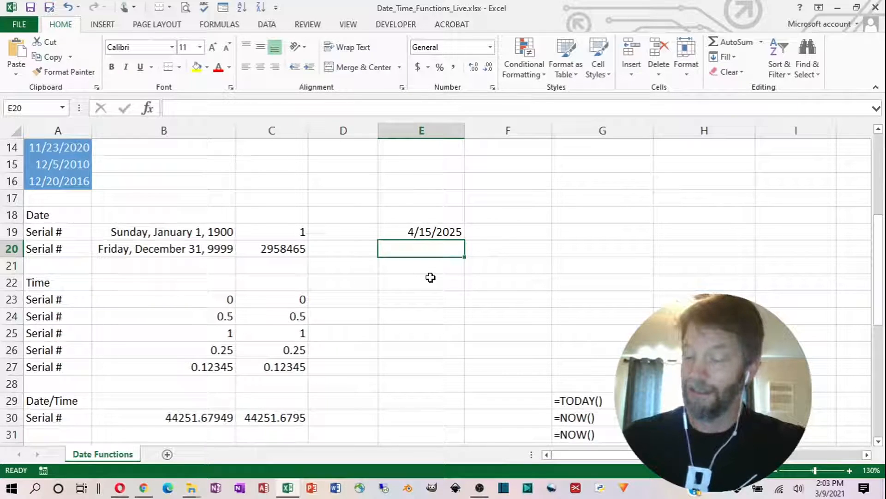
pyautogui.write('01/01/')
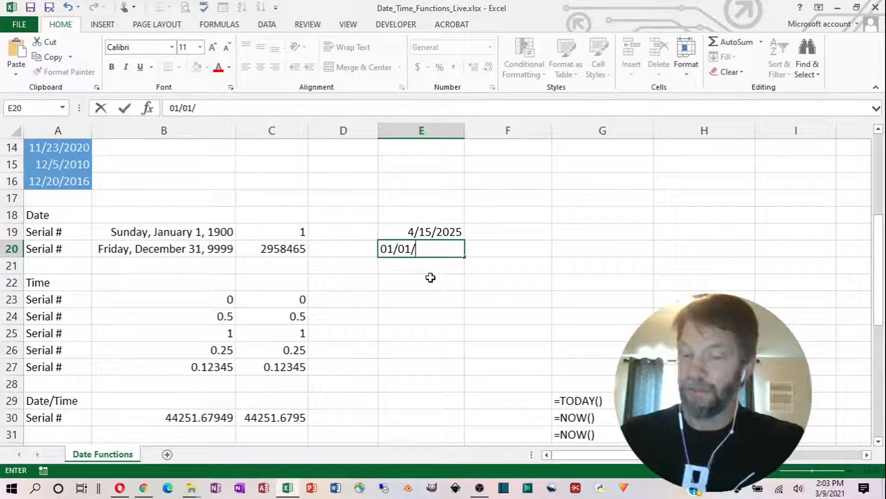
pyautogui.write('10000')
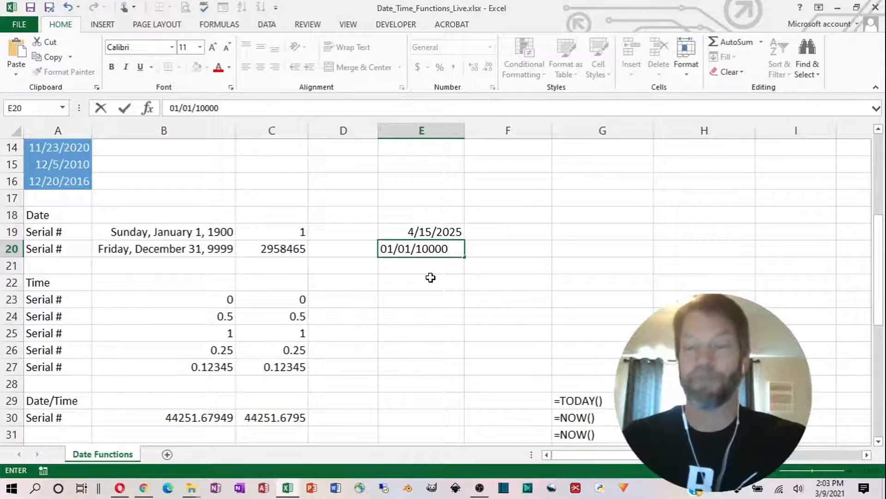
pyautogui.press('Return')
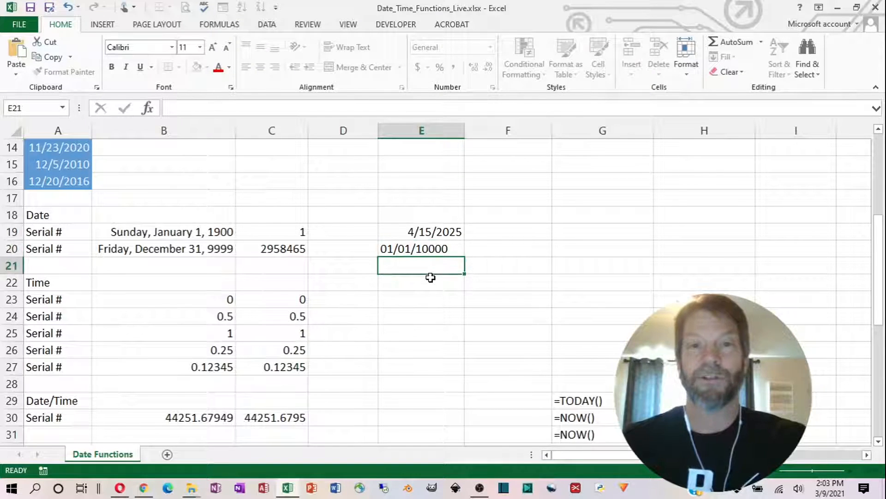
pyautogui.click(424, 249)
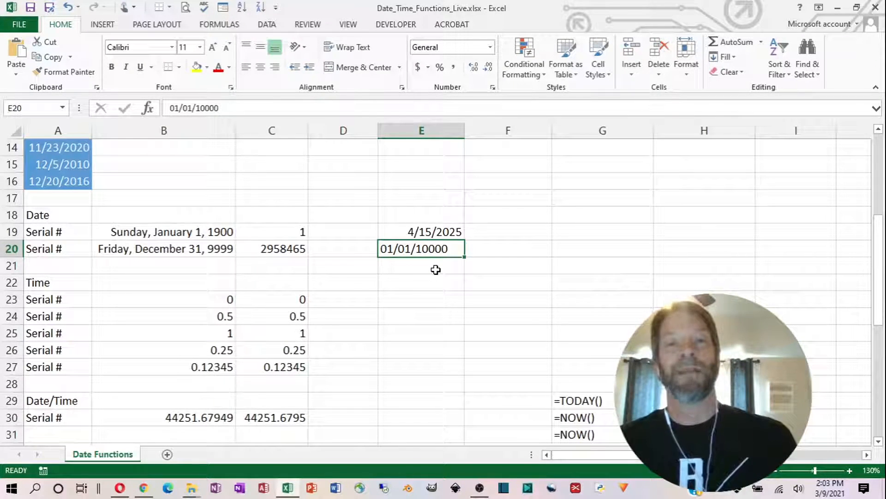
pyautogui.click(442, 232)
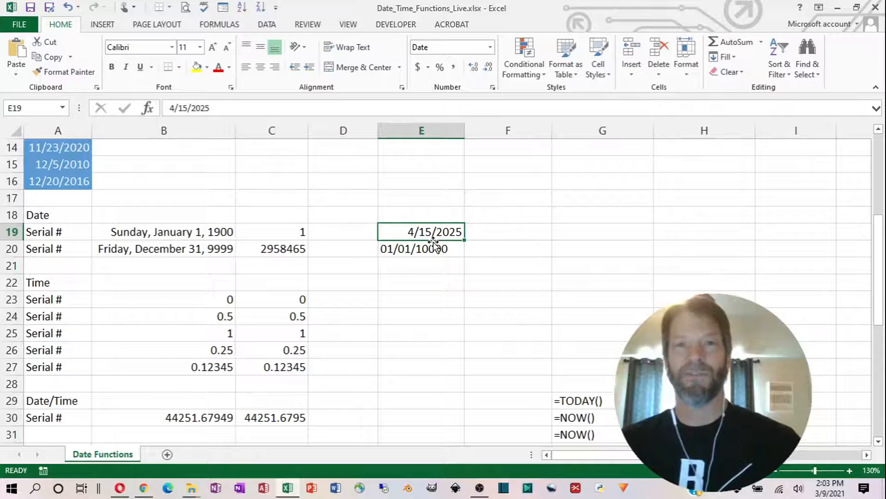
pyautogui.click(435, 249)
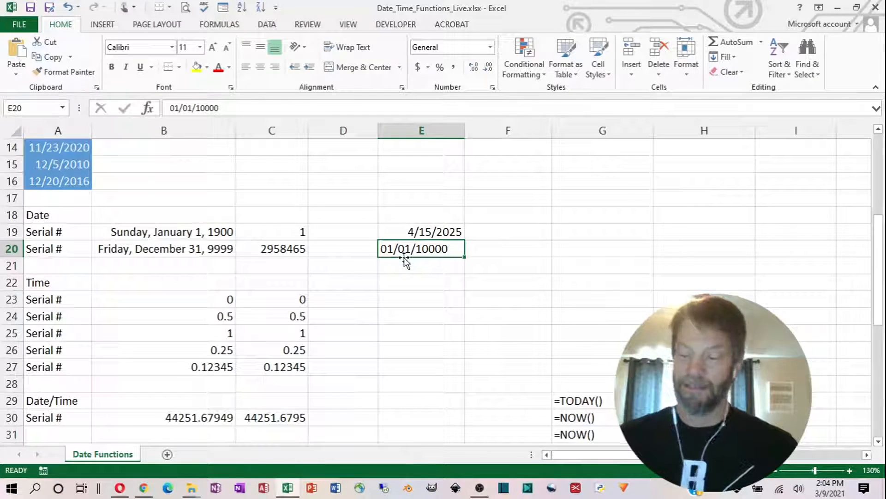
# - Enter the date 03/20/1910 in cell F19 and select it to check its format
pyautogui.click(493, 231)
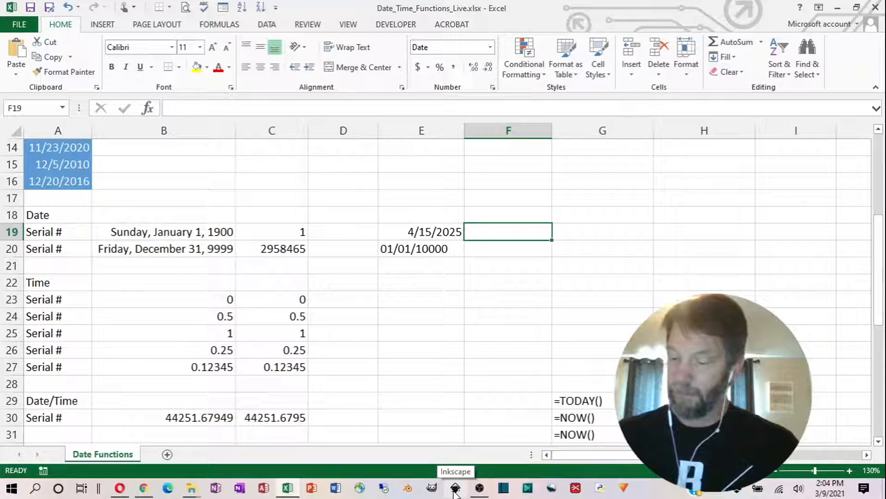
pyautogui.write('03/20/')
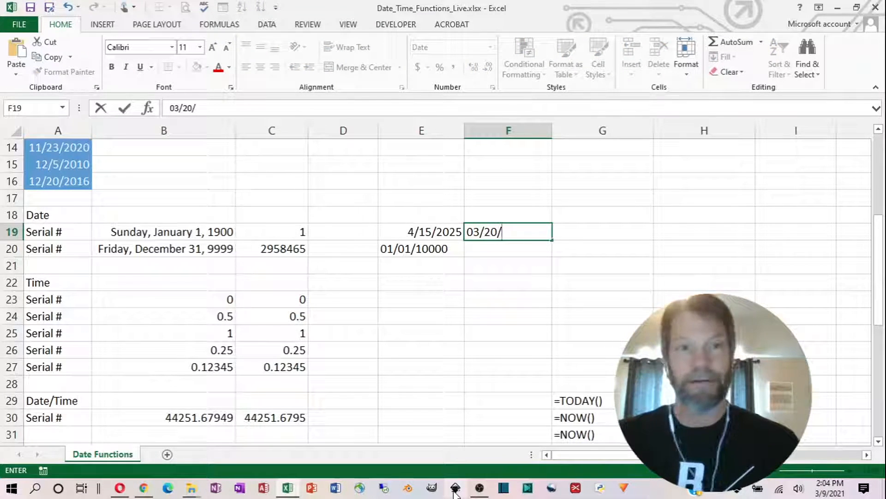
pyautogui.write('1910')
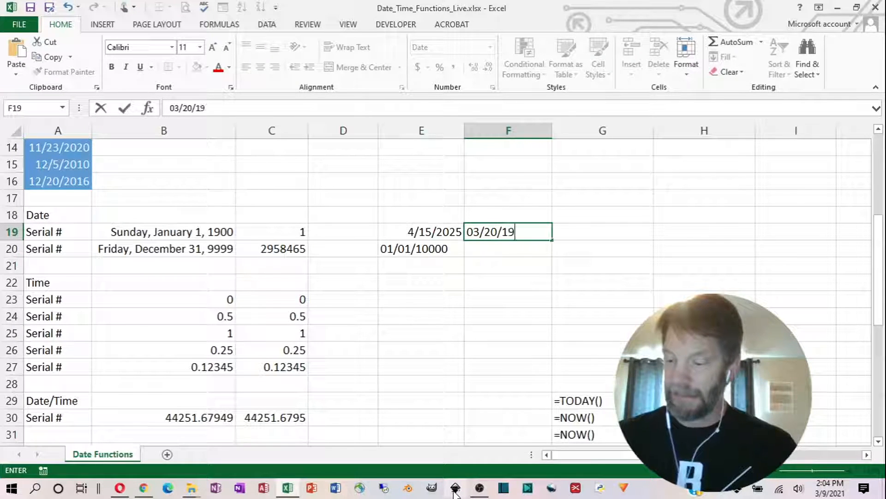
pyautogui.press('BackSpace')
pyautogui.press('BackSpace')
pyautogui.press('BackSpace')
pyautogui.press('BackSpace')
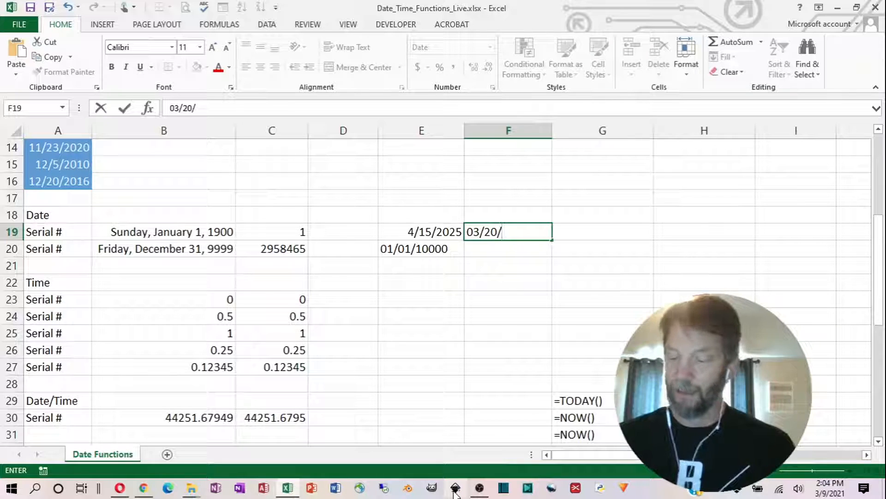
pyautogui.write('1910')
pyautogui.press('Return')
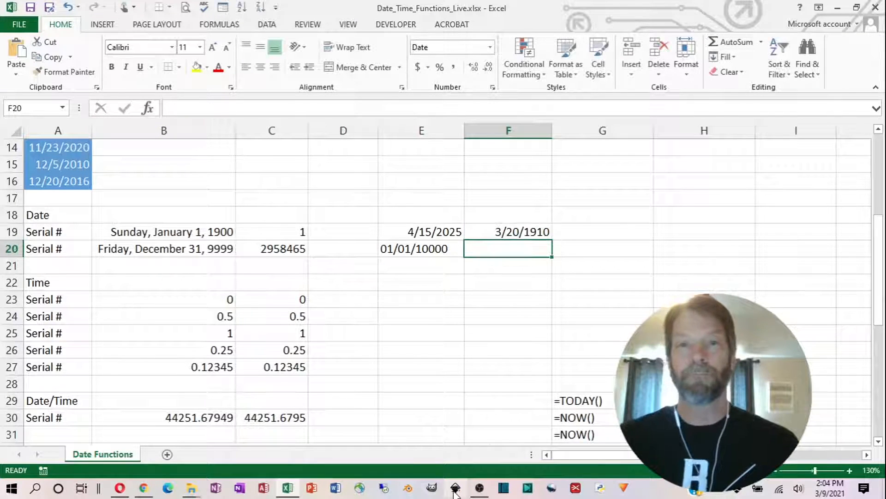
pyautogui.press('Up')
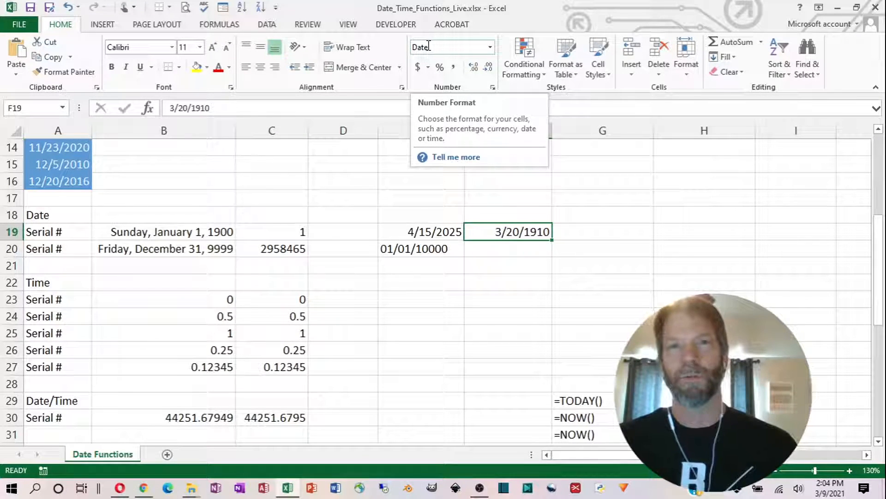
# - Enter 03/20/1845 in cell F20 to test a date earlier than 1900, and reselect the cell
pyautogui.click(472, 247)
pyautogui.write('03')
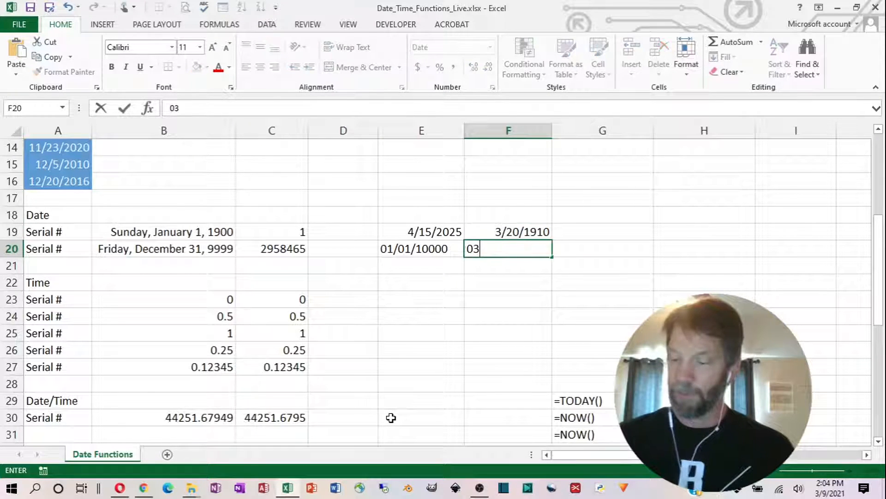
pyautogui.write('/20/')
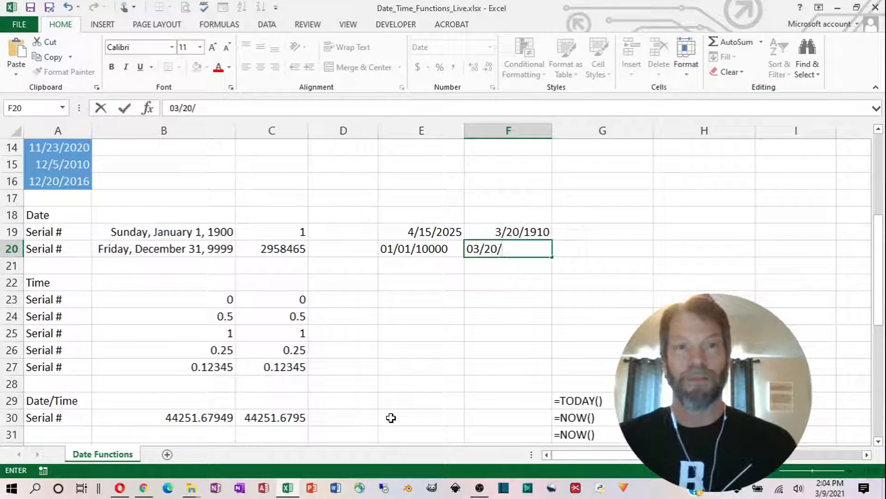
pyautogui.write('1845')
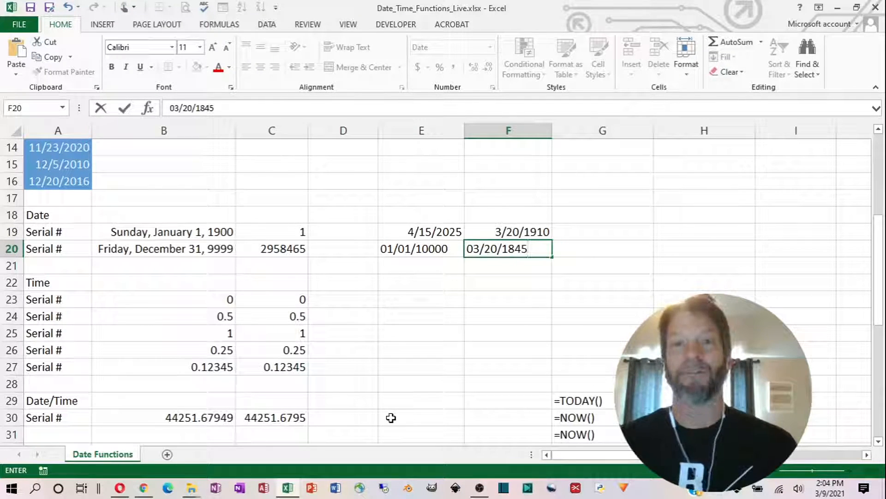
pyautogui.press('Return')
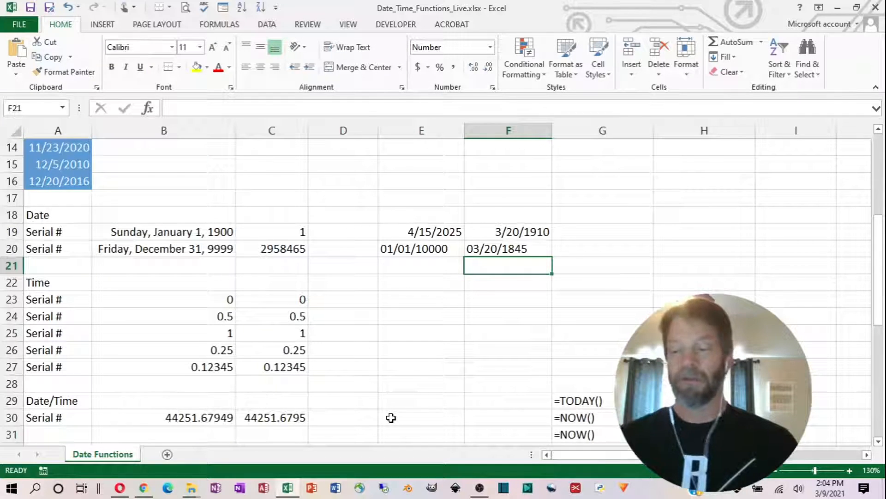
pyautogui.press('Up')
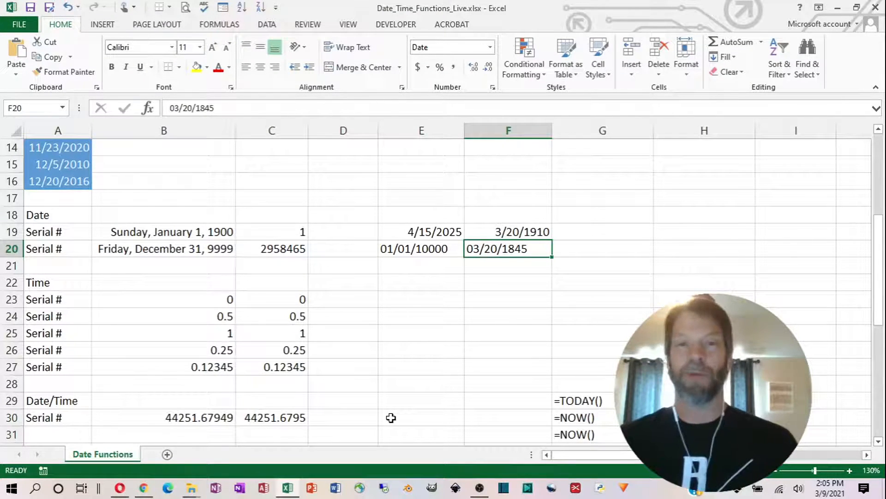
# - Clear the test dates from cells E19:F20
pyautogui.moveTo(421, 232); pyautogui.dragTo(469, 245)
pyautogui.press('Delete')
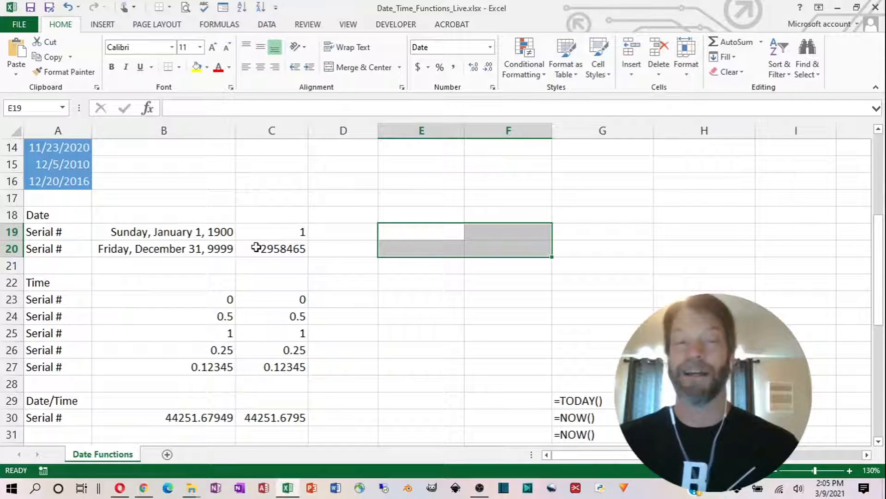
pyautogui.click(221, 248)
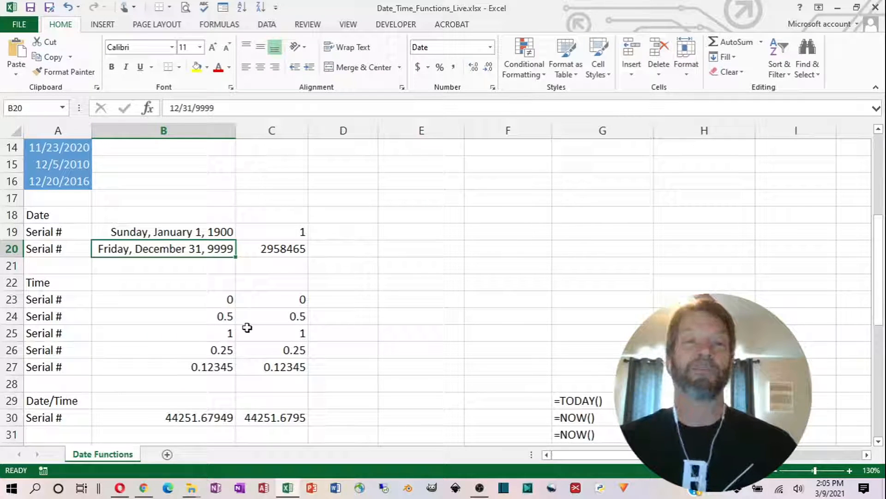
pyautogui.click(190, 300)
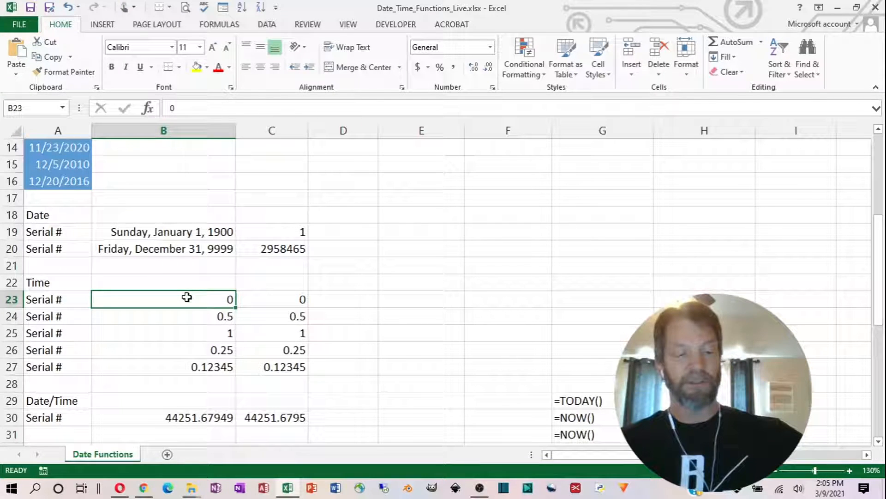
pyautogui.hotkey('ctrl', 'u')
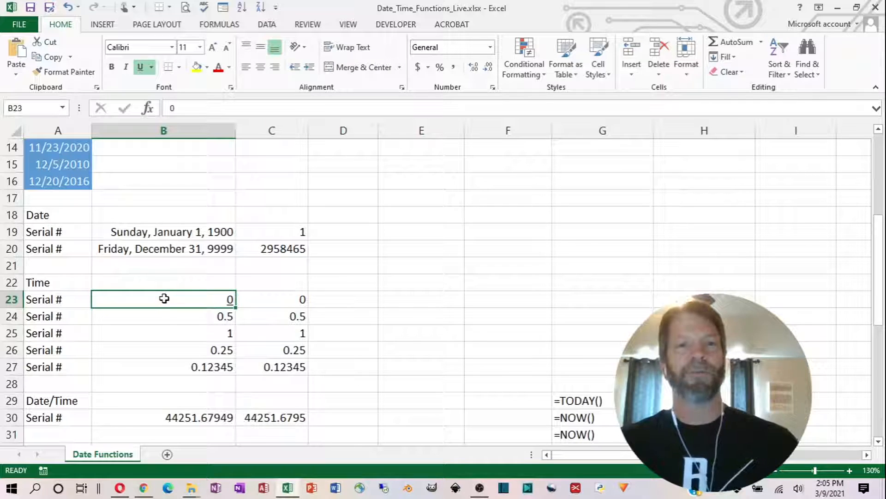
pyautogui.click(162, 313)
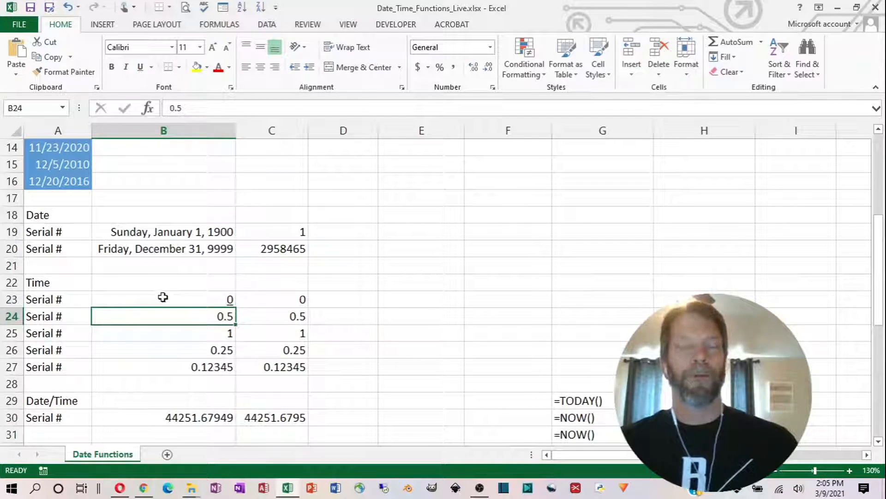
pyautogui.click(163, 297)
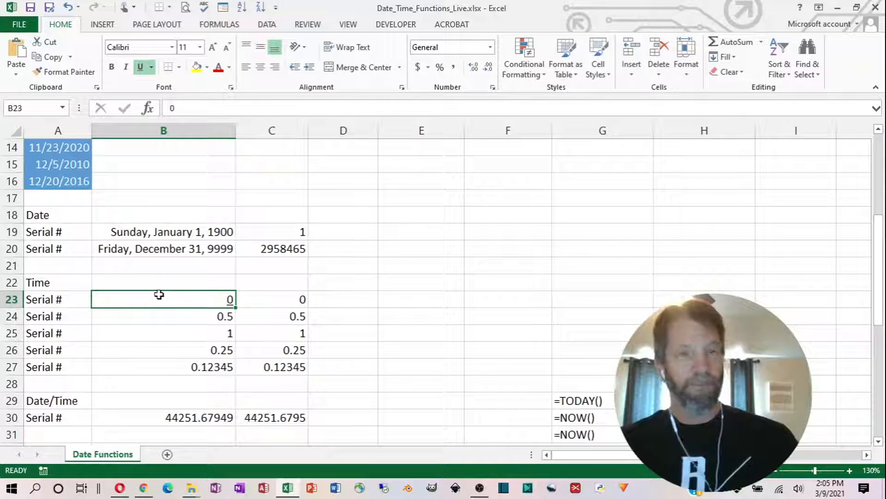
pyautogui.hotkey('ctrl', 'z')
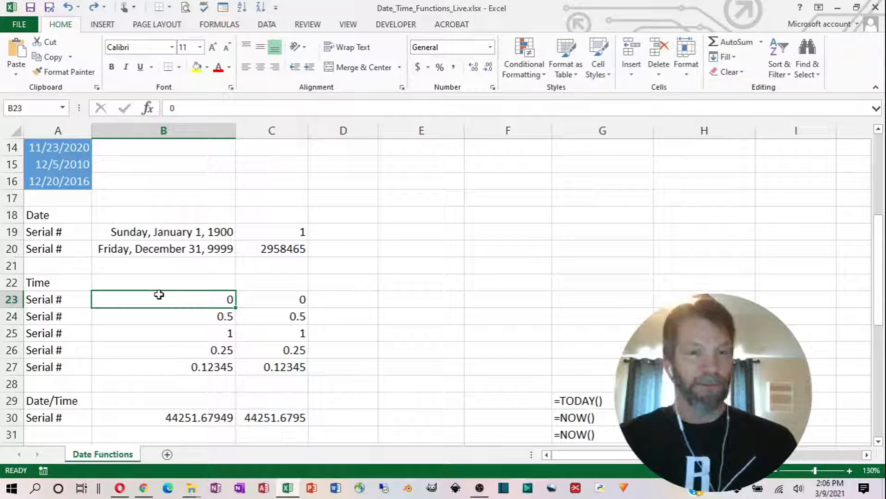
# - Apply the hours-and-minutes AM/PM time format to the serial numbers in cells B23 through B27
pyautogui.hotkey('ctrl', 'shift', '2')
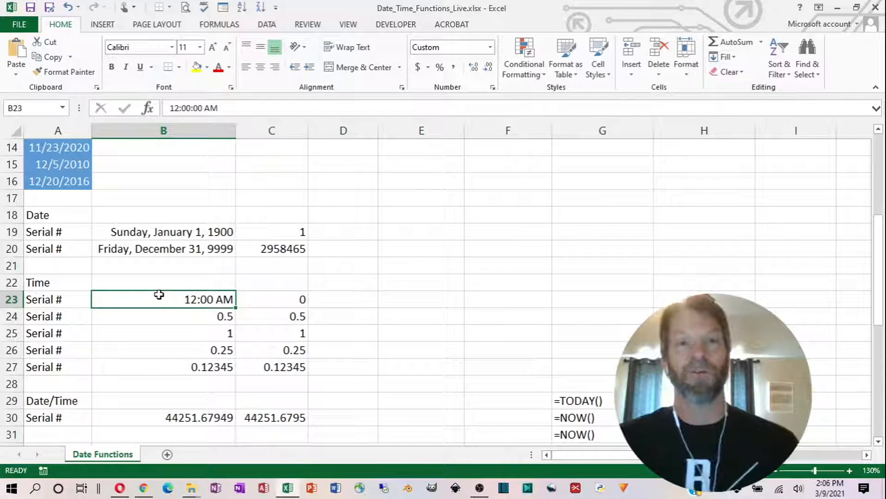
pyautogui.click(174, 333)
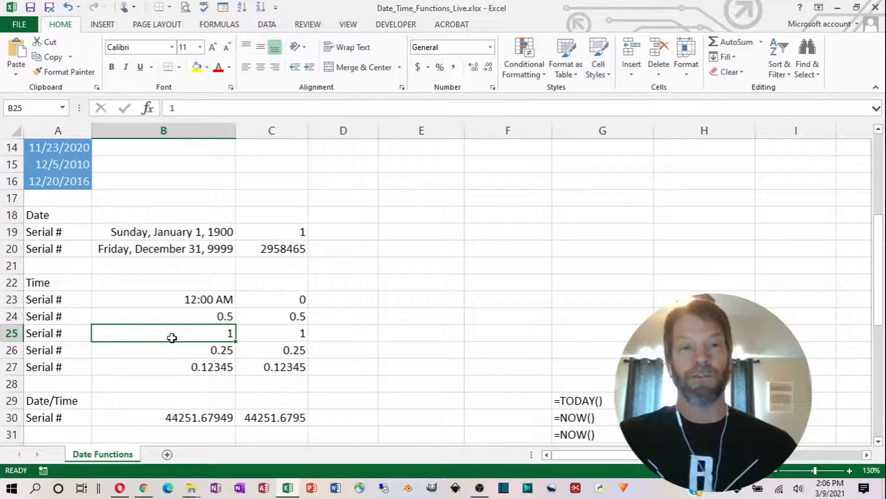
pyautogui.hotkey('ctrl', 'shift', '2')
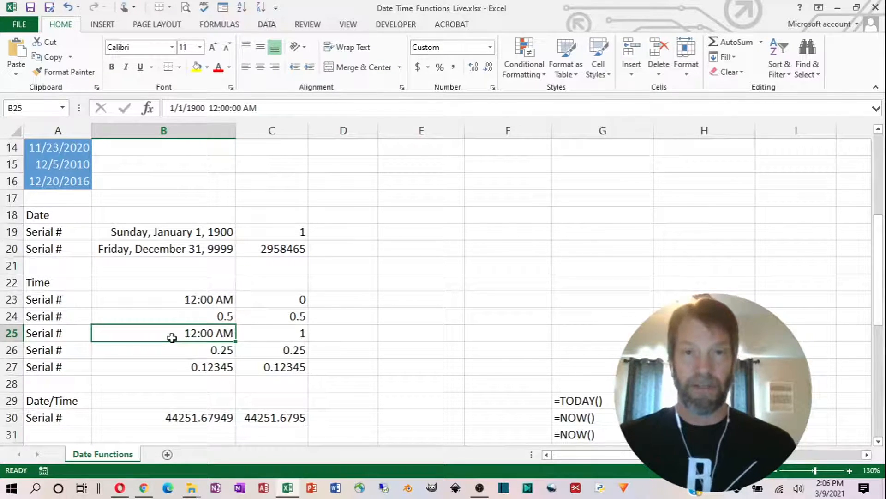
pyautogui.click(191, 316)
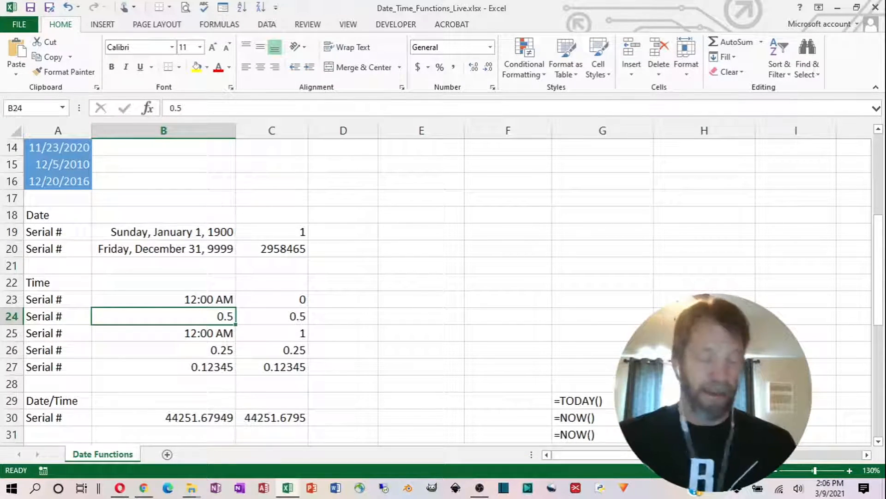
pyautogui.hotkey('ctrl', 'shift', '2')
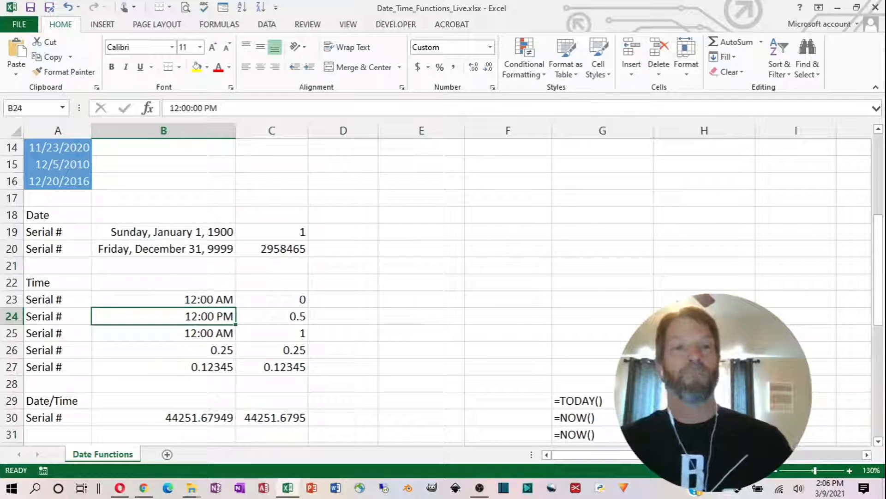
pyautogui.click(179, 348)
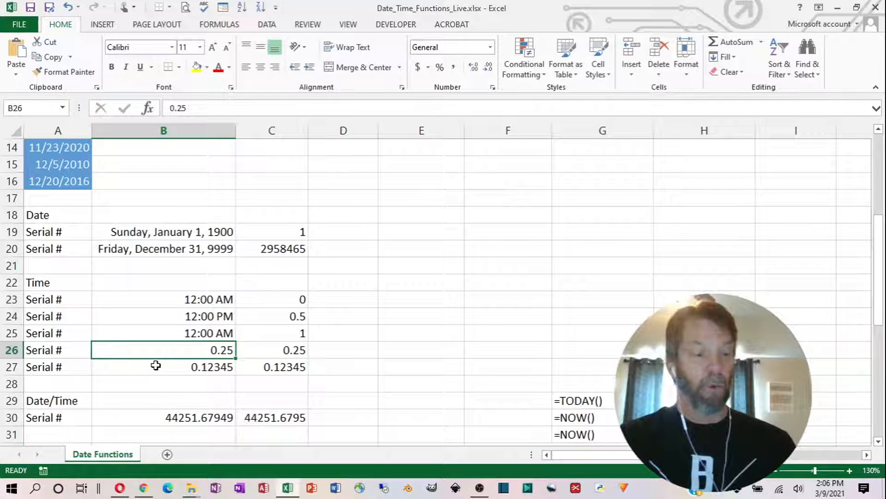
pyautogui.hotkey('ctrl', 'shift', '2')
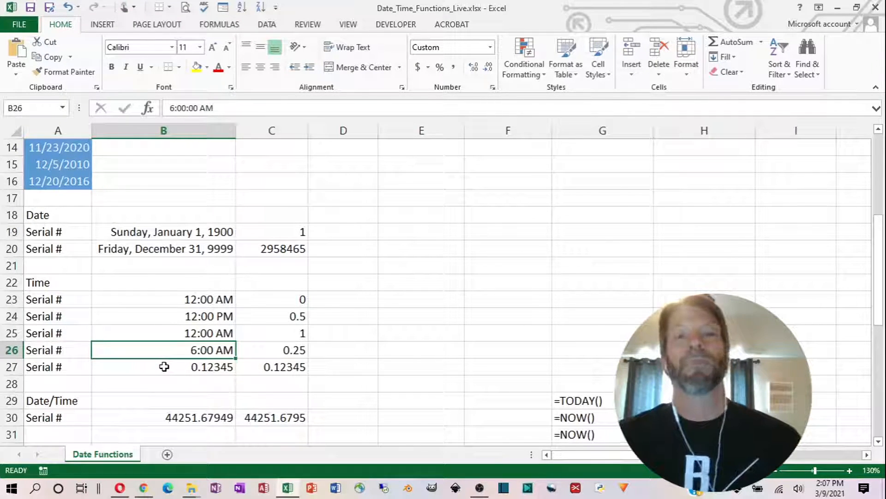
pyautogui.click(164, 367)
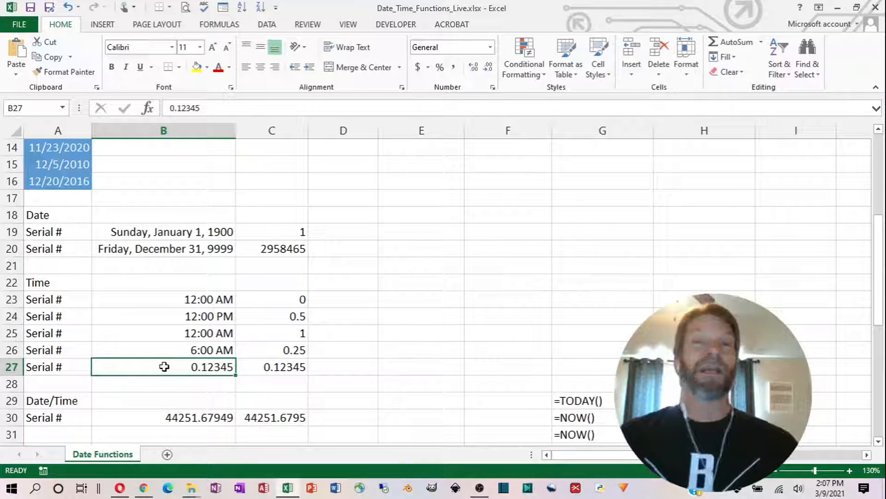
pyautogui.hotkey('ctrl', 'shift', '2')
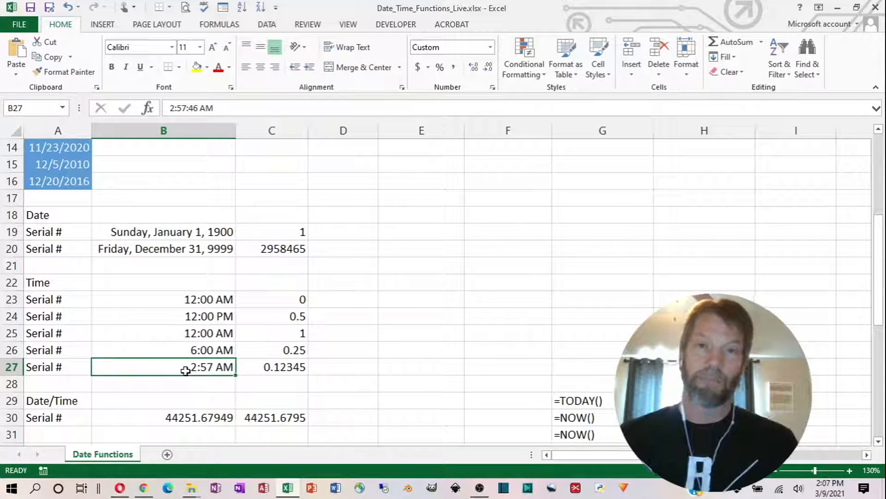
# - Enter 2 in cell D19 and apply the day-month-year date format to it
pyautogui.click(331, 231)
pyautogui.write('2')
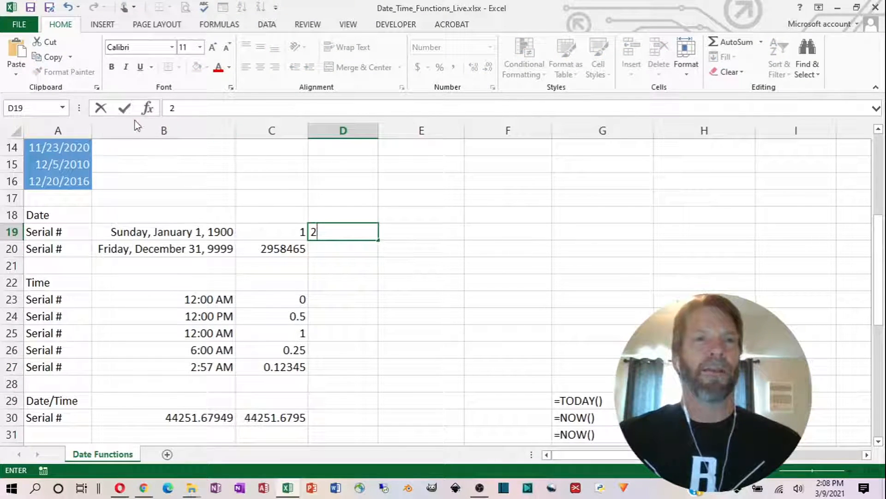
pyautogui.click(124, 109)
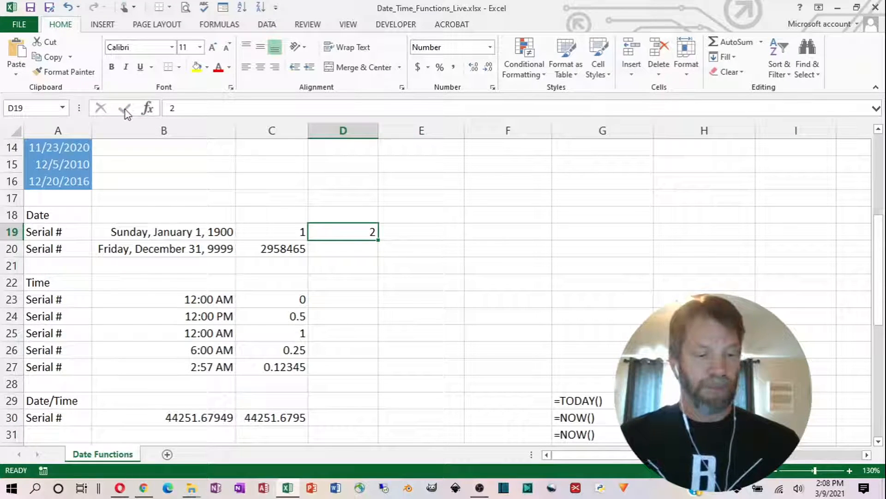
pyautogui.hotkey('ctrl', 'shift', '3')
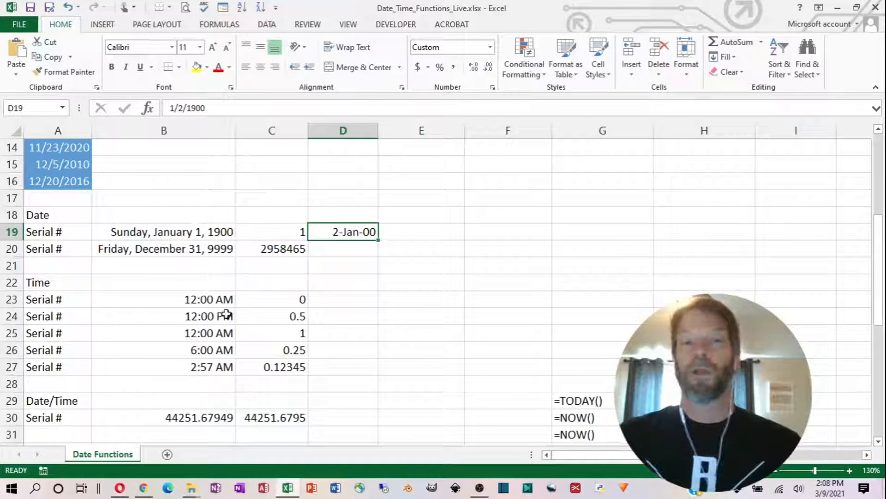
# - Preview the available number formats for the combined date/time serial number in cell B30
pyautogui.click(274, 318)
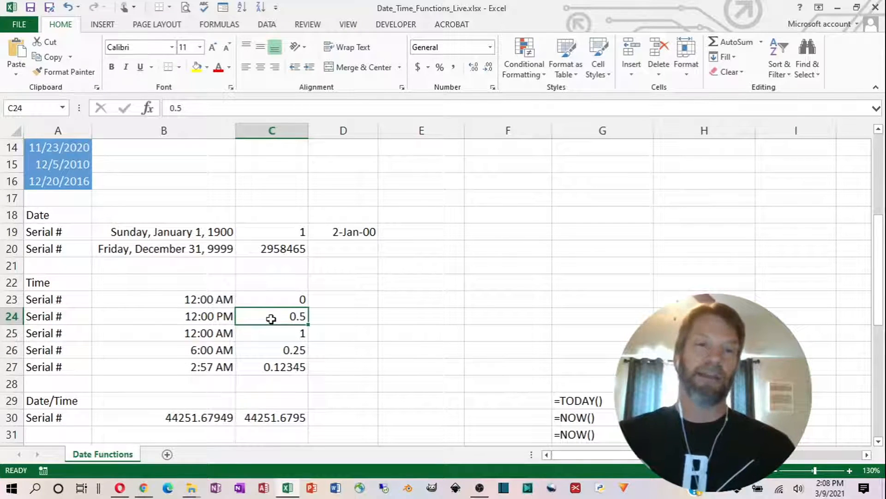
pyautogui.scroll(-2, 271, 319)
pyautogui.scroll(-1, 270, 319)
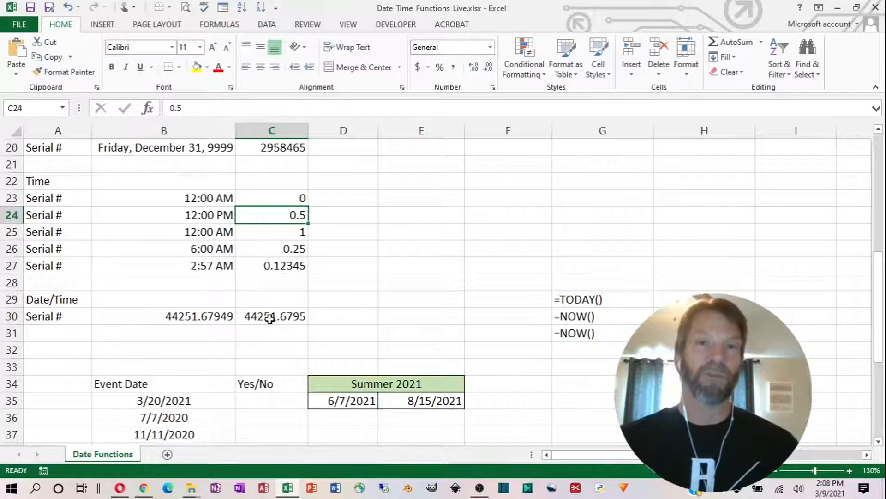
pyautogui.click(168, 319)
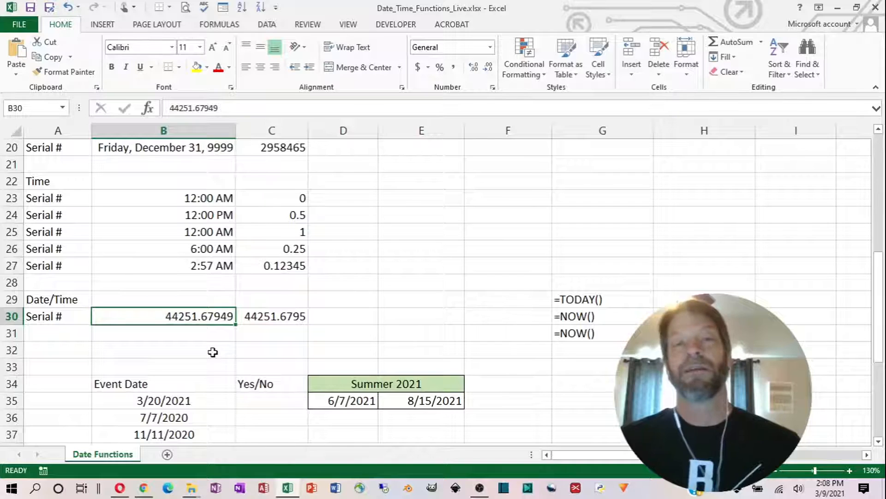
pyautogui.click(490, 47)
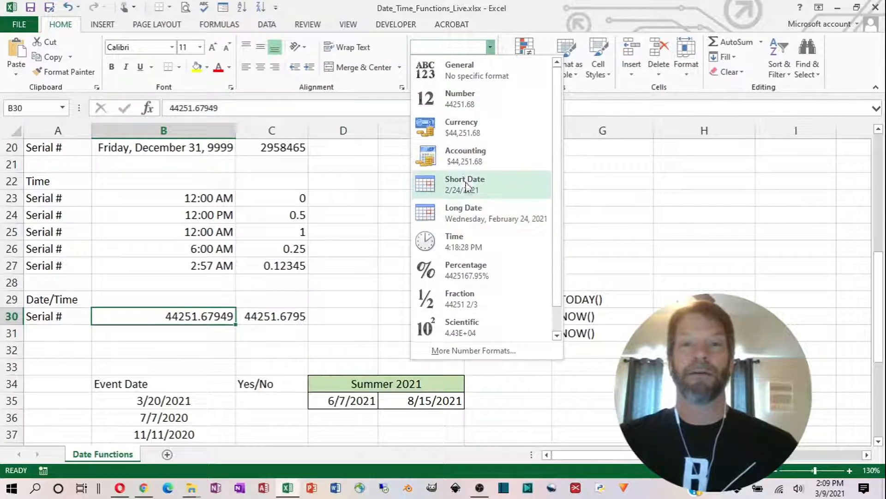
pyautogui.click(483, 46)
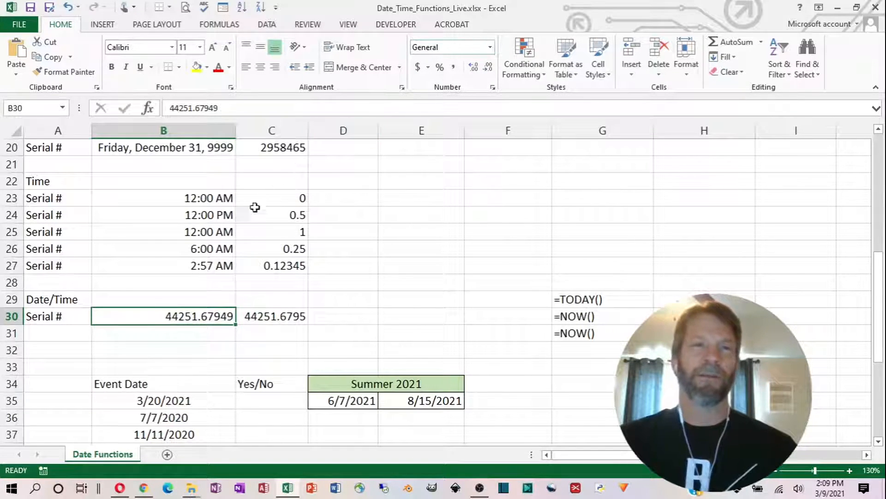
pyautogui.rightClick(198, 319)
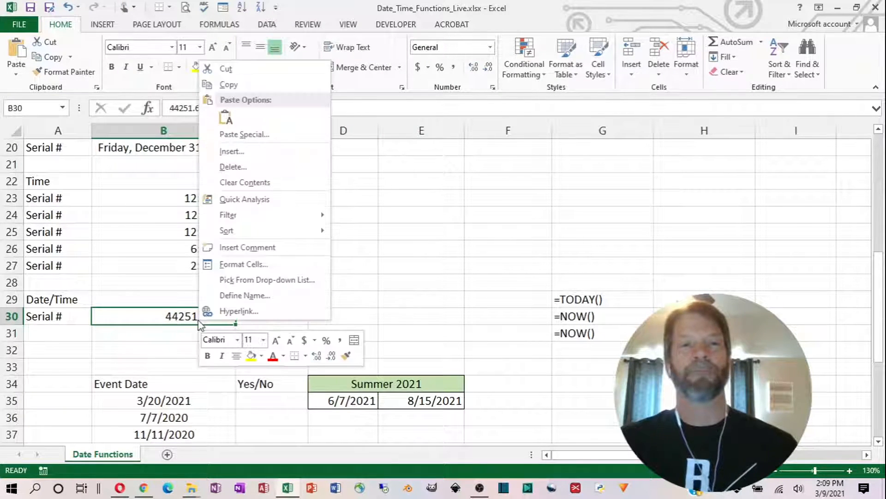
pyautogui.press('Escape')
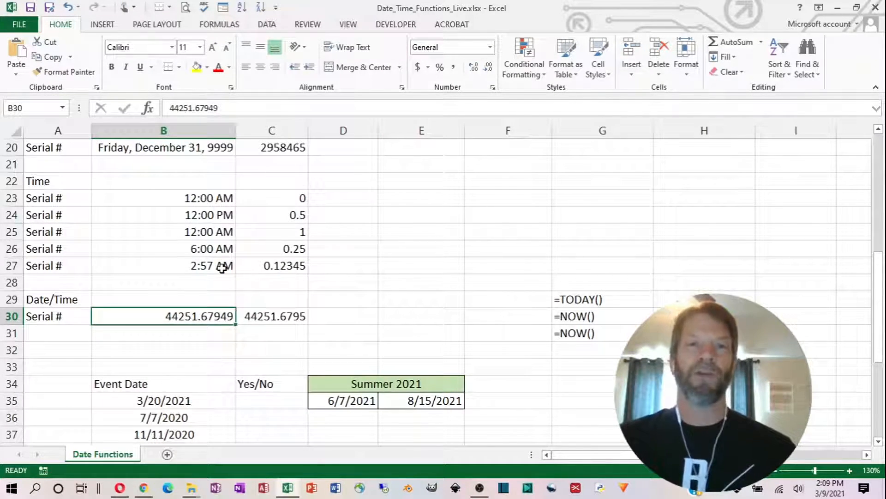
# - Format cell B30 with the date type 3/14/12 1:30 PM to show both date and time
pyautogui.hotkey('ctrl', '1')
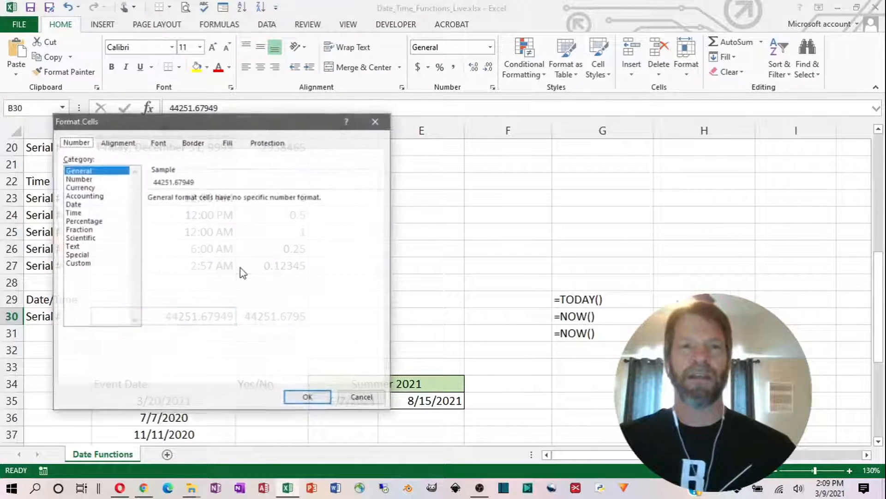
pyautogui.click(88, 204)
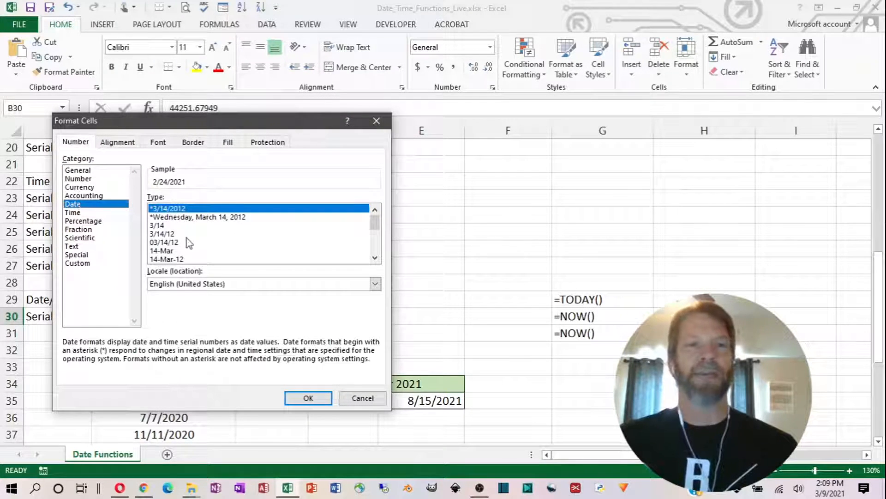
pyautogui.click(375, 258)
pyautogui.click(375, 258)
pyautogui.click(375, 258)
pyautogui.click(375, 258)
pyautogui.click(375, 258)
pyautogui.click(375, 258)
pyautogui.click(375, 258)
pyautogui.click(375, 258)
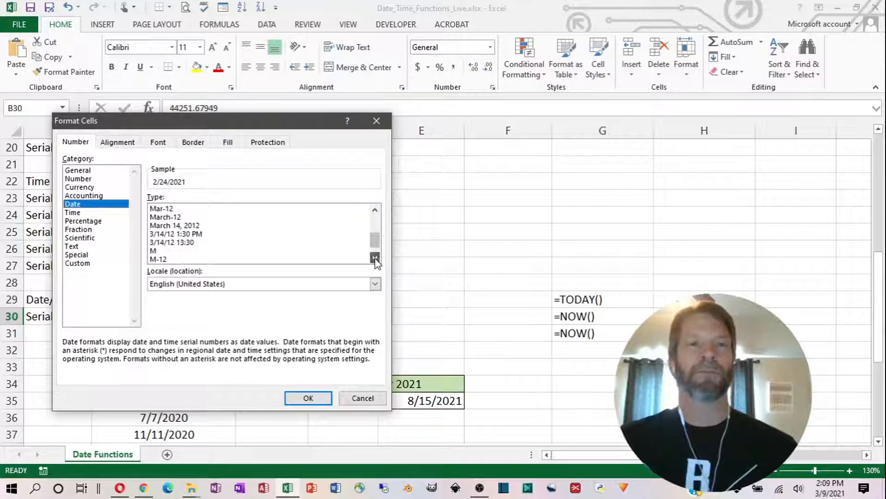
pyautogui.click(166, 234)
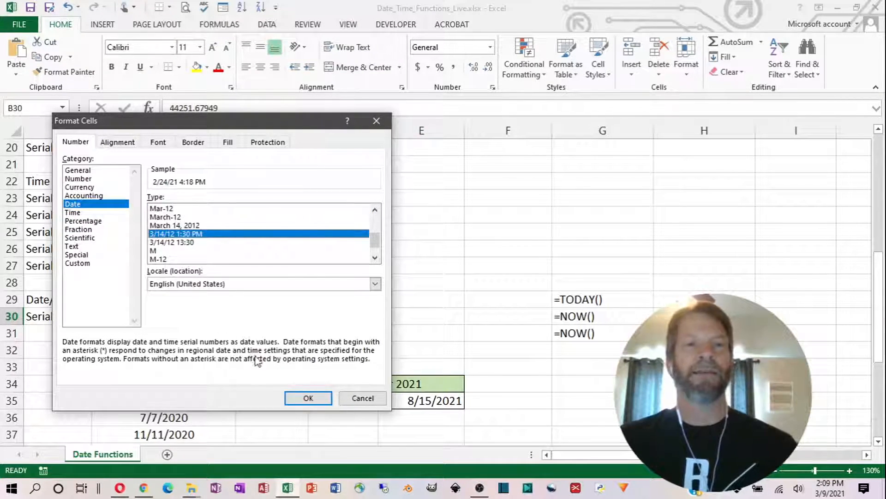
pyautogui.click(306, 398)
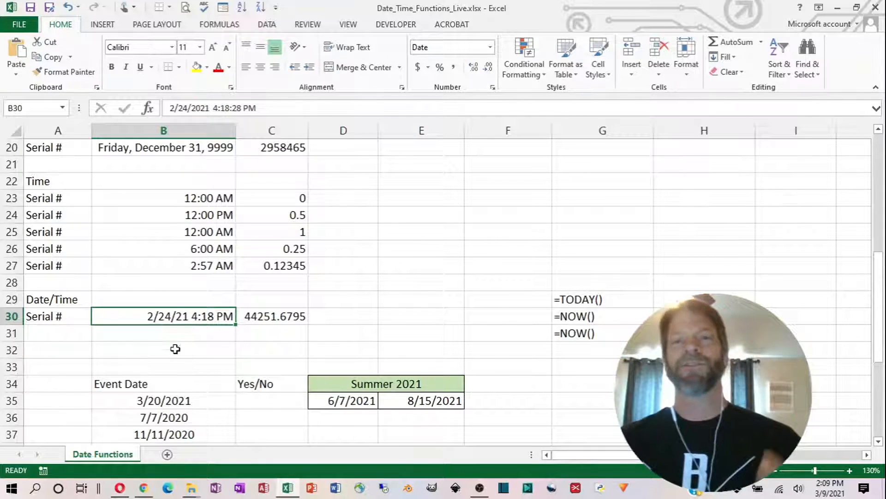
# - Insert the current date in cell E29 as a fixed value
pyautogui.click(484, 299)
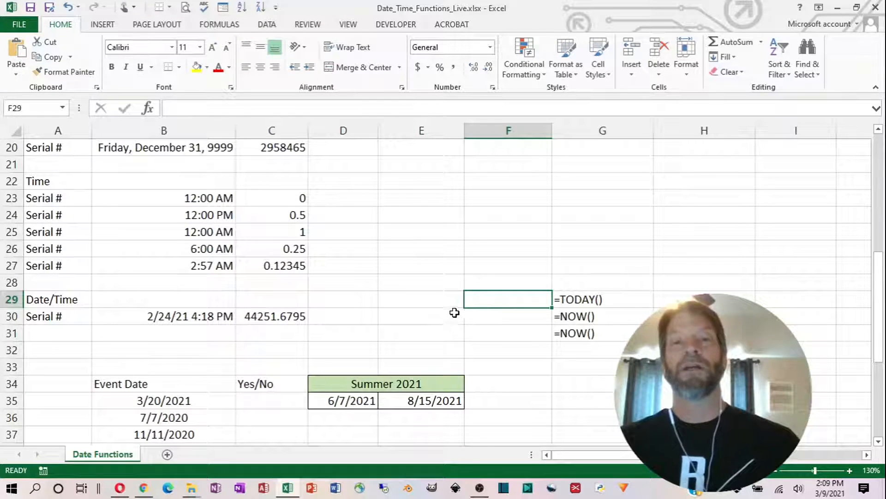
pyautogui.click(439, 300)
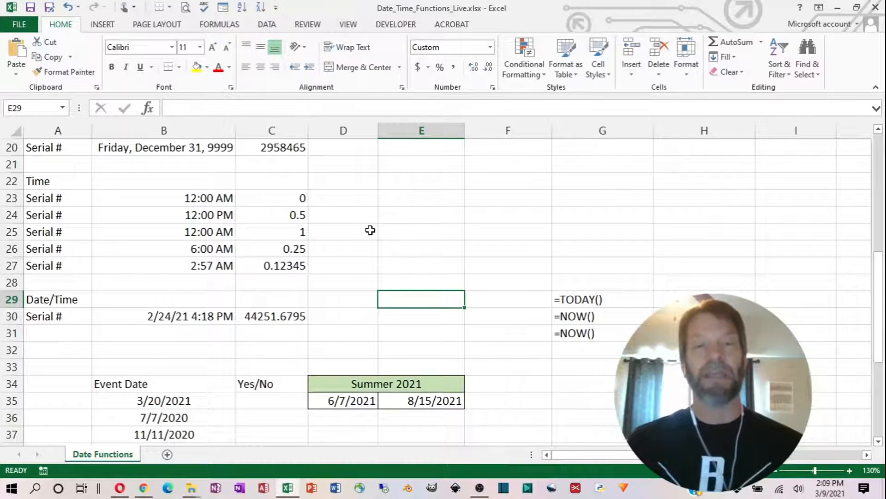
pyautogui.hotkey('ctrl', ';')
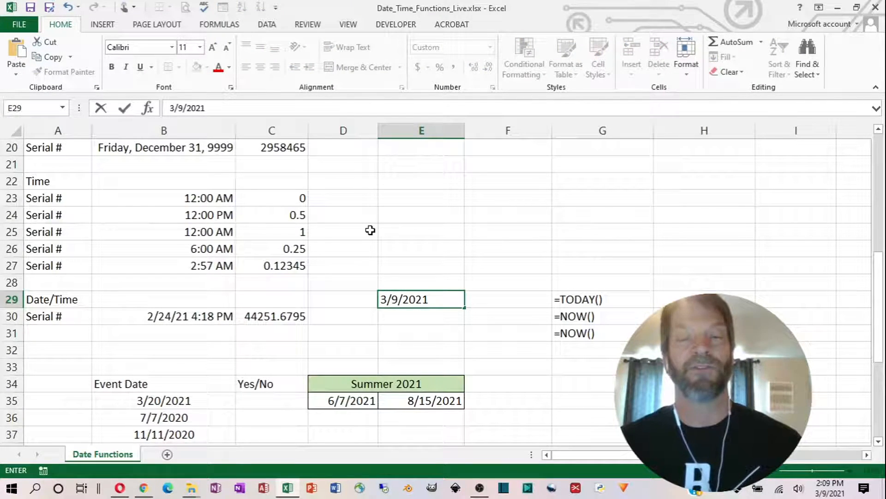
pyautogui.press('Return')
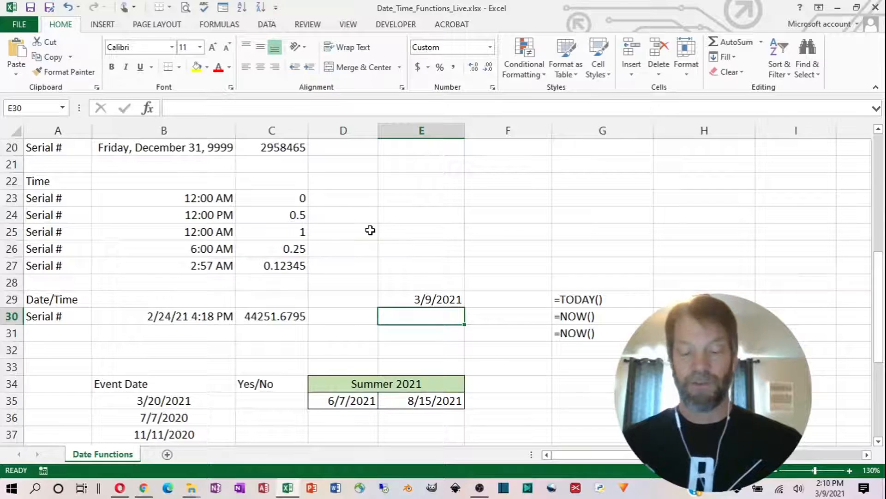
# - Insert the current time in cell E30 as a fixed value
pyautogui.hotkey('ctrl', 'shift', ';')
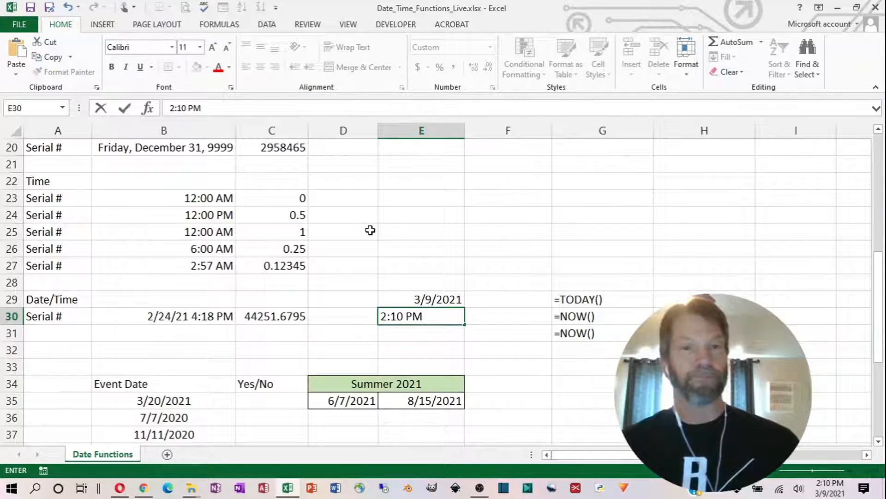
pyautogui.press('Tab')
pyautogui.press('Left')
pyautogui.press('Up')
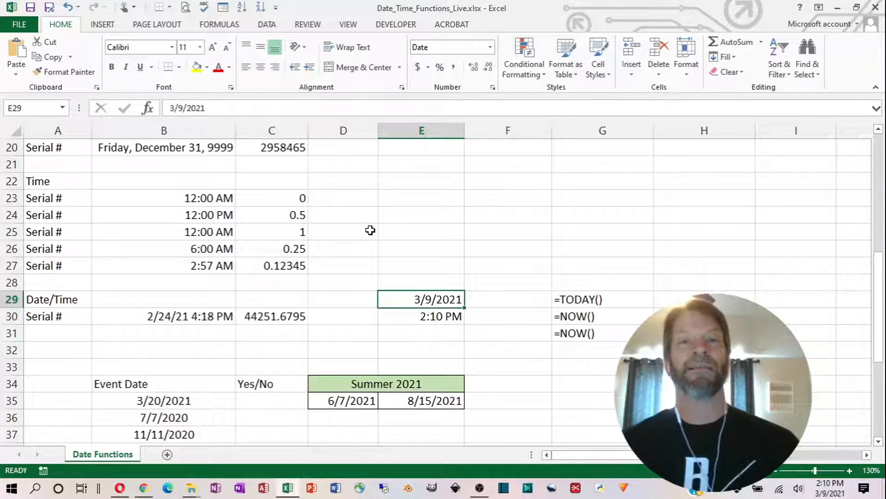
pyautogui.press('Down')
pyautogui.press('Up')
pyautogui.press('Down')
pyautogui.press('Up')
pyautogui.press('Down')
pyautogui.press('Up')
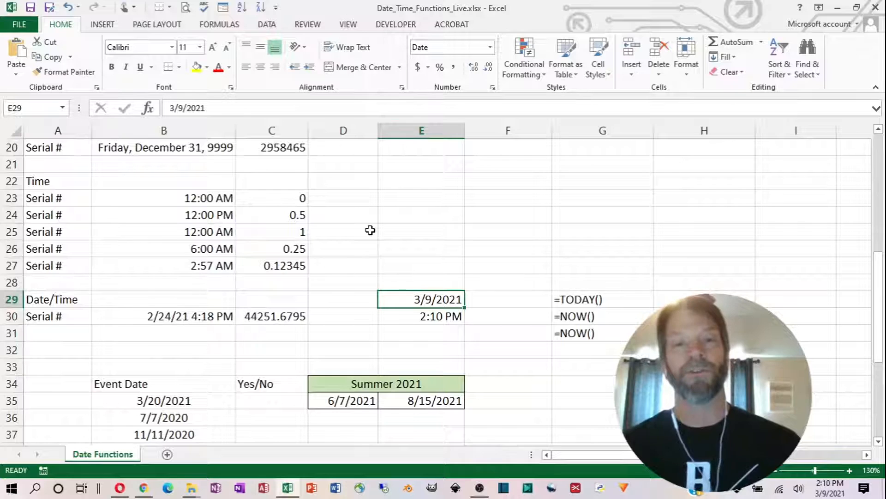
pyautogui.press('Down')
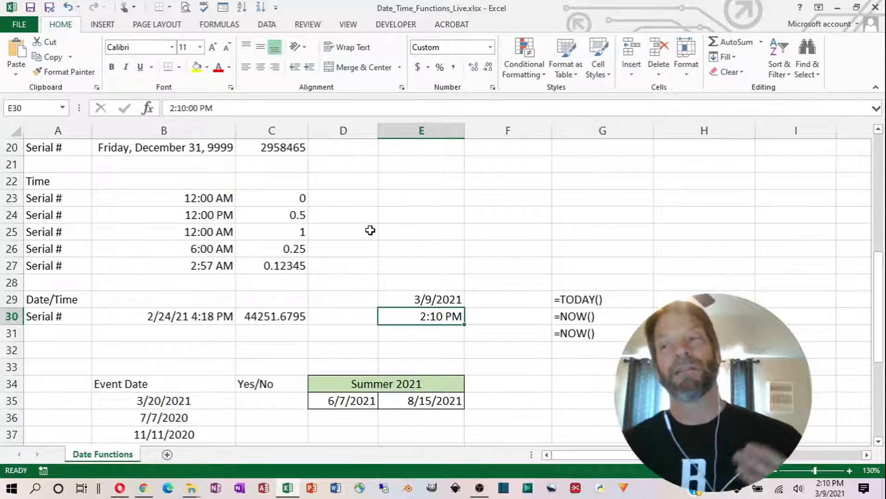
# - Enter =TODAY() in cell F29 and compare it with the fixed date in cell E29
pyautogui.press('Right')
pyautogui.press('Up')
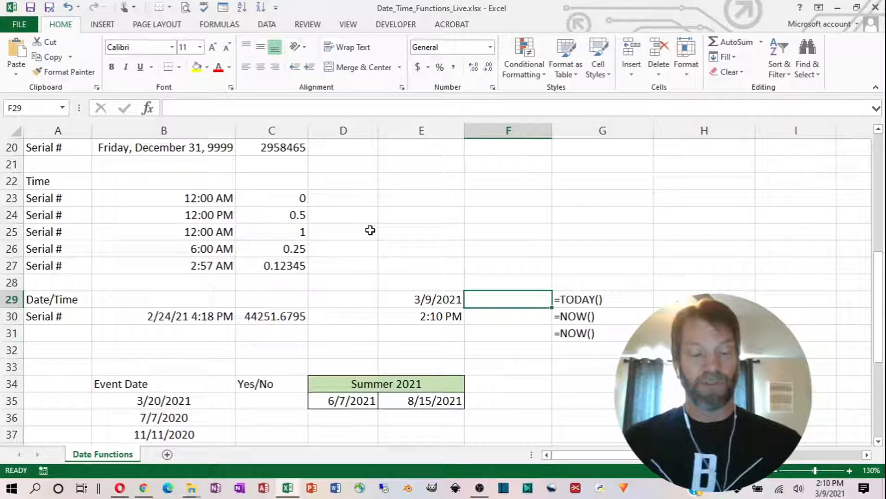
pyautogui.write('=today')
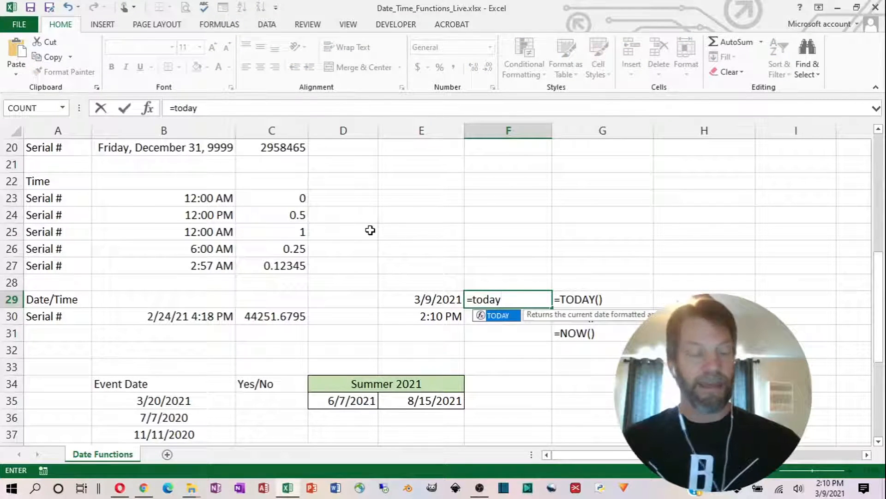
pyautogui.press('Tab')
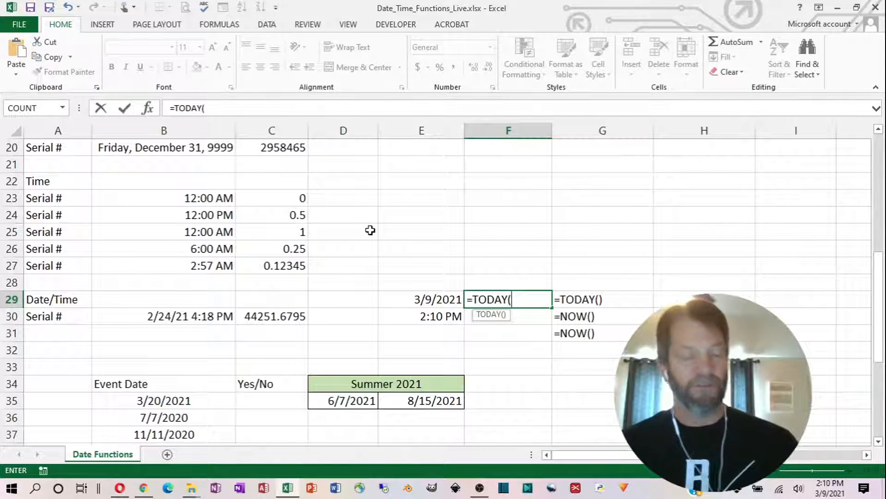
pyautogui.write(')')
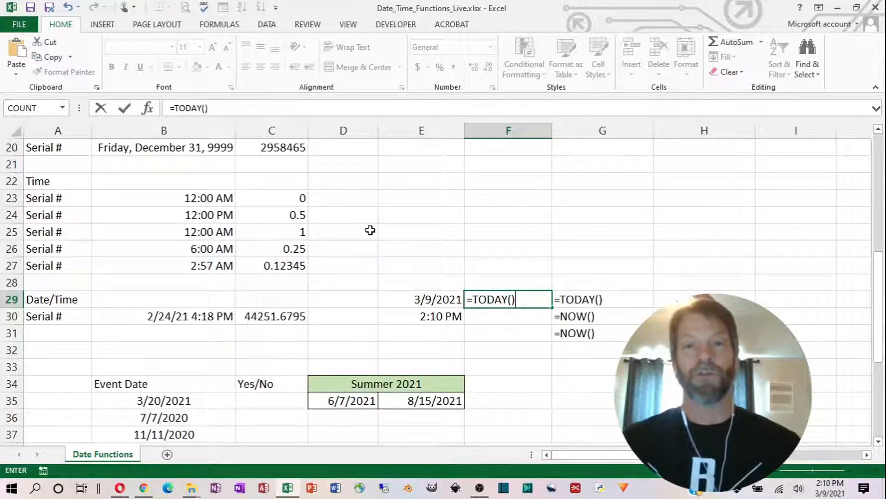
pyautogui.press('Return')
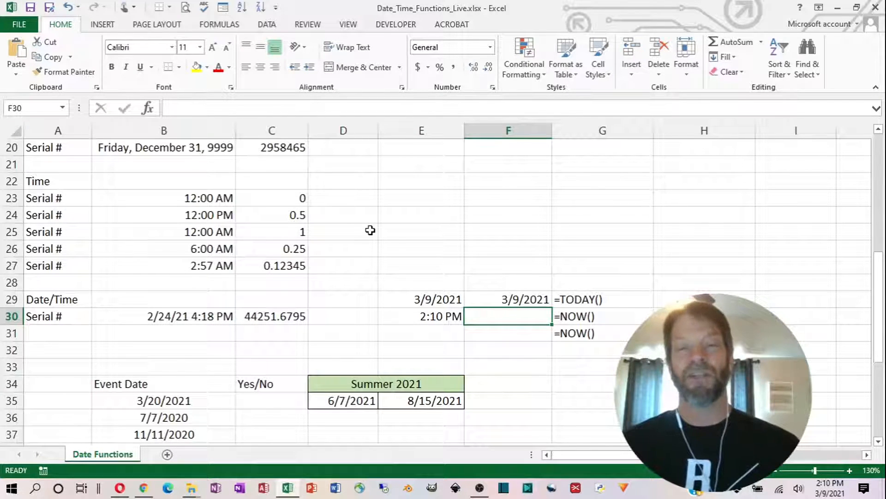
pyautogui.press('Up')
pyautogui.press('Left')
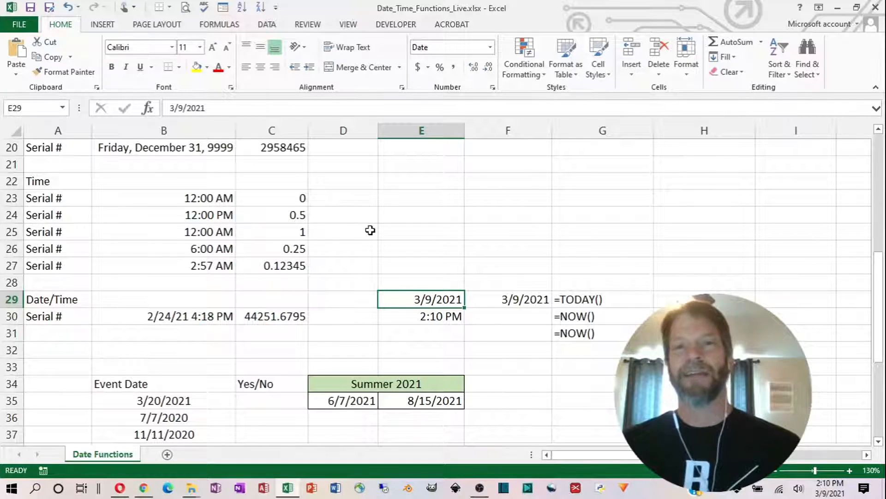
pyautogui.press('Right')
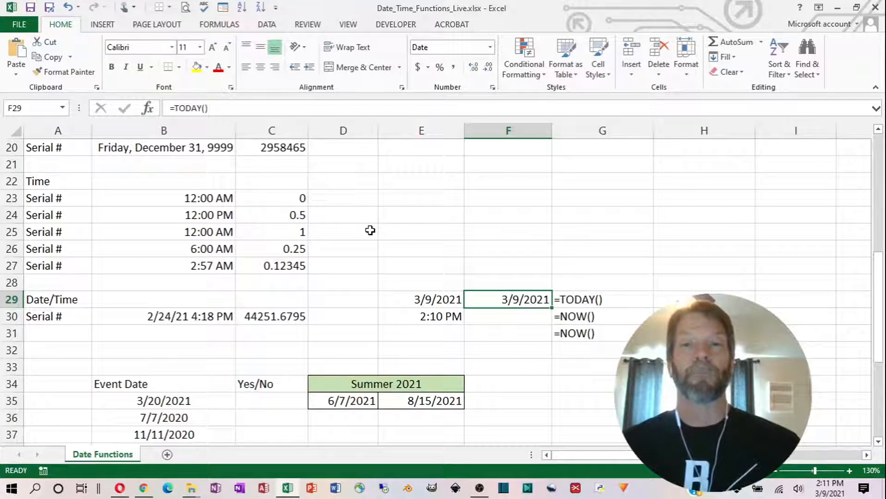
# - Enter =NOW() in cell F30 to return the current date and time
pyautogui.press('Down')
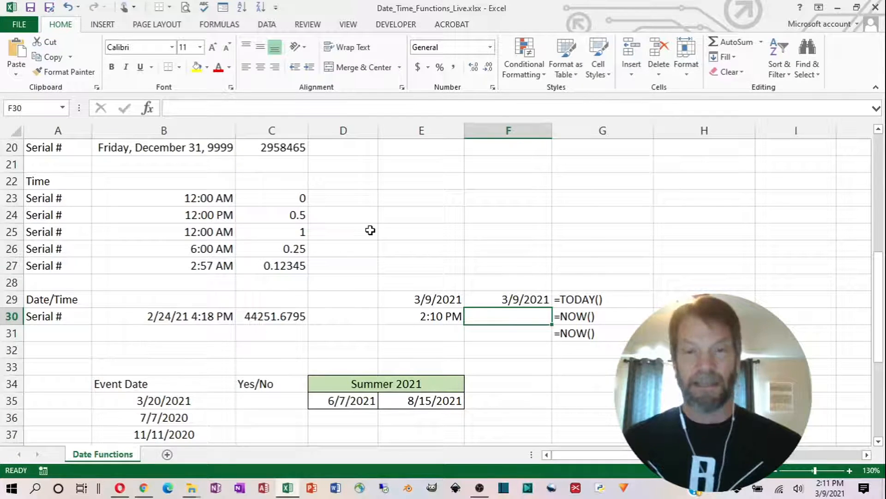
pyautogui.write('=')
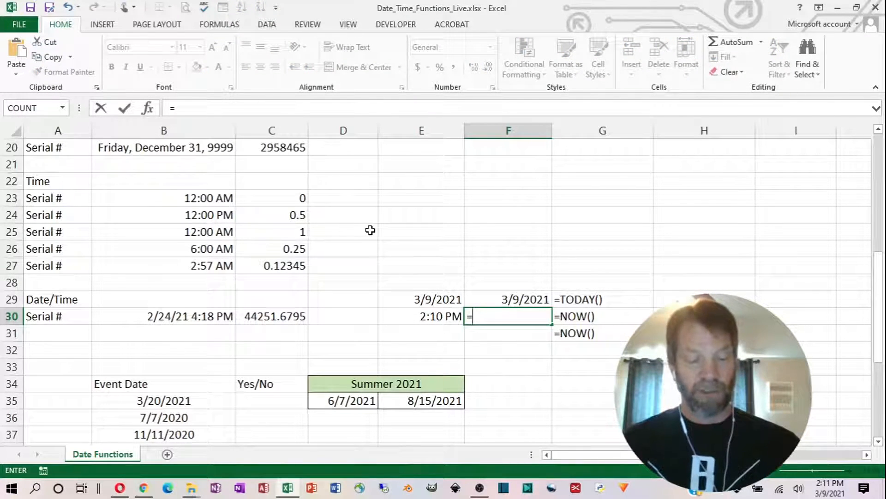
pyautogui.write('now')
pyautogui.press('Tab')
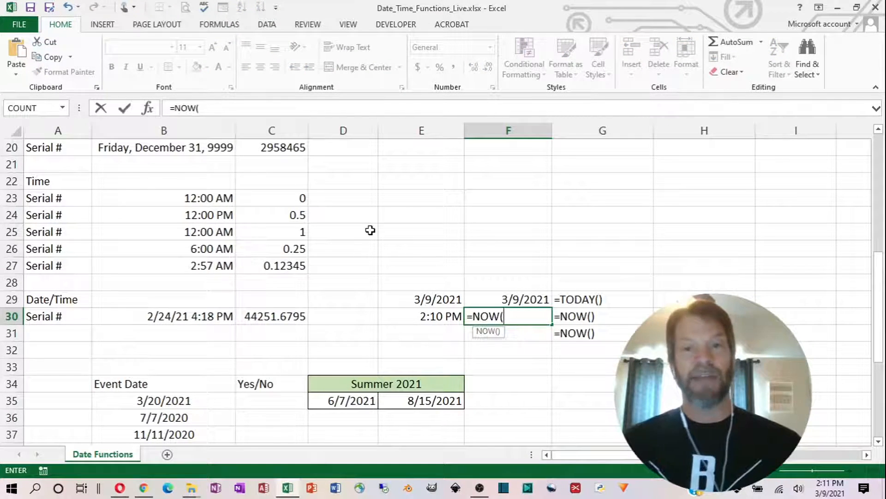
pyautogui.write(')')
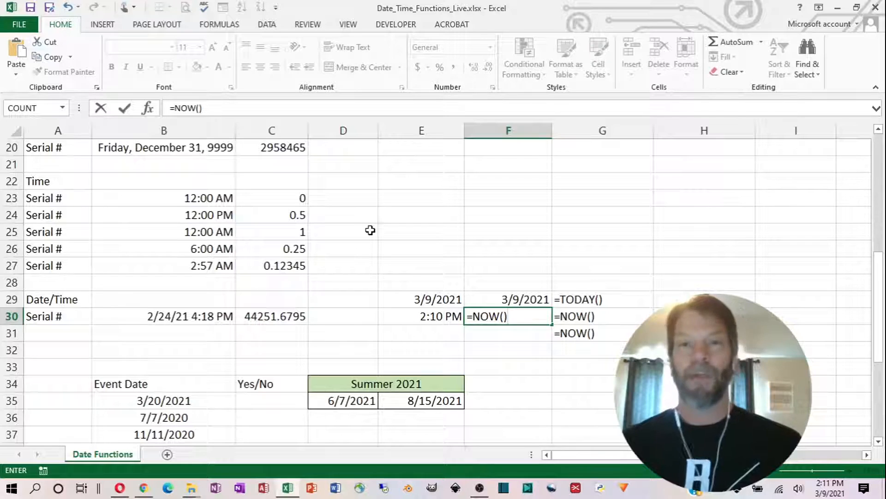
pyautogui.press('Return')
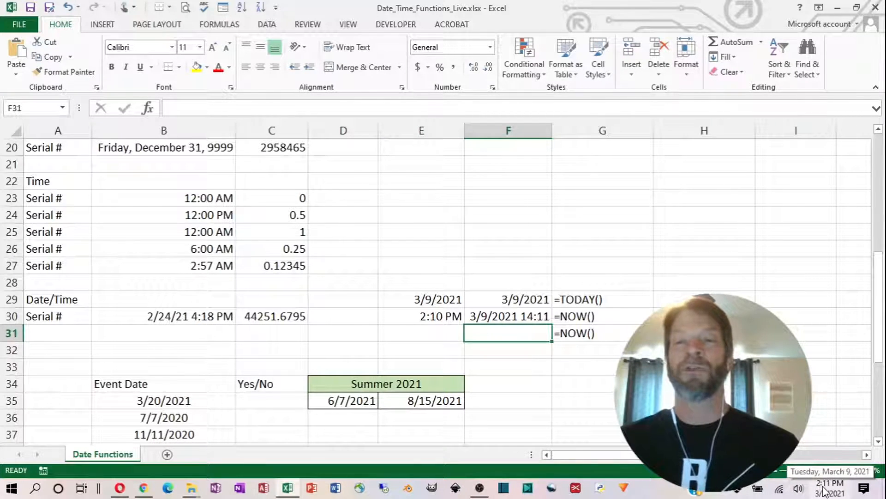
pyautogui.click(522, 316)
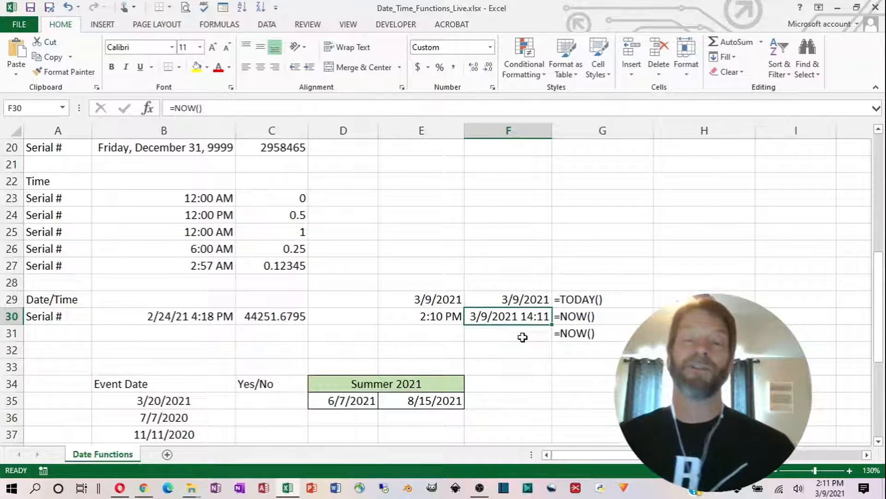
# - Enter =NOW() in cell F31 and apply the hours-and-minutes AM/PM time format to it
pyautogui.click(520, 334)
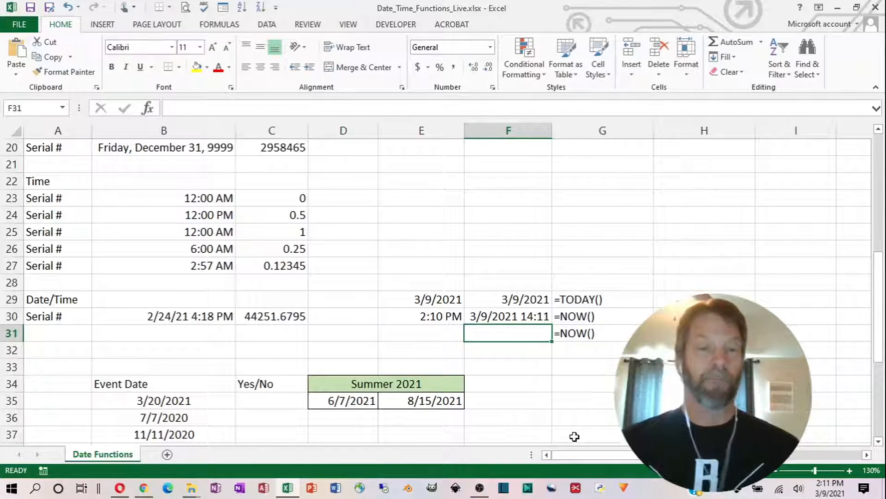
pyautogui.write('=now')
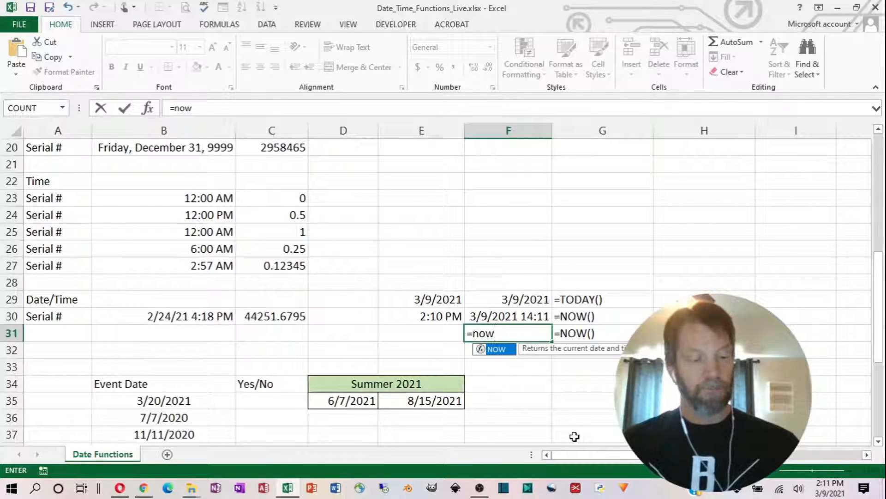
pyautogui.press('Tab')
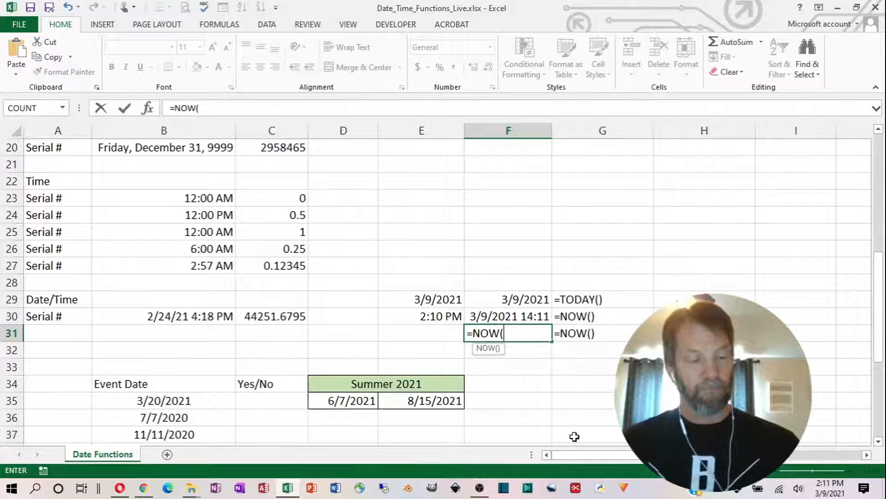
pyautogui.write(')')
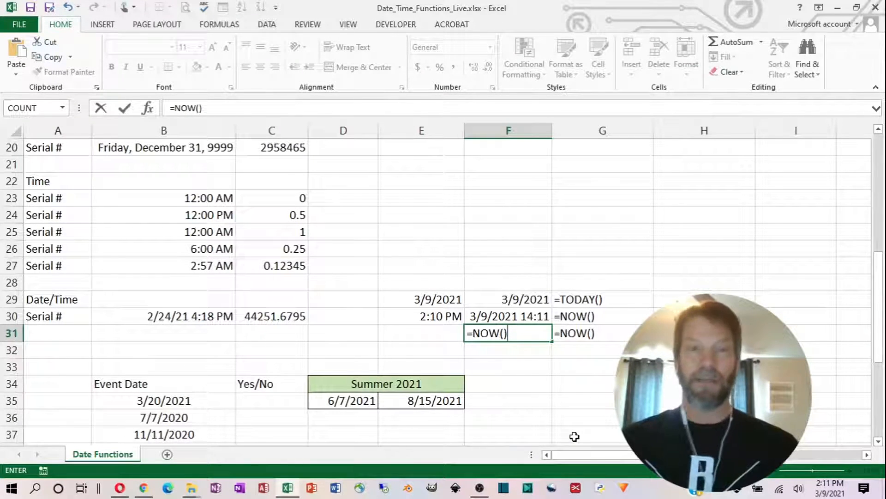
pyautogui.click(121, 109)
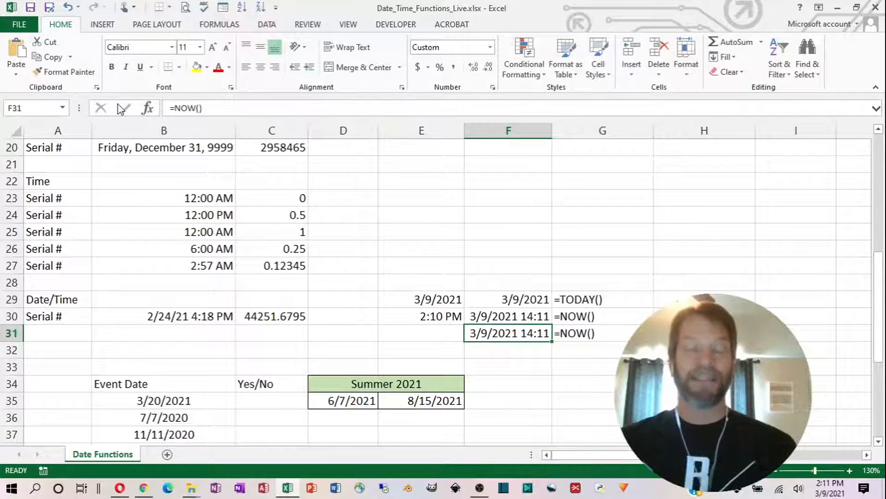
pyautogui.hotkey('ctrl', 'shift', '2')
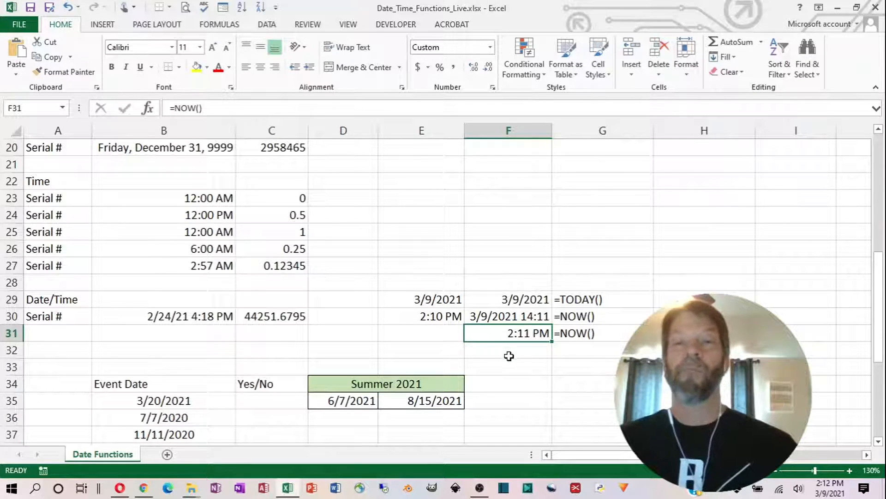
# - Review the formulas in cells F29 through F31 and recalculate the worksheet to refresh them
pyautogui.click(513, 299)
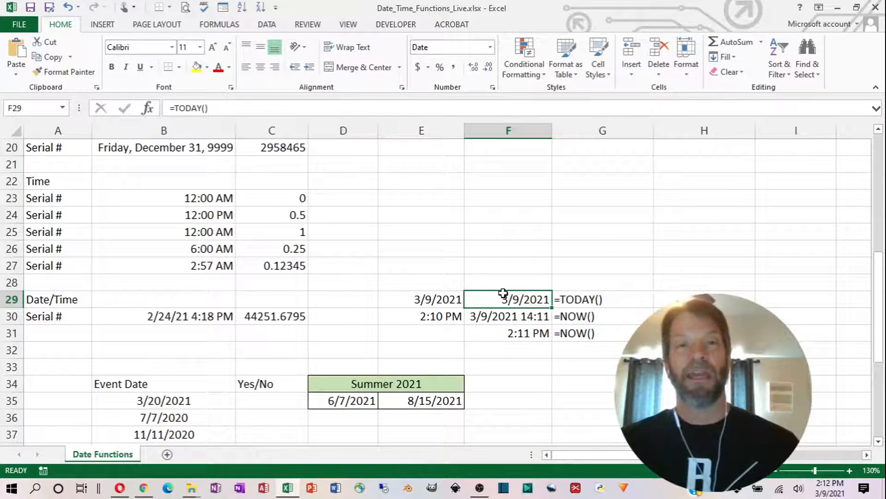
pyautogui.click(495, 319)
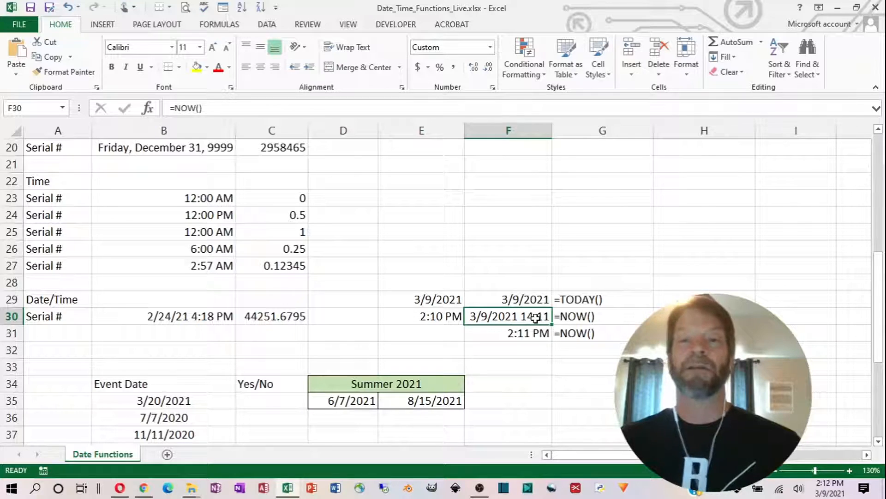
pyautogui.click(499, 336)
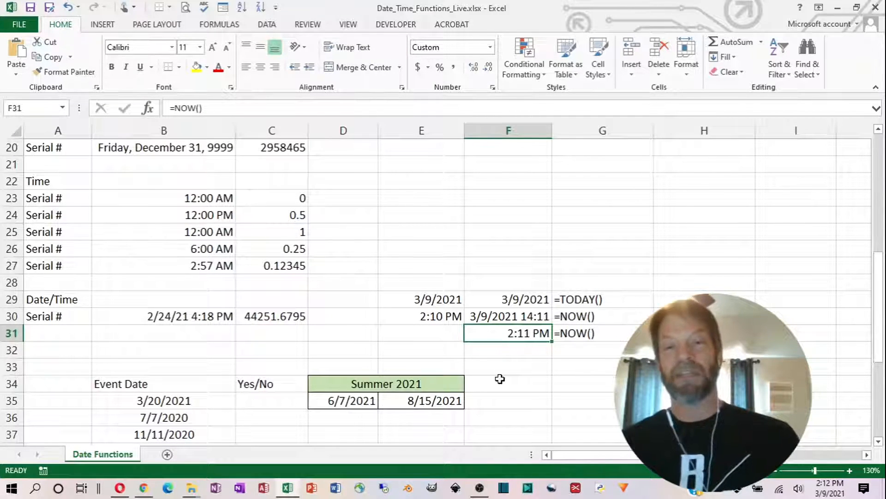
pyautogui.press('F9')
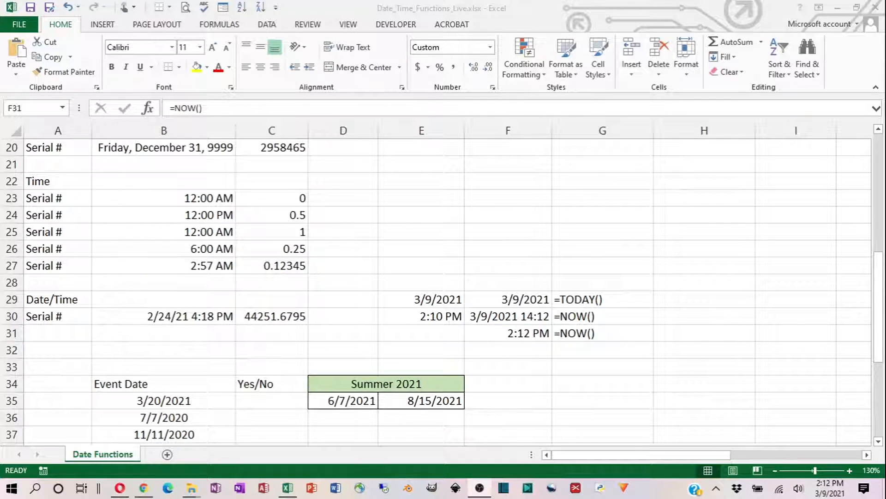
pyautogui.hotkey('alt', 'Tab')
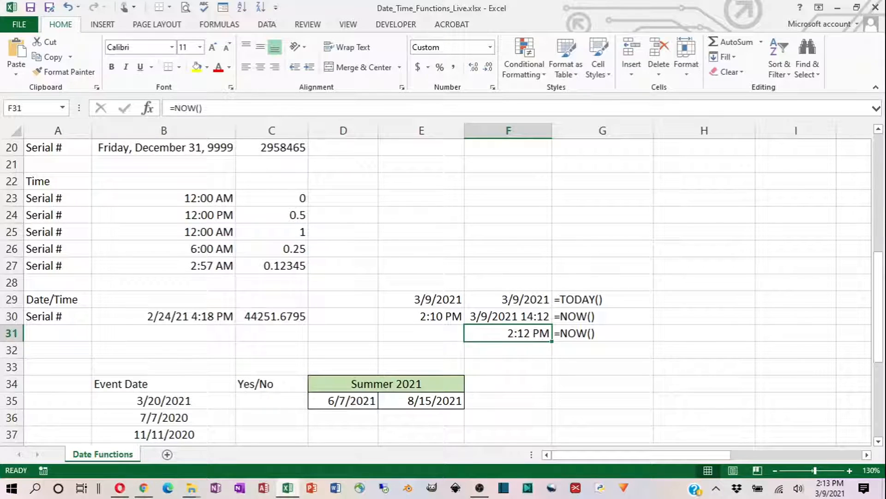
pyautogui.hotkey('alt', 'Tab')
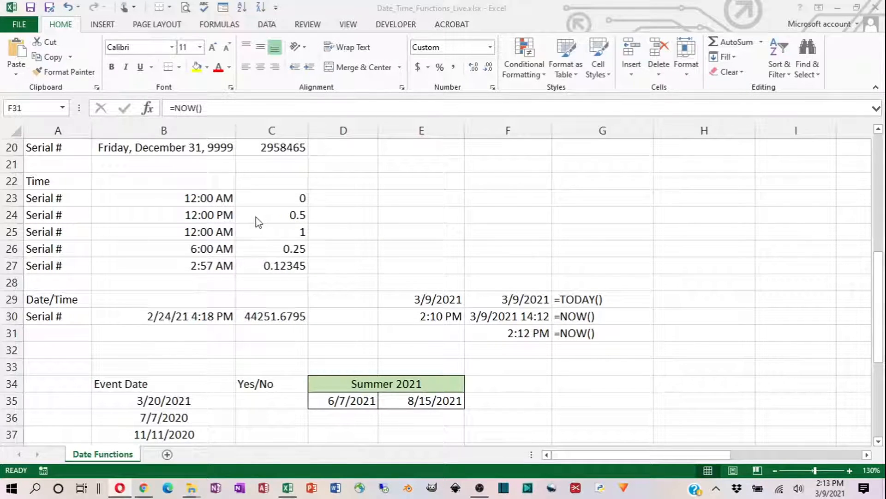
# - Select the start dates in cells A2 through A16 to examine them
pyautogui.scroll(7, 249, 217)
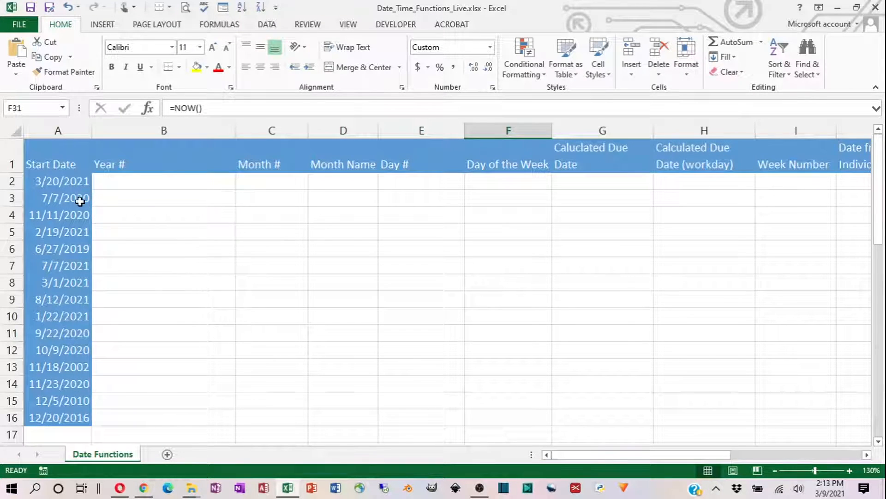
pyautogui.click(59, 181)
pyautogui.moveTo(59, 180); pyautogui.dragTo(13, 414)
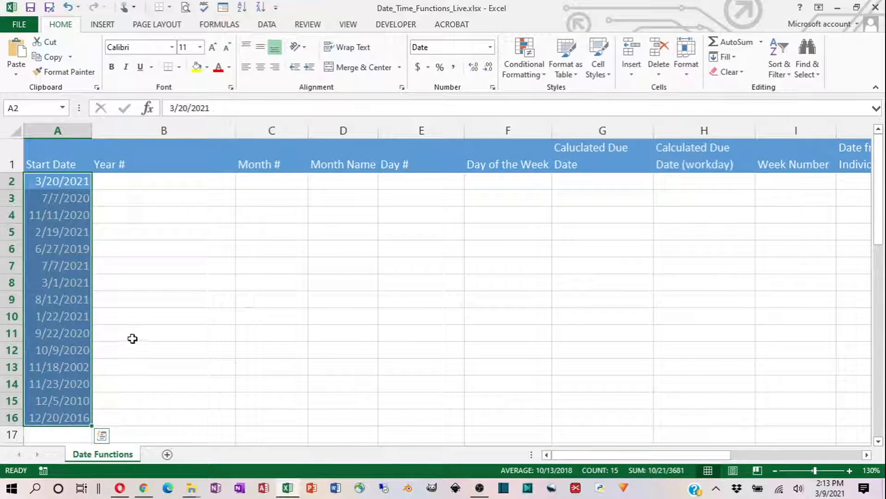
# - Narrow column B, the Year # column, to about half its width
pyautogui.click(185, 180)
pyautogui.moveTo(235, 130); pyautogui.dragTo(188, 133)
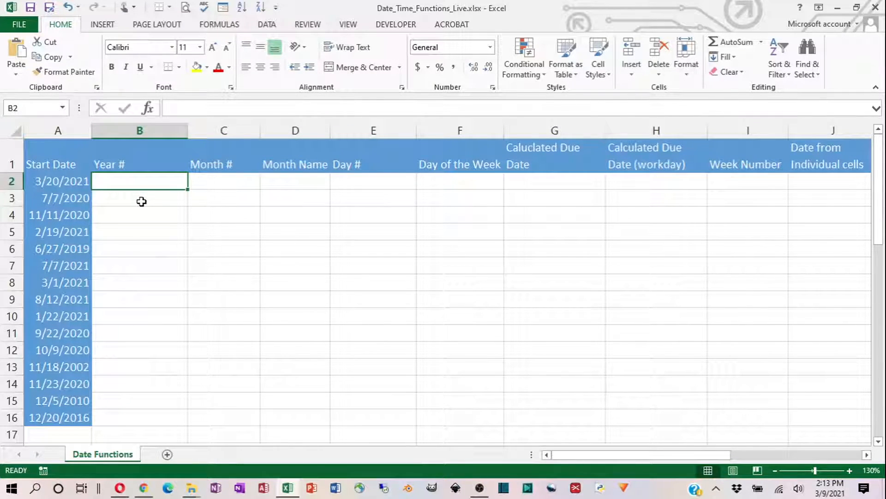
pyautogui.click(55, 180)
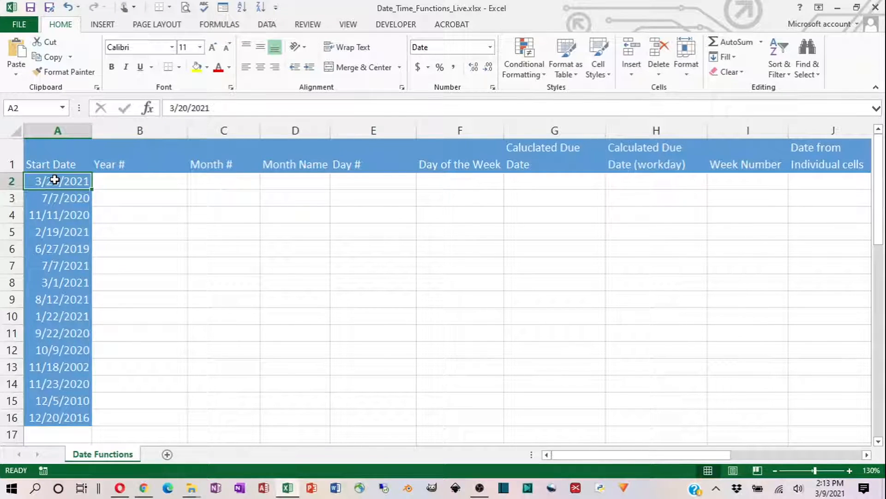
# - Enter =YEAR(A2) in cell B2 to extract the year from the first start date
pyautogui.click(132, 176)
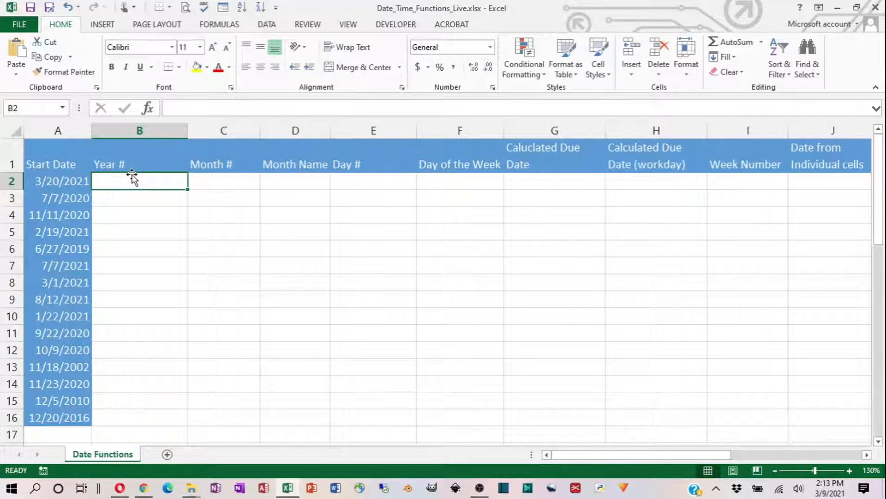
pyautogui.write('=y')
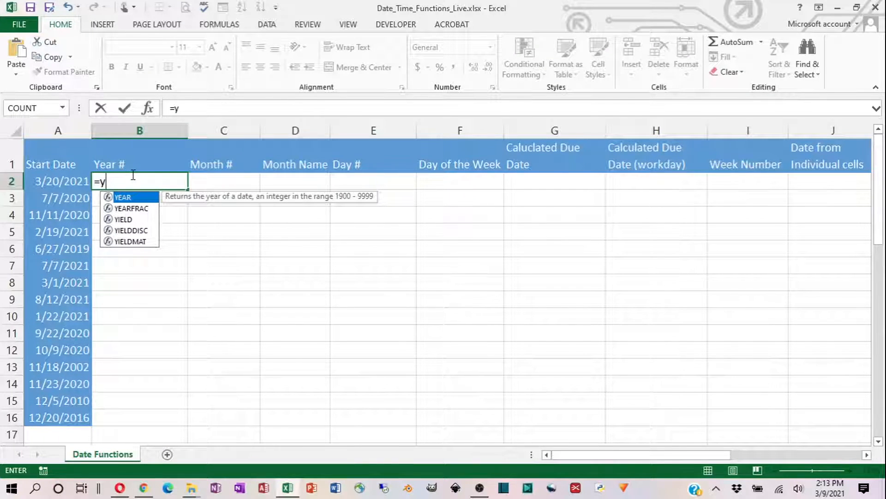
pyautogui.doubleClick(130, 197)
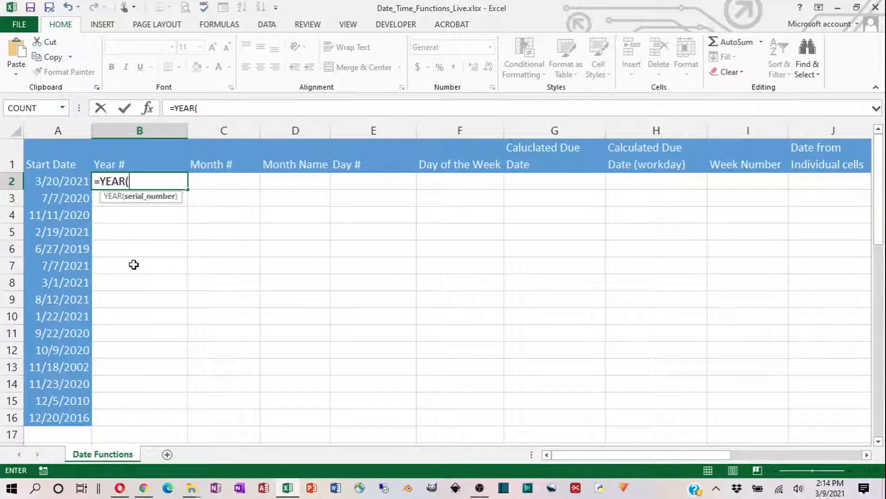
pyautogui.write('A')
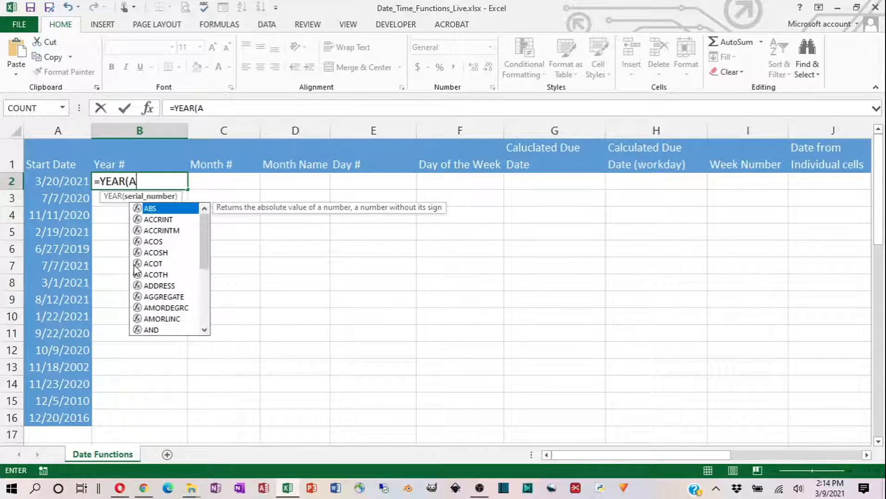
pyautogui.write('2)')
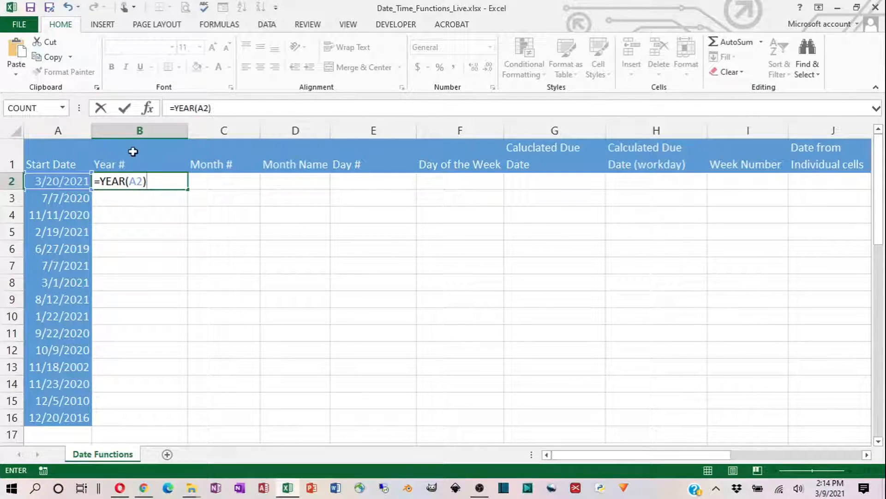
pyautogui.click(124, 111)
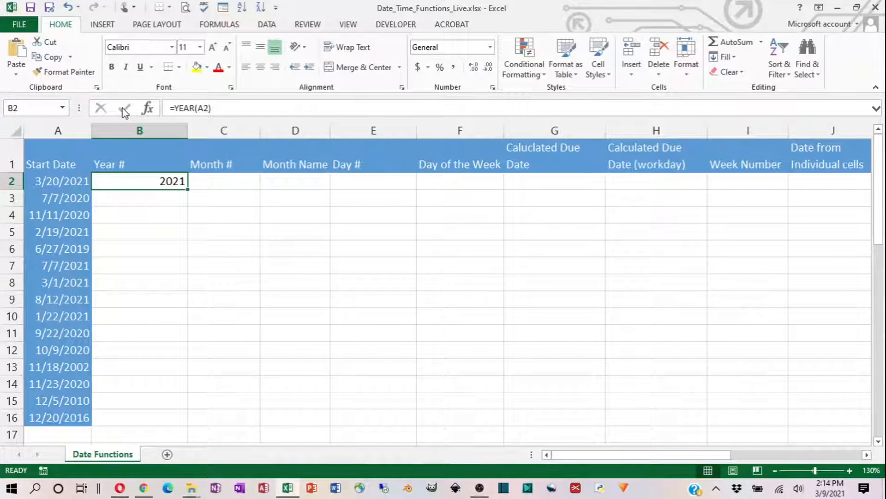
# - Change the start date in cell A2 to 3/20/2025 and check the year formula in B2
pyautogui.click(78, 184)
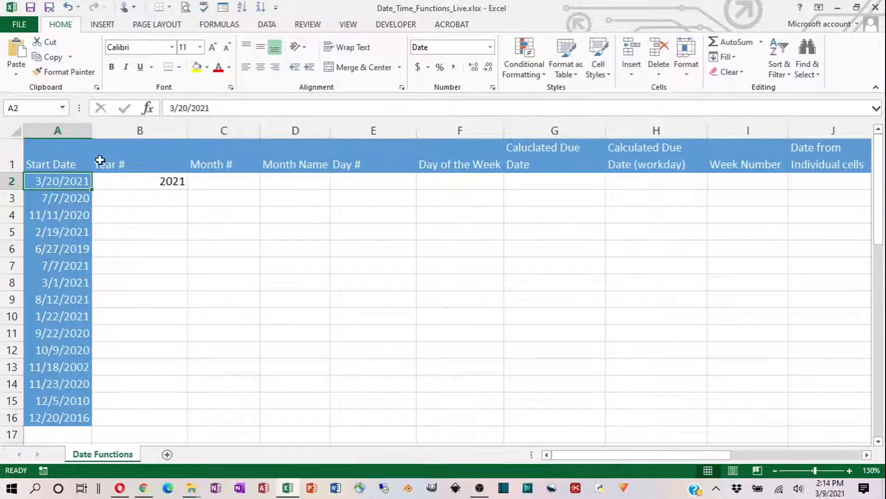
pyautogui.click(230, 106)
pyautogui.press('BackSpace')
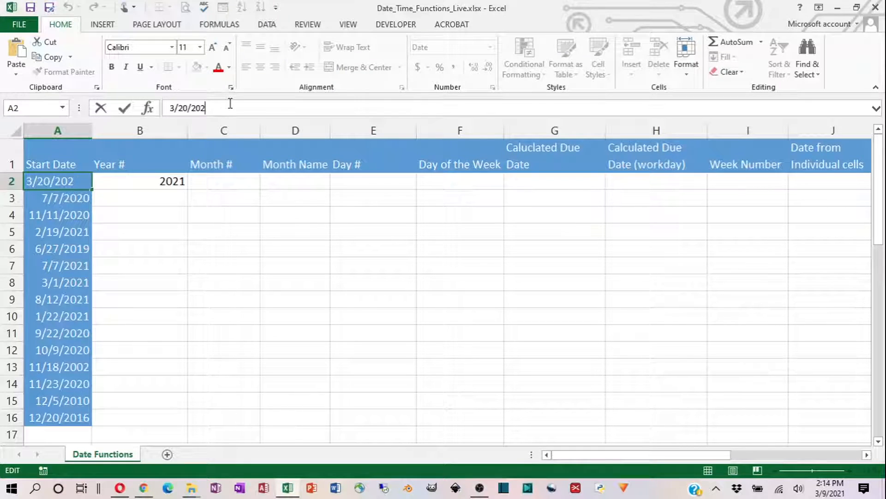
pyautogui.write('5')
pyautogui.press('Return')
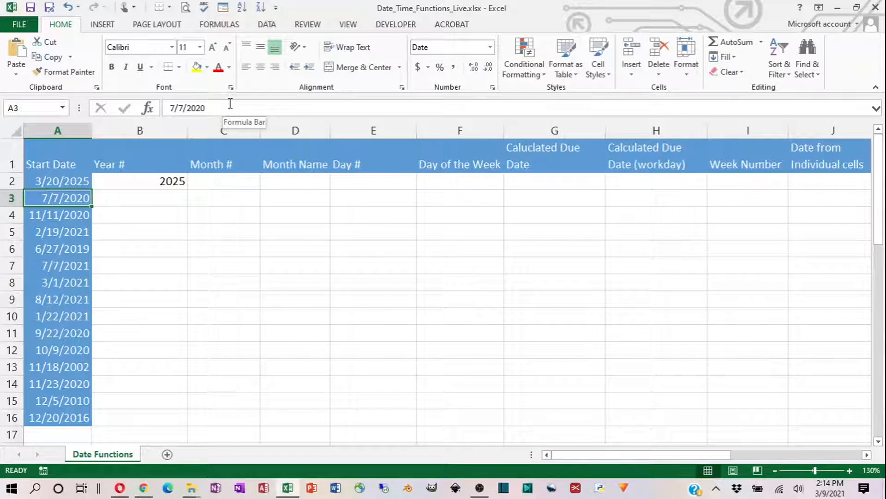
pyautogui.click(156, 181)
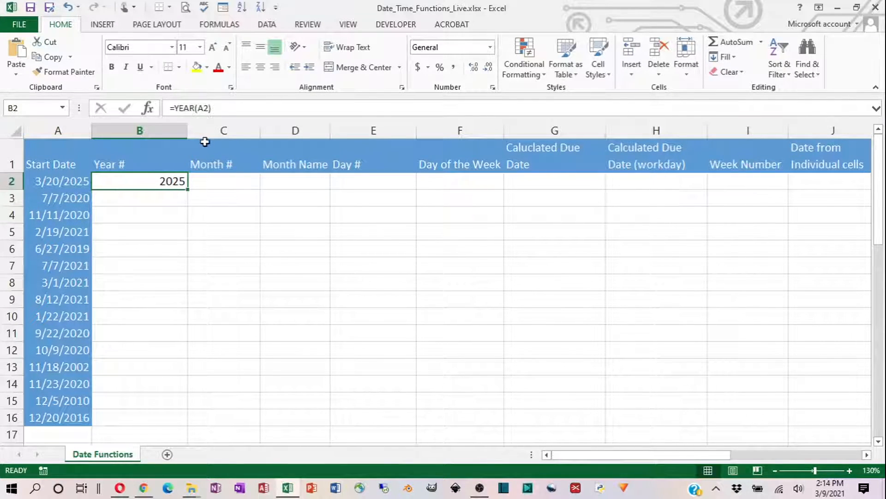
# - Set the start date in cell A2 back to 3/20/2021
pyautogui.click(61, 182)
pyautogui.click(232, 104)
pyautogui.press('BackSpace')
pyautogui.write('1')
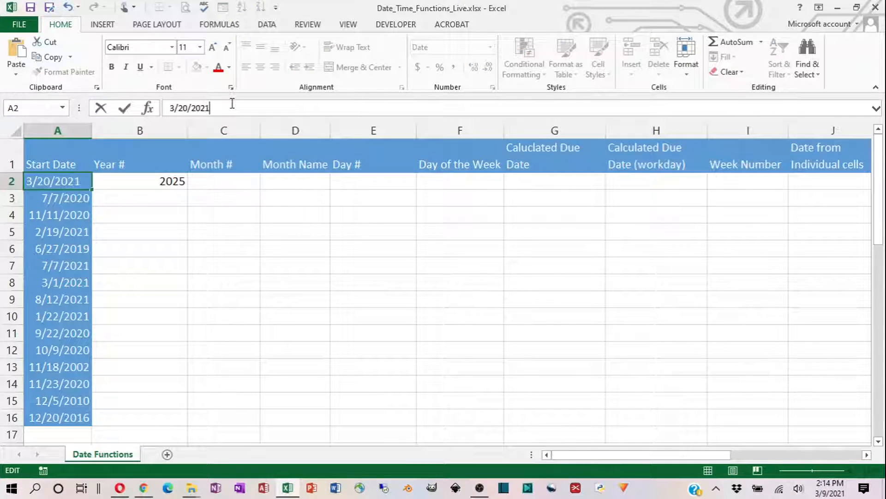
pyautogui.press('Return')
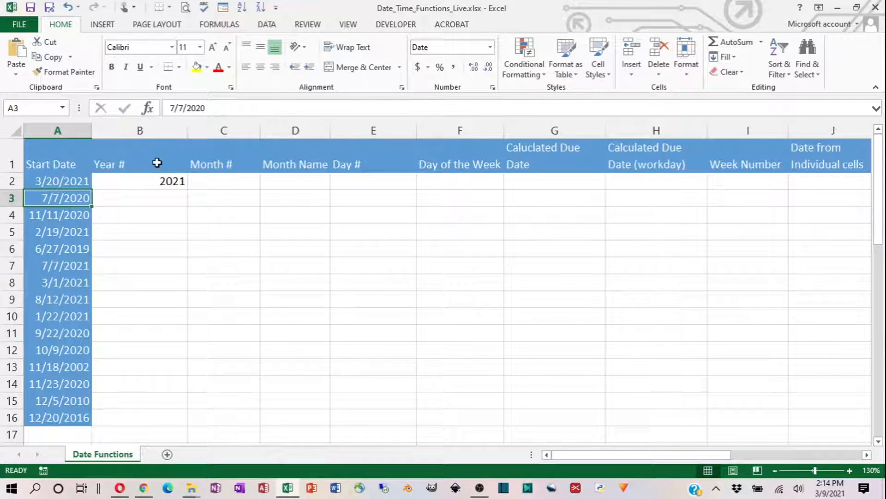
# - Fill the YEAR formula from cell B2 down through B16
pyautogui.click(142, 178)
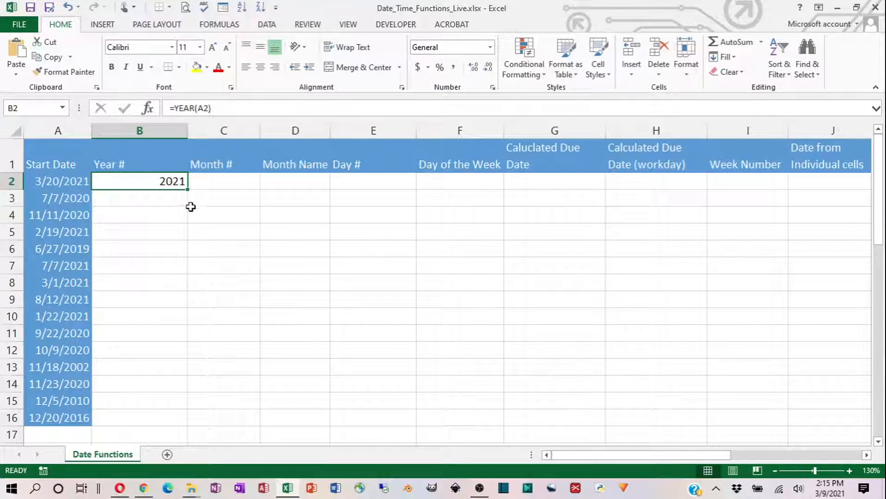
pyautogui.moveTo(190, 191); pyautogui.dragTo(180, 427)
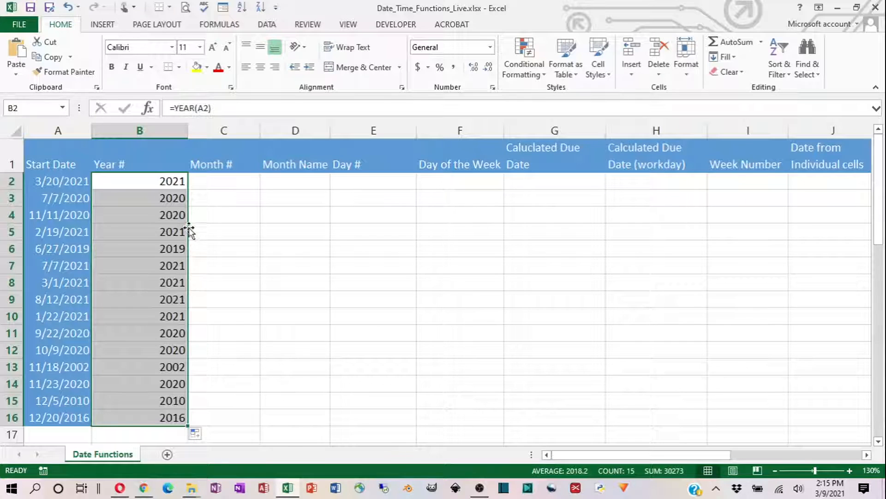
# - Examine the copied YEAR formulas in various cells from B4 to B16 for their row references
pyautogui.click(178, 213)
pyautogui.click(167, 232)
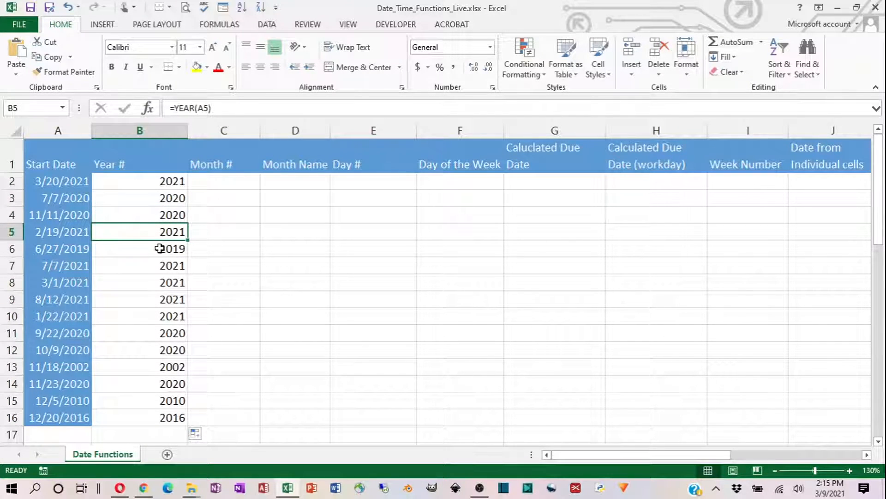
pyautogui.click(159, 248)
pyautogui.click(160, 266)
pyautogui.click(161, 299)
pyautogui.click(157, 334)
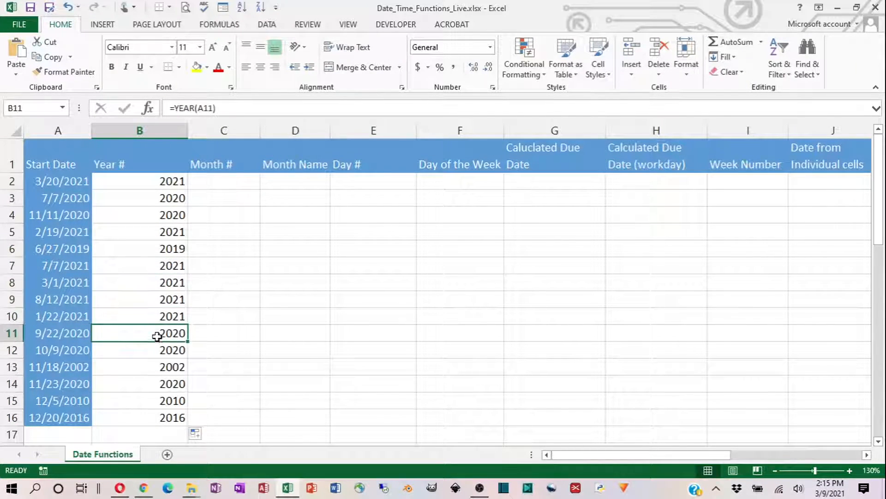
pyautogui.click(160, 380)
pyautogui.click(160, 371)
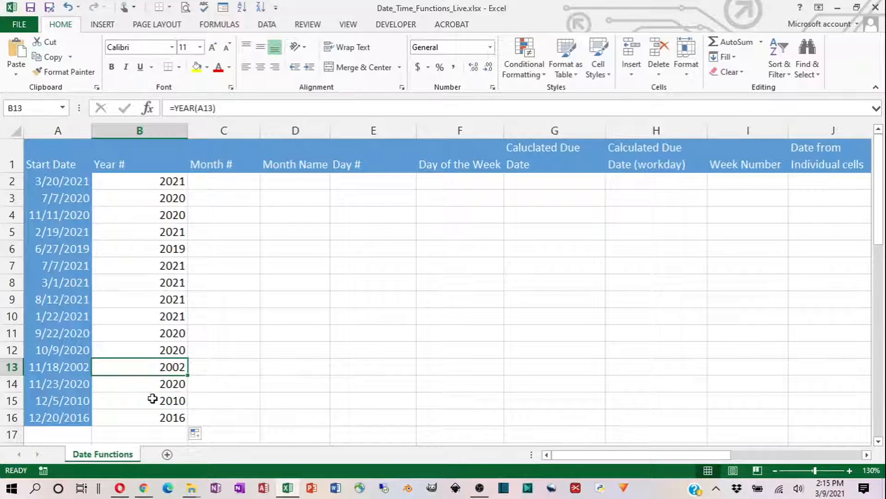
pyautogui.click(152, 400)
pyautogui.click(152, 419)
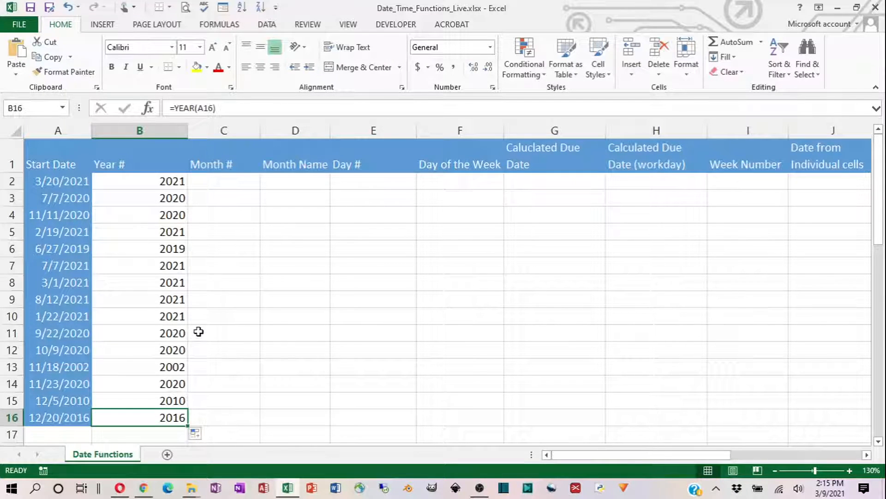
# - Enter =MONTH(A2) in cell C2 and fill the formula down through C16
pyautogui.click(219, 185)
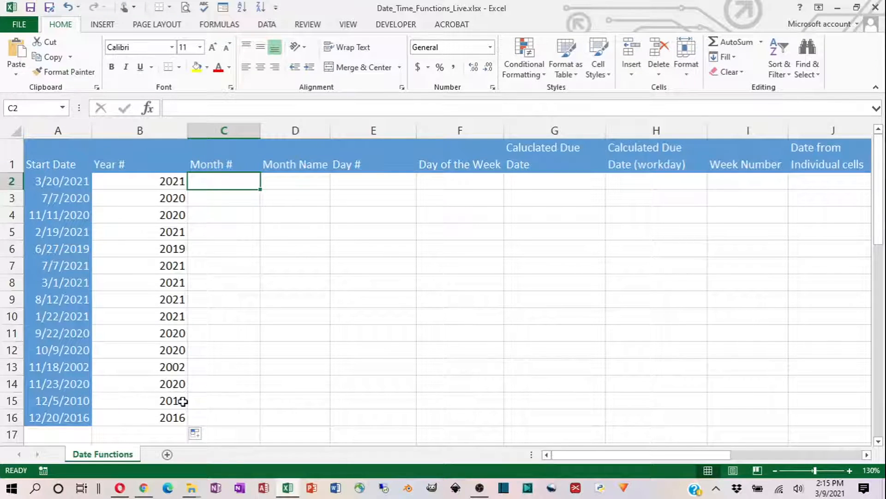
pyautogui.write('=')
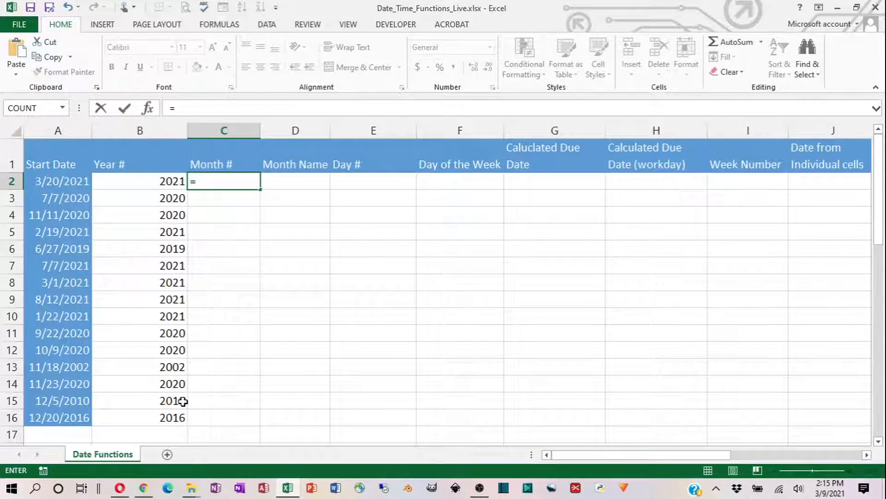
pyautogui.write('mon')
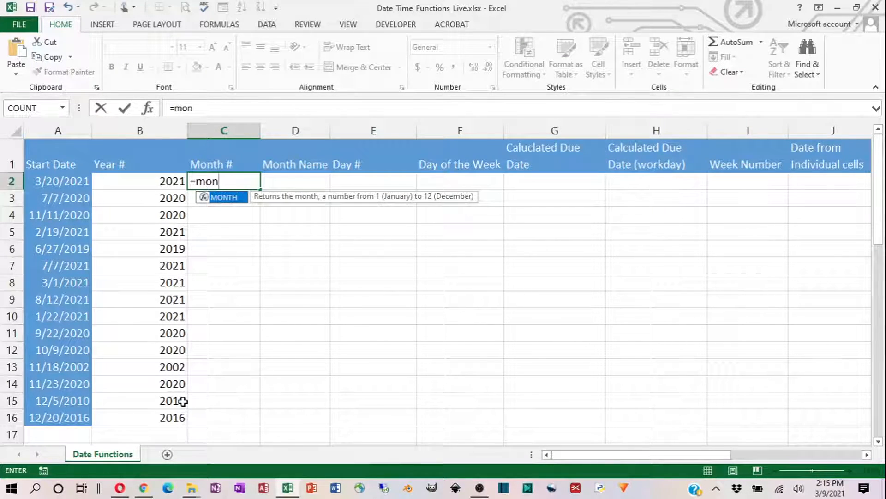
pyautogui.press('Tab')
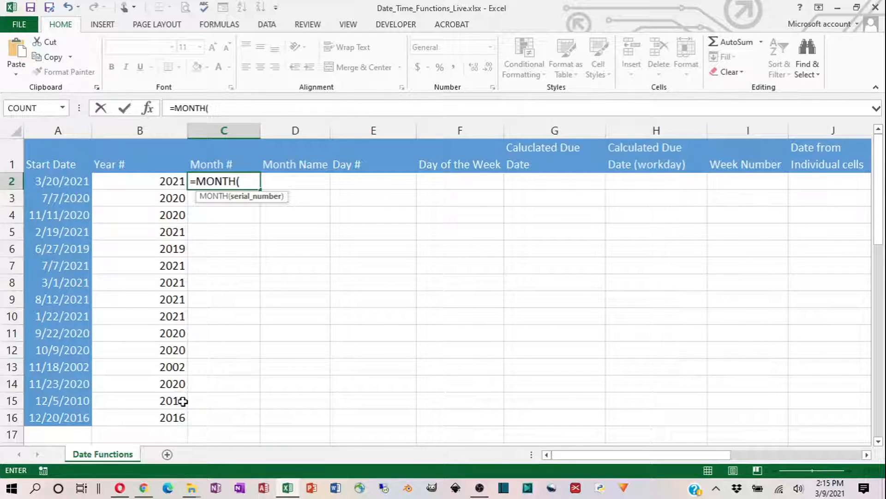
pyautogui.write('A2')
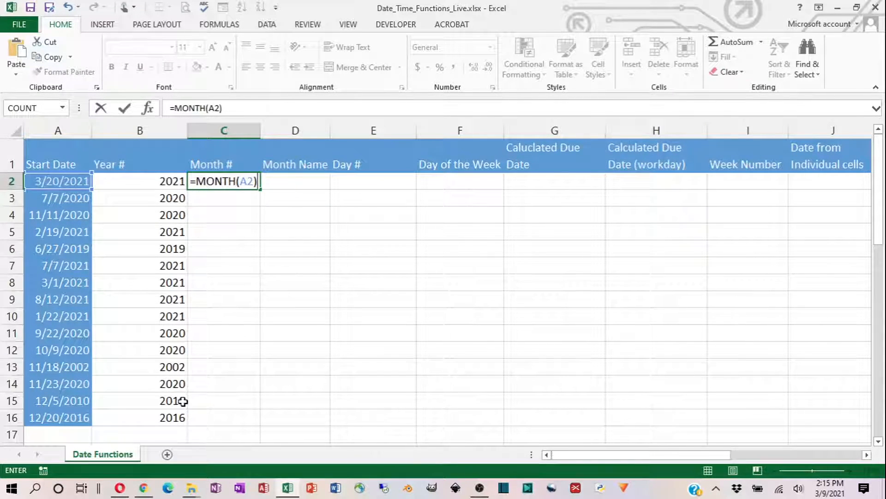
pyautogui.click(126, 110)
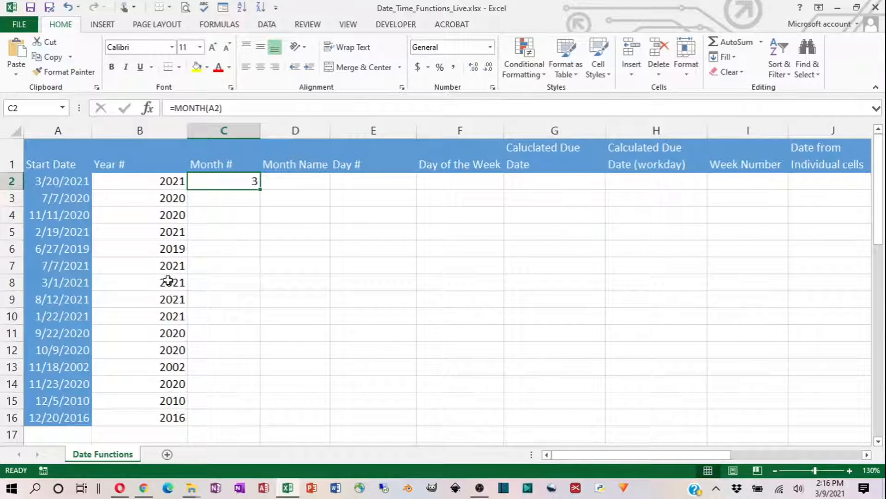
pyautogui.doubleClick(261, 189)
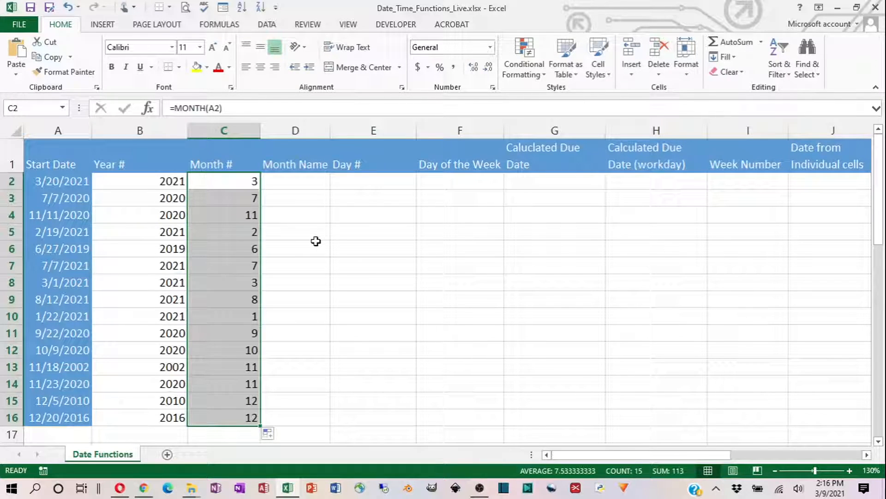
# - Enter the formula =TEXT(A2,"dddd") in cell D2 of the Month Name column
pyautogui.click(287, 181)
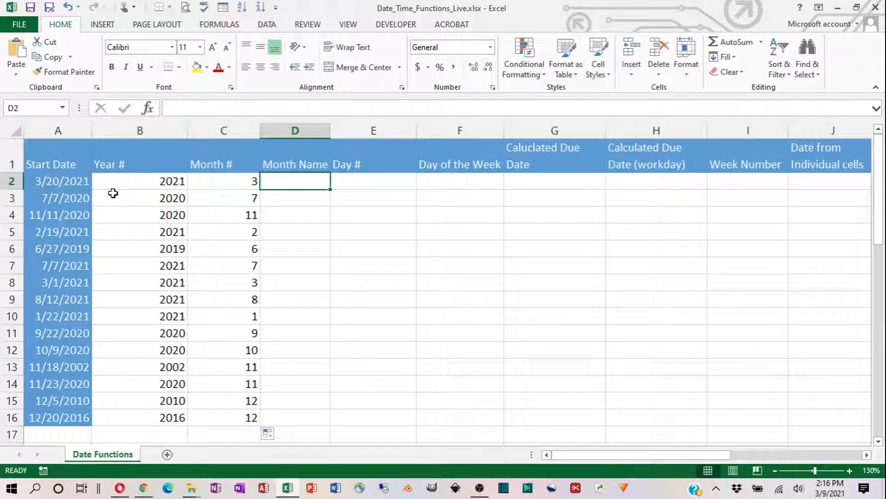
pyautogui.write('=te')
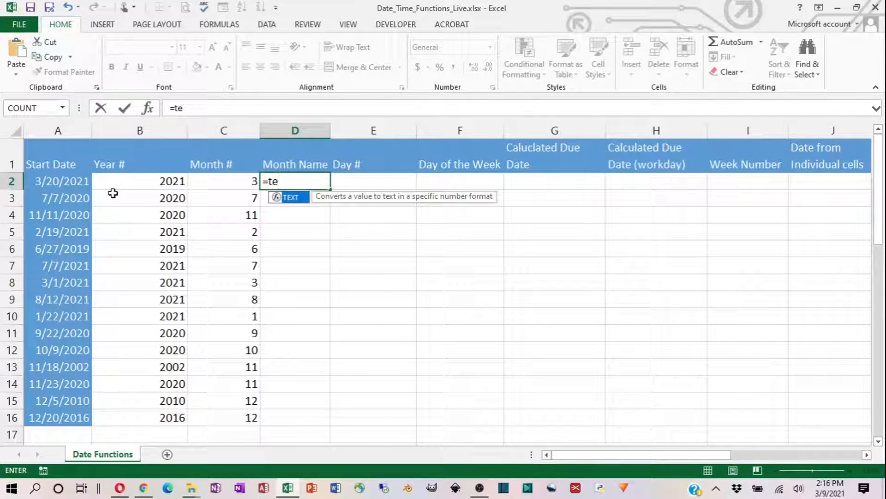
pyautogui.press('Tab')
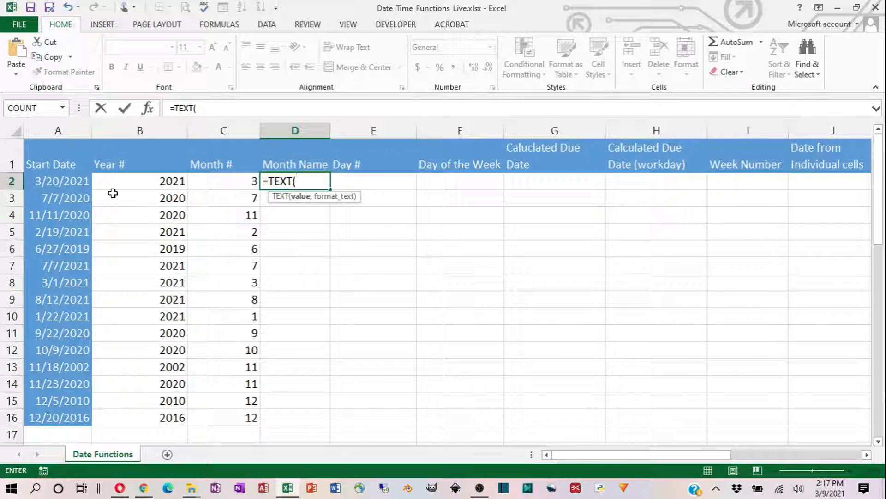
pyautogui.write('A2')
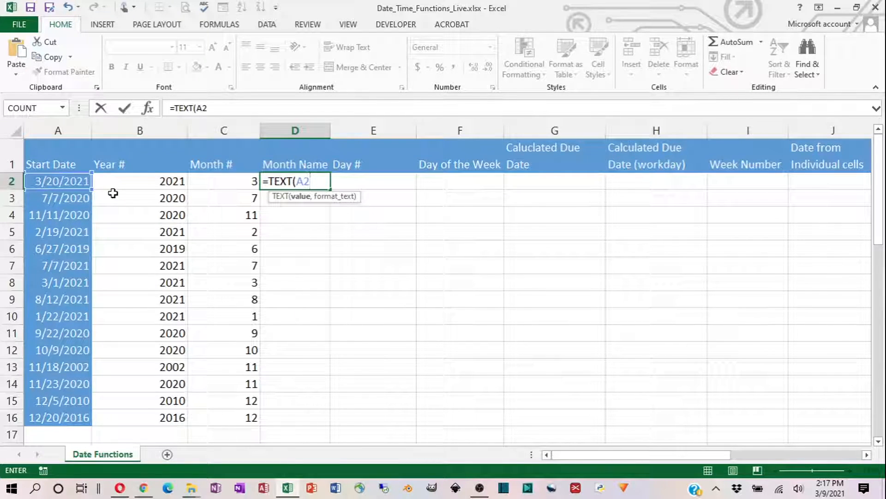
pyautogui.write(',')
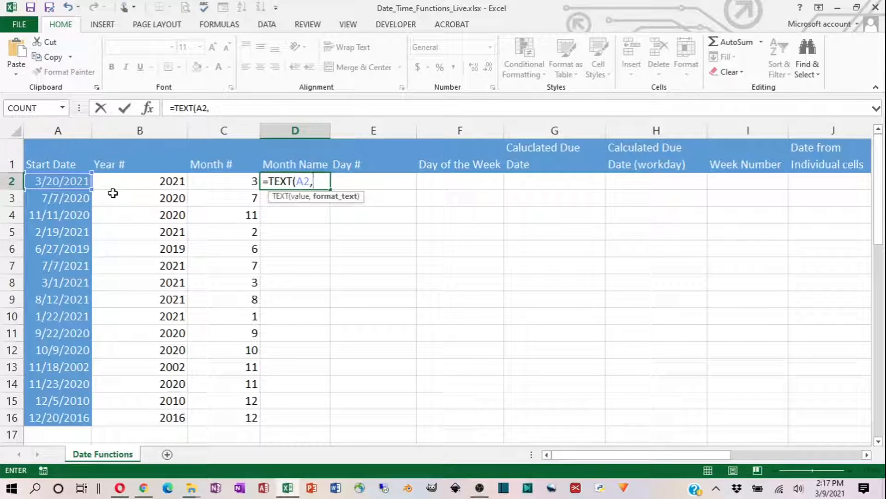
pyautogui.press('BackSpace')
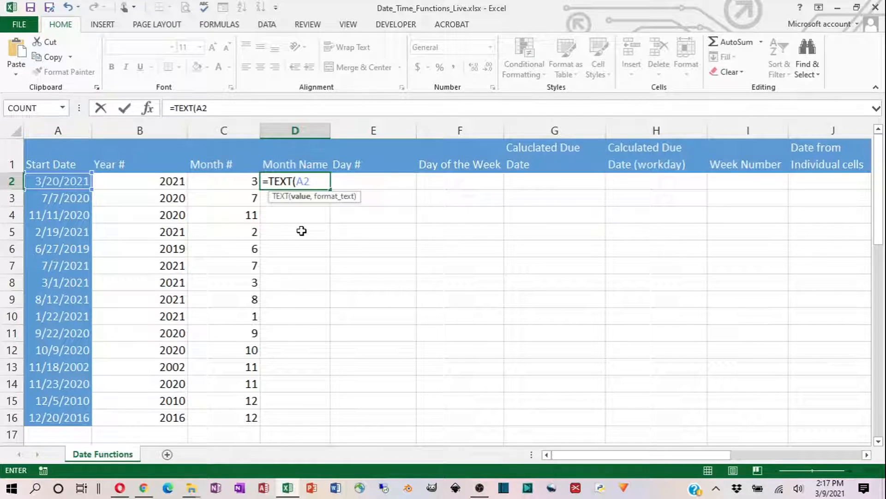
pyautogui.write(',')
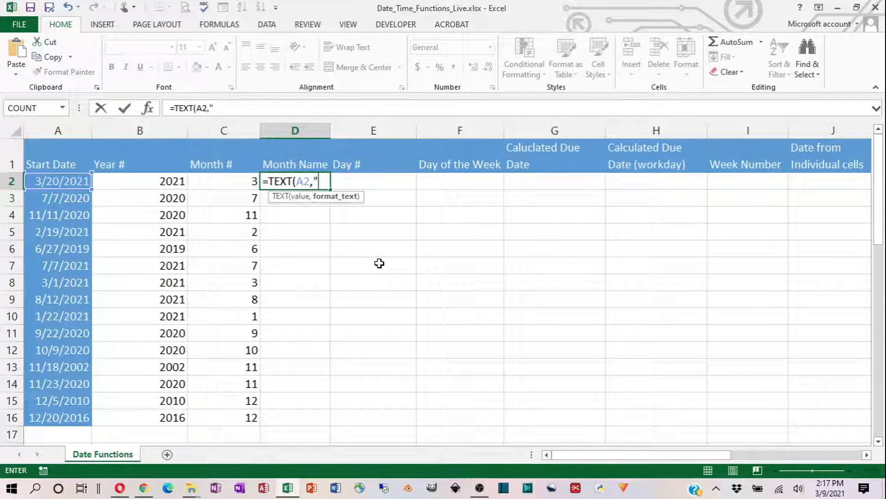
pyautogui.write('dddd"')
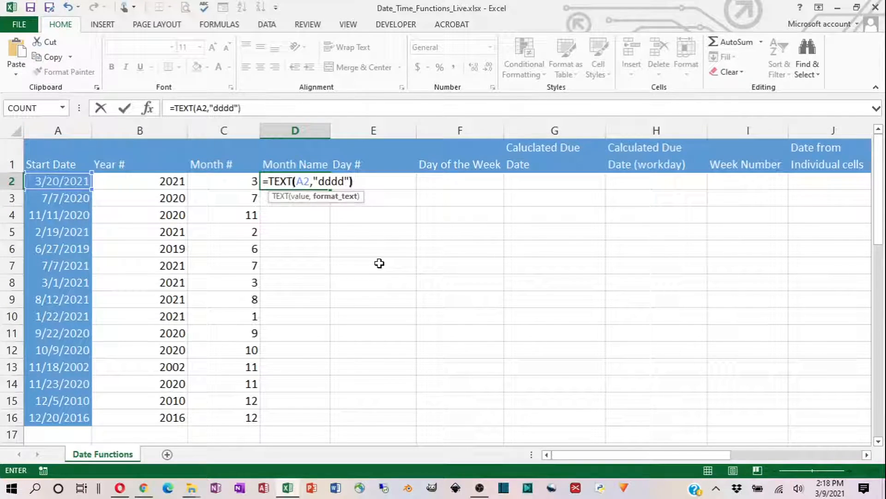
pyautogui.click(124, 110)
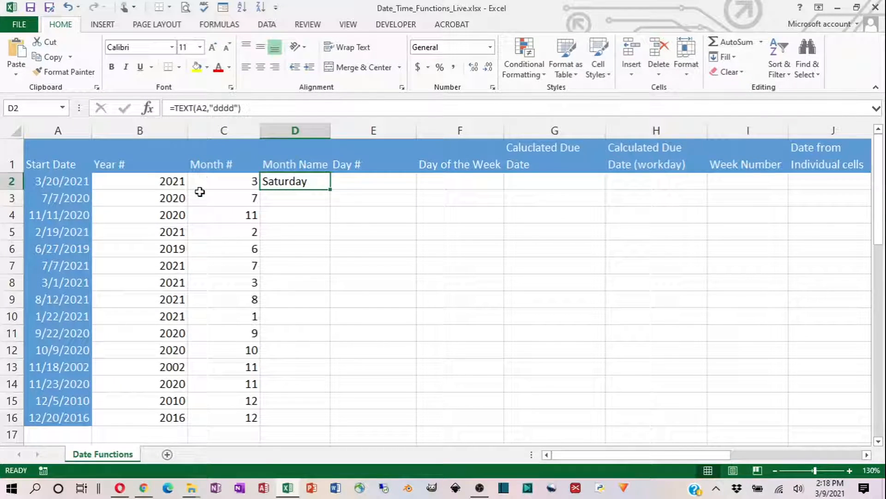
# - Change the format code of the TEXT formula in cell D2 to "mmmm"
pyautogui.press('F2')
pyautogui.press('Left')
pyautogui.press('Left')
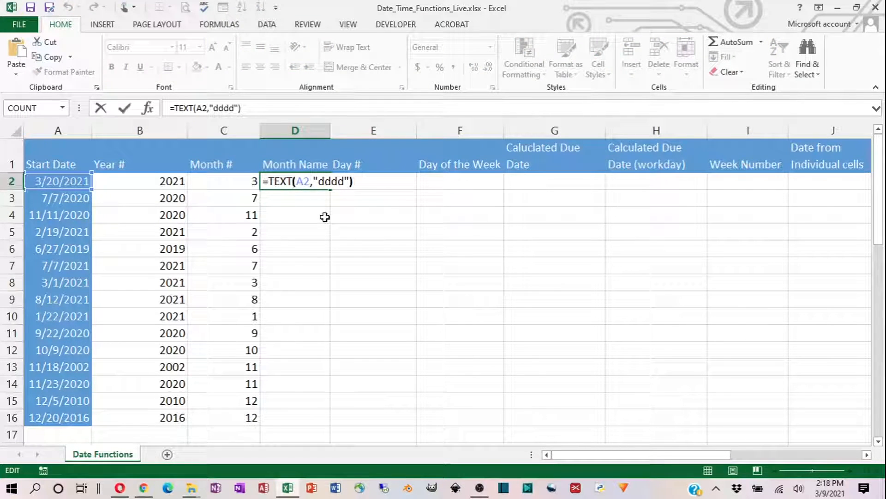
pyautogui.press('BackSpace')
pyautogui.press('BackSpace')
pyautogui.press('BackSpace')
pyautogui.press('BackSpace')
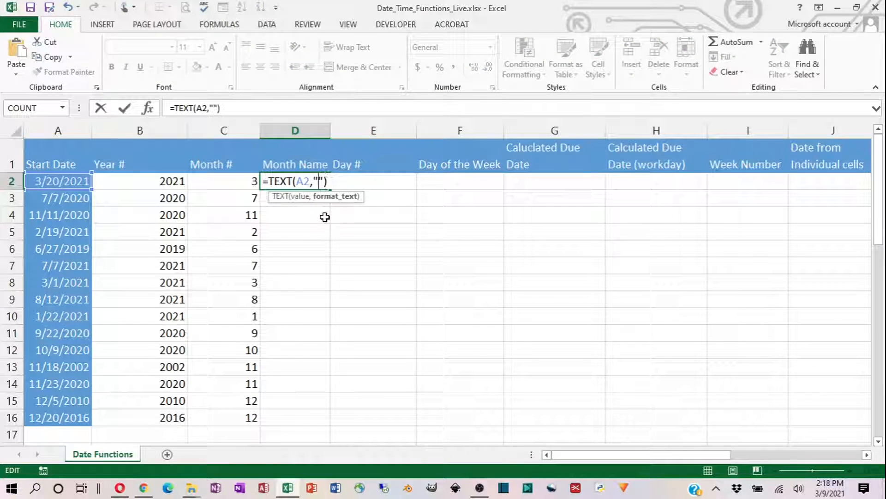
pyautogui.write('mmmm')
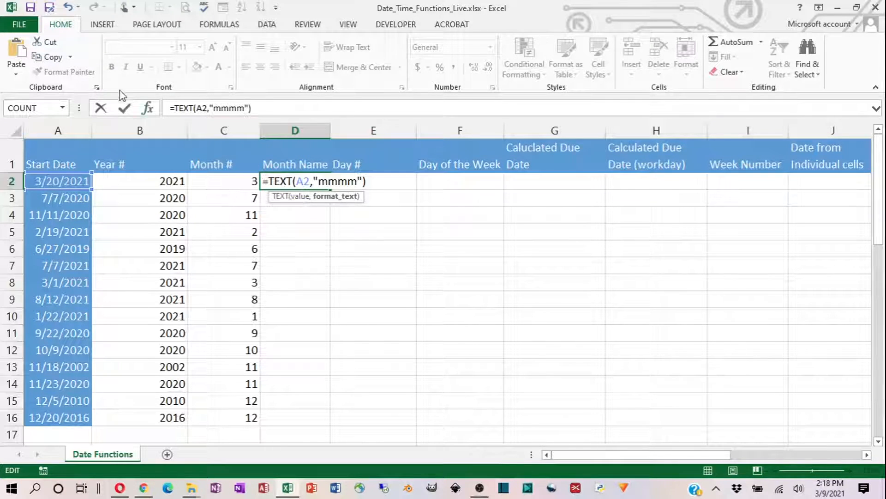
pyautogui.click(123, 111)
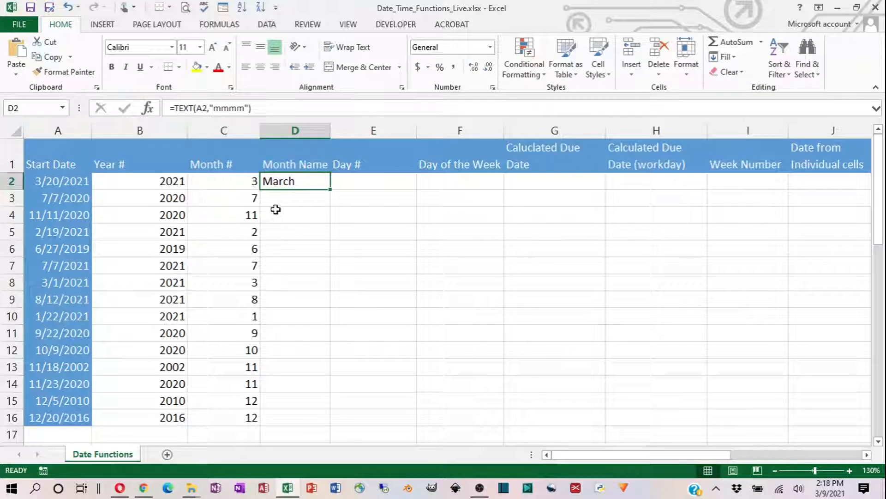
pyautogui.doubleClick(298, 180)
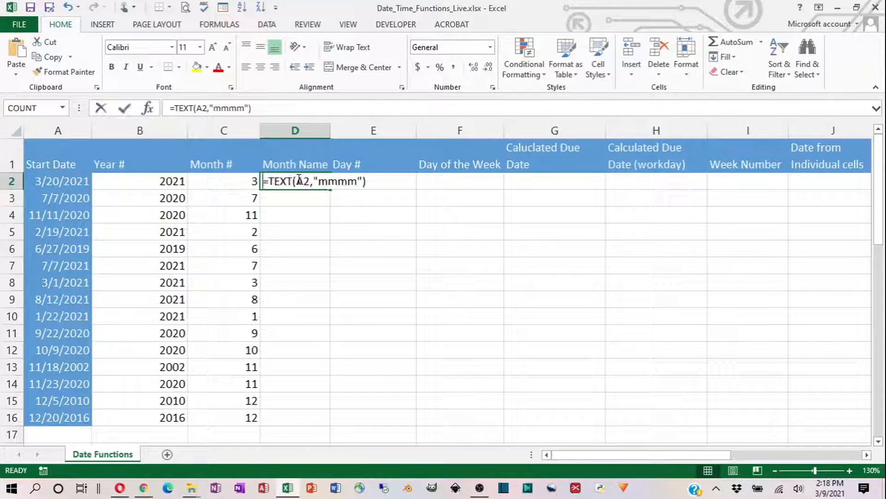
pyautogui.write('2')
pyautogui.press('Escape')
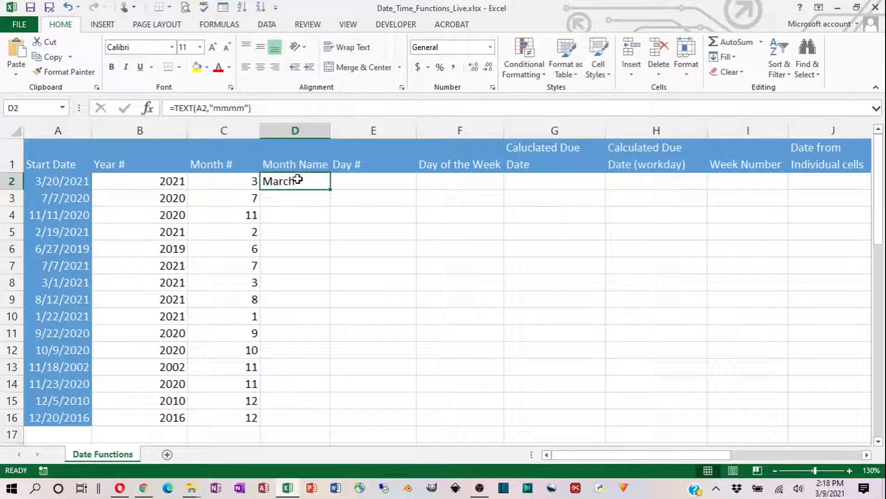
# - Shorten the format code of the TEXT formula in cell D2 to "mmm"
pyautogui.press('F2')
pyautogui.press('Left')
pyautogui.press('Left')
pyautogui.press('BackSpace')
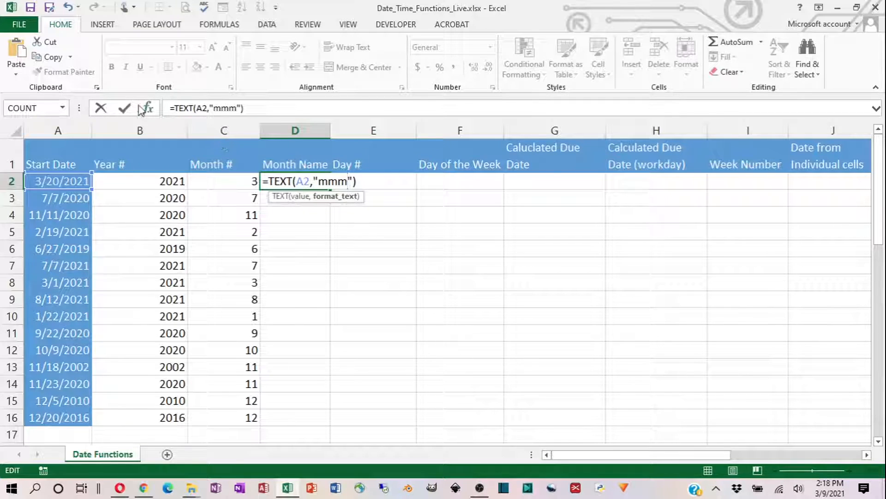
pyautogui.click(125, 109)
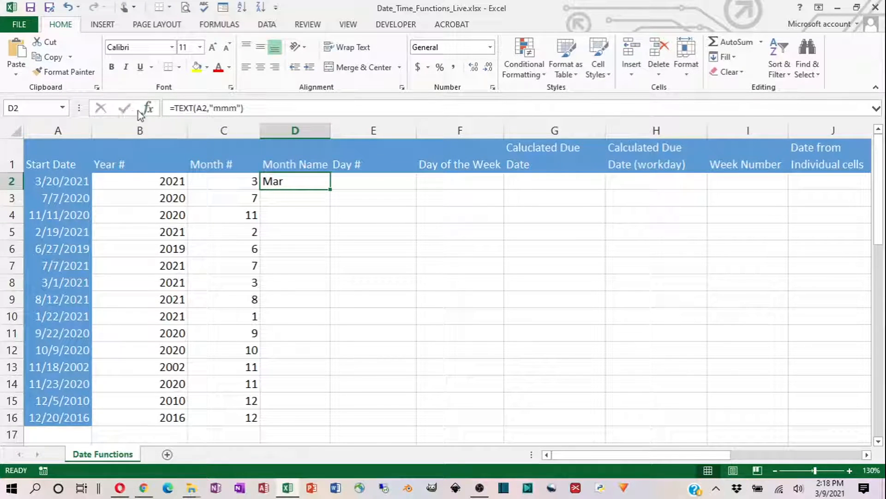
# - Set the TEXT format code in cell D2 back to "mmmm" and fill the formula down through D16
pyautogui.press('F2')
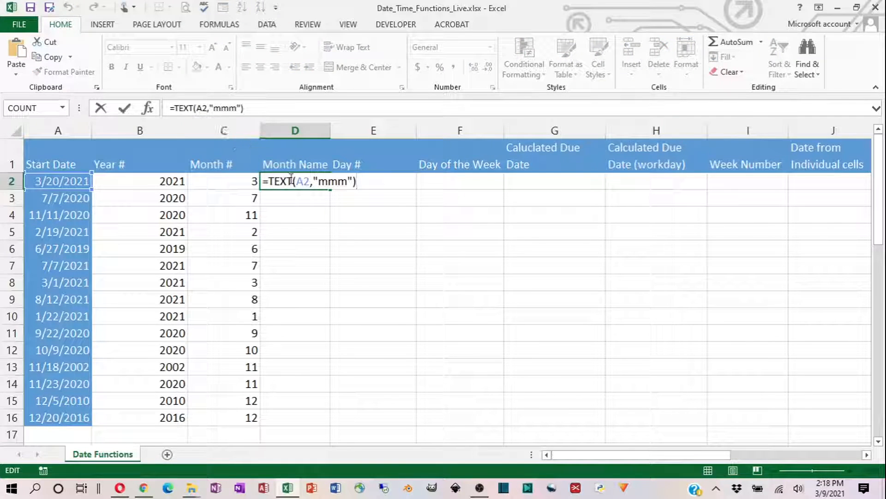
pyautogui.press('Left')
pyautogui.press('Left')
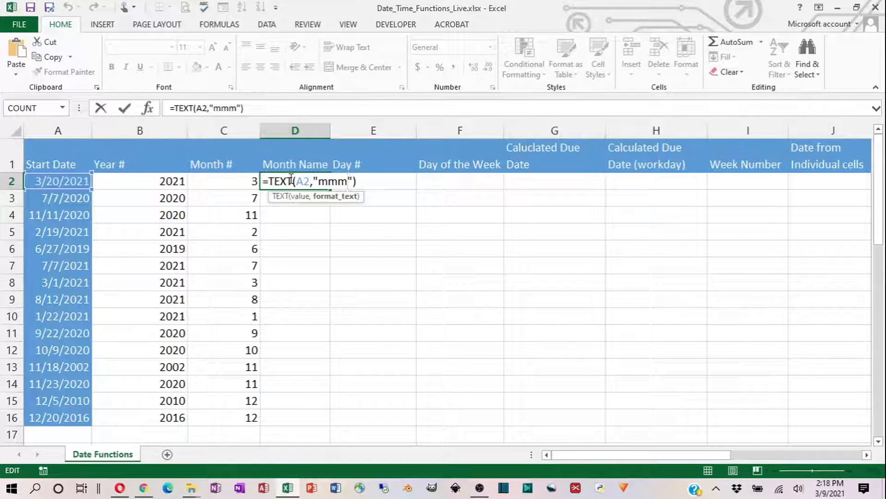
pyautogui.write('m')
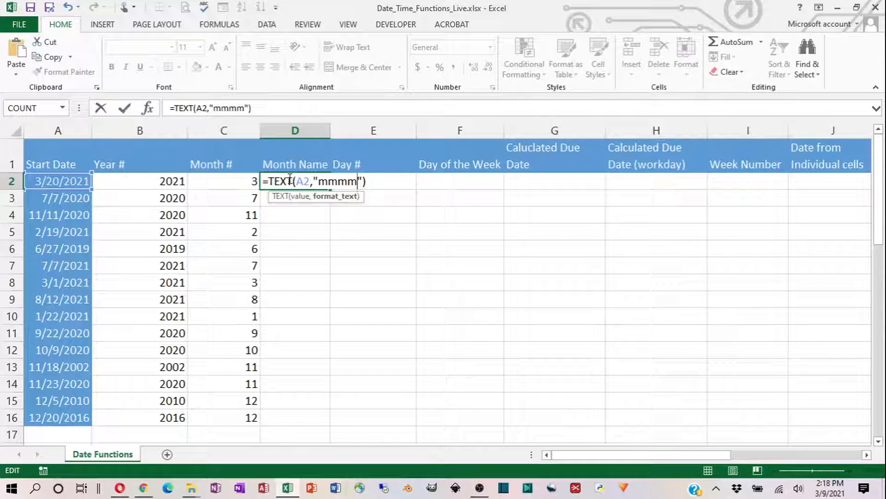
pyautogui.click(125, 109)
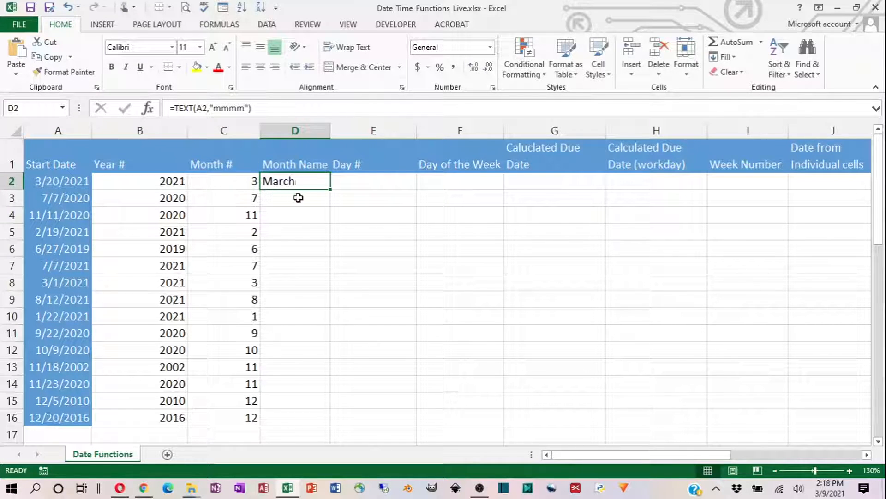
pyautogui.doubleClick(333, 189)
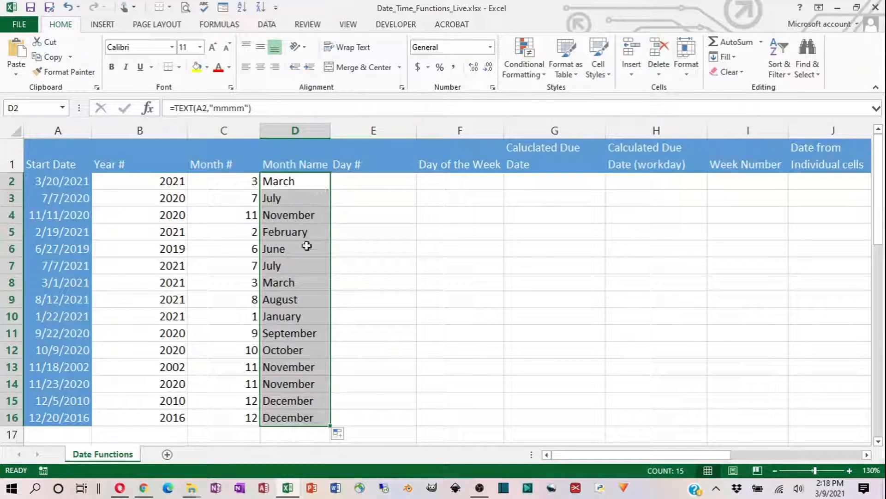
# - Compare the month names in rows 7, 12, 14 and 16 with their start dates in column A
pyautogui.click(286, 352)
pyautogui.click(51, 347)
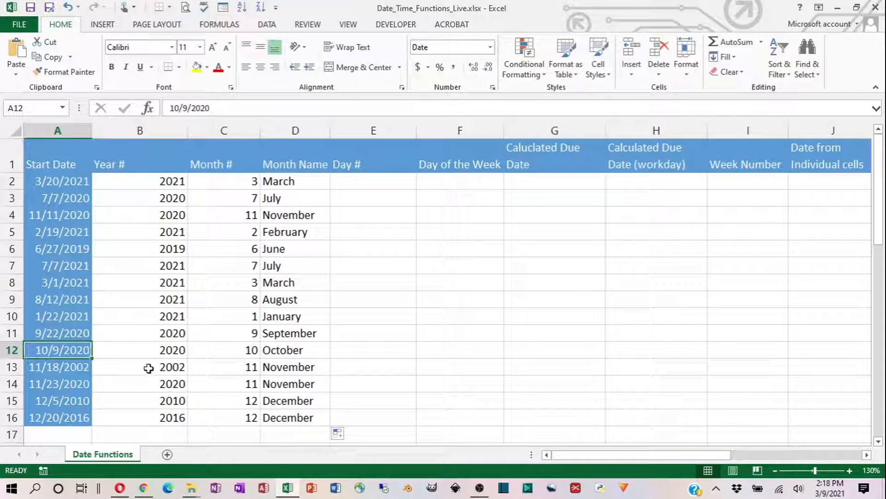
pyautogui.click(279, 386)
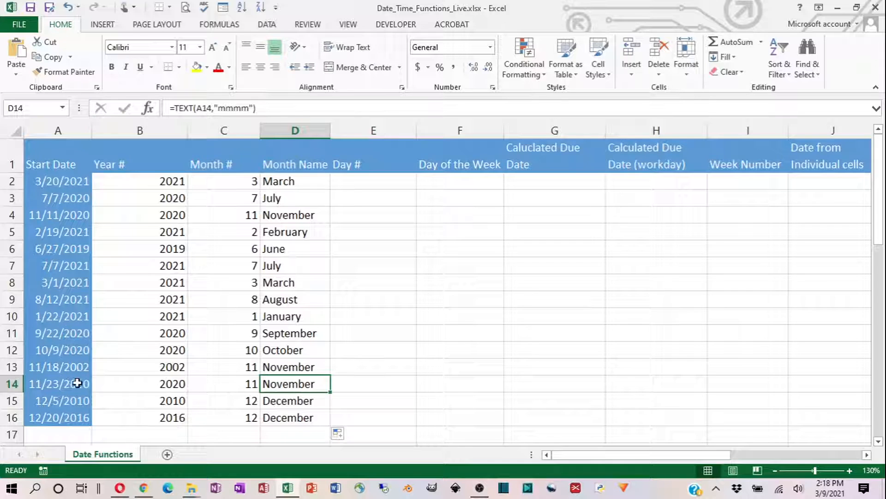
pyautogui.click(282, 421)
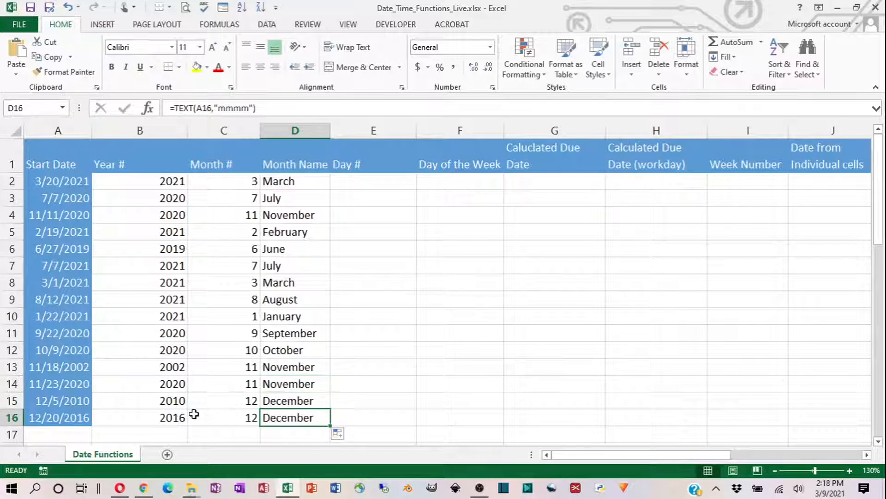
pyautogui.click(279, 266)
pyautogui.click(82, 268)
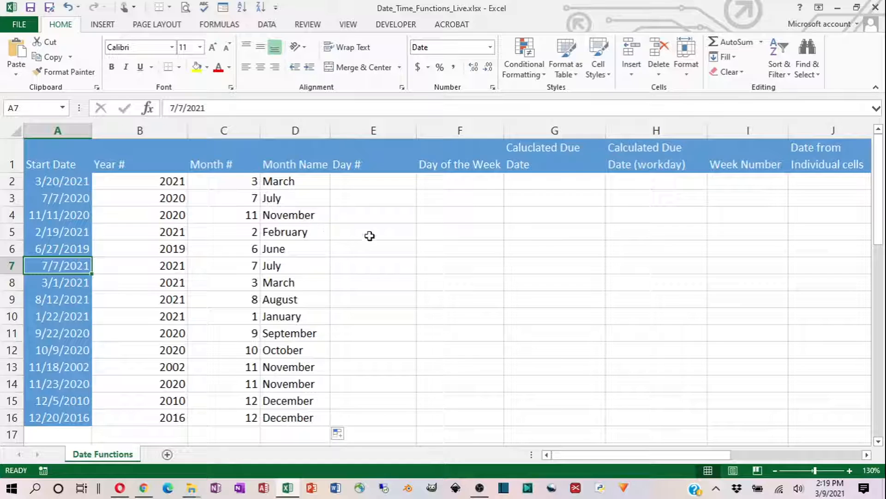
# - Enter =DAY(A2) in cell E2 and fill the formula down through E16
pyautogui.click(354, 172)
pyautogui.click(349, 184)
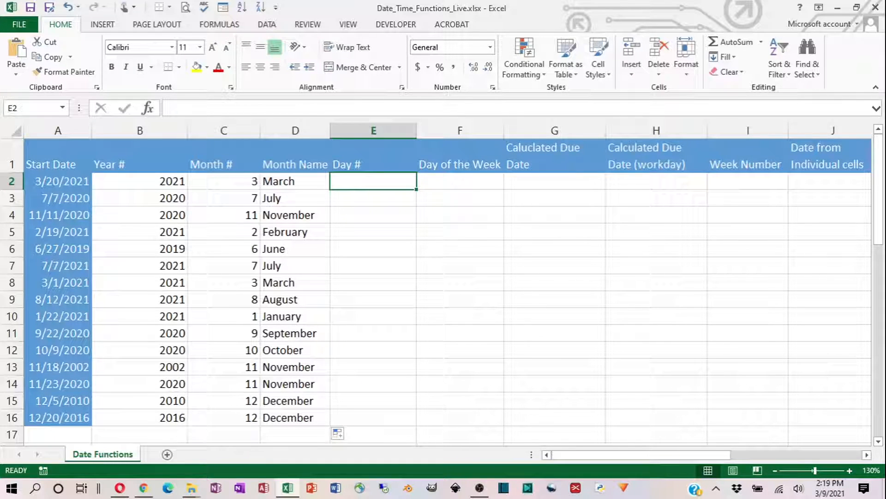
pyautogui.write('=da')
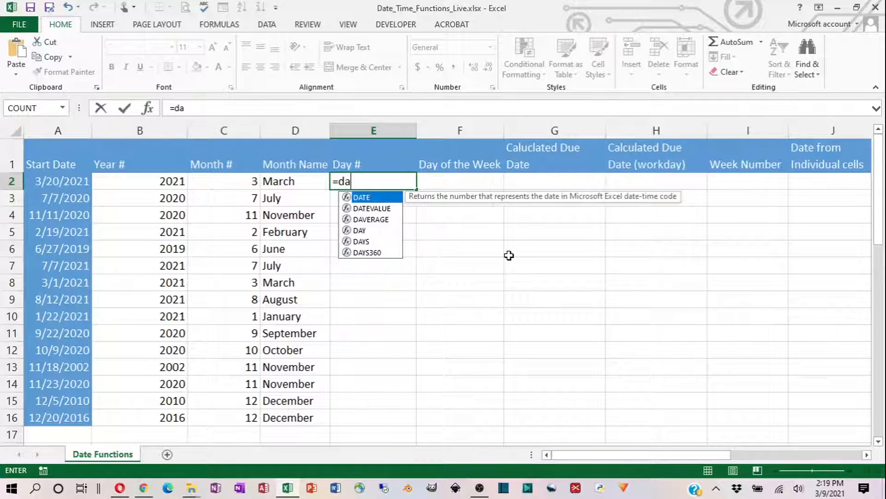
pyautogui.write('y')
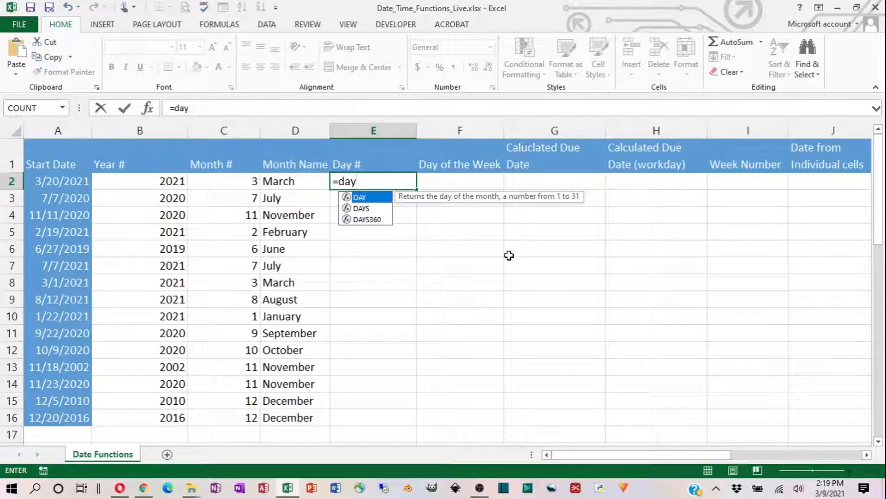
pyautogui.press('Tab')
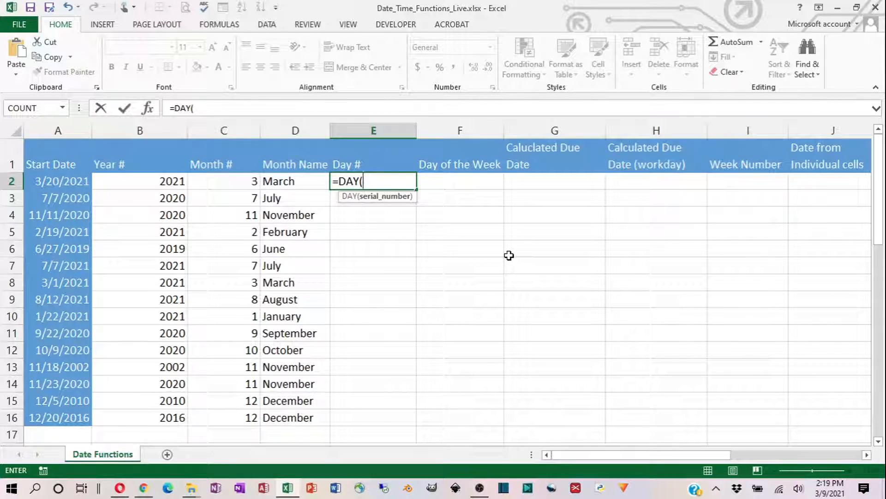
pyautogui.write('A')
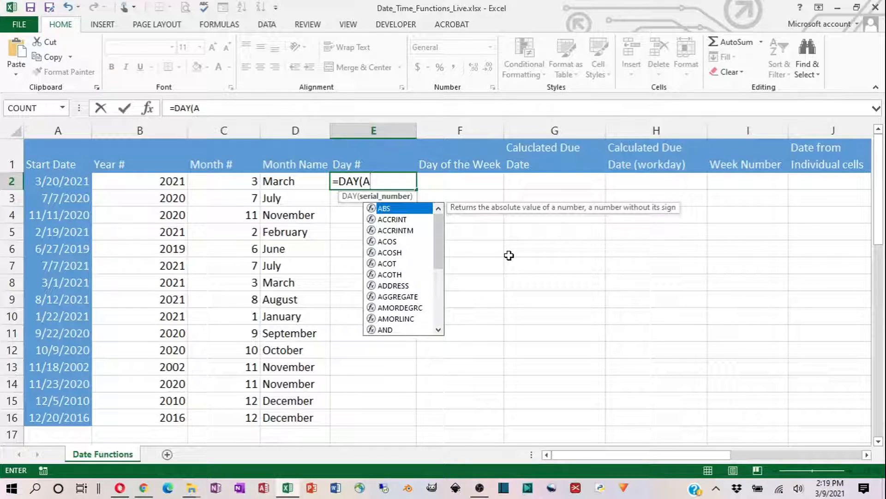
pyautogui.write('2)')
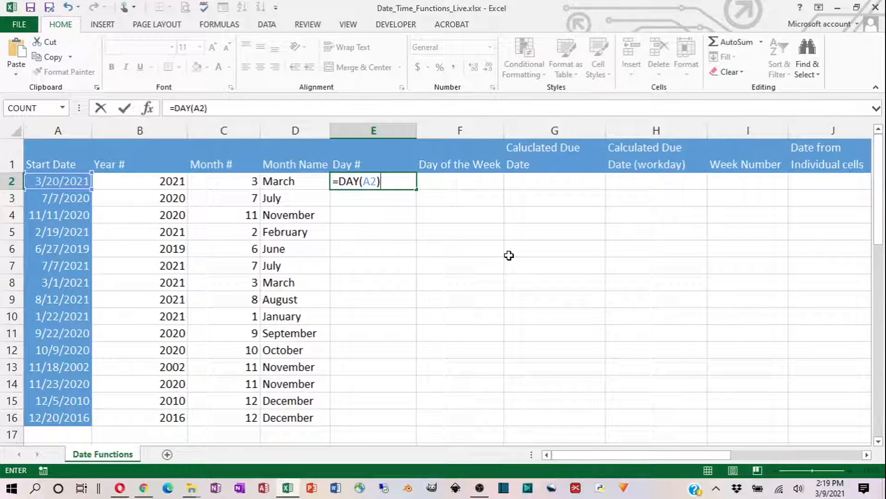
pyautogui.click(125, 108)
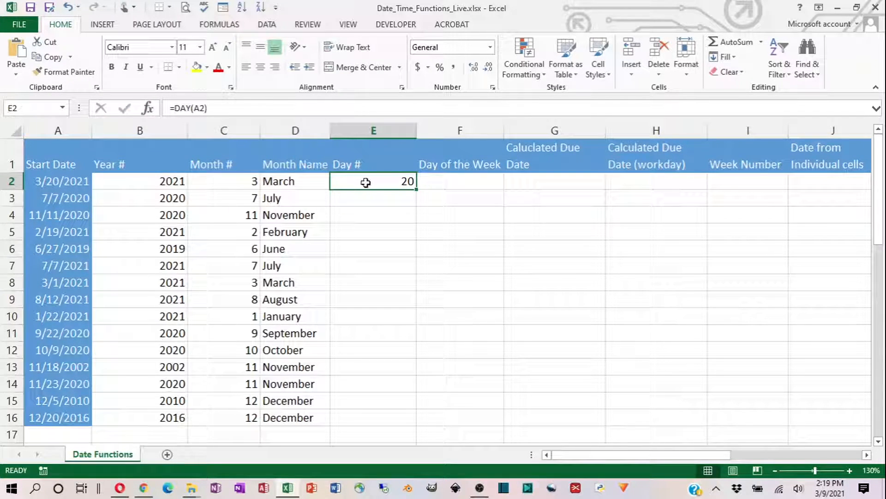
pyautogui.doubleClick(416, 191)
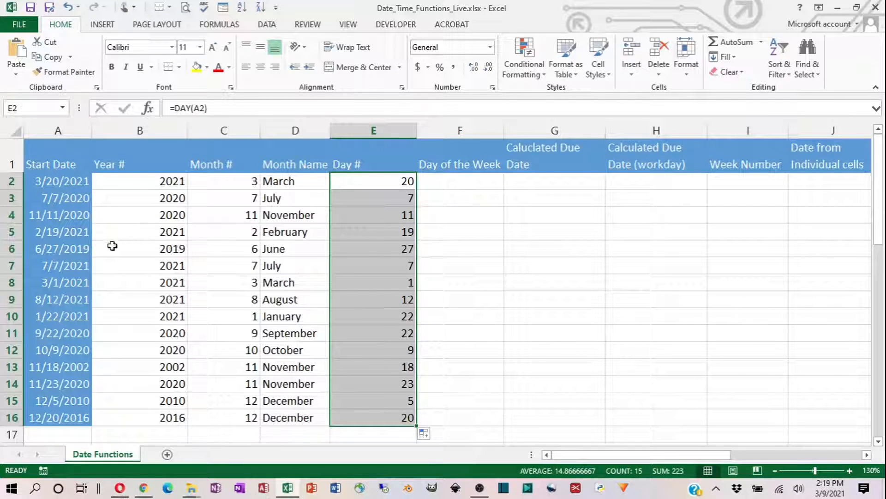
# - Inspect the month and day formulas for the start date in row 4
pyautogui.click(158, 226)
pyautogui.click(224, 218)
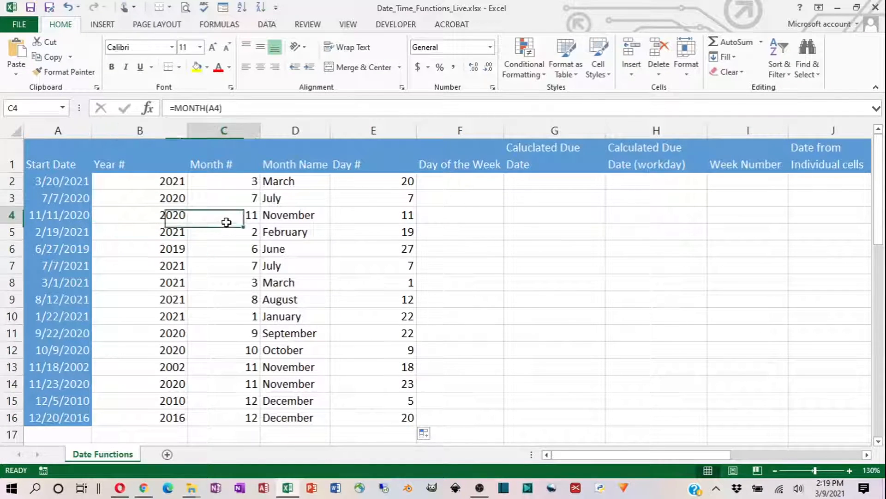
pyautogui.click(380, 209)
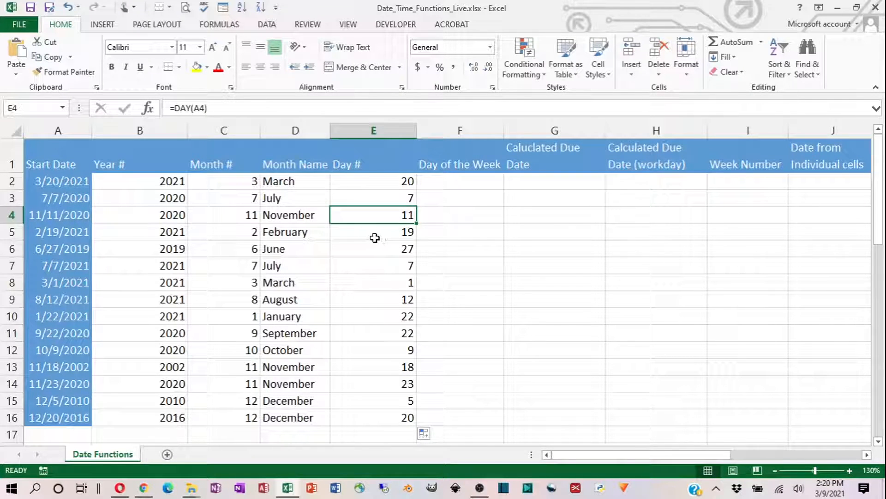
# - Enter =TEXT(A2,"dddd") in cell F2 to return the full weekday name of the start date
pyautogui.click(448, 180)
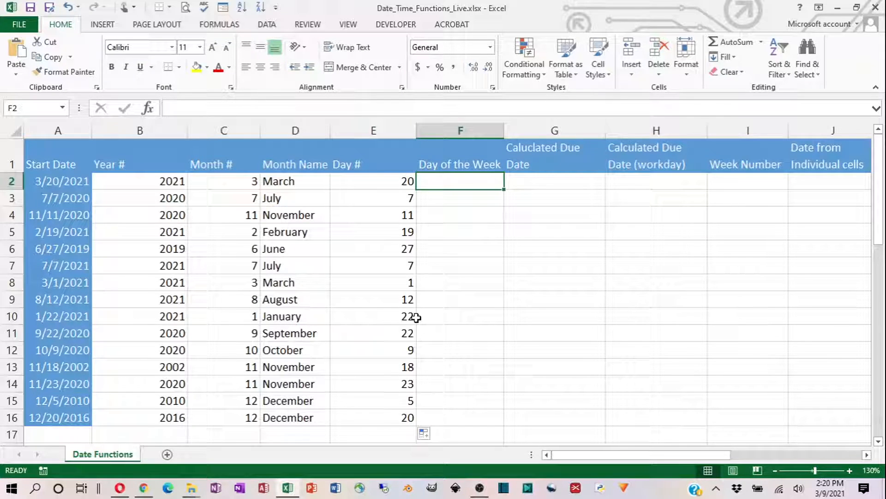
pyautogui.write('=')
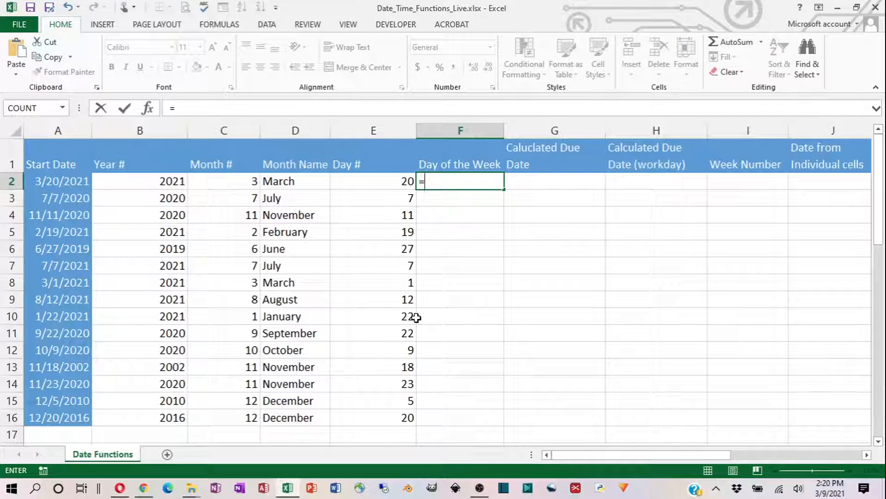
pyautogui.write('tex')
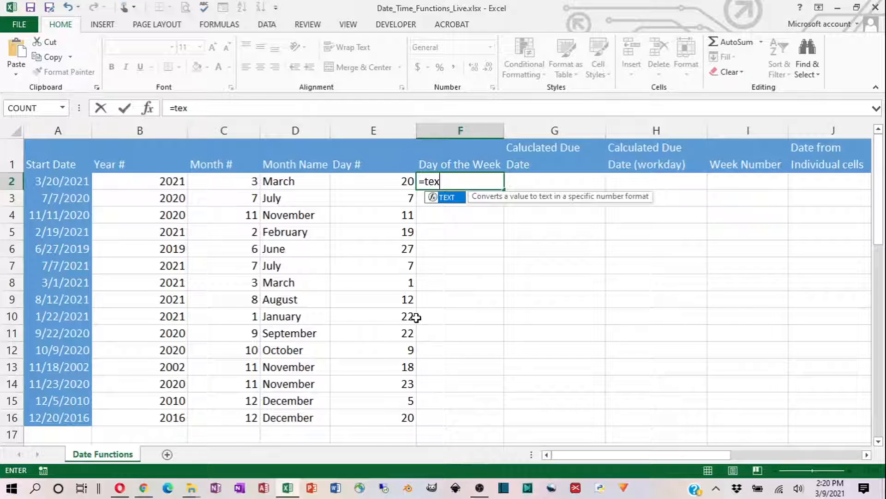
pyautogui.press('Tab')
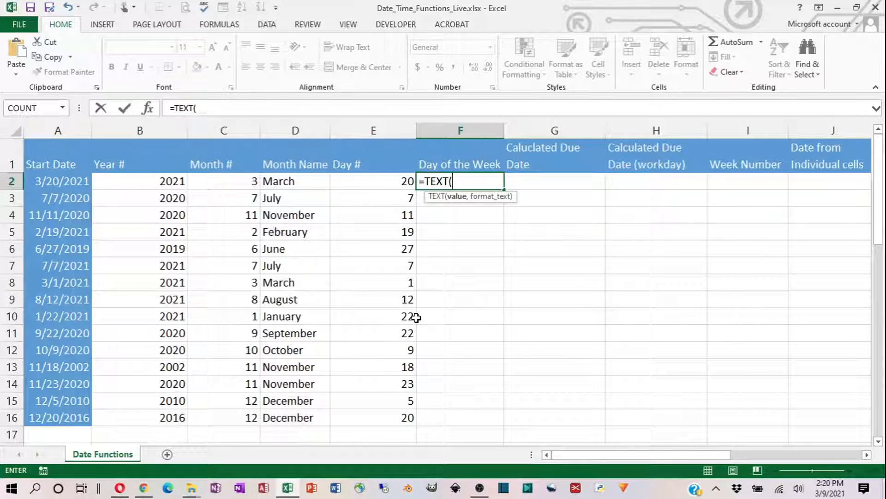
pyautogui.write('A2,')
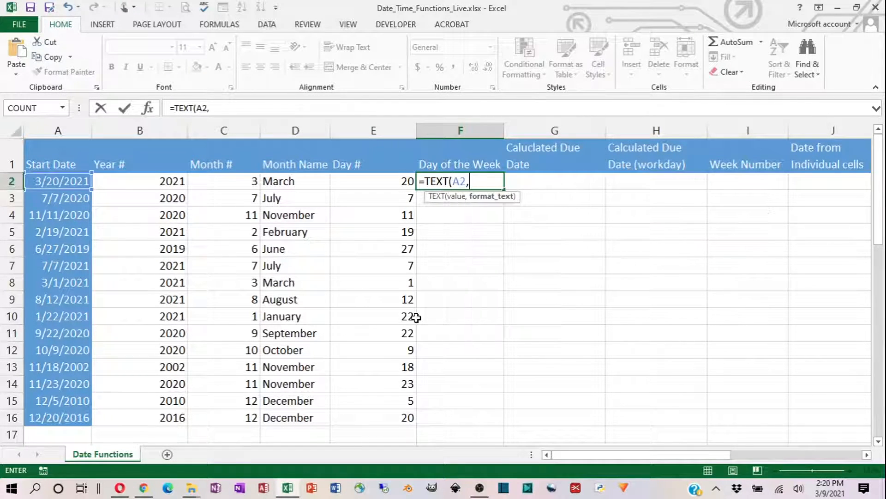
pyautogui.write('"')
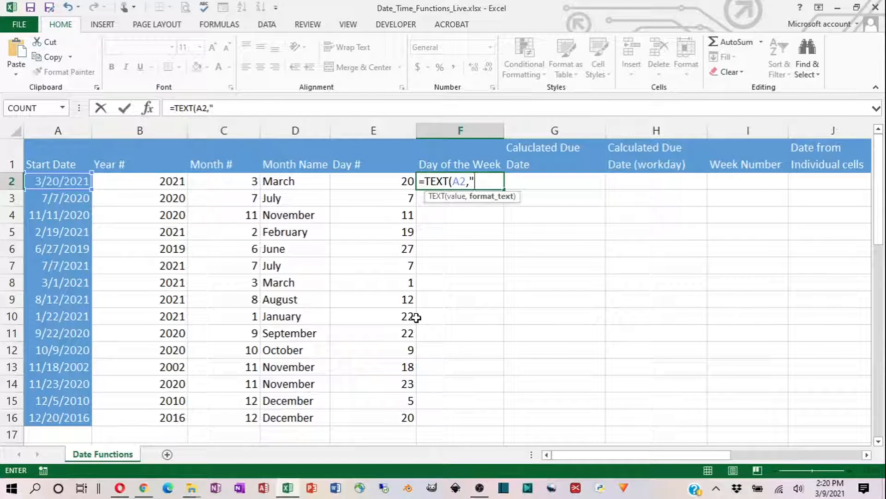
pyautogui.write('dddd')
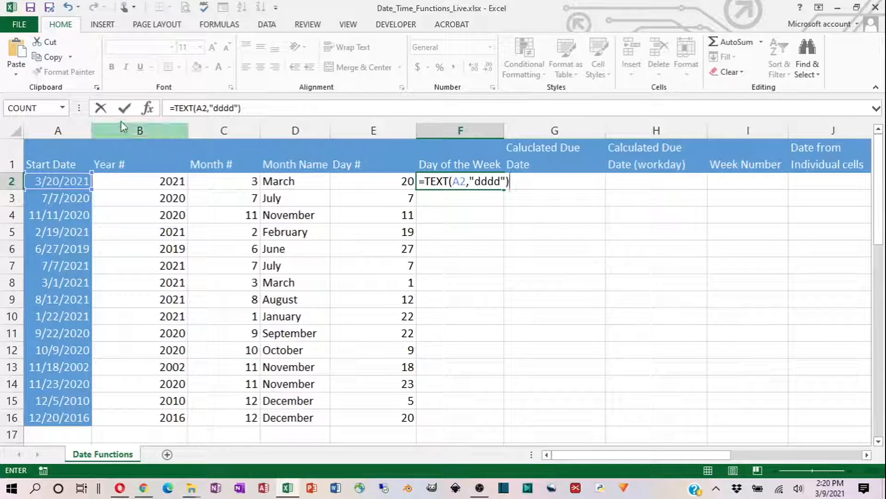
pyautogui.click(124, 108)
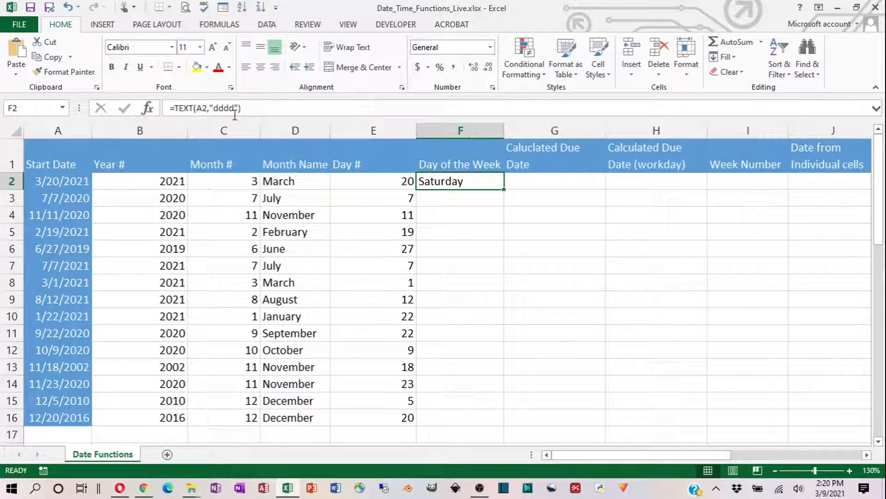
# - Shorten the format code of the TEXT formula in cell F2 to "ddd"
pyautogui.press('F2')
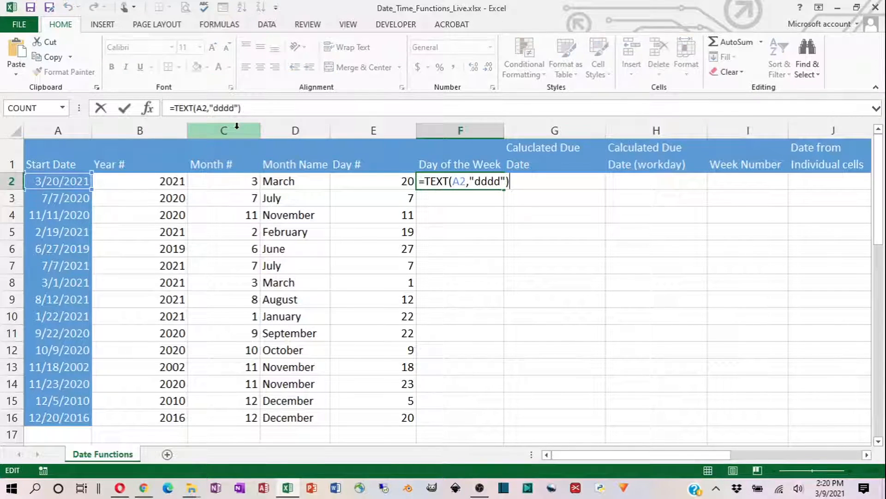
pyautogui.press('Left')
pyautogui.press('Left')
pyautogui.press('BackSpace')
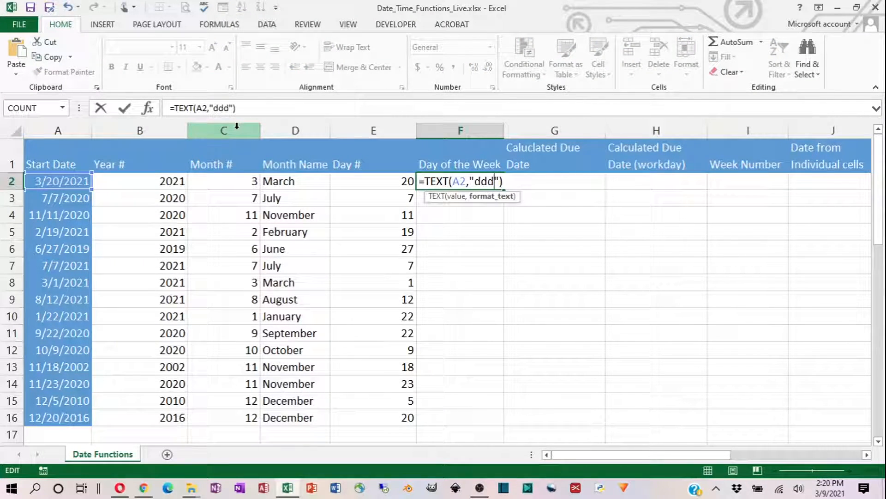
pyautogui.click(124, 110)
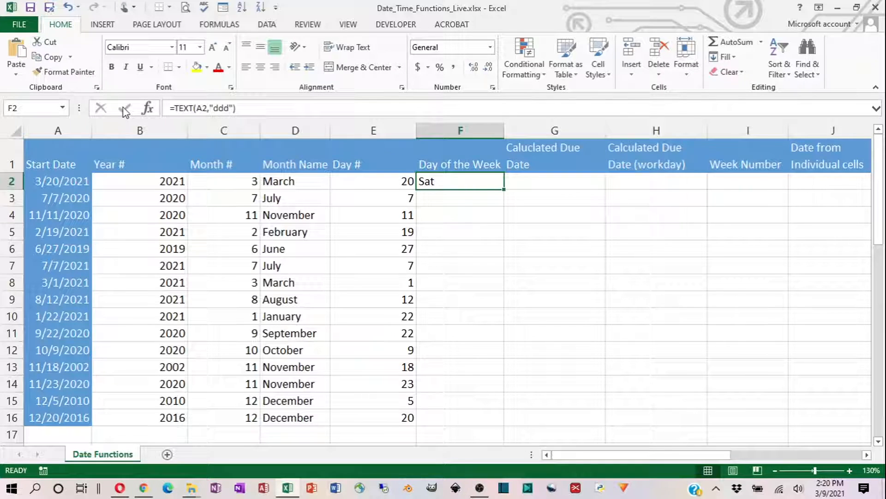
# - Set the TEXT format code in cell F2 back to "dddd" and fill the formula down through F16
pyautogui.press('F2')
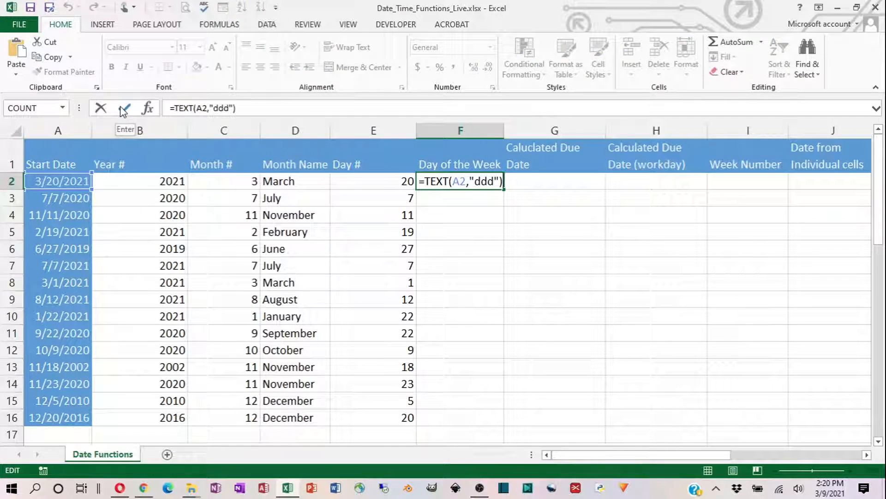
pyautogui.press('Left')
pyautogui.press('Left')
pyautogui.write('d')
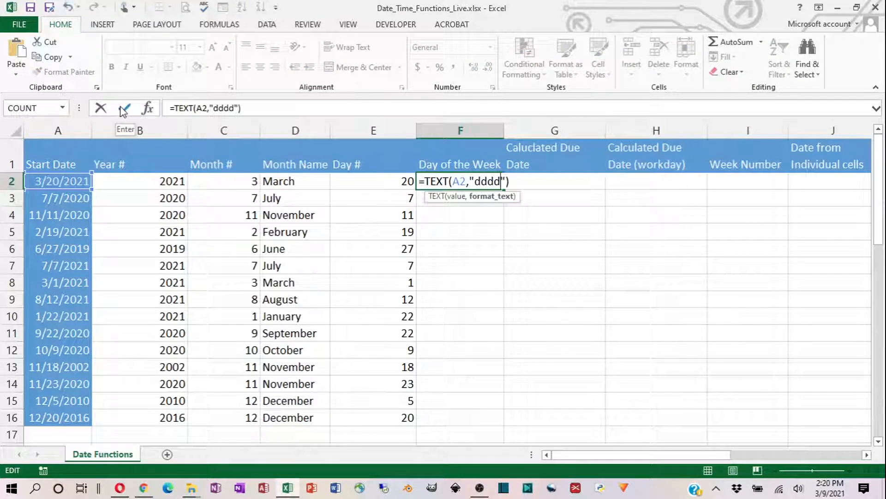
pyautogui.click(123, 109)
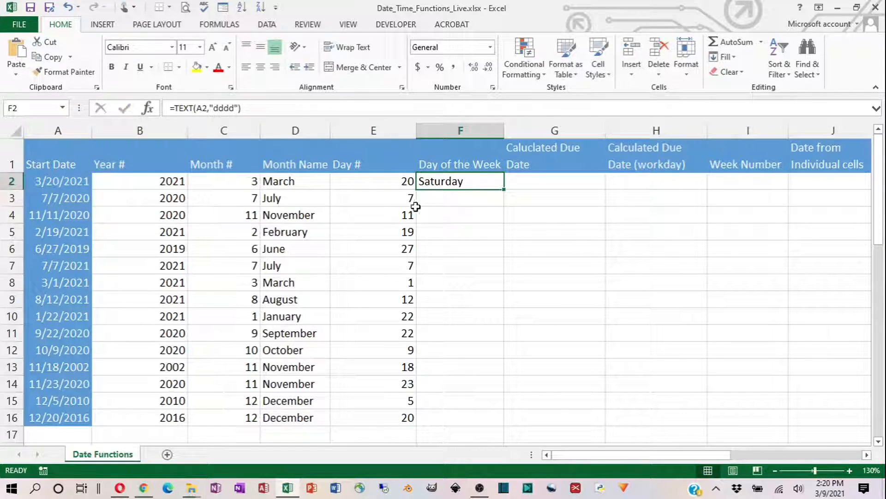
pyautogui.doubleClick(505, 190)
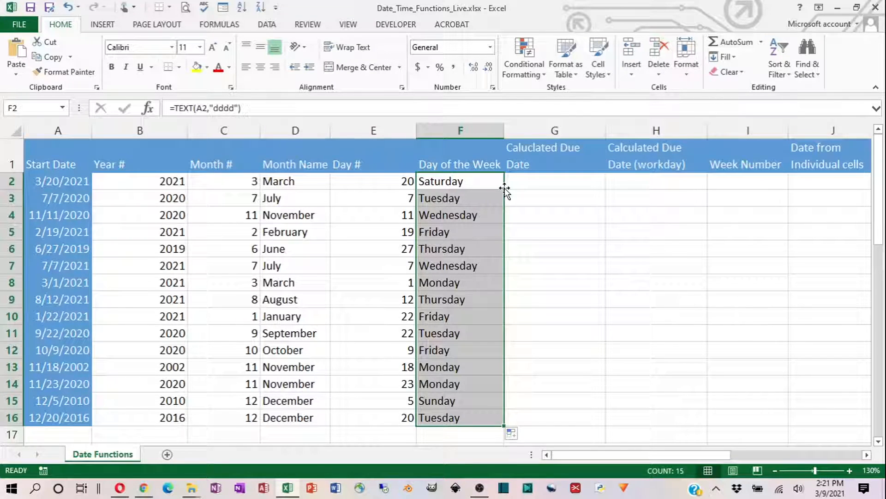
# - Change the year of the start date in cell A2 to 1963 and check its weekday in cell F2
pyautogui.click(71, 183)
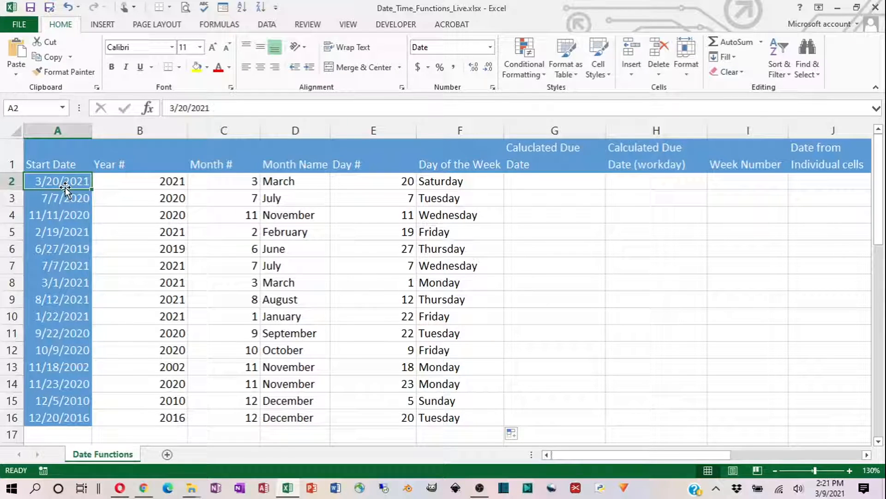
pyautogui.press('F2')
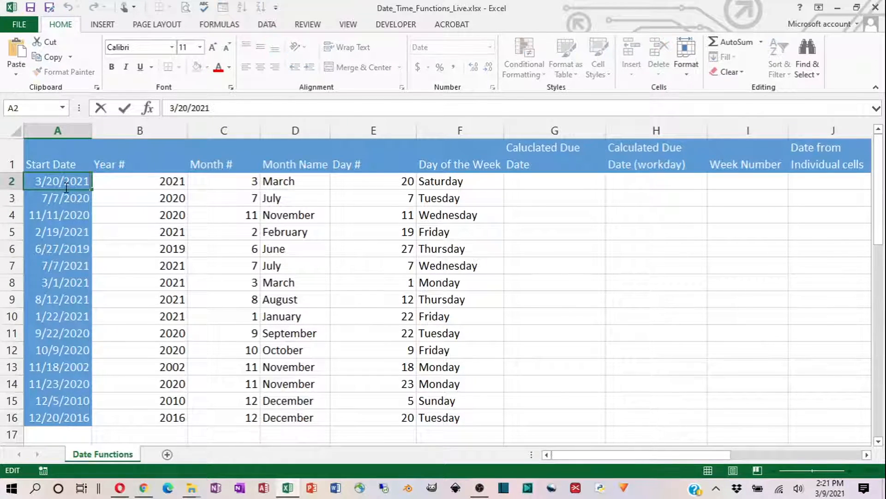
pyautogui.press('BackSpace')
pyautogui.press('BackSpace')
pyautogui.press('BackSpace')
pyautogui.press('BackSpace')
pyautogui.write('1963')
pyautogui.press('Return')
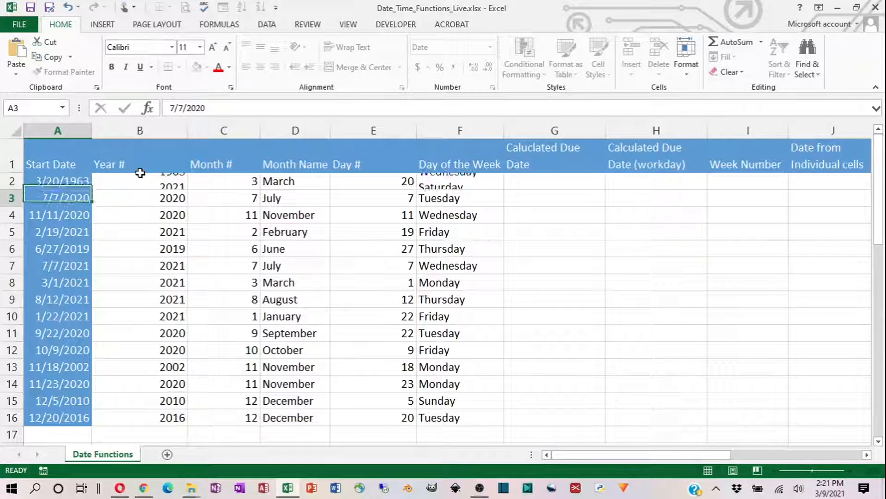
pyautogui.click(461, 182)
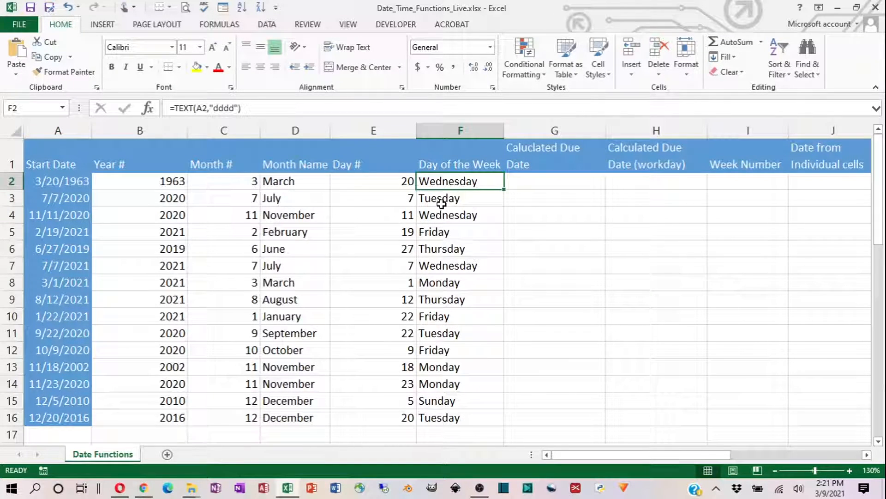
# - Undo the year change of the start date in cell A2
pyautogui.click(75, 182)
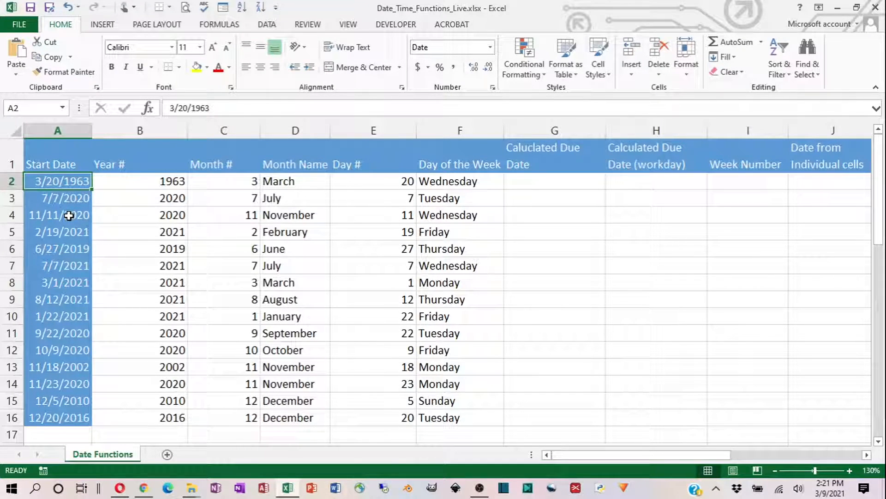
pyautogui.hotkey('ctrl', 'z')
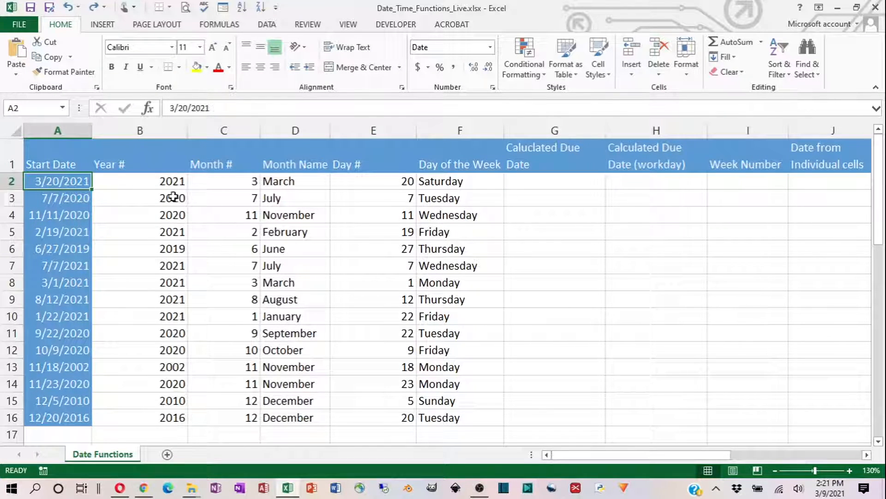
pyautogui.press('Right')
pyautogui.press('Right')
pyautogui.press('Right')
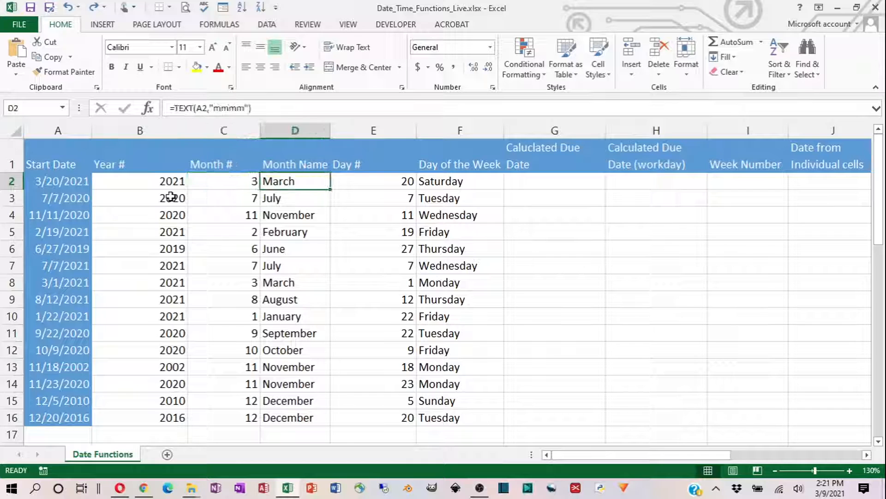
# - Enter =A2+N2 in cell G2 to calculate the due date and fill the formula down through G16
pyautogui.click(534, 176)
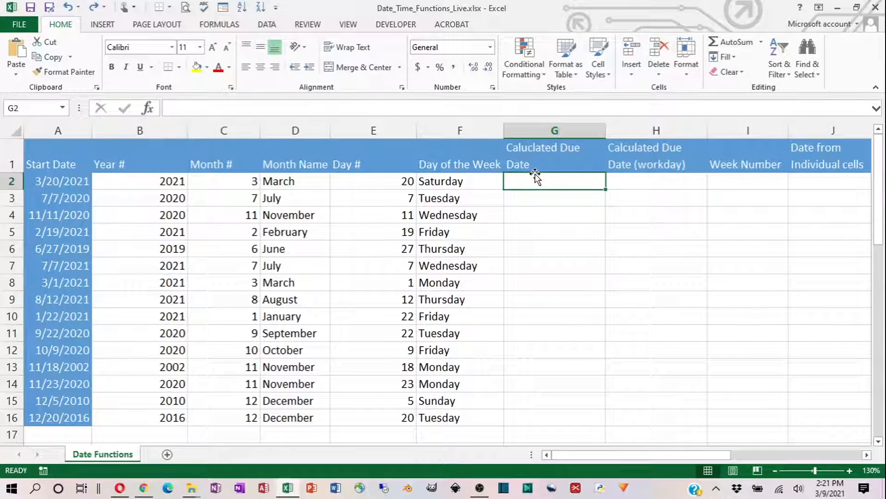
pyautogui.click(76, 181)
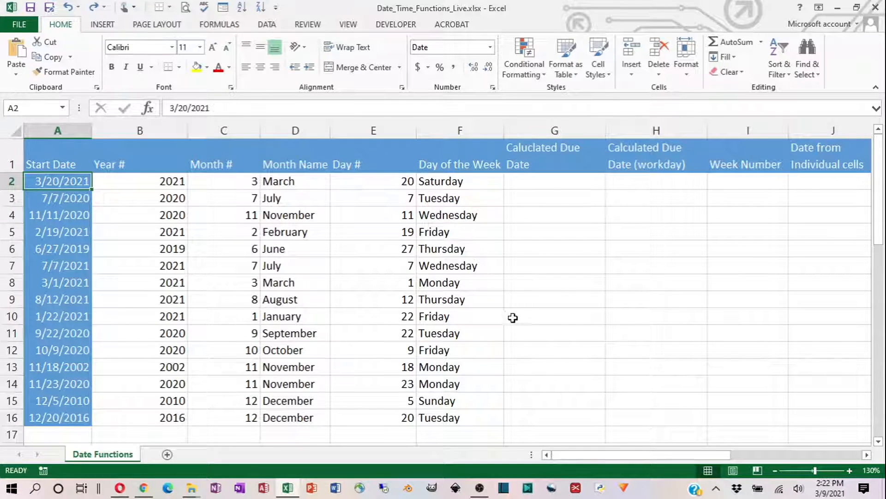
pyautogui.click(580, 456)
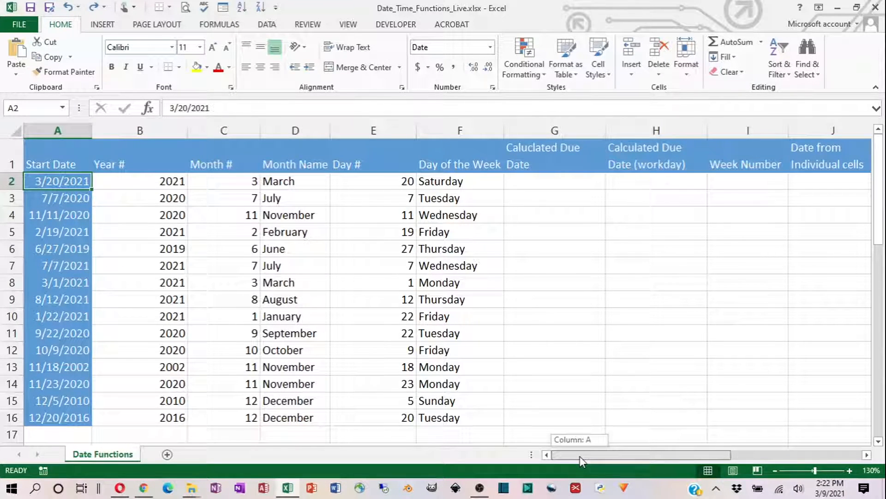
pyautogui.scroll(-1, 412, 332)
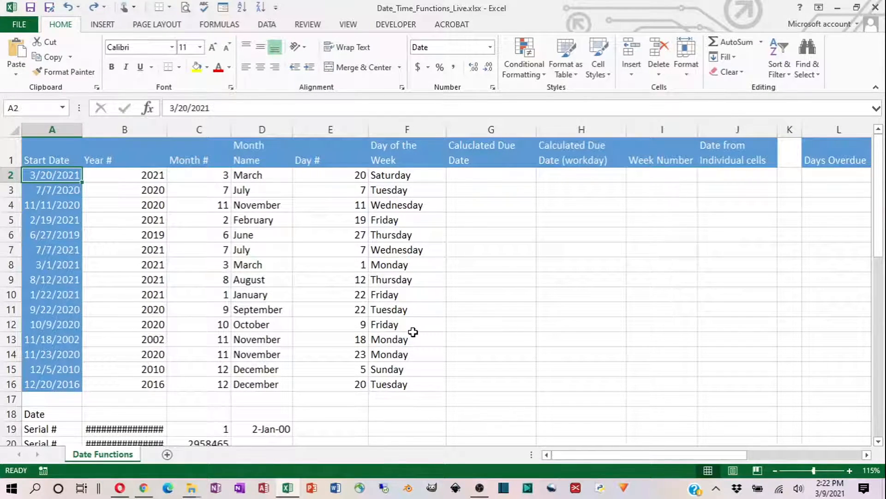
pyautogui.scroll(-1, 413, 332)
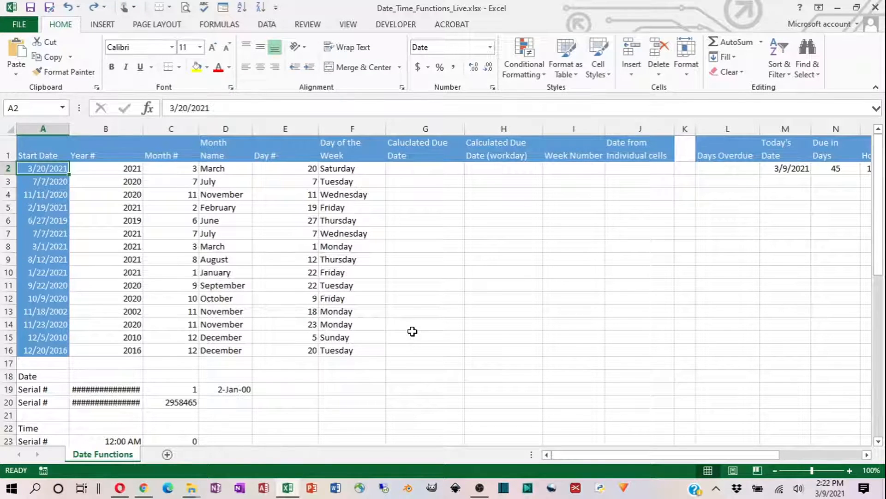
pyautogui.click(416, 171)
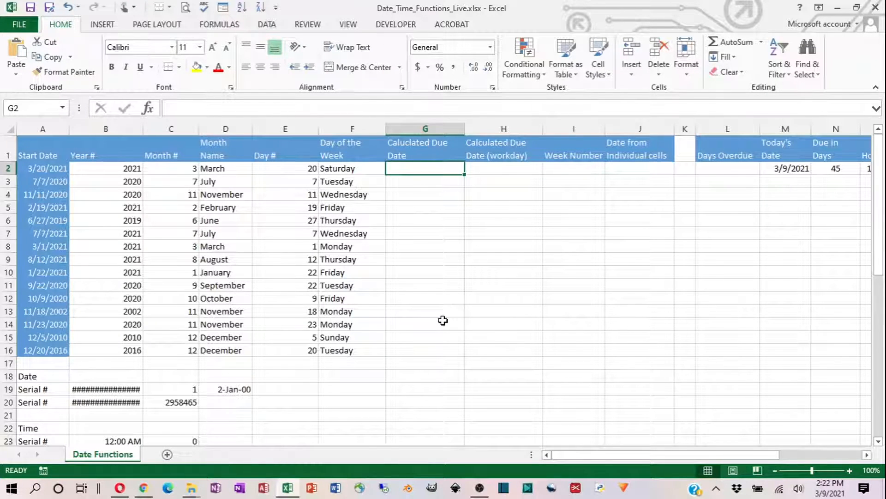
pyautogui.write('=')
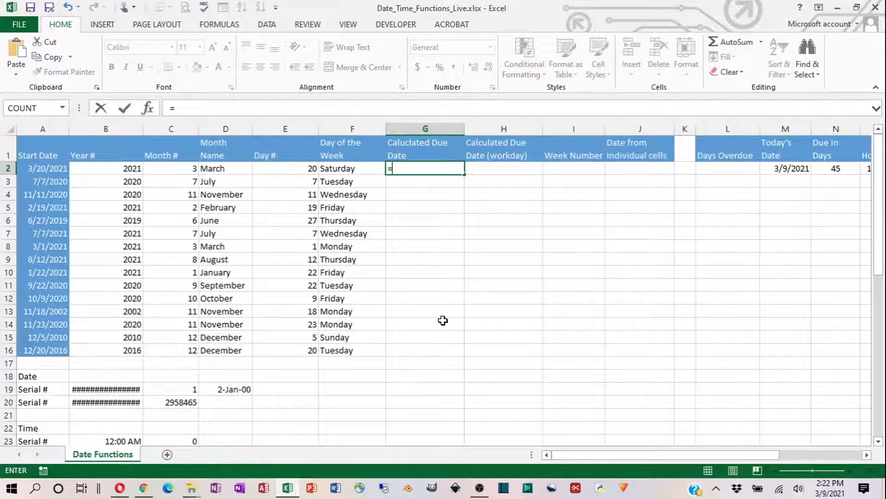
pyautogui.click(47, 171)
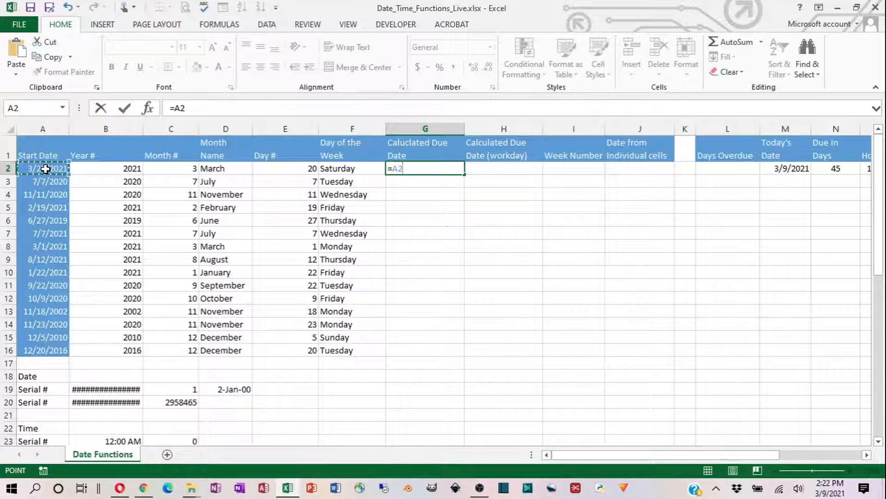
pyautogui.write('+')
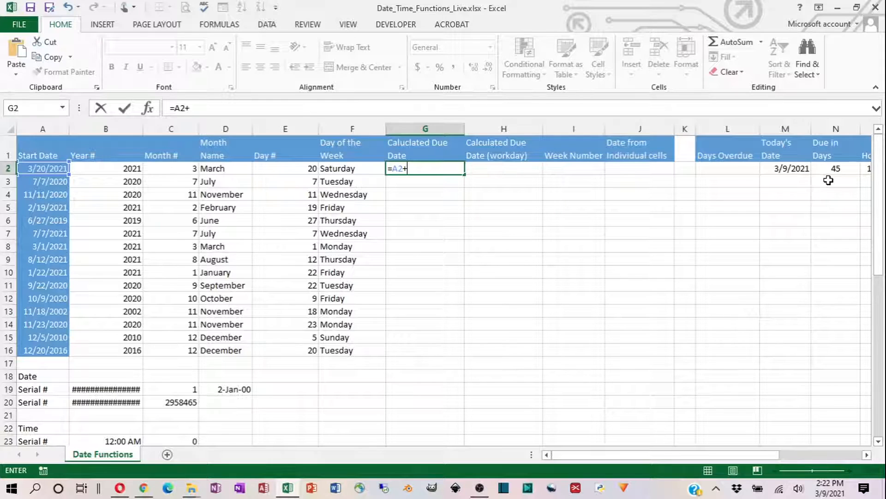
pyautogui.click(829, 171)
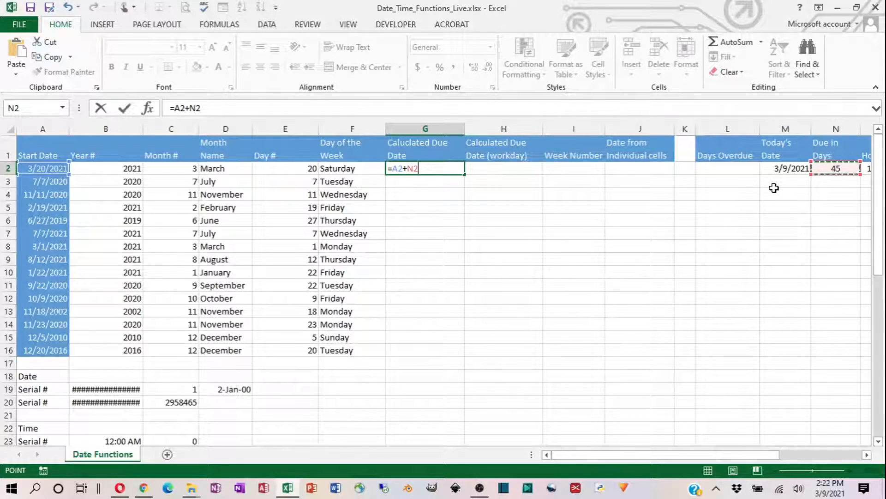
pyautogui.click(125, 108)
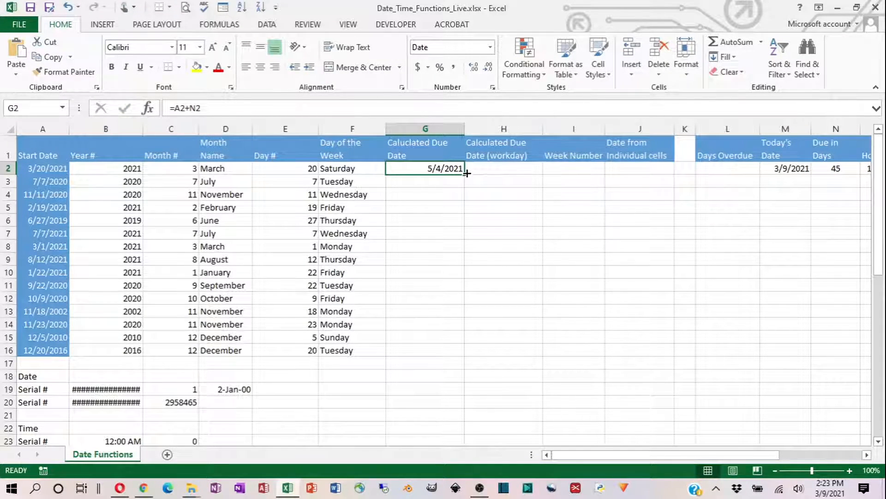
pyautogui.doubleClick(467, 173)
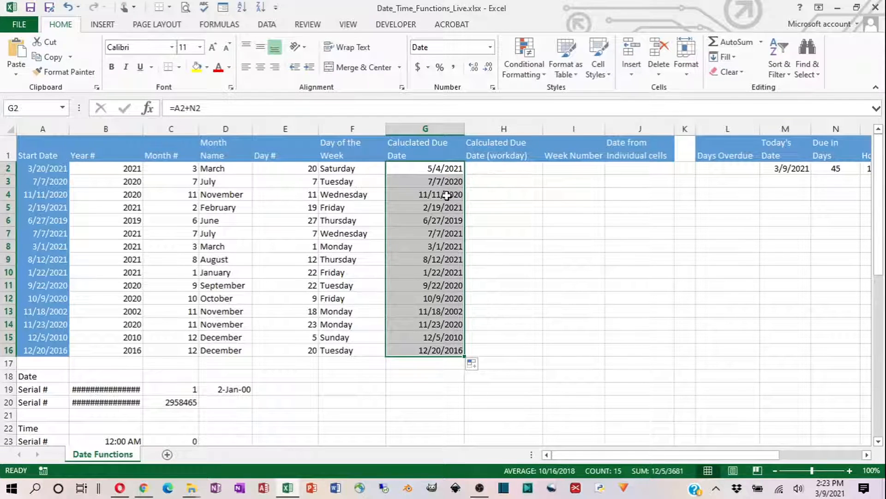
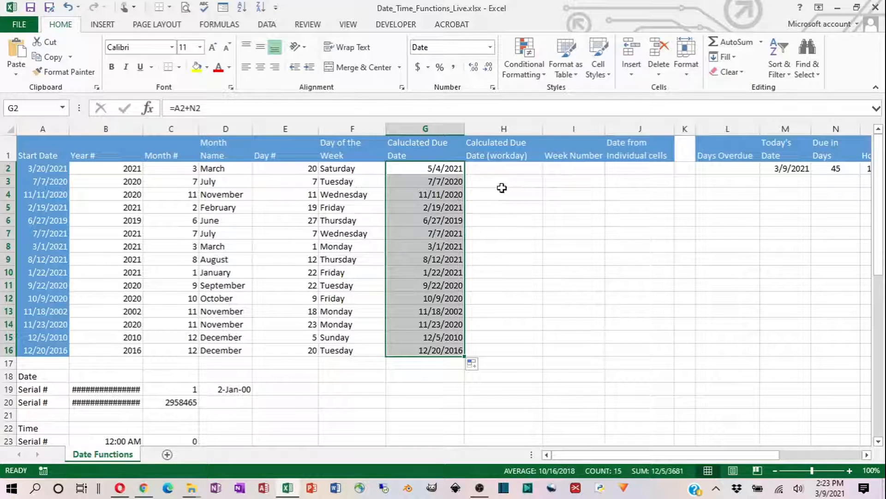
# - Inspect the formula in cell G2 and the copied due date formulas down through G8 to see which cells they reference
pyautogui.moveTo(175, 109); pyautogui.dragTo(203, 109)
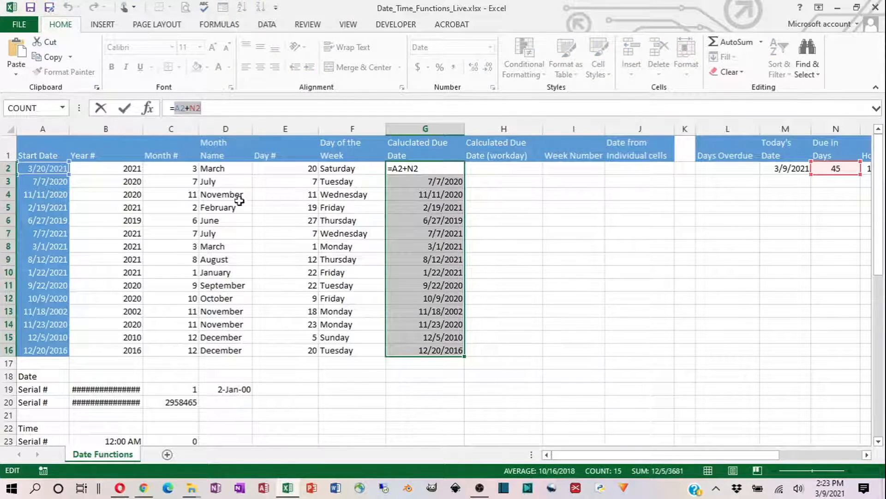
pyautogui.click(415, 223)
pyautogui.press('Escape')
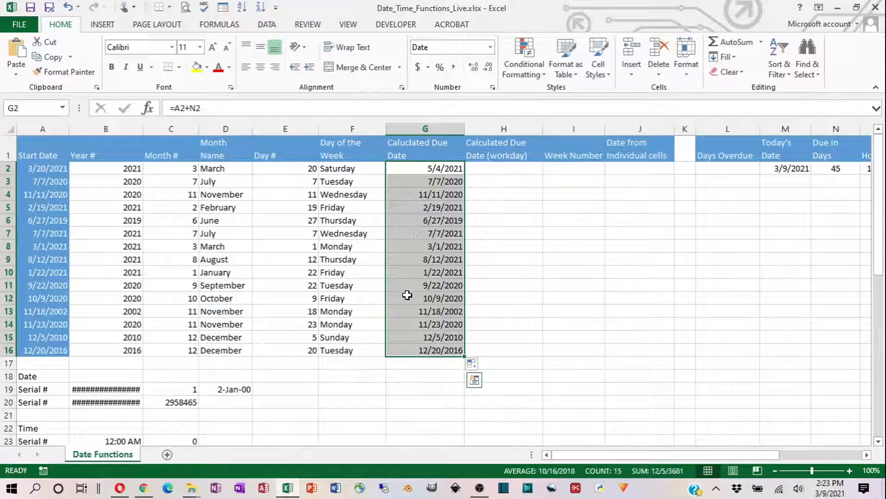
pyautogui.click(422, 168)
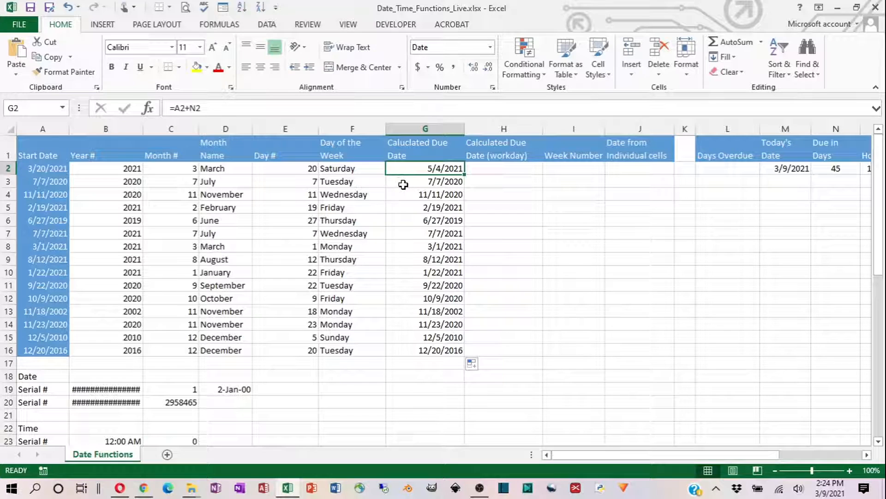
pyautogui.press('Down')
pyautogui.press('Down')
pyautogui.press('Down')
pyautogui.press('Down')
pyautogui.press('Down')
pyautogui.press('Down')
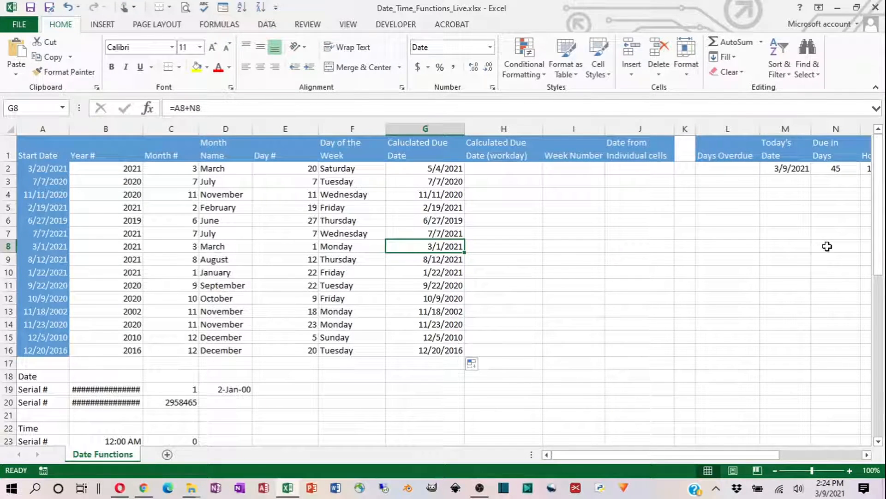
# - Undo the due date fill and refill G2 through G16 with =A2+$N$2, checking the copied formula in G9
pyautogui.hotkey('ctrl', 'z')
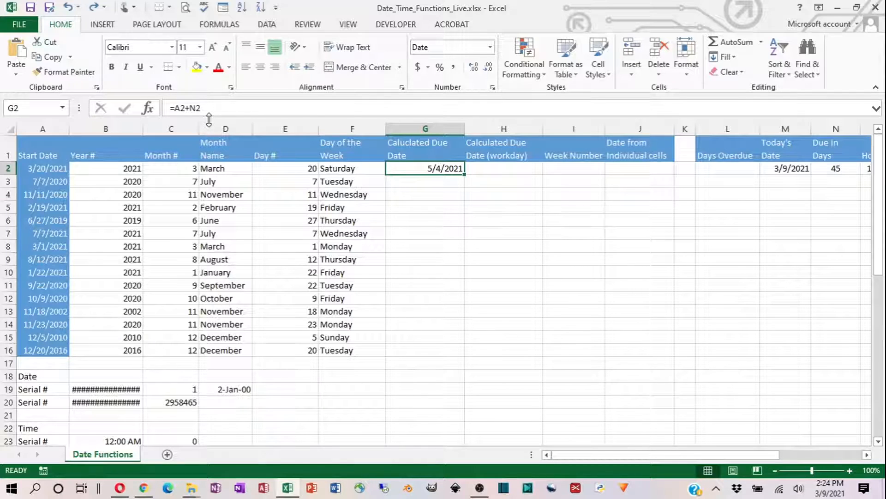
pyautogui.press('F2')
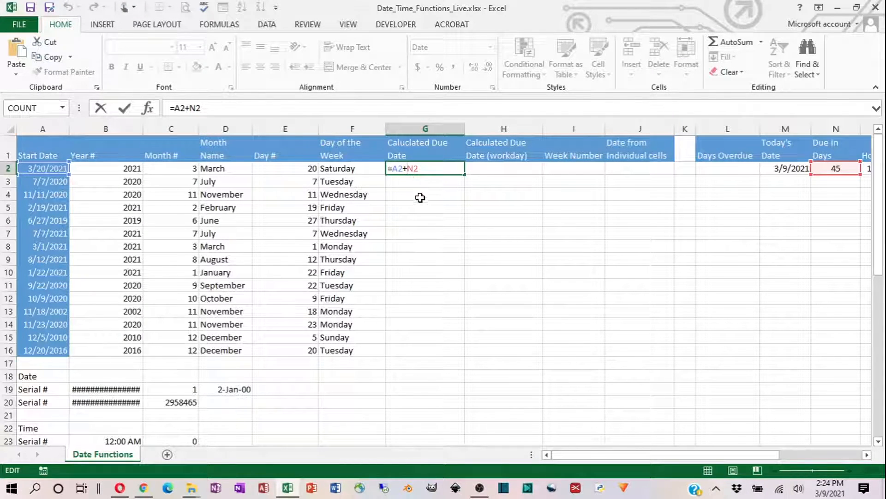
pyautogui.press('F4')
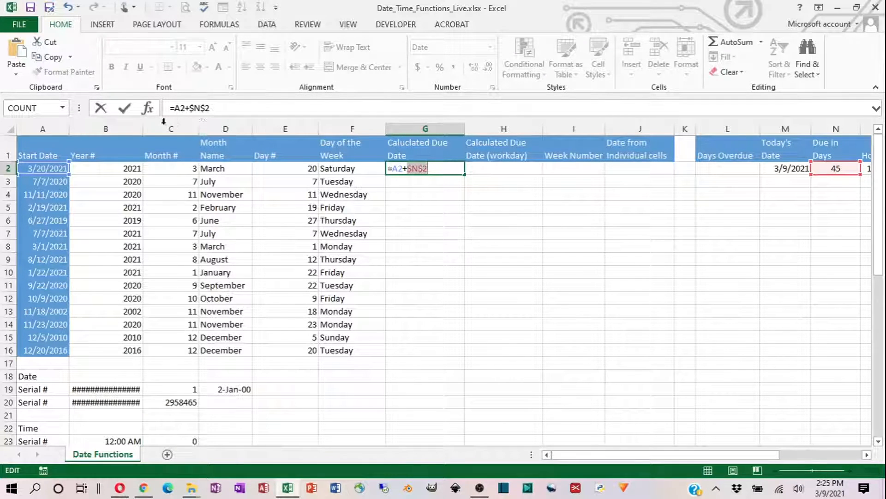
pyautogui.click(124, 111)
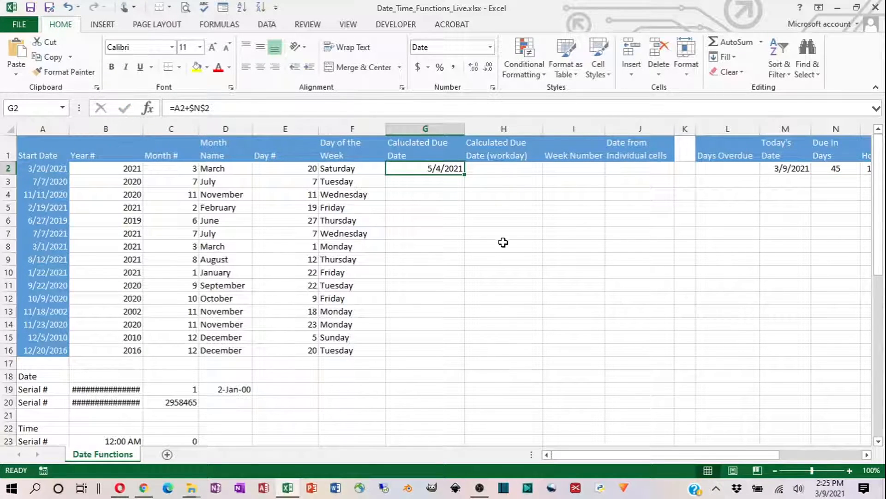
pyautogui.doubleClick(464, 174)
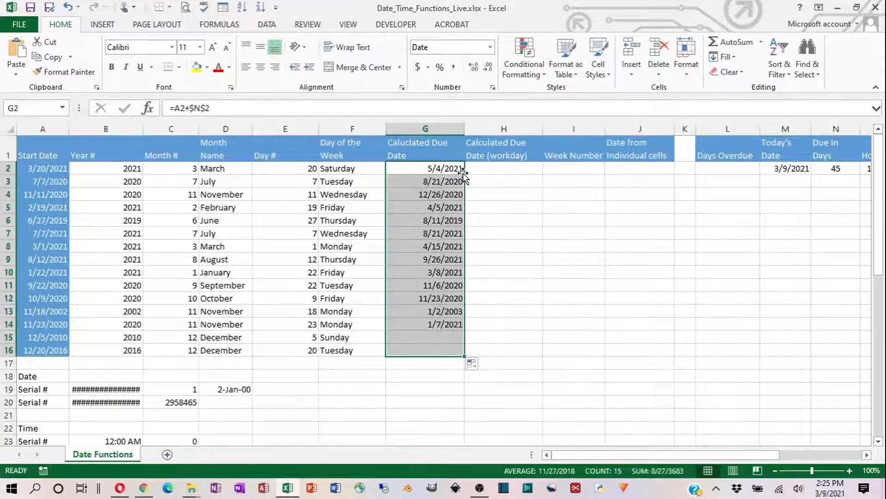
pyautogui.click(436, 258)
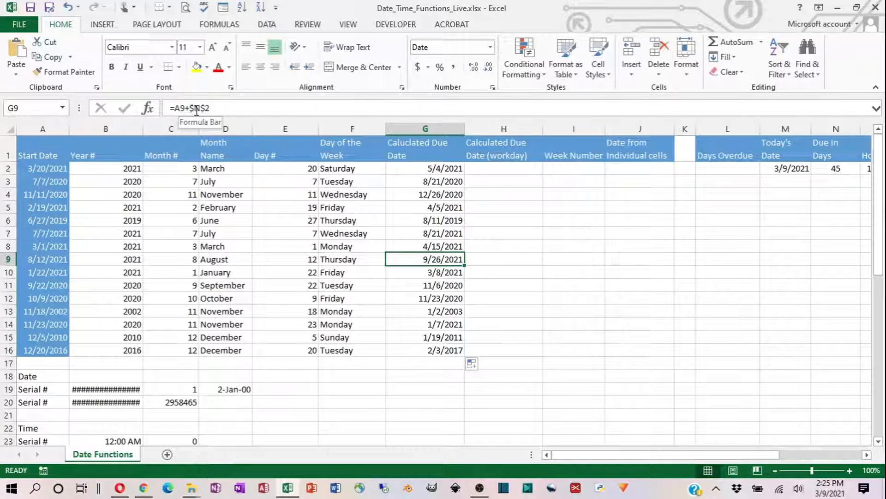
pyautogui.click(823, 168)
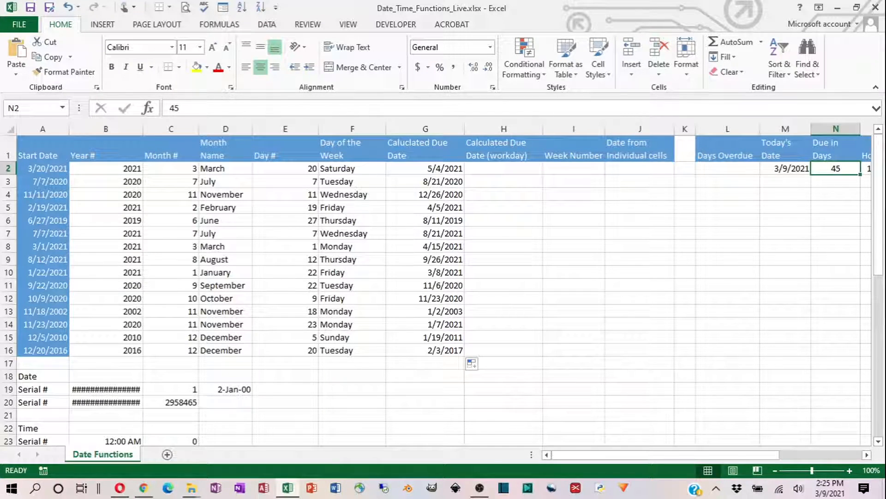
# - Apply the custom number format "ddd m/d/yyyy" to the calculated due dates in G2 through G16
pyautogui.click(413, 168)
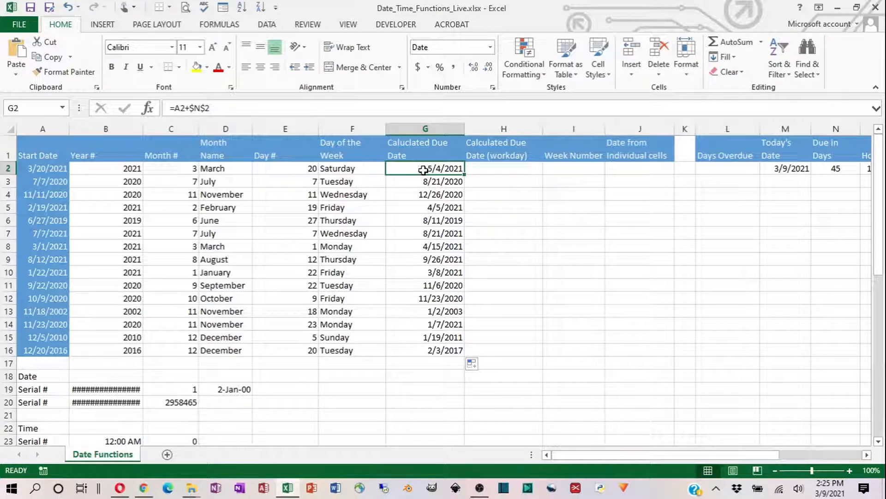
pyautogui.moveTo(421, 170); pyautogui.dragTo(413, 347)
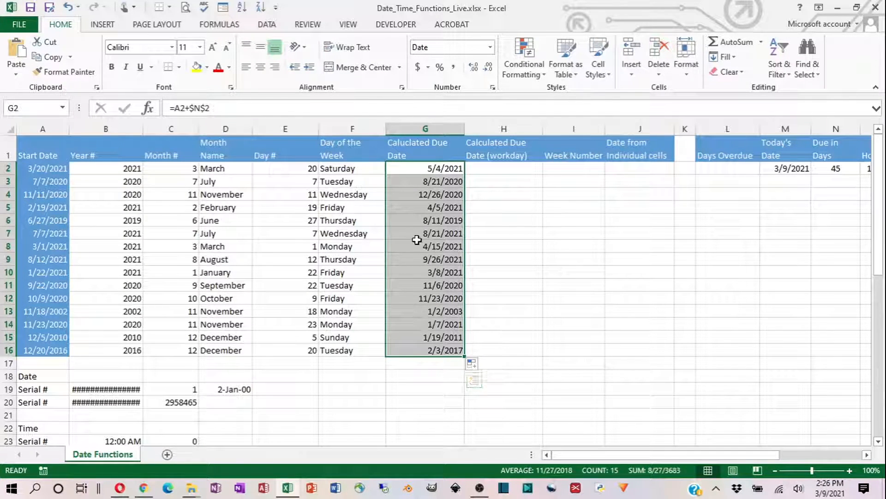
pyautogui.rightClick(434, 269)
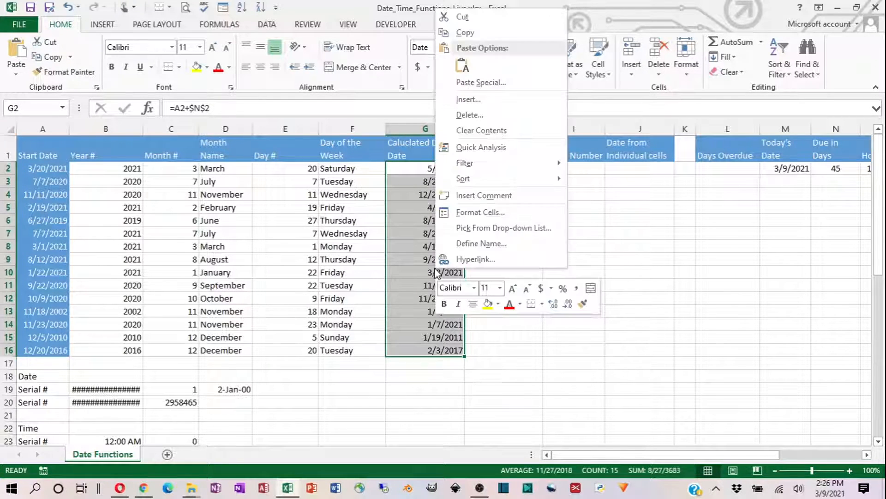
pyautogui.click(462, 213)
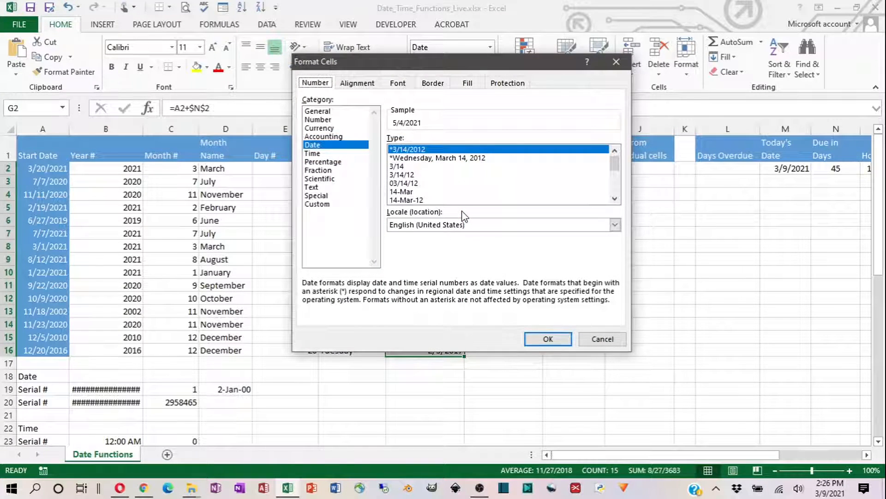
pyautogui.click(316, 204)
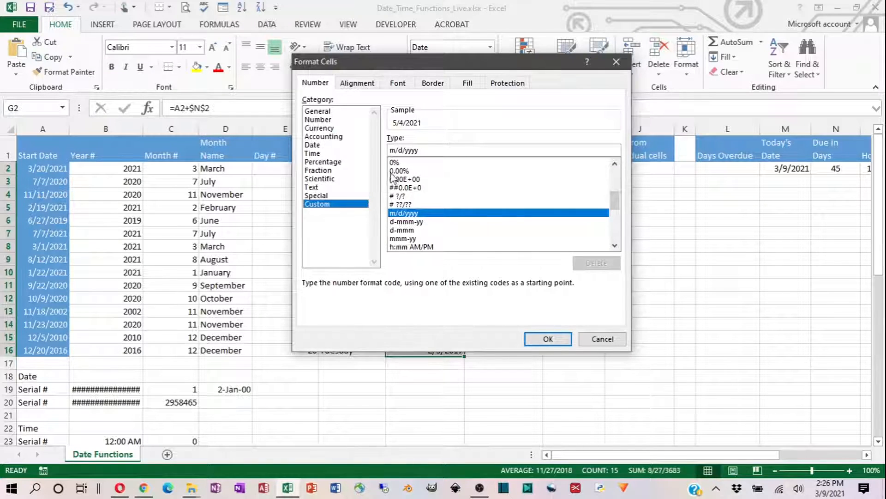
pyautogui.click(390, 150)
pyautogui.write('ddd')
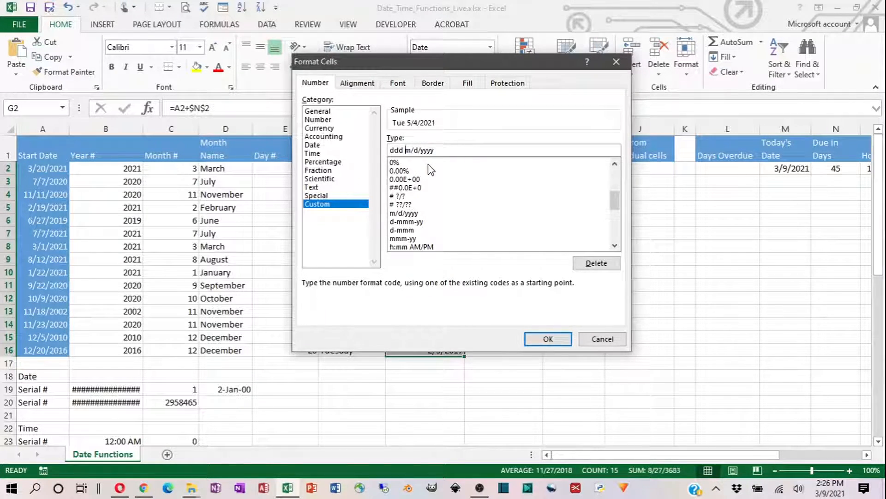
pyautogui.click(547, 339)
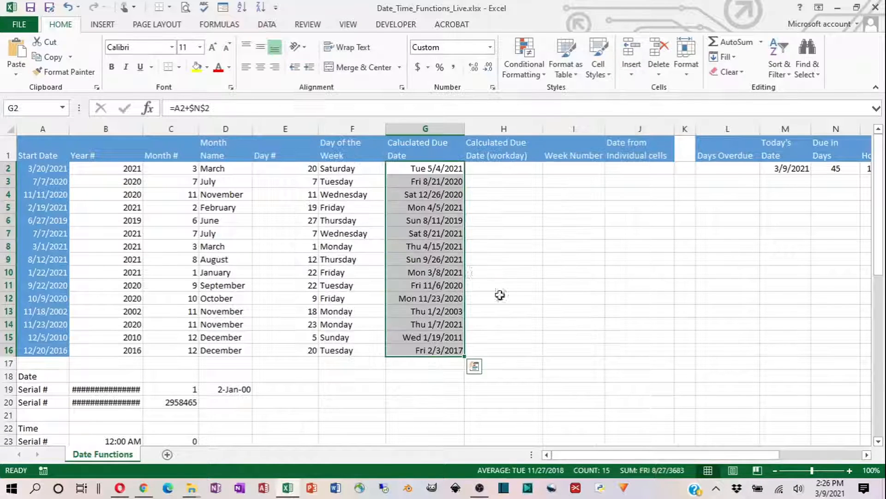
# - Highlight the due dates that fall on a weekend, cells G4, G6, G7 and G9, with yellow fill
pyautogui.click(418, 169)
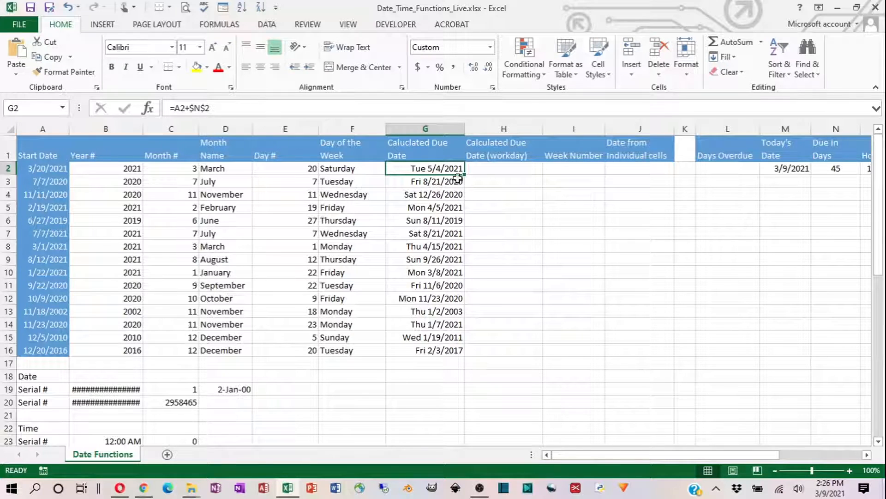
pyautogui.click(417, 197)
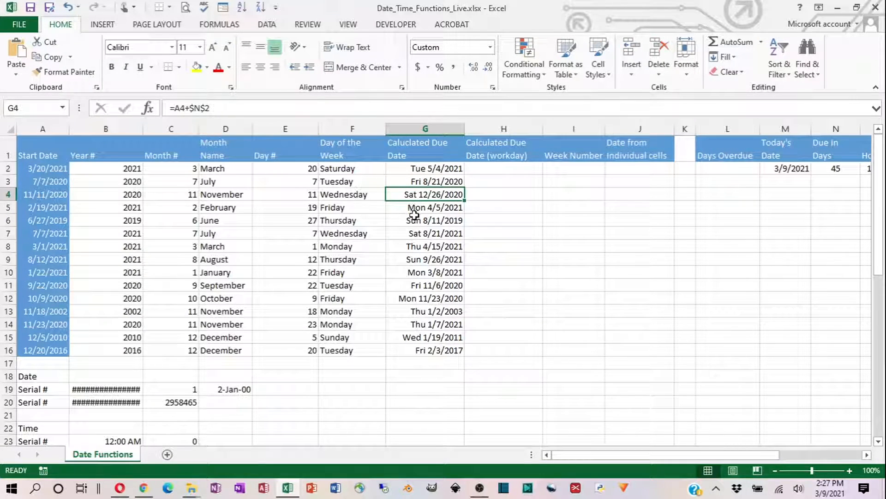
pyautogui.keyDown('ctrl'); pyautogui.click(416, 219); pyautogui.keyUp('ctrl')
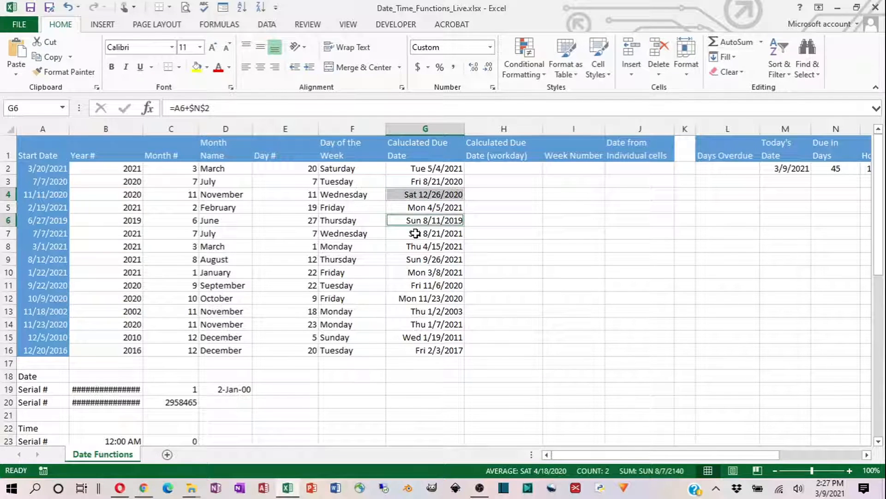
pyautogui.keyDown('ctrl'); pyautogui.click(416, 233); pyautogui.keyUp('ctrl')
pyautogui.keyDown('ctrl'); pyautogui.click(416, 261); pyautogui.keyUp('ctrl')
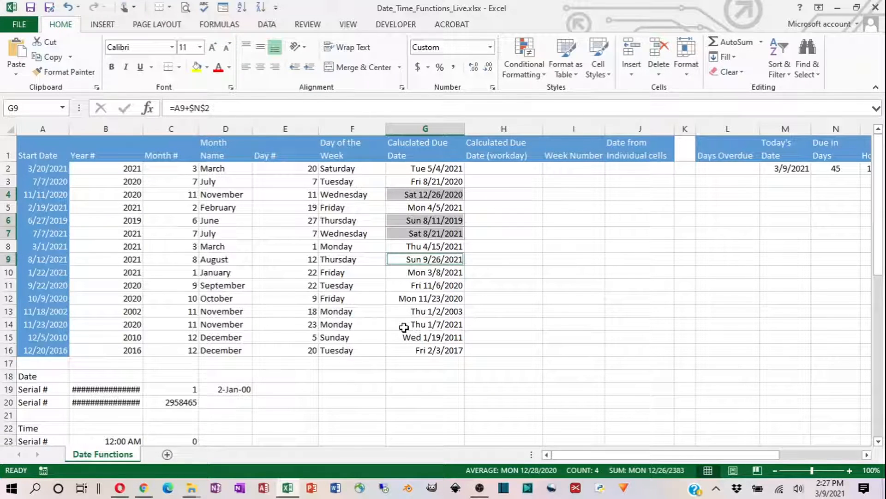
pyautogui.click(197, 67)
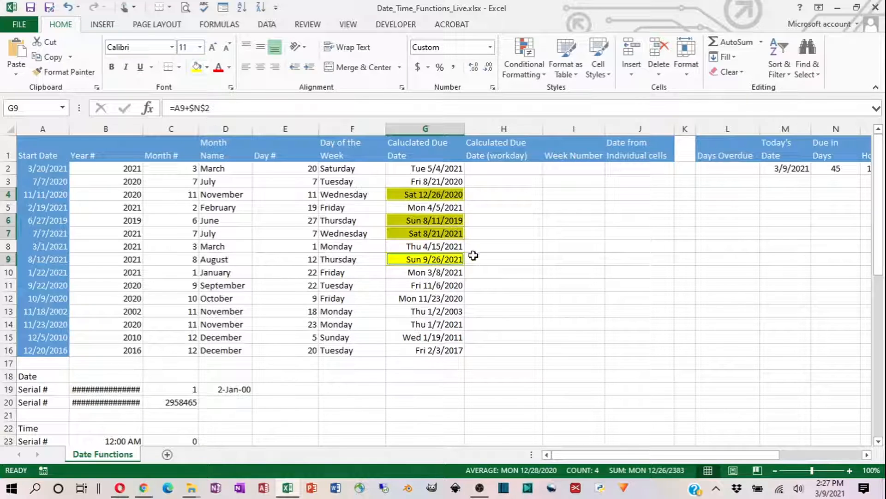
pyautogui.click(473, 255)
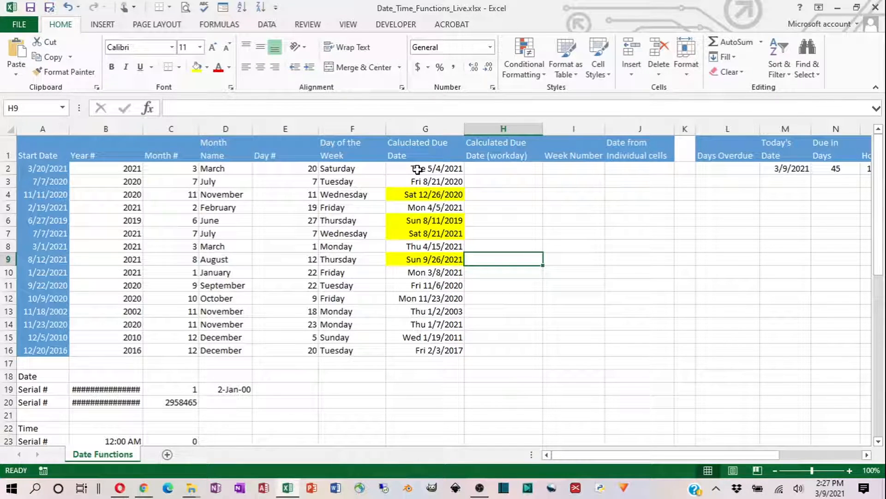
# - Start a WORKDAY formula in H2 with A2 as the start date and the absolute reference $N$2 as the days
pyautogui.click(415, 167)
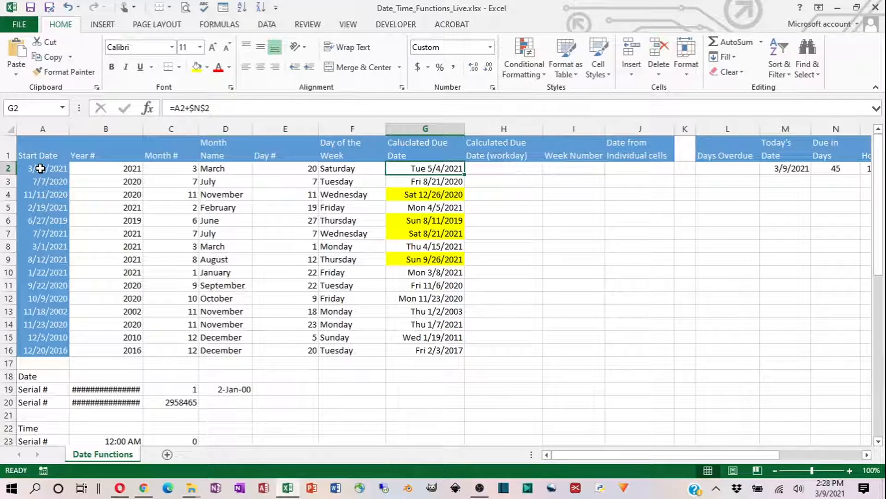
pyautogui.click(485, 170)
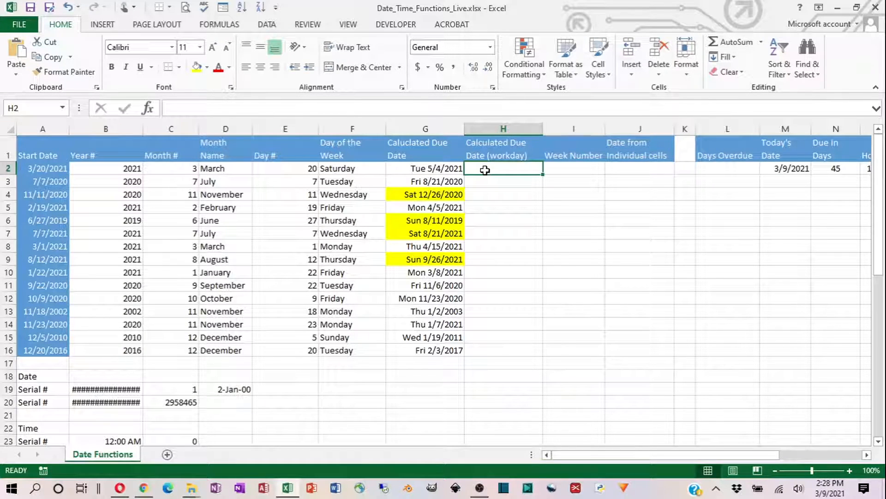
pyautogui.write('=work')
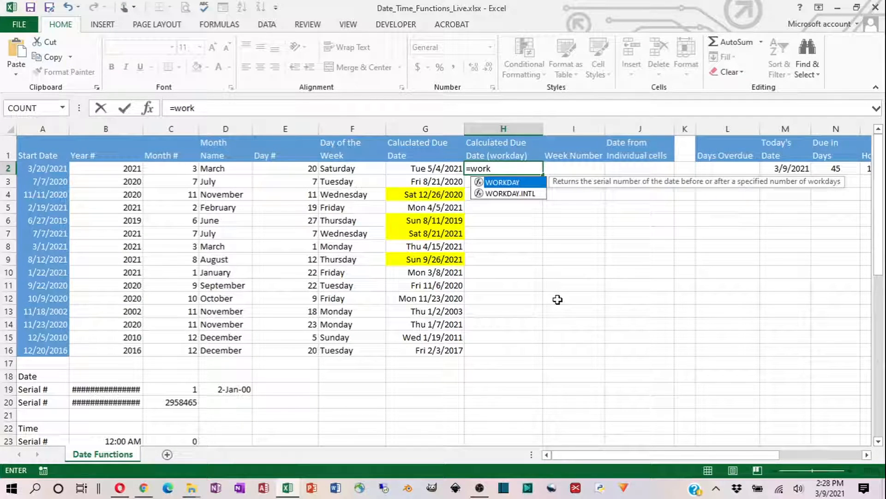
pyautogui.press('Tab')
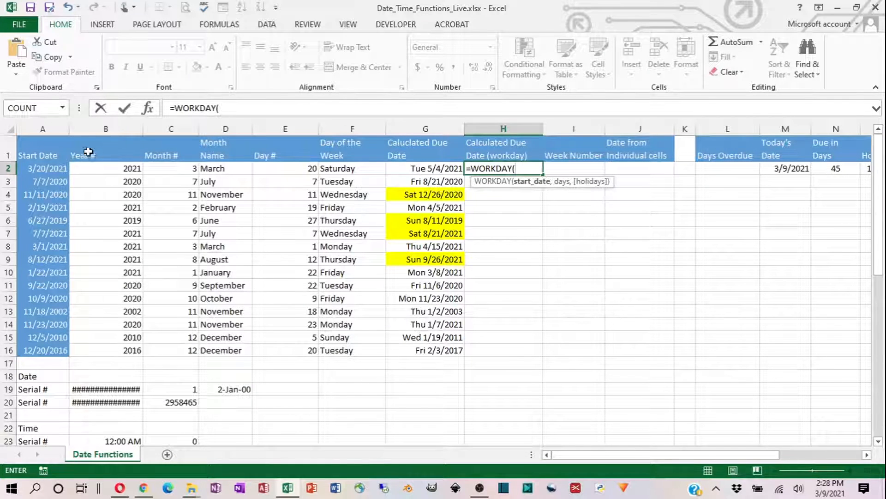
pyautogui.click(41, 172)
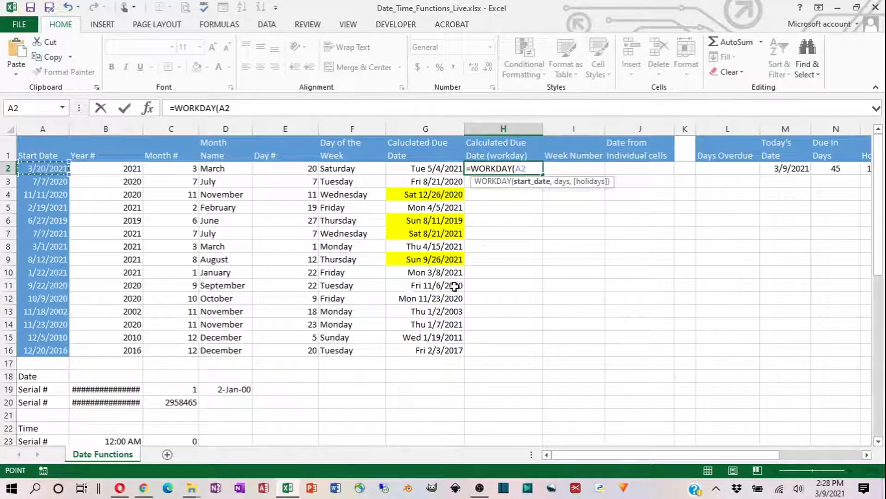
pyautogui.write(',')
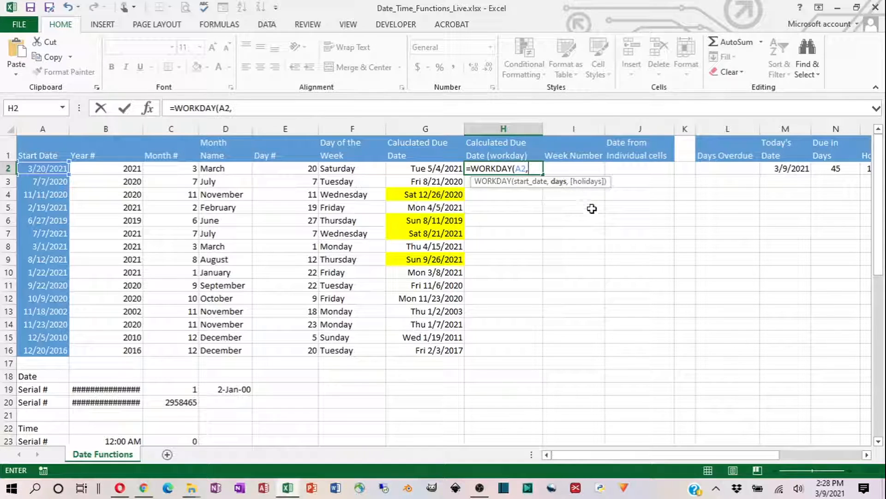
pyautogui.click(831, 170)
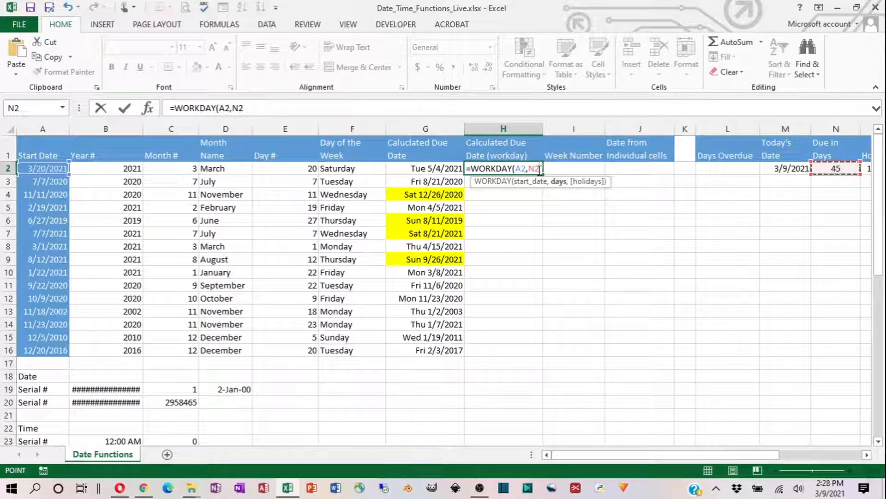
pyautogui.press('F4')
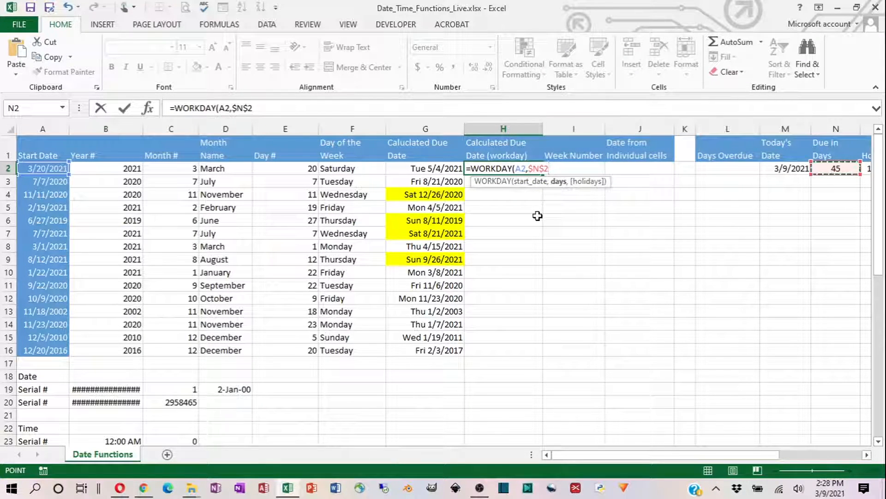
pyautogui.write(',')
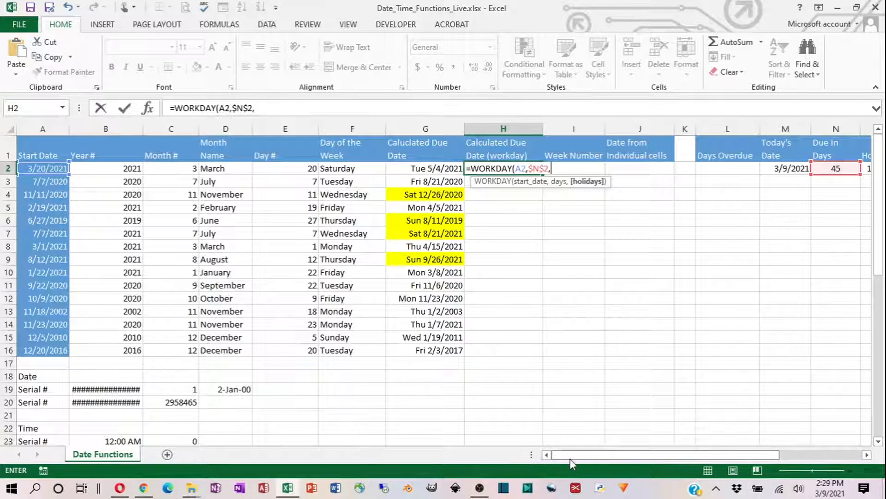
# - Complete the WORKDAY formula in H2 with the absolute holidays range $O$2:$O$3 and enter it
pyautogui.moveTo(577, 454); pyautogui.dragTo(595, 455)
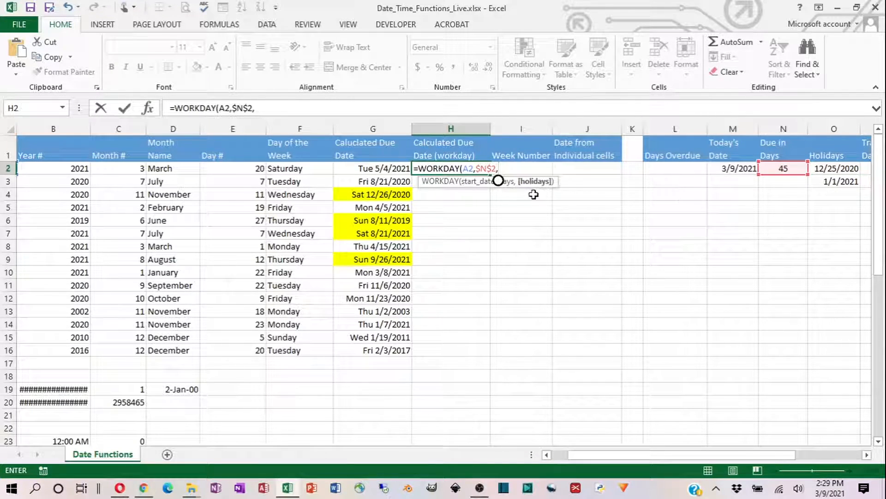
pyautogui.moveTo(835, 174); pyautogui.dragTo(835, 181)
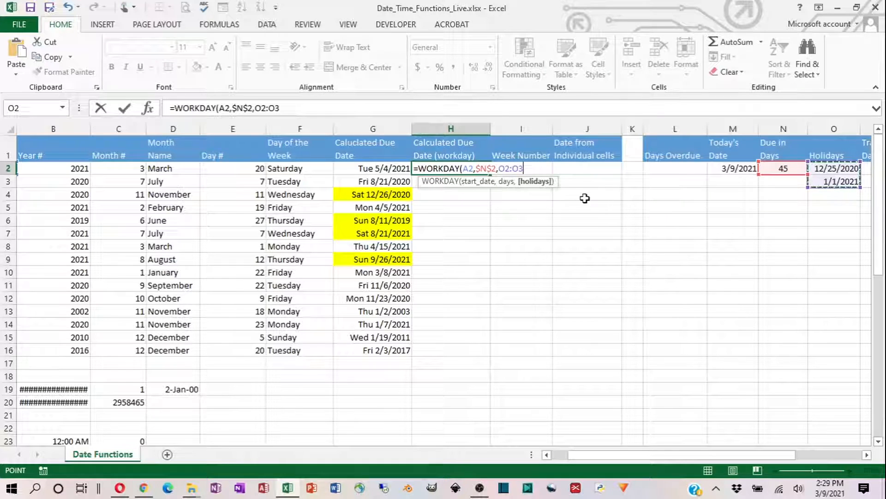
pyautogui.click(516, 170)
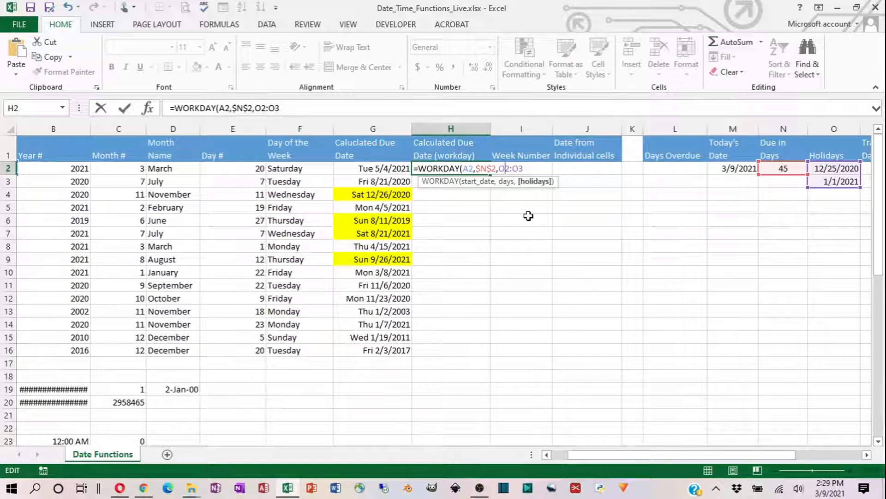
pyautogui.press('F4')
pyautogui.press('Right')
pyautogui.press('Right')
pyautogui.press('F4')
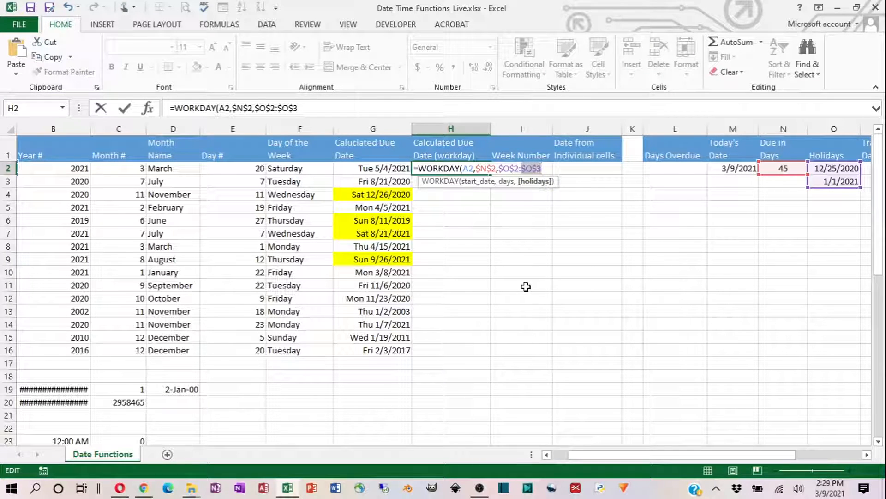
pyautogui.press('BackSpace')
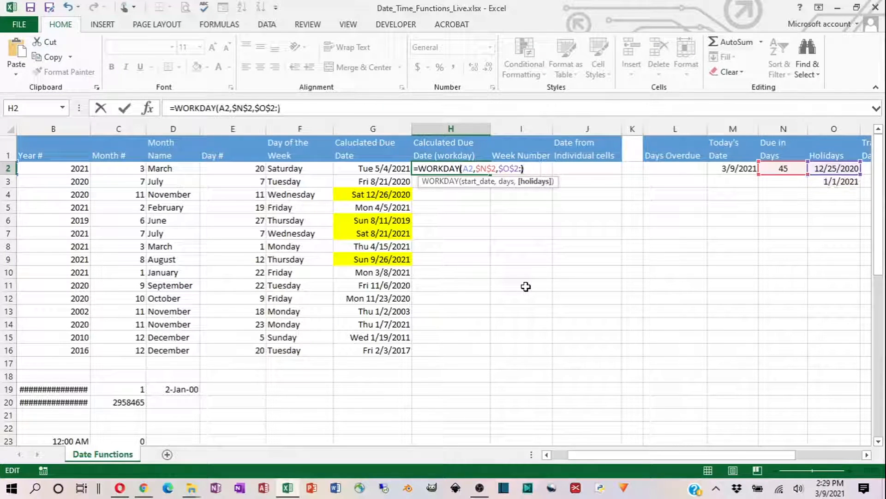
pyautogui.write(')')
pyautogui.hotkey('ctrl', 'z')
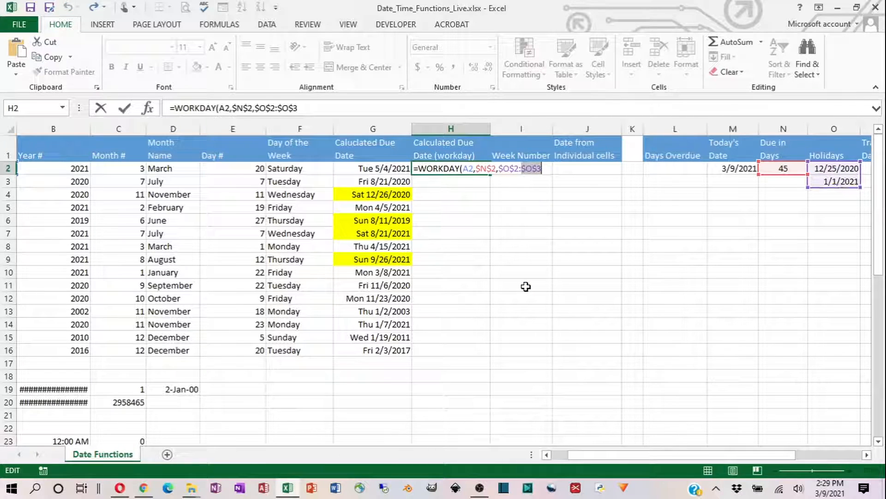
pyautogui.press('Right')
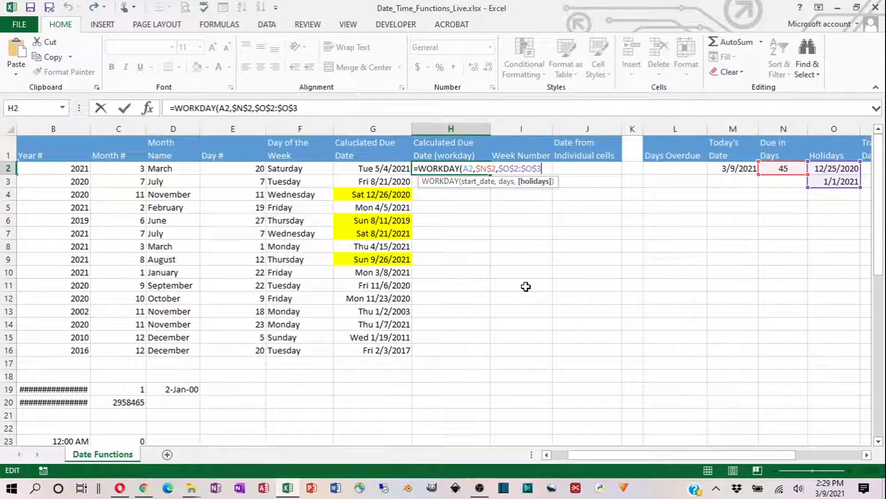
pyautogui.press('Right')
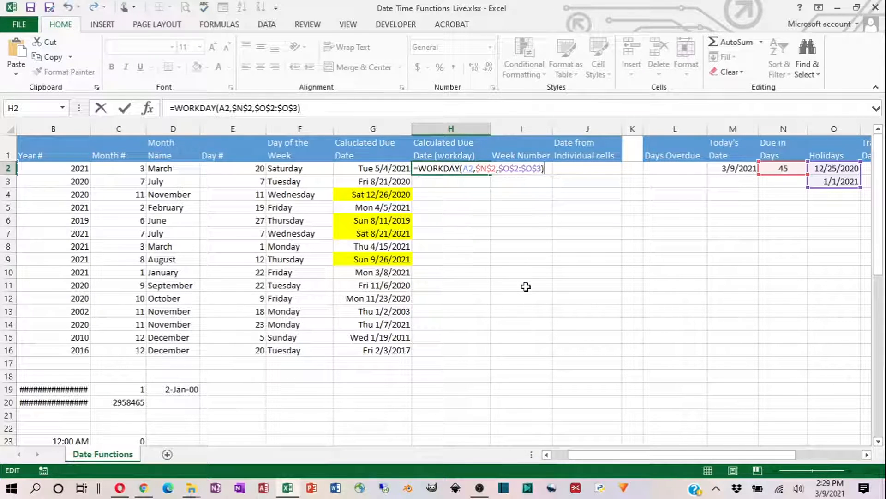
pyautogui.click(125, 110)
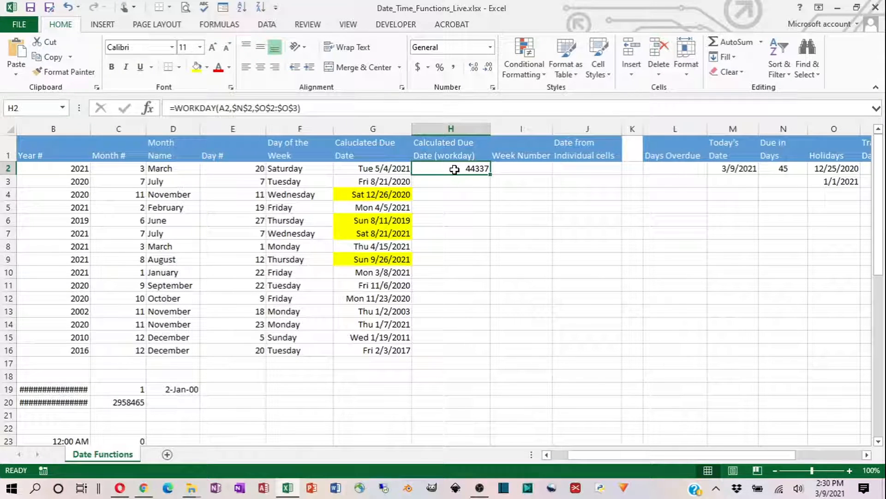
# - Try the day-month-year date format and the Short Date format on H2, undoing each one
pyautogui.hotkey('ctrl', 'shift', '3')
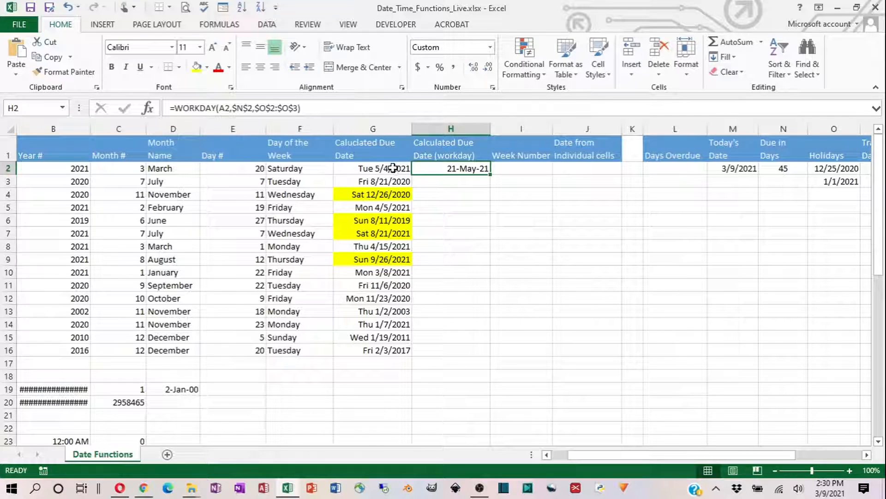
pyautogui.hotkey('ctrl', 'shift', '`')
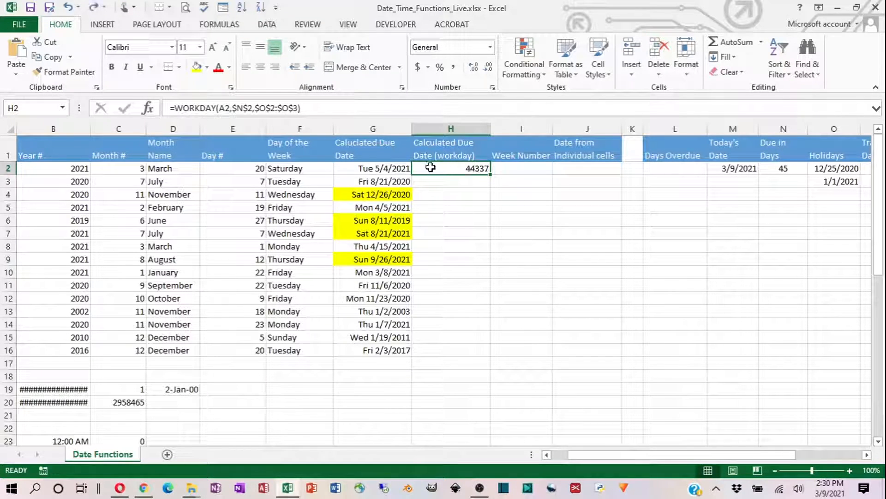
pyautogui.click(490, 47)
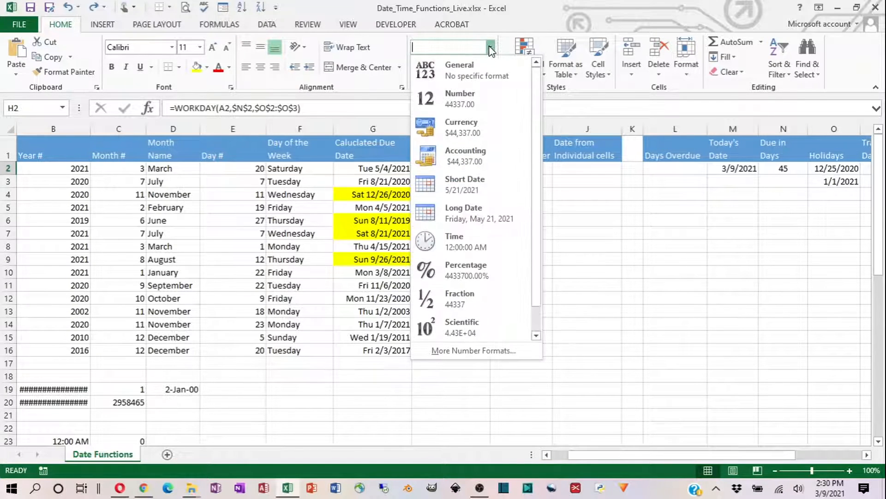
pyautogui.click(471, 187)
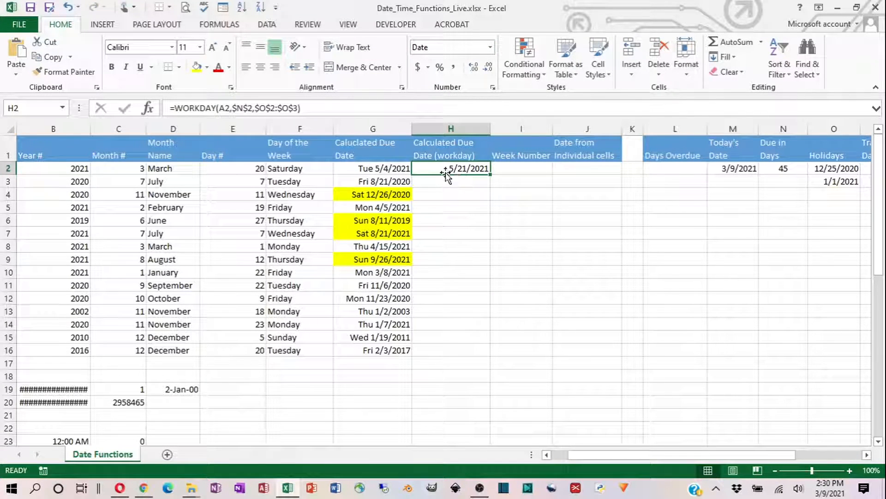
pyautogui.hotkey('ctrl', 'z')
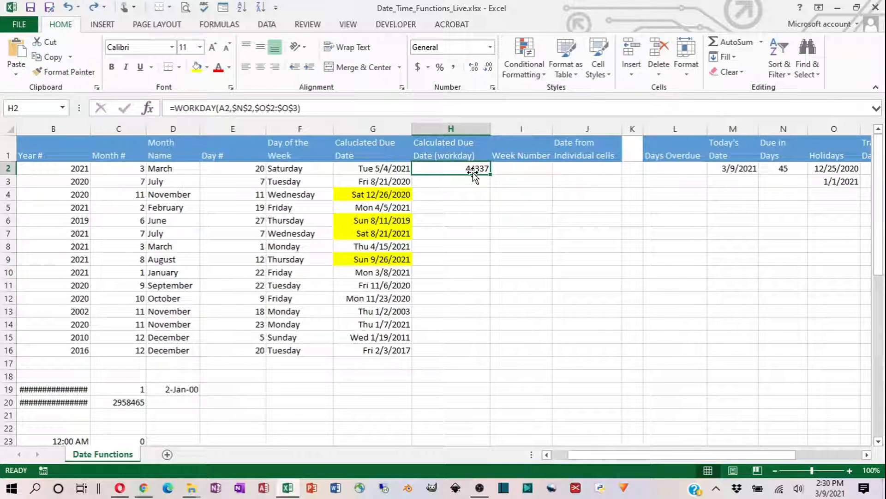
# - Format H2 with the custom number format "ddd m/d/yyyy" and fill its WORKDAY formula down through H16
pyautogui.click(490, 47)
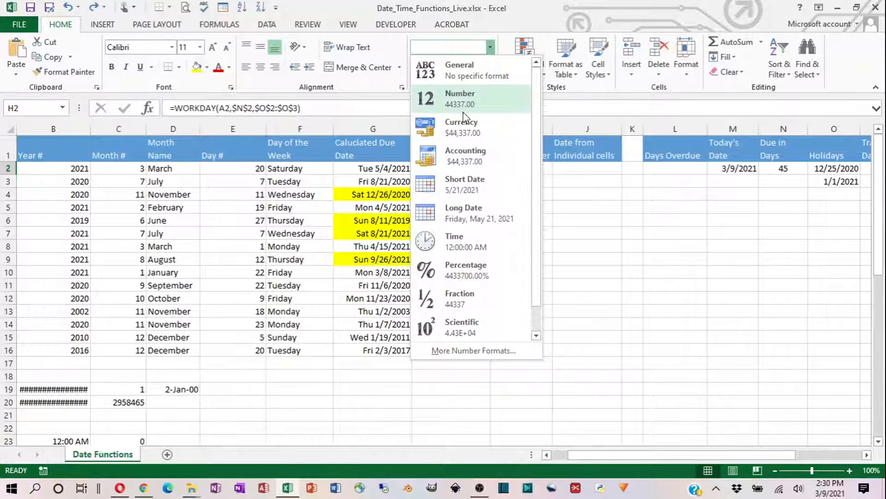
pyautogui.click(461, 183)
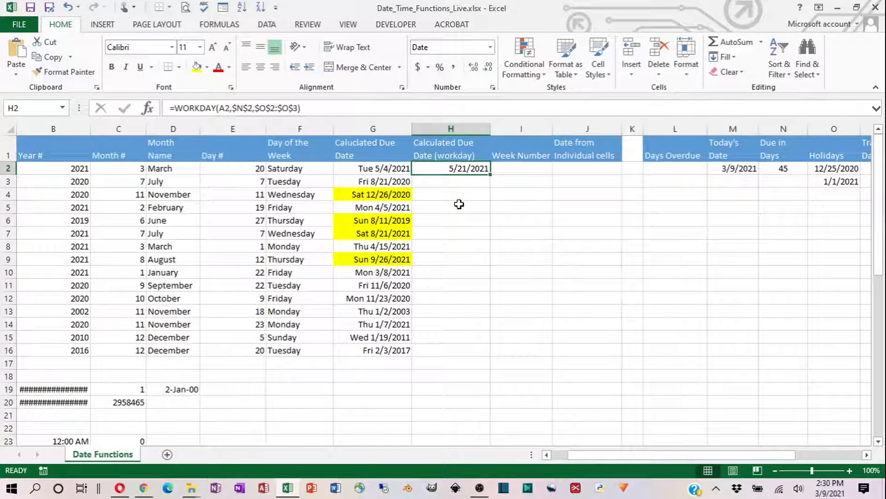
pyautogui.rightClick(450, 167)
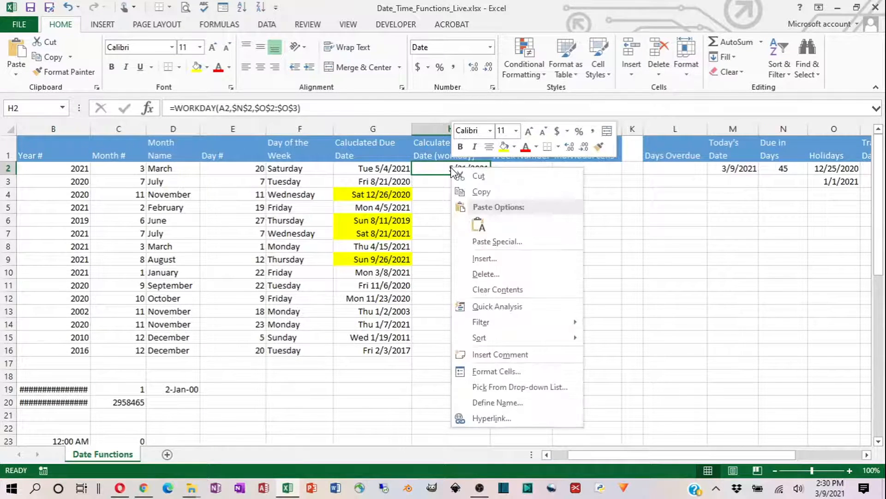
pyautogui.click(477, 372)
pyautogui.click(322, 329)
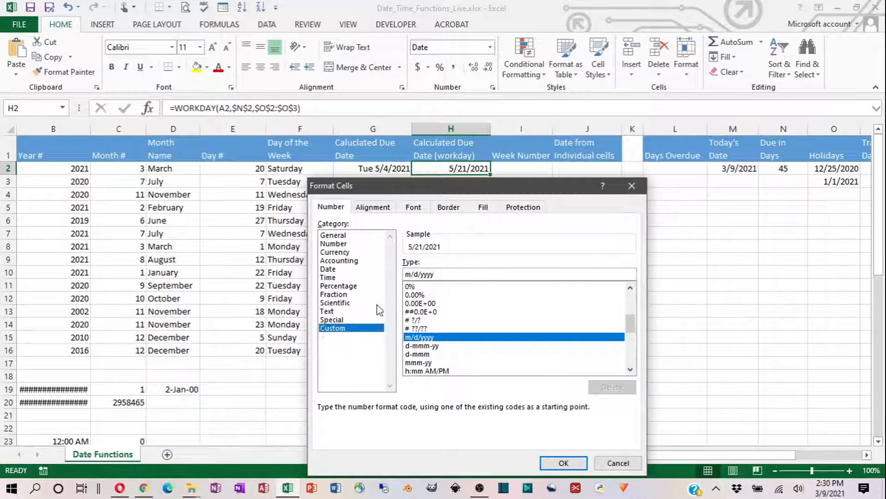
pyautogui.click(406, 274)
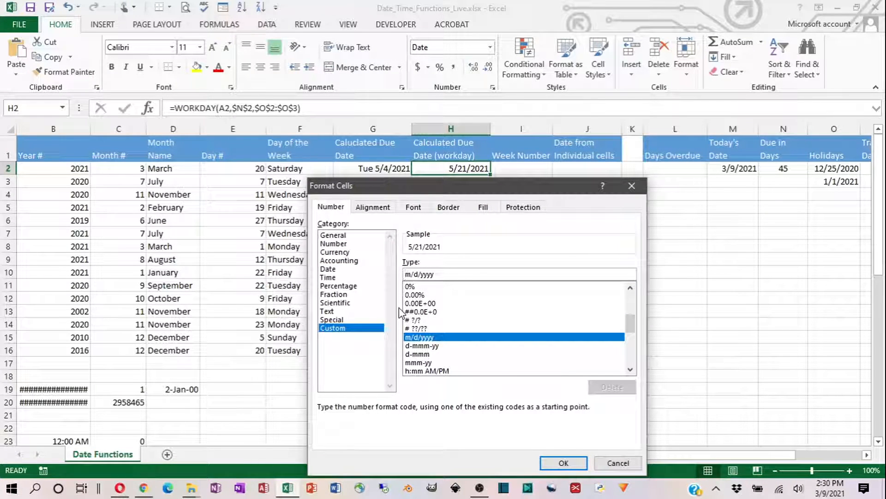
pyautogui.write('ddd')
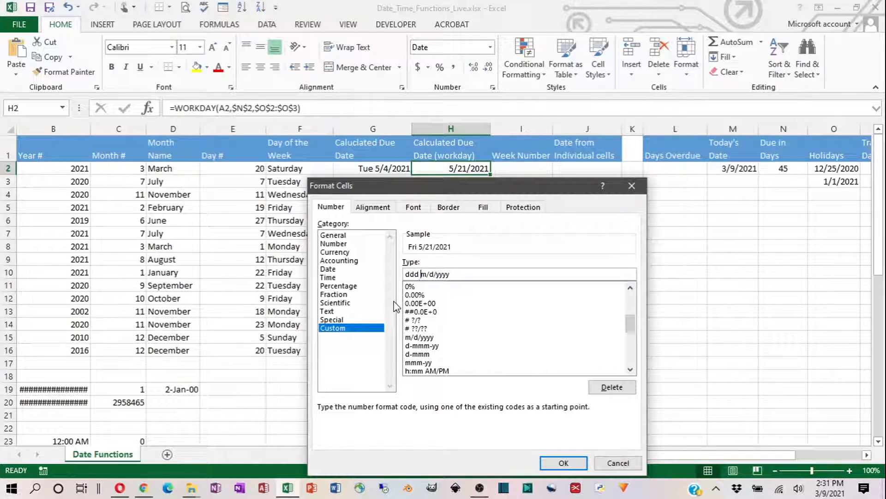
pyautogui.click(558, 462)
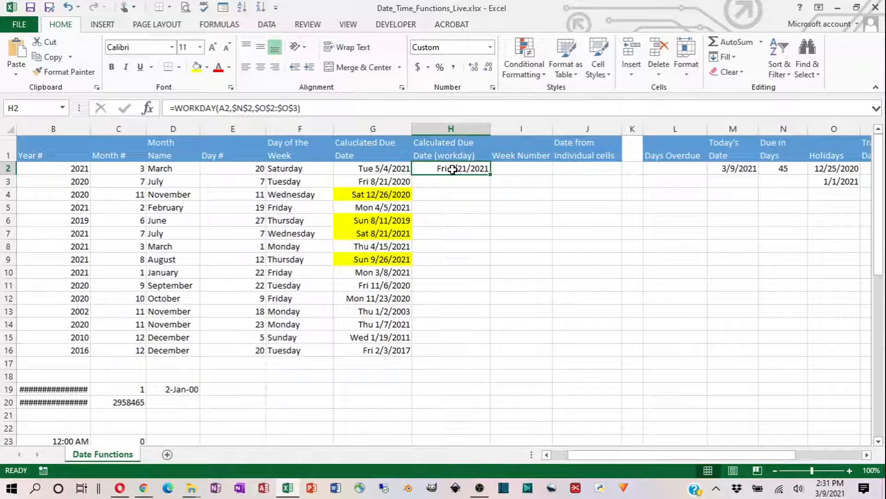
pyautogui.doubleClick(490, 174)
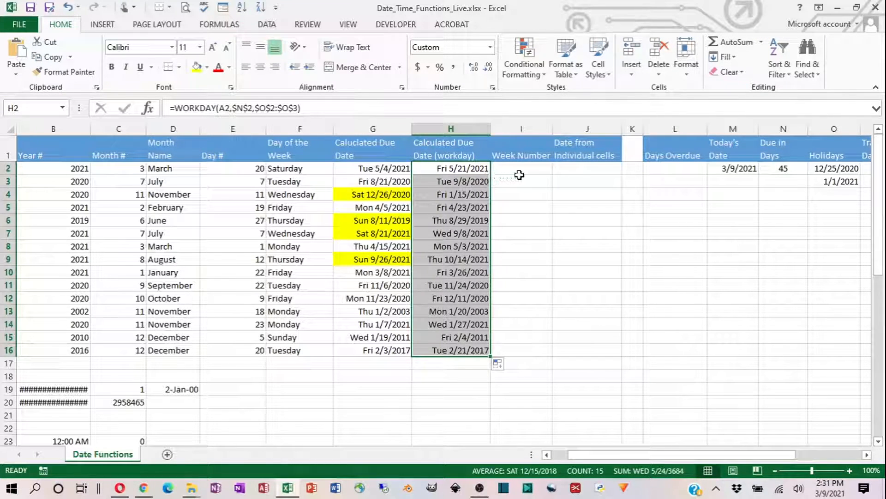
# - Check the copied workday due dates and their formulas down column H through H15 for weekend dates
pyautogui.click(455, 189)
pyautogui.click(452, 221)
pyautogui.click(452, 233)
pyautogui.click(455, 249)
pyautogui.click(456, 259)
pyautogui.click(458, 272)
pyautogui.click(459, 286)
pyautogui.click(459, 298)
pyautogui.click(459, 311)
pyautogui.click(461, 337)
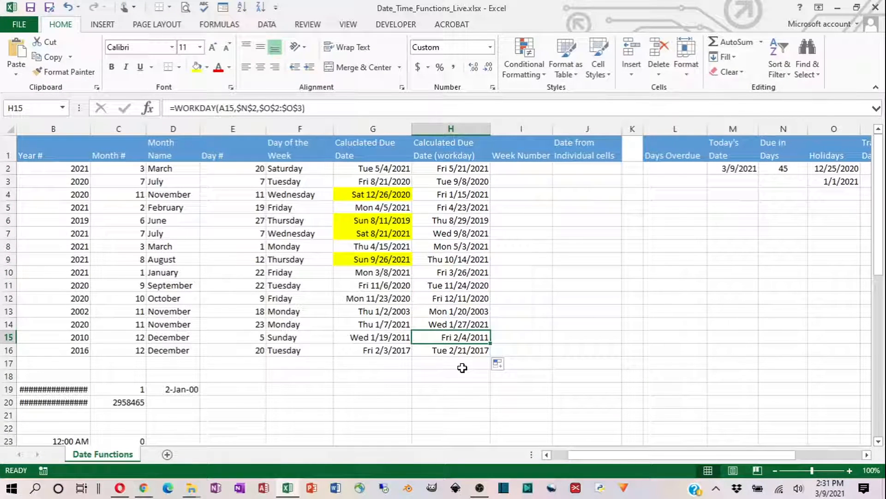
# - Compare the regular due date in G9 with the workday due date in H9 and check the Due in Days value in N2
pyautogui.click(382, 259)
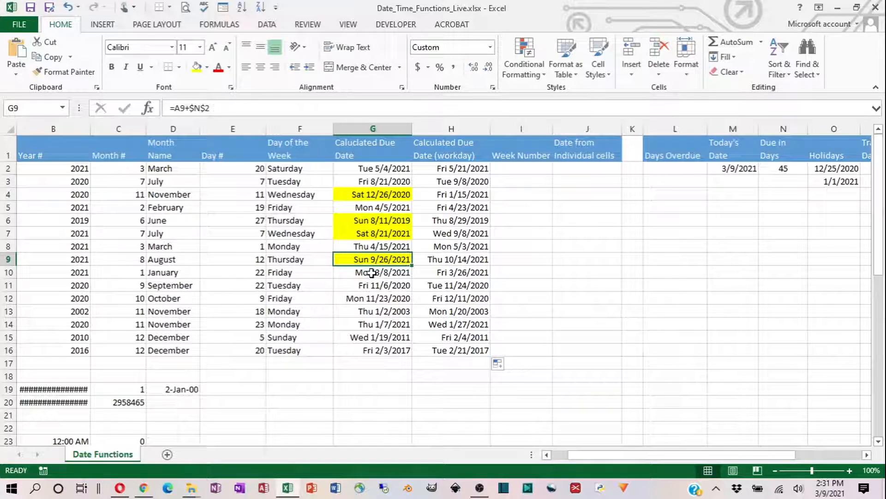
pyautogui.click(444, 259)
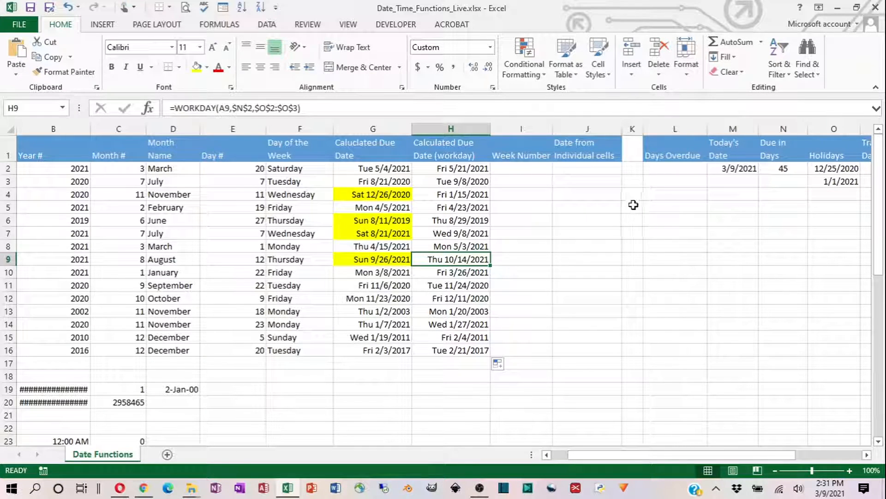
pyautogui.click(774, 170)
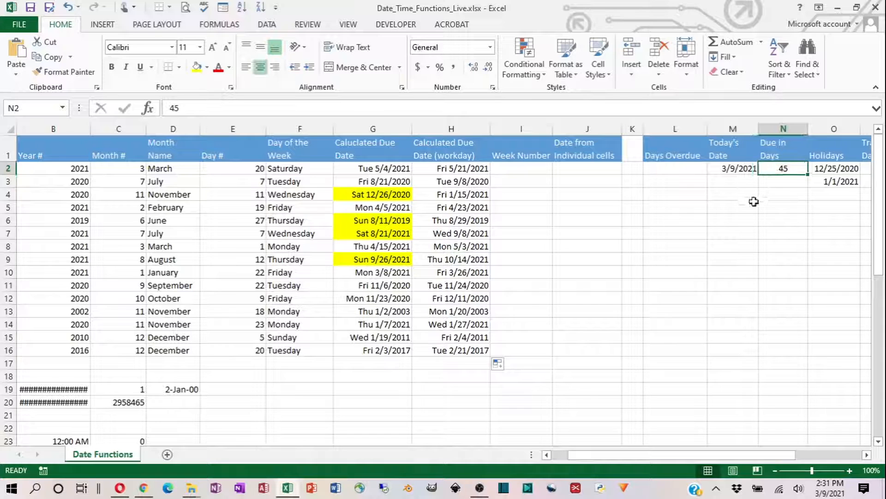
# - Set the Due in Days value in N2 to 90 and review the recalculated workday due dates in H2:H16
pyautogui.write('90')
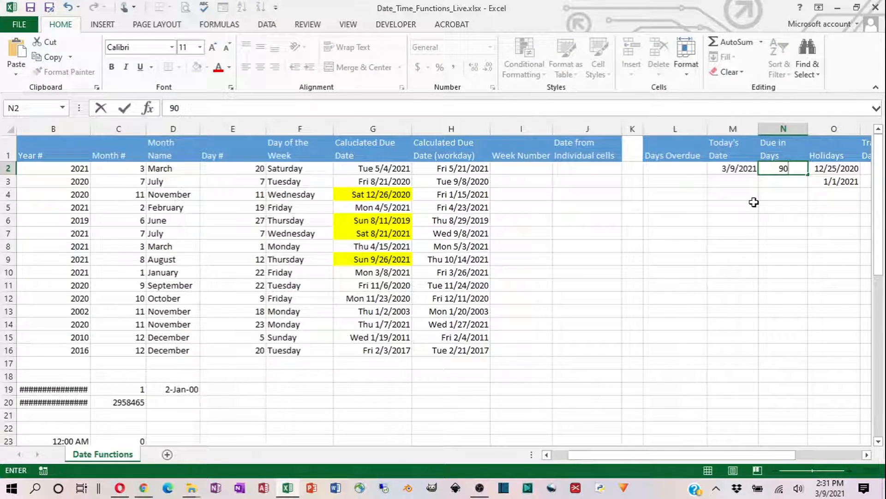
pyautogui.press('Return')
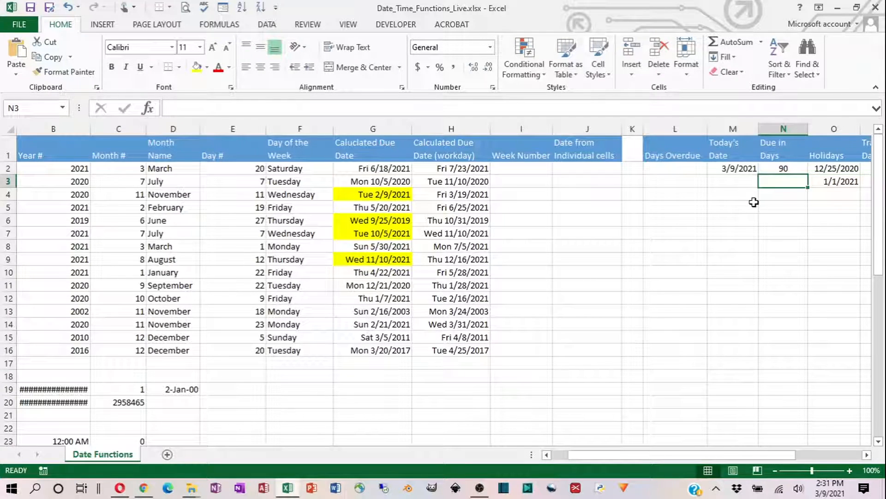
pyautogui.moveTo(437, 168); pyautogui.dragTo(455, 351)
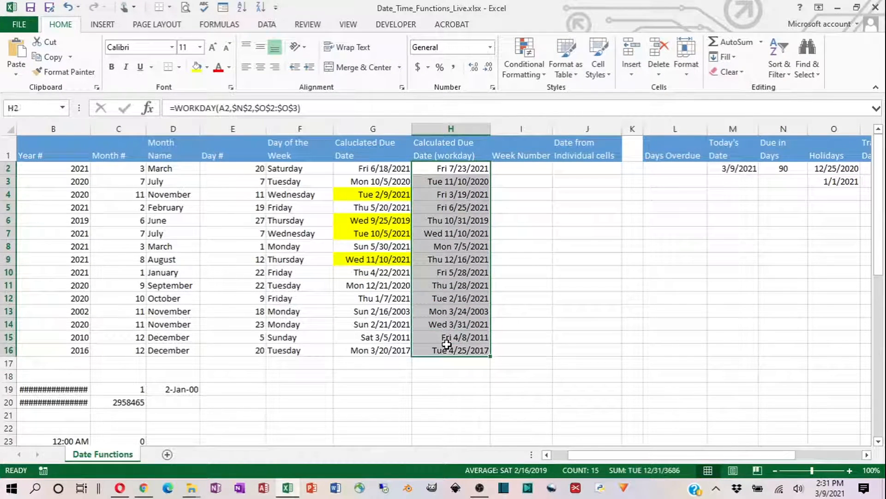
pyautogui.click(777, 167)
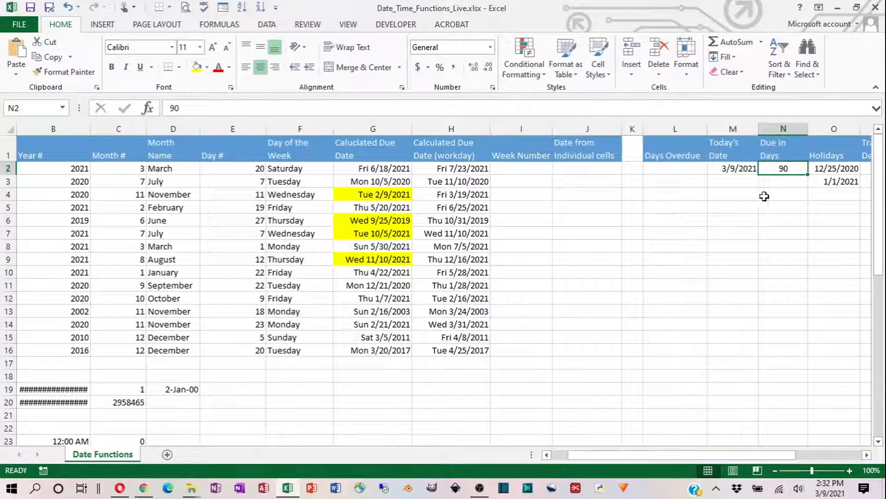
pyautogui.click(790, 182)
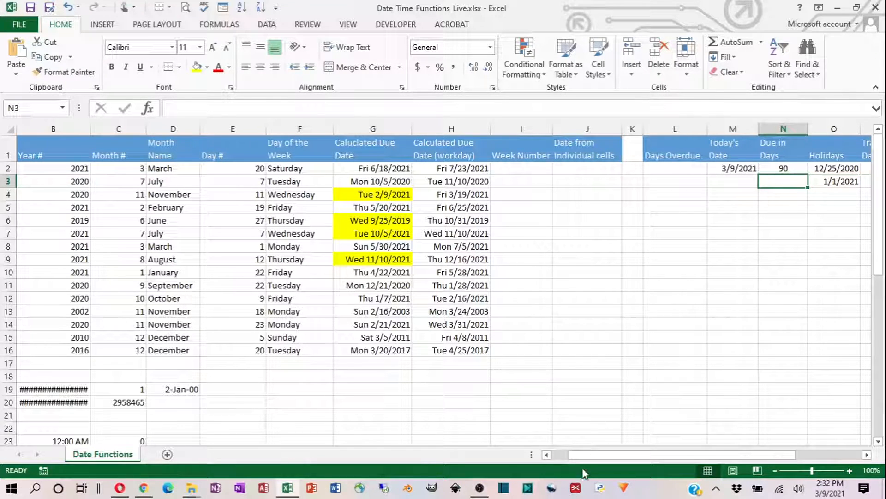
# - Remove the yellow fill from the calculated due dates in G4:G9
pyautogui.moveTo(585, 456); pyautogui.dragTo(570, 457)
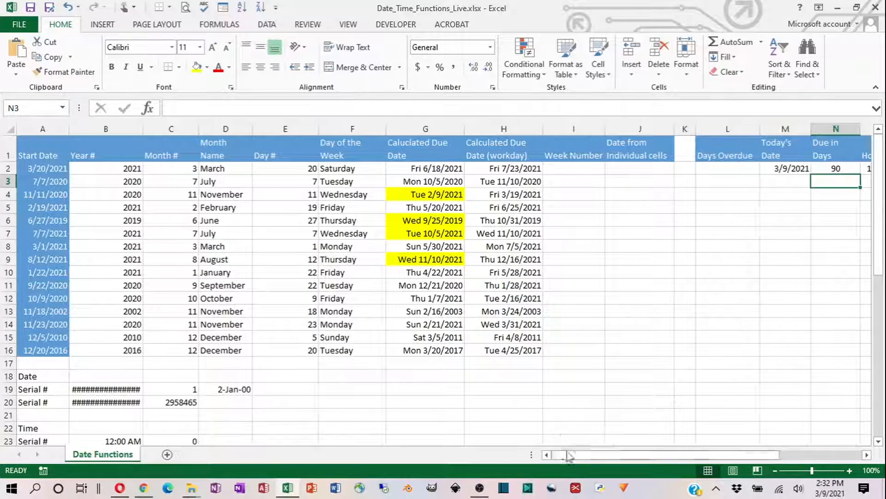
pyautogui.moveTo(410, 194); pyautogui.dragTo(412, 259)
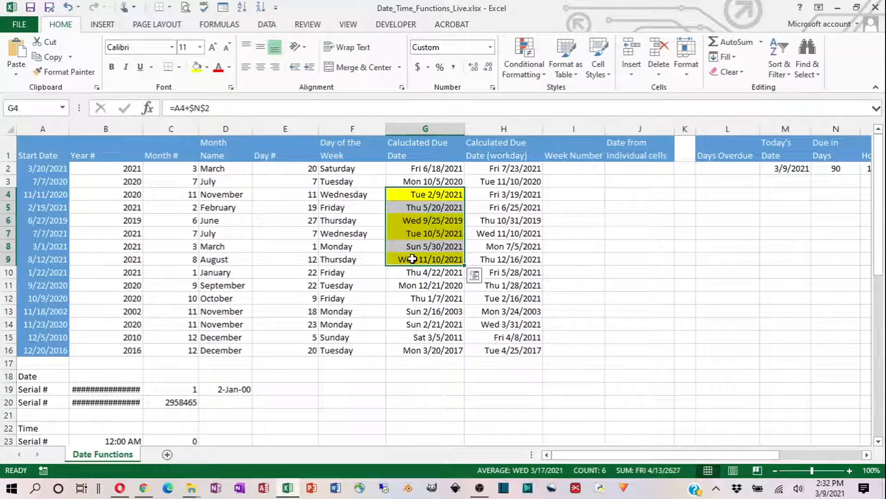
pyautogui.click(207, 71)
pyautogui.click(218, 178)
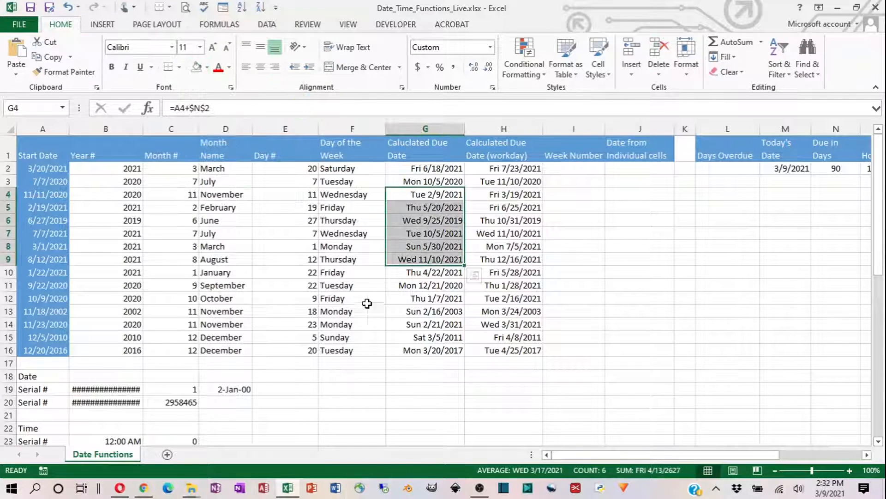
pyautogui.click(393, 298)
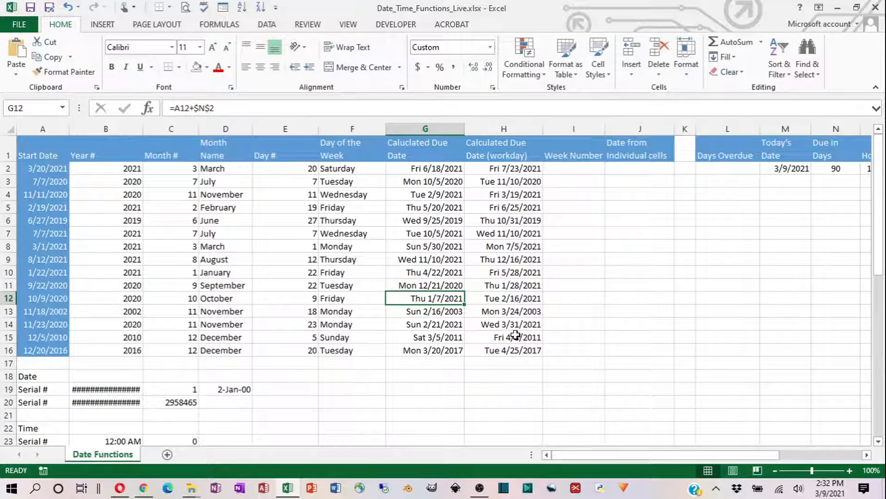
# - Try replacing the formula in H2 with WORKDAY.INTL, using A2 as the start date and absolute $N$2 as the days
pyautogui.click(723, 169)
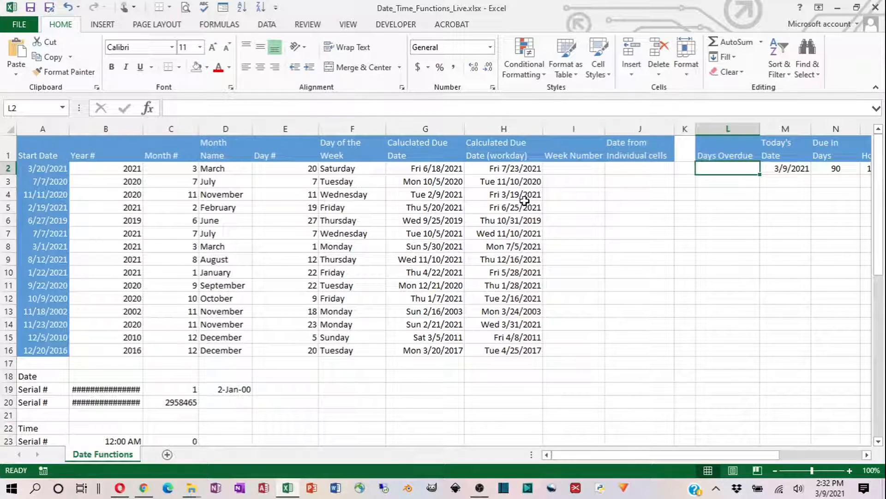
pyautogui.click(513, 169)
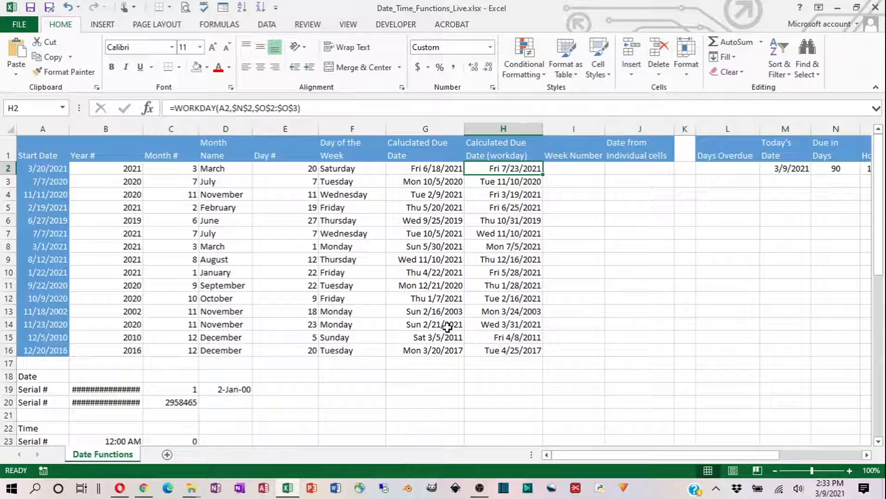
pyautogui.write('=work')
pyautogui.press('Down')
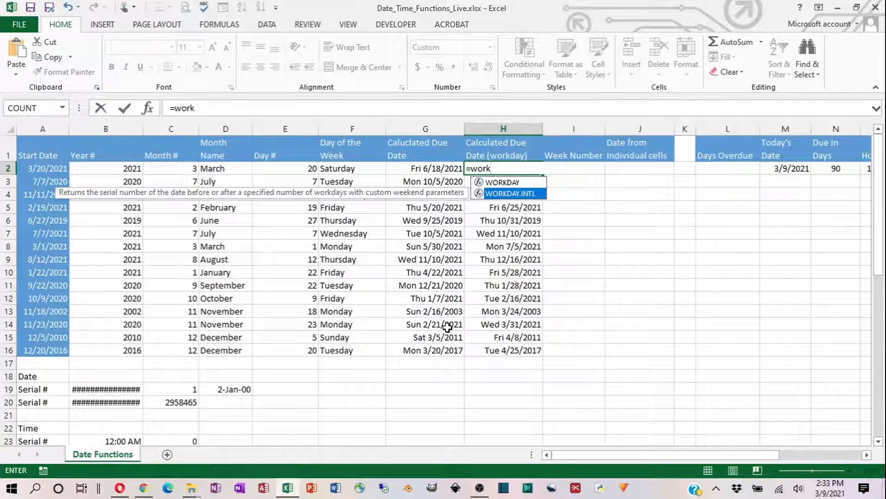
pyautogui.press('Tab')
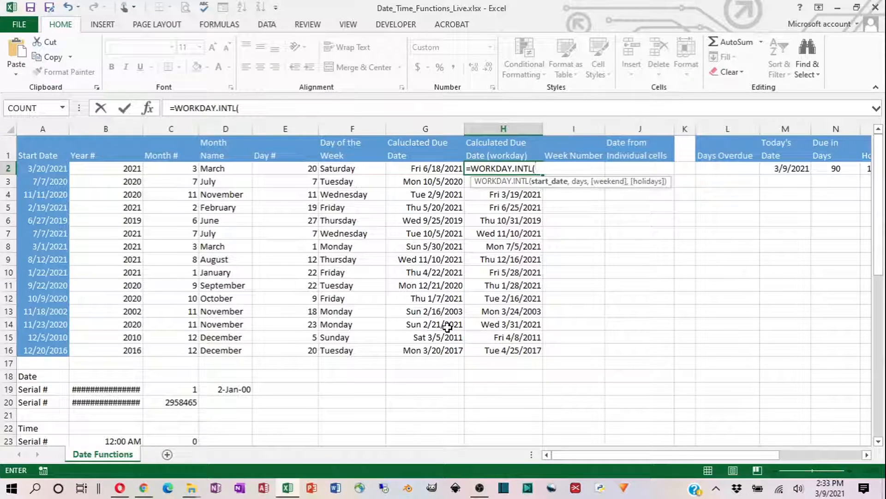
pyautogui.write('A@')
pyautogui.press('BackSpace')
pyautogui.write('2')
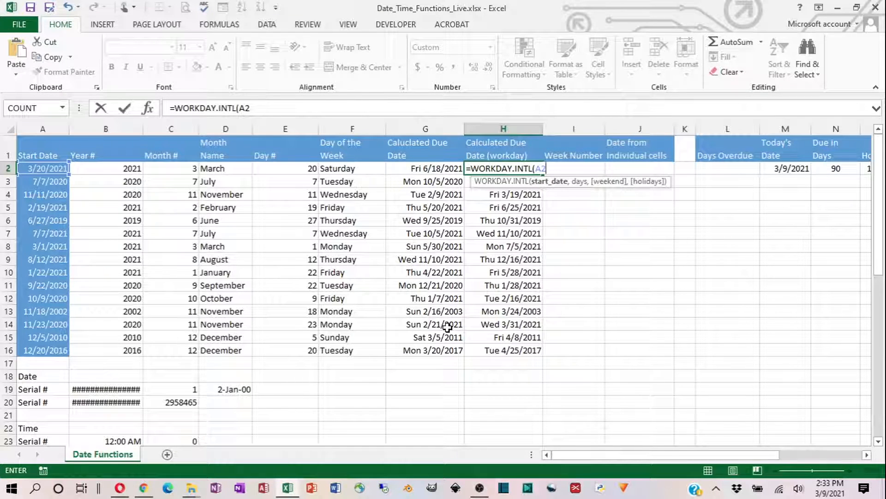
pyautogui.write(',')
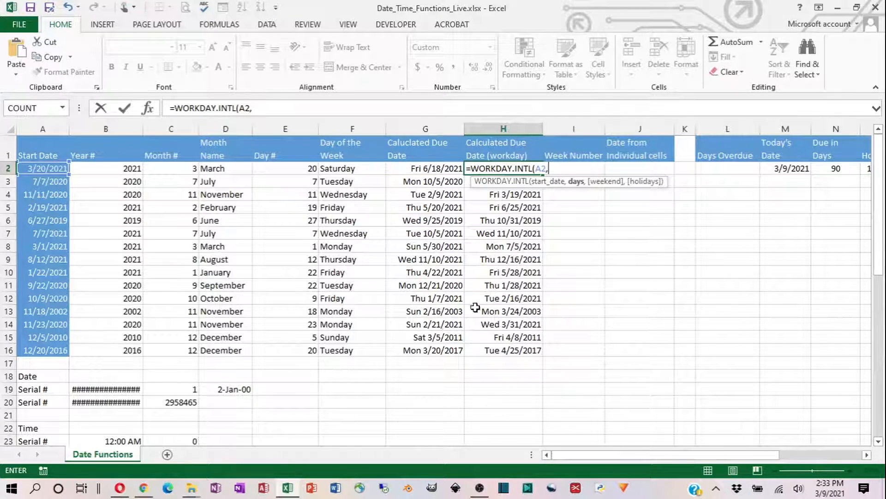
pyautogui.click(834, 169)
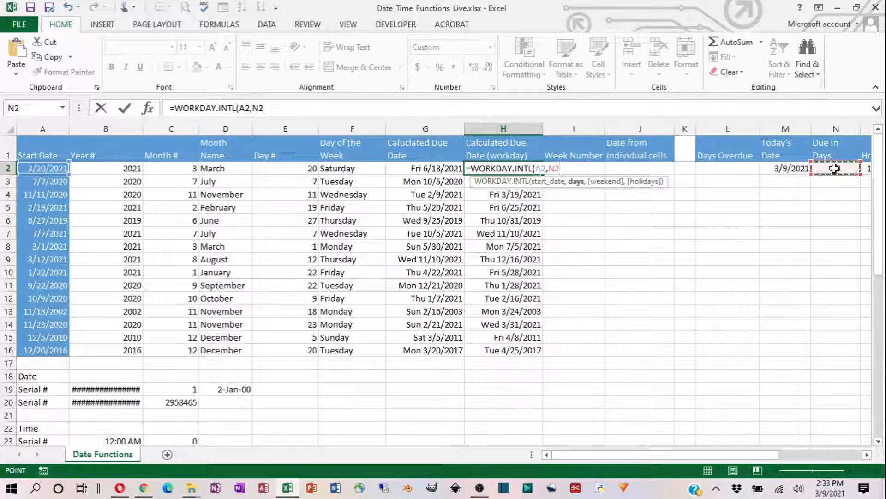
pyautogui.press('F4')
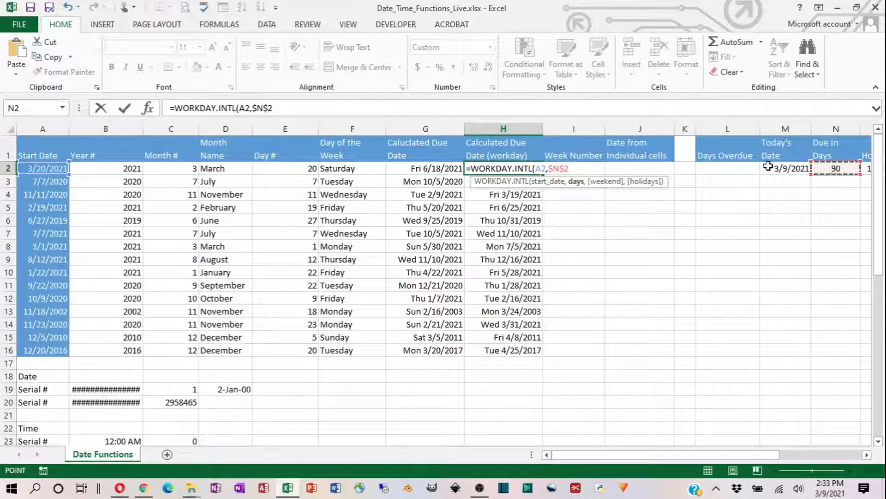
pyautogui.write(',')
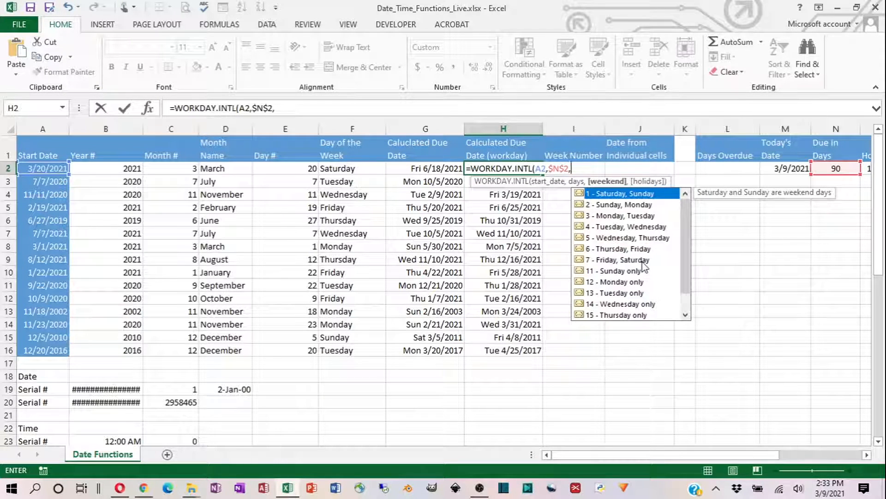
# - Look through the weekend options for the WORKDAY.INTL formula and choose 11 - Sunday only
pyautogui.click(618, 239)
pyautogui.click(617, 218)
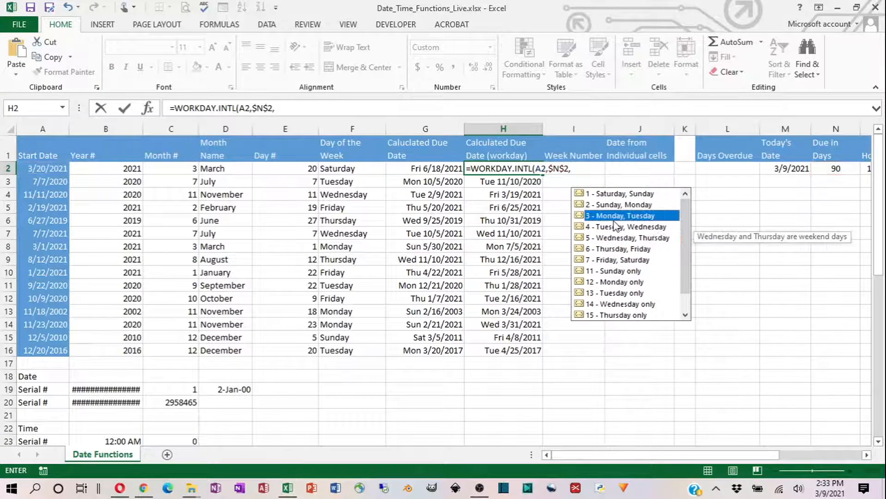
pyautogui.click(613, 205)
pyautogui.click(615, 238)
pyautogui.click(614, 249)
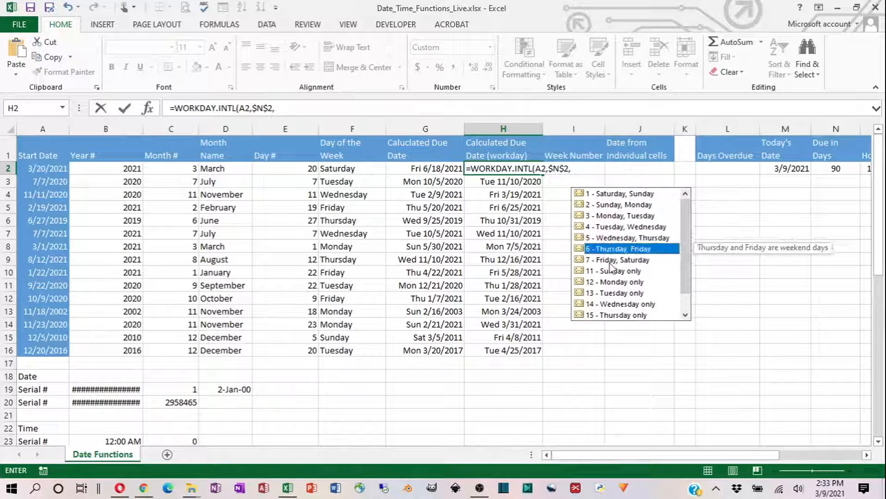
pyautogui.click(612, 271)
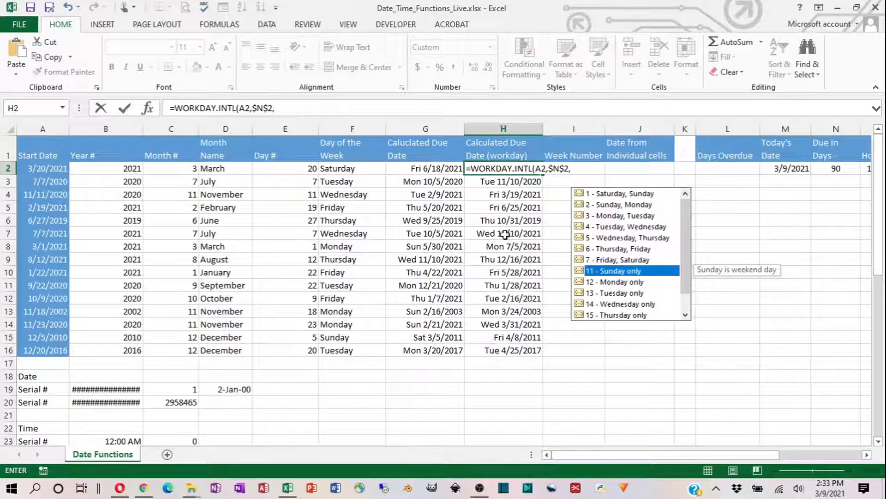
pyautogui.doubleClick(611, 272)
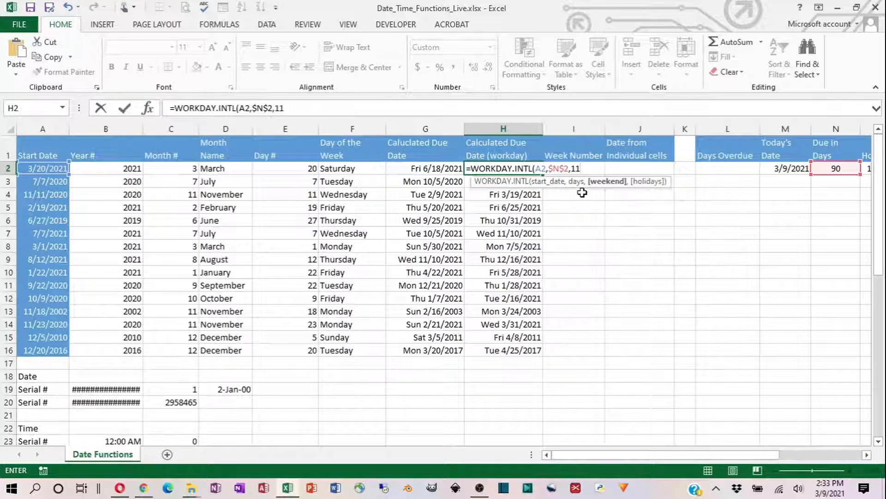
# - Complete the WORKDAY.INTL formula in H2 with the absolute holiday range $O$2:$O$3, and undo the replacement
pyautogui.write(',')
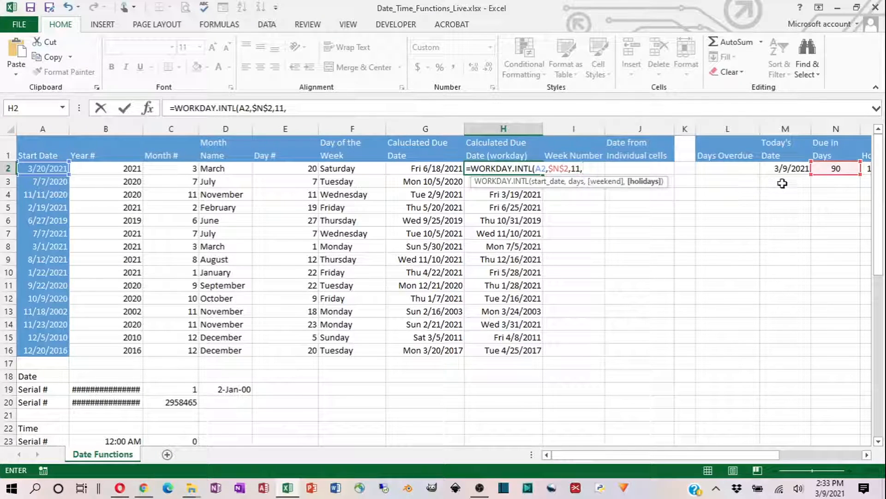
pyautogui.click(867, 455)
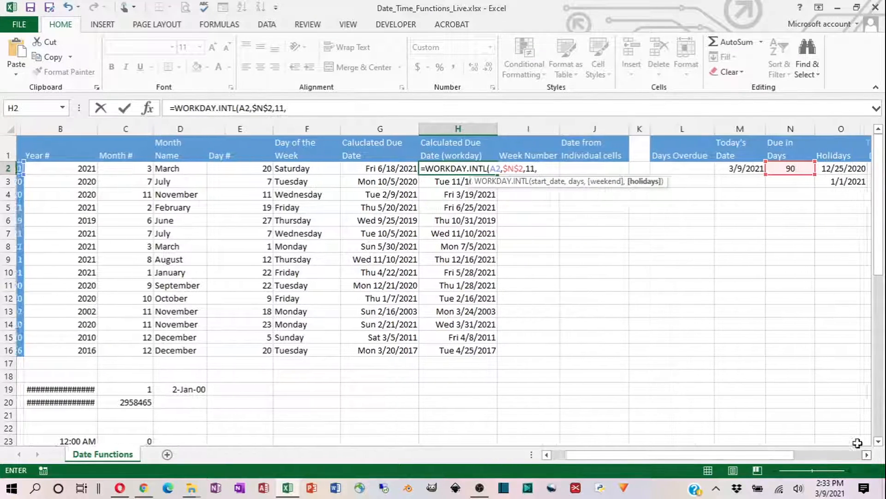
pyautogui.moveTo(831, 169); pyautogui.dragTo(832, 181)
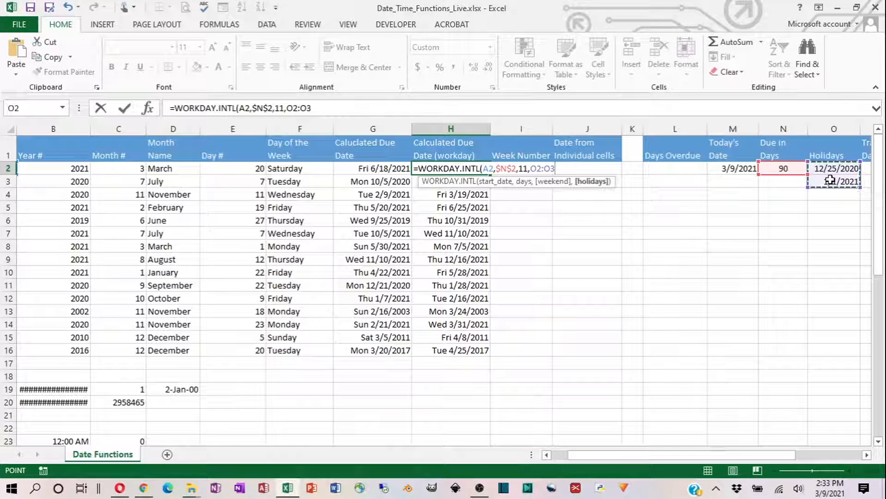
pyautogui.press('F4')
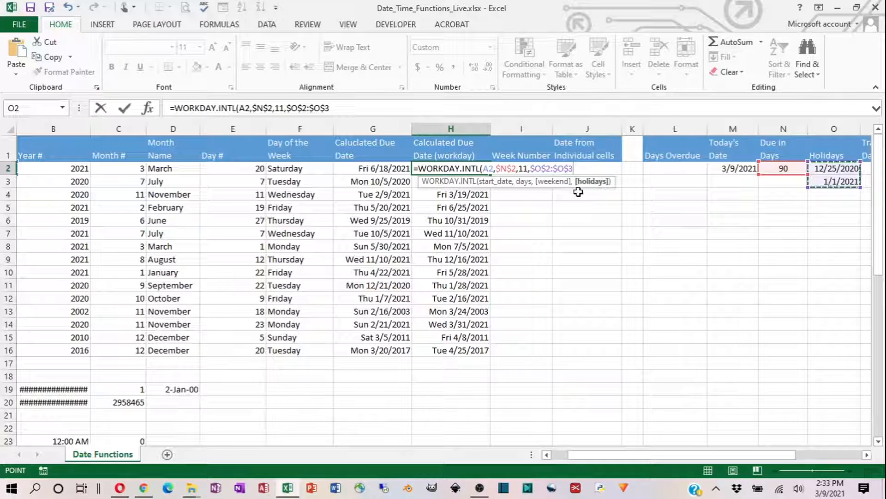
pyautogui.write(')')
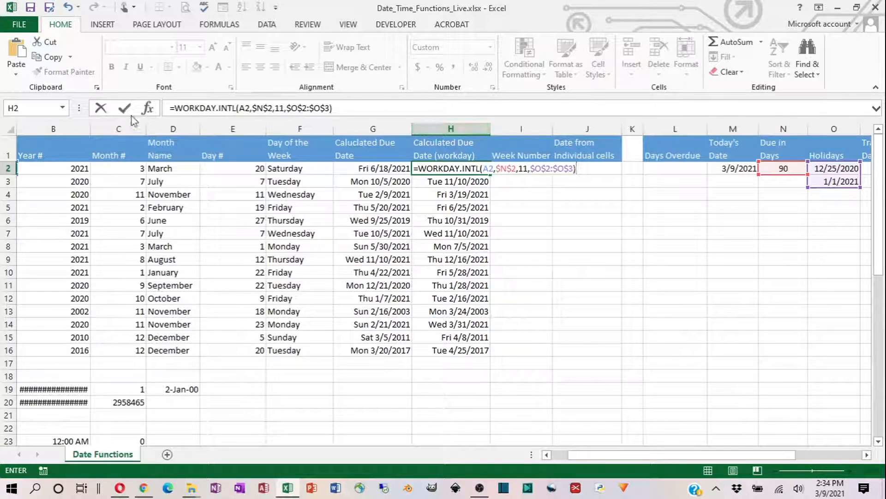
pyautogui.click(125, 109)
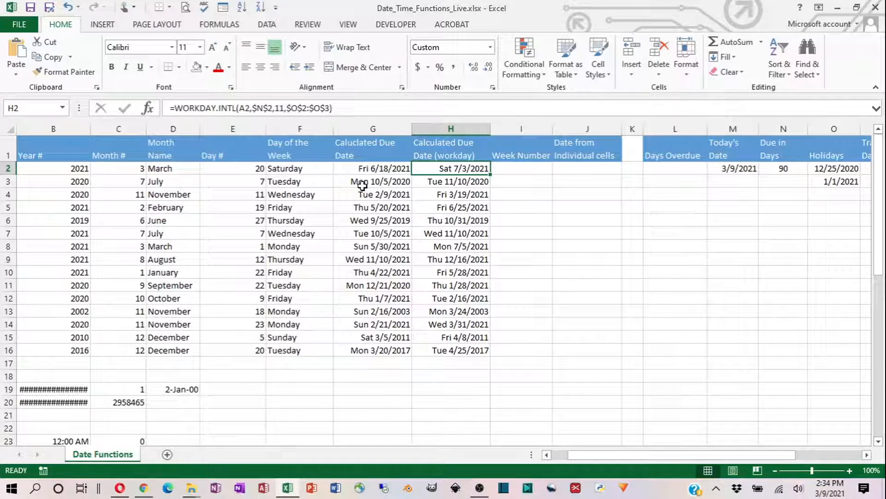
pyautogui.hotkey('ctrl', 'z')
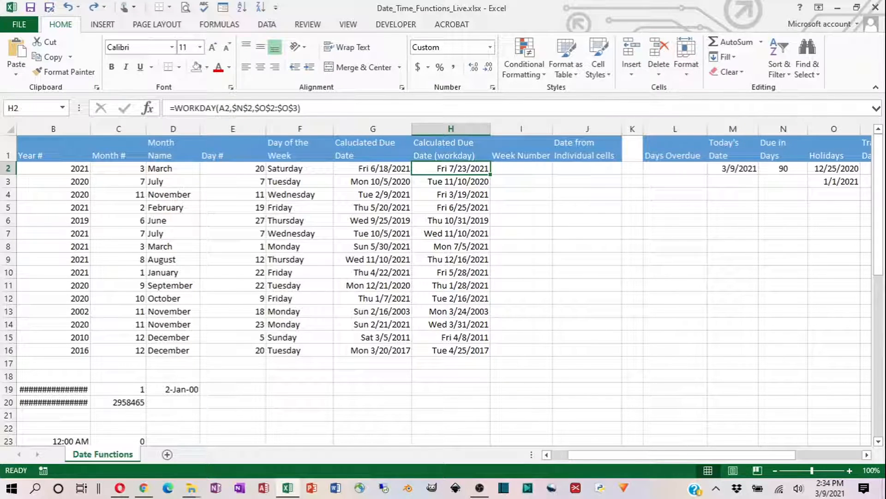
# - Build the days overdue formula in L2 as today's date in M2 minus the workday due date in H2
pyautogui.click(660, 171)
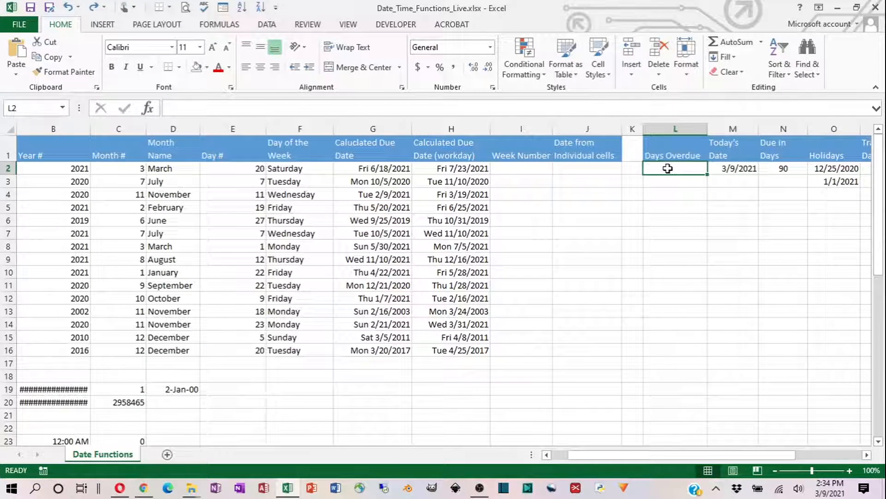
pyautogui.click(739, 168)
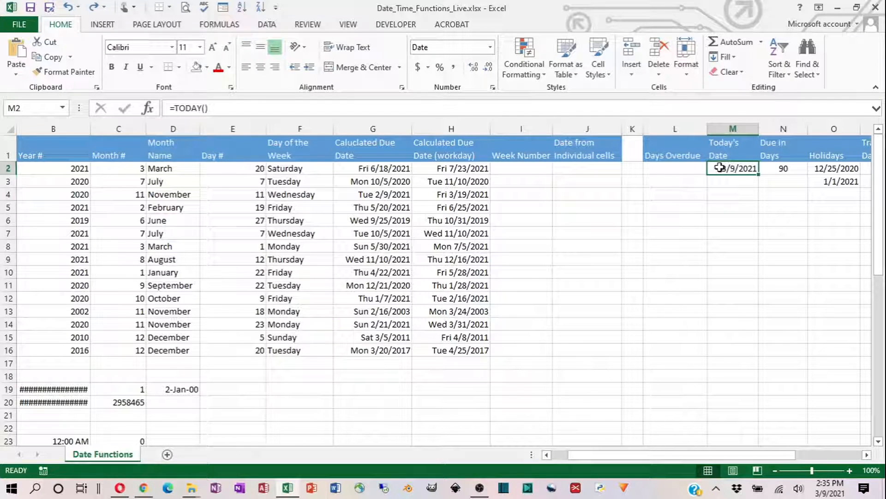
pyautogui.click(685, 169)
pyautogui.write('=')
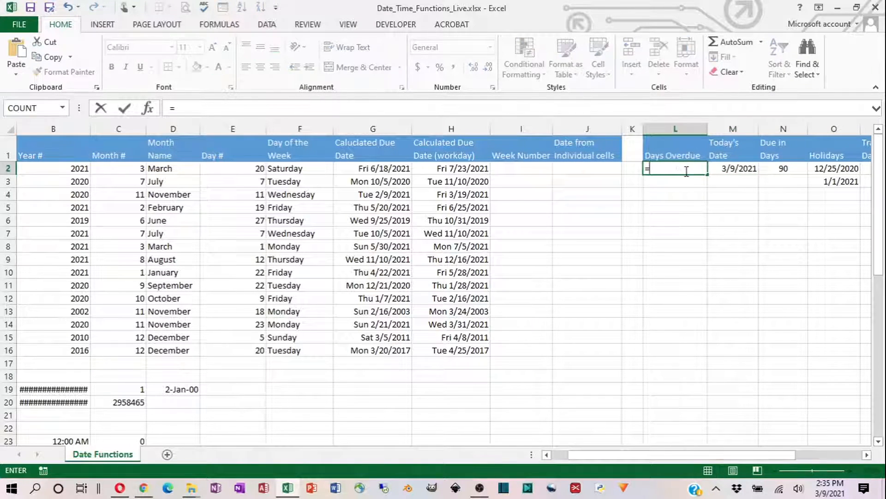
pyautogui.click(730, 167)
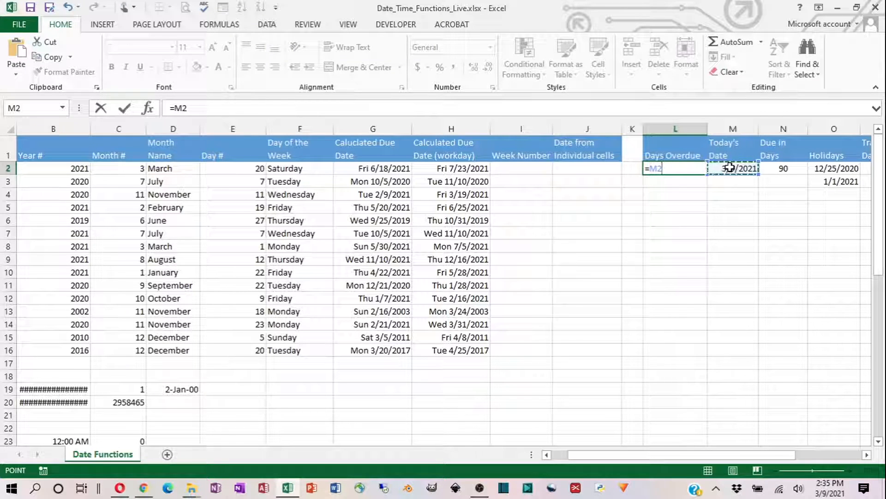
pyautogui.write('-')
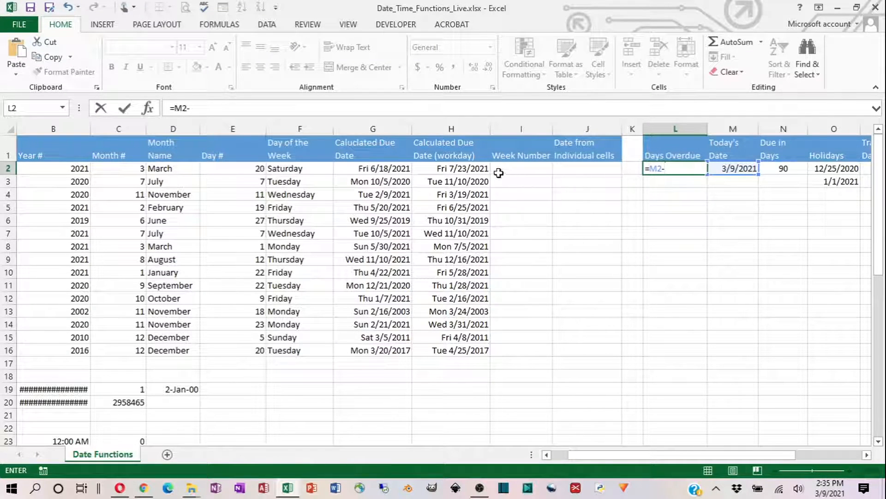
pyautogui.click(463, 169)
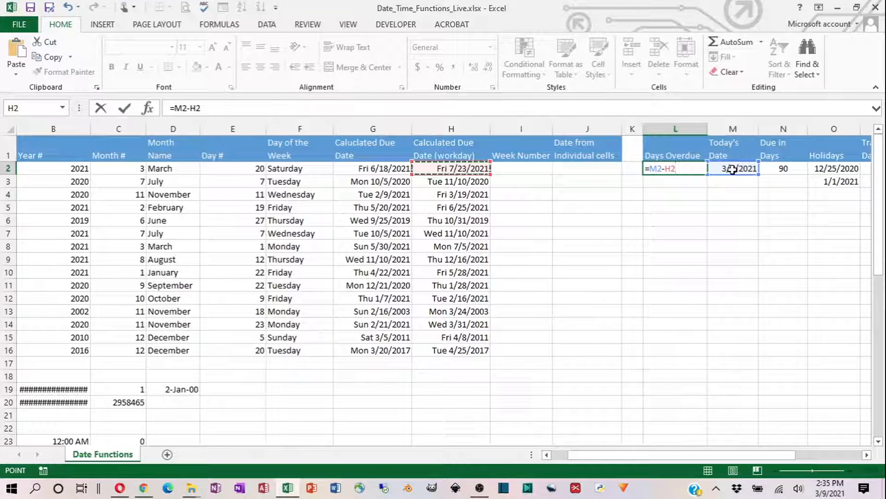
# - Make the M2 reference absolute so L2 holds =$M$2-H2, and fill the formula down through L16
pyautogui.doubleClick(656, 169)
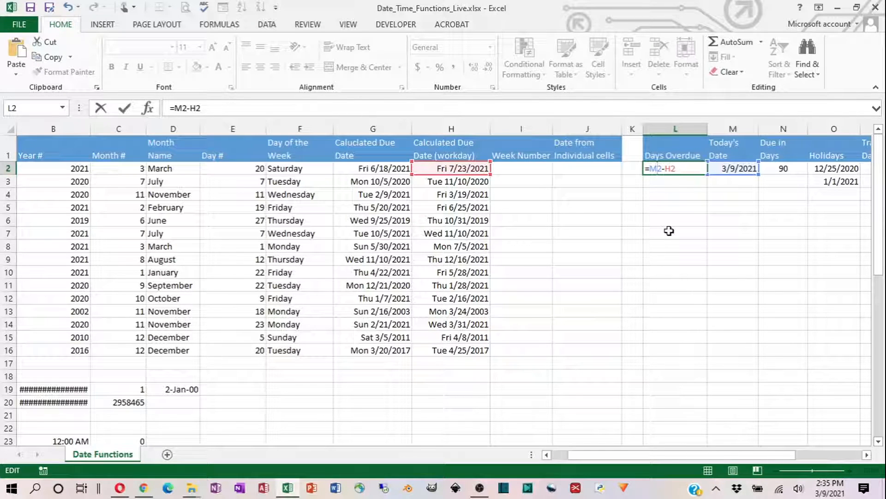
pyautogui.press('F4')
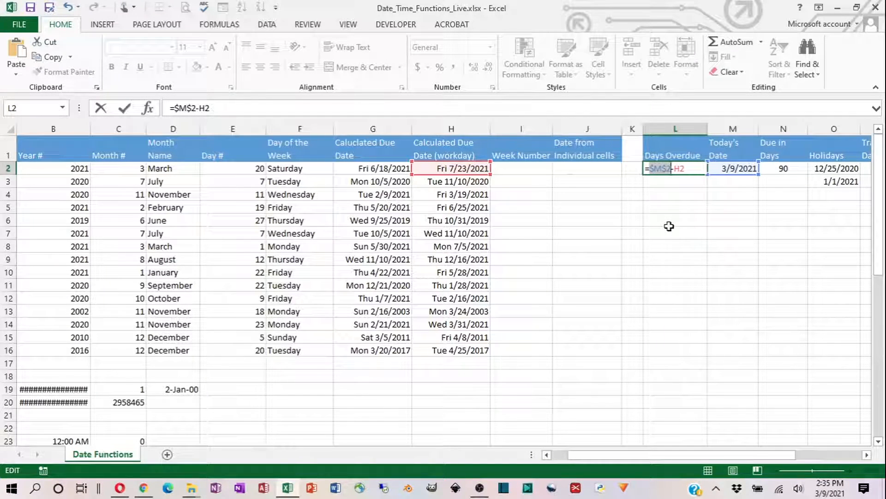
pyautogui.click(124, 110)
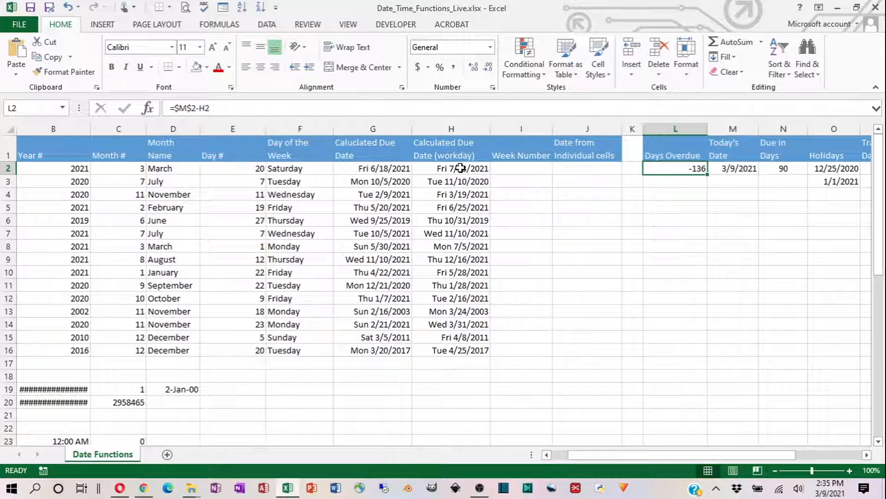
pyautogui.doubleClick(708, 177)
pyautogui.doubleClick(708, 176)
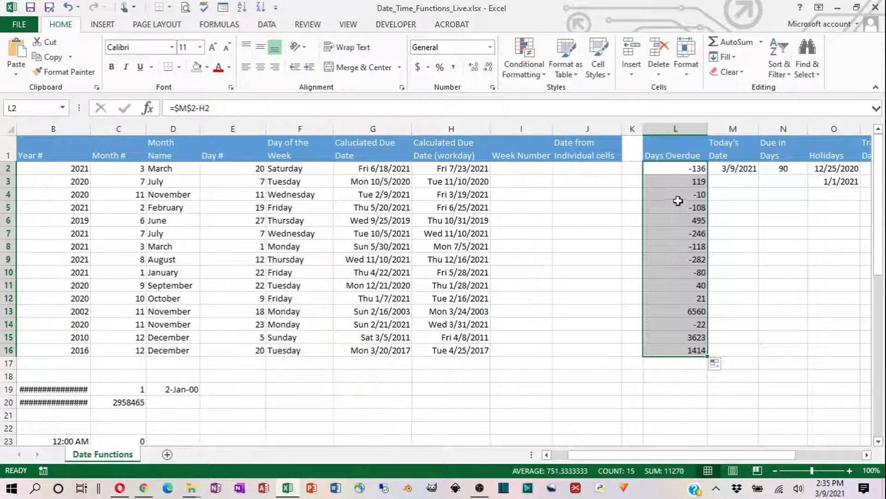
# - Examine the positive and negative results in the Days Overdue column to compare overdue and not-yet-due rows
pyautogui.click(675, 182)
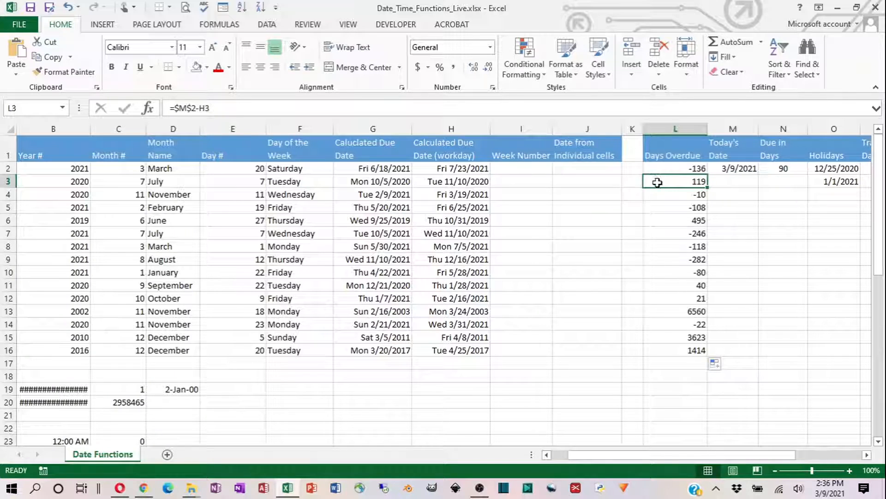
pyautogui.click(671, 220)
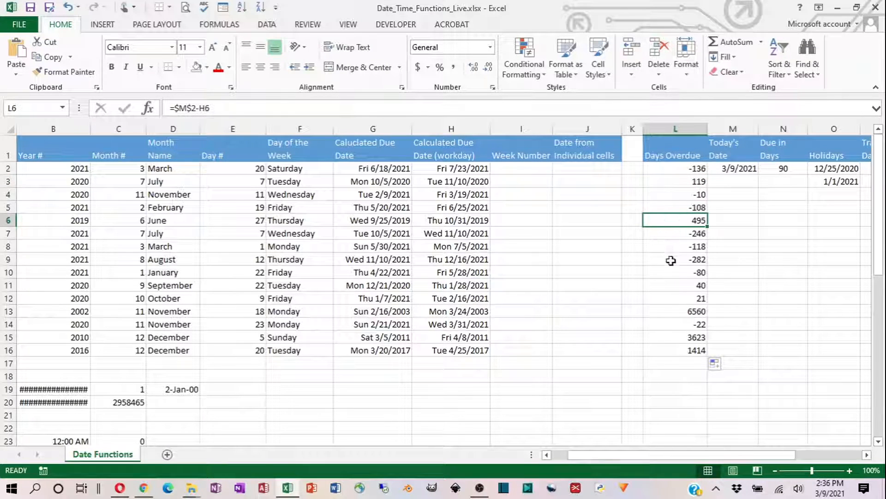
pyautogui.click(676, 312)
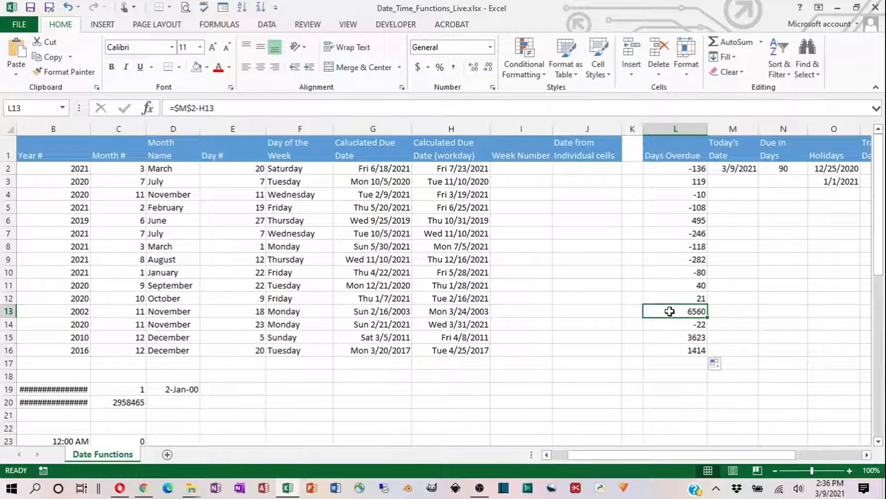
pyautogui.click(678, 167)
pyautogui.click(669, 198)
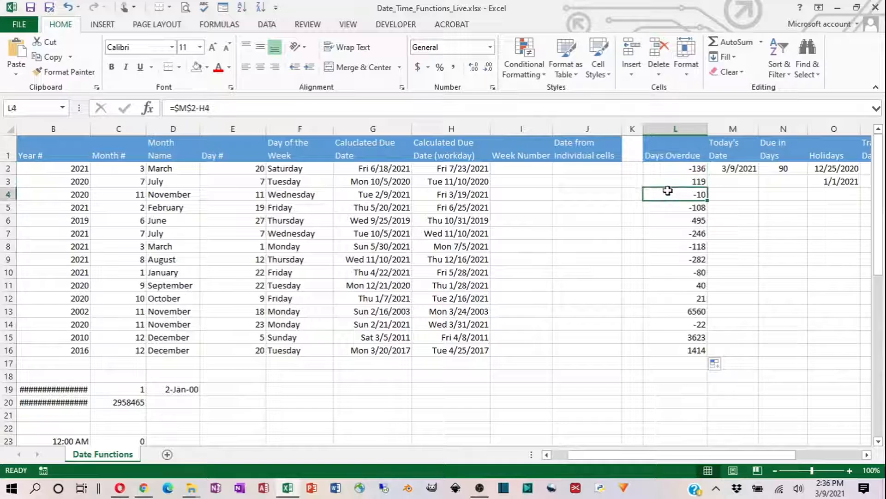
pyautogui.click(676, 220)
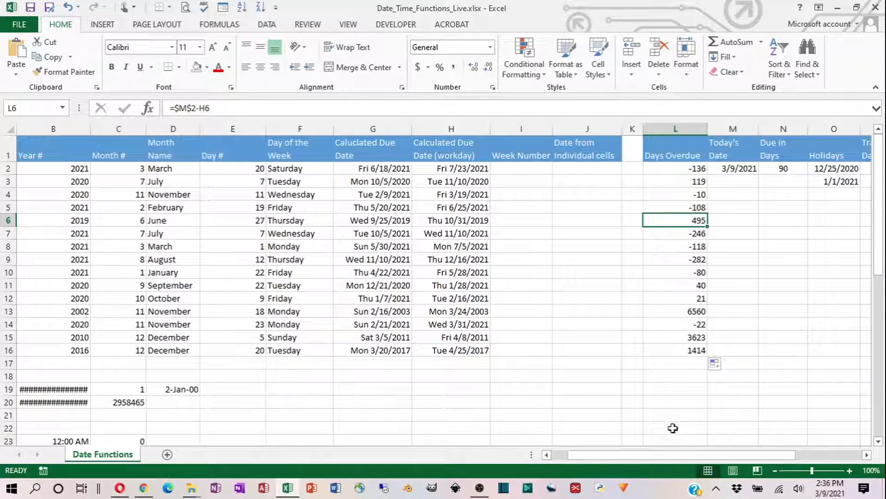
# - Start a new conditional formatting rule for B2:J16 that uses a formula to determine which cells to format
pyautogui.moveTo(628, 457); pyautogui.dragTo(600, 453)
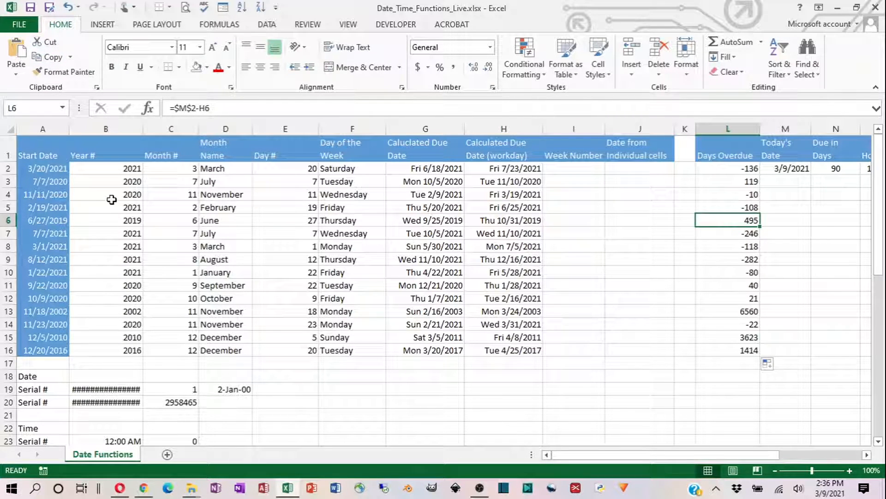
pyautogui.moveTo(111, 167); pyautogui.dragTo(607, 351)
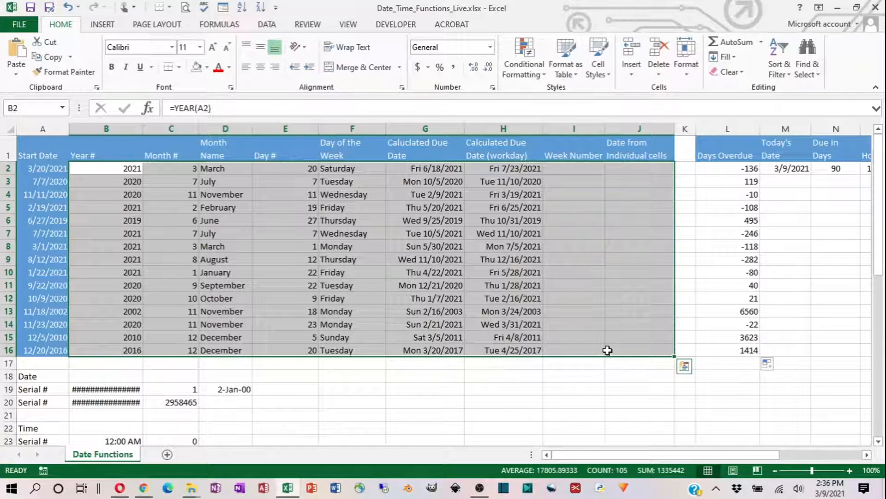
pyautogui.moveTo(106, 173); pyautogui.dragTo(625, 344)
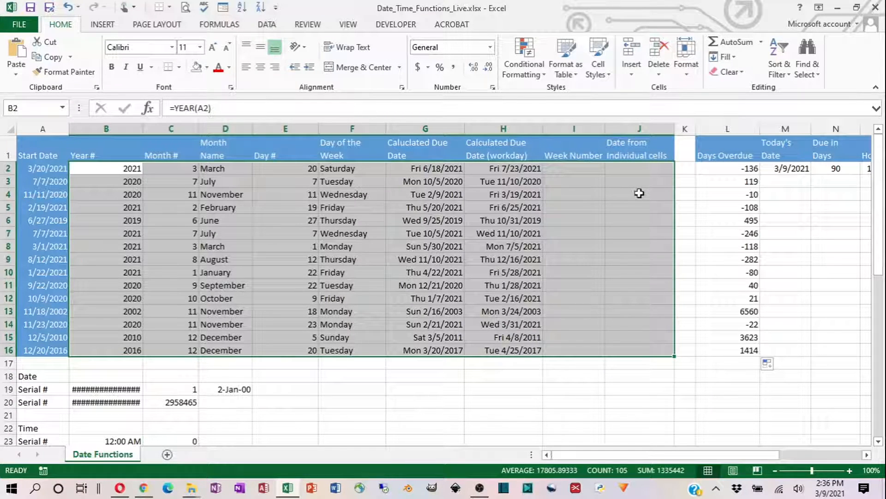
pyautogui.click(520, 63)
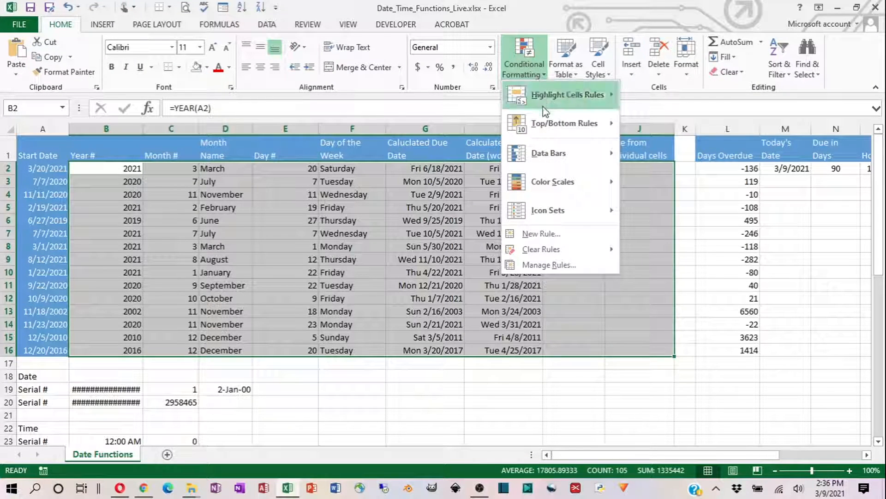
pyautogui.click(532, 234)
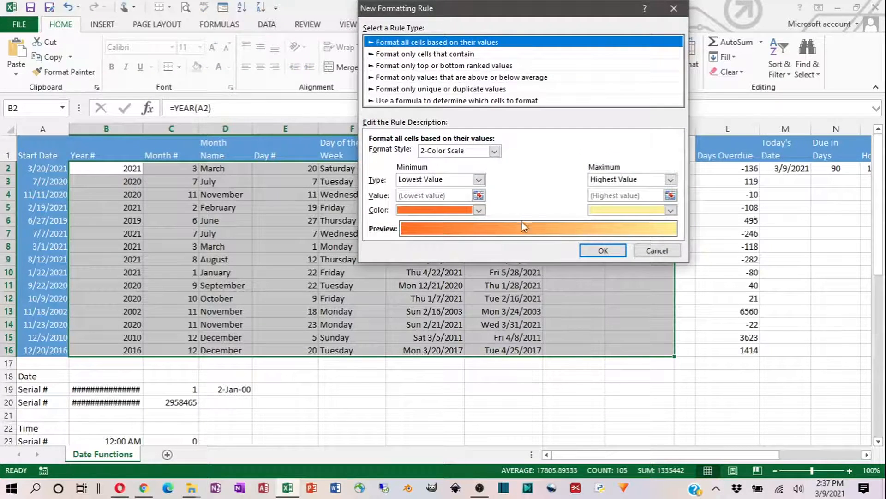
pyautogui.click(422, 101)
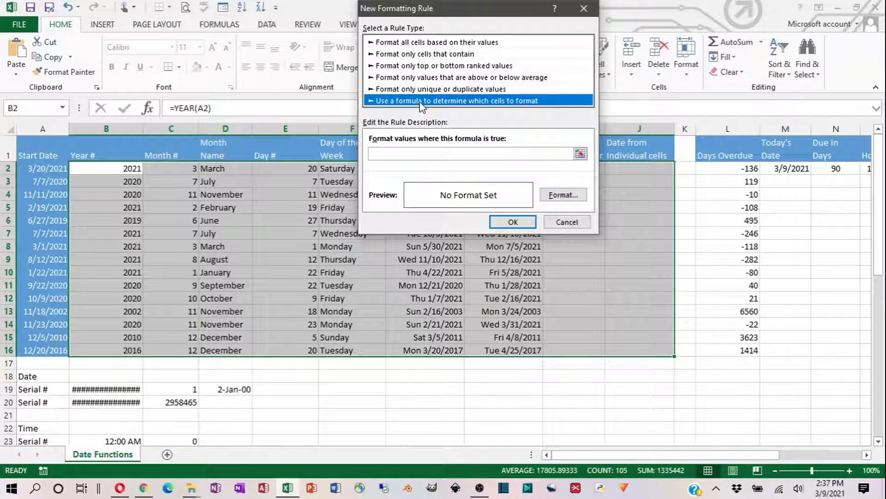
# - Enter =$L2>$N$2 as the rule formula to compare each row's days overdue with the Due in Days value
pyautogui.click(393, 152)
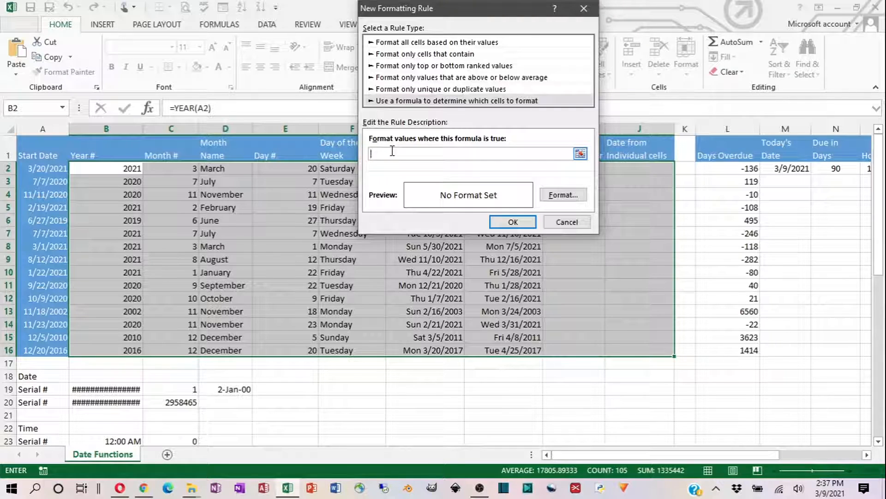
pyautogui.write('=')
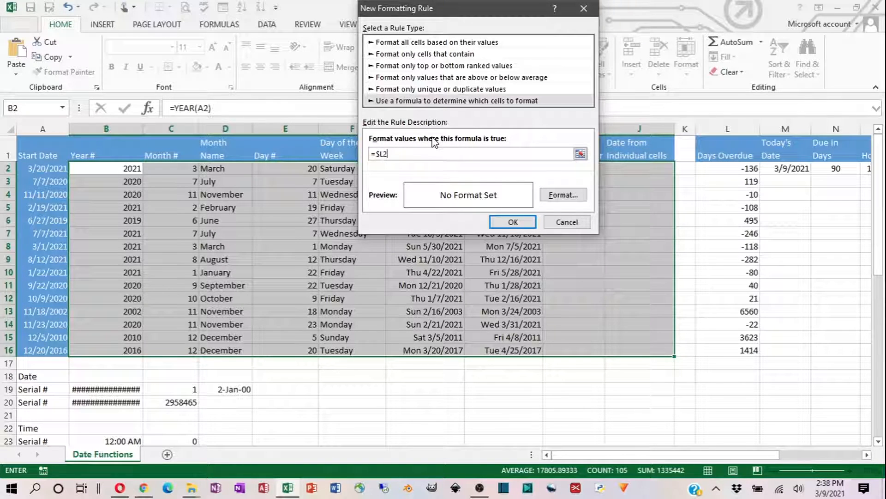
pyautogui.write('>')
pyautogui.click(833, 168)
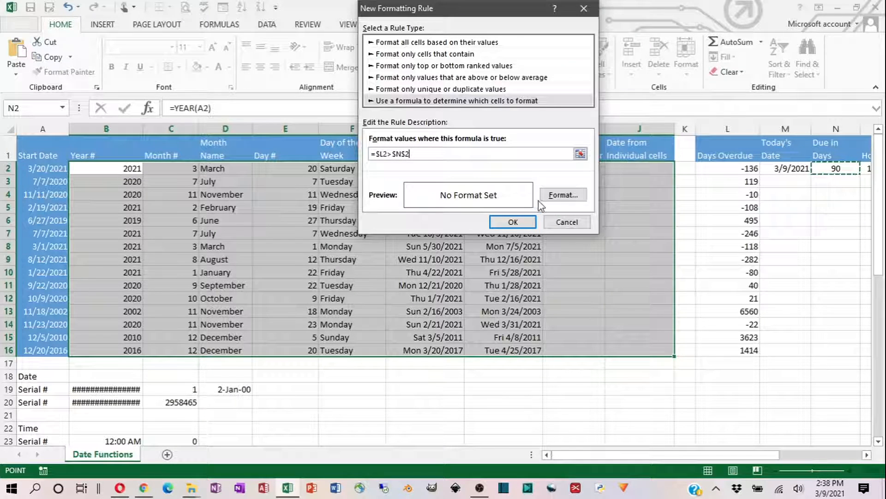
# - Set the conditional format's font color to a light gray theme shade
pyautogui.click(554, 198)
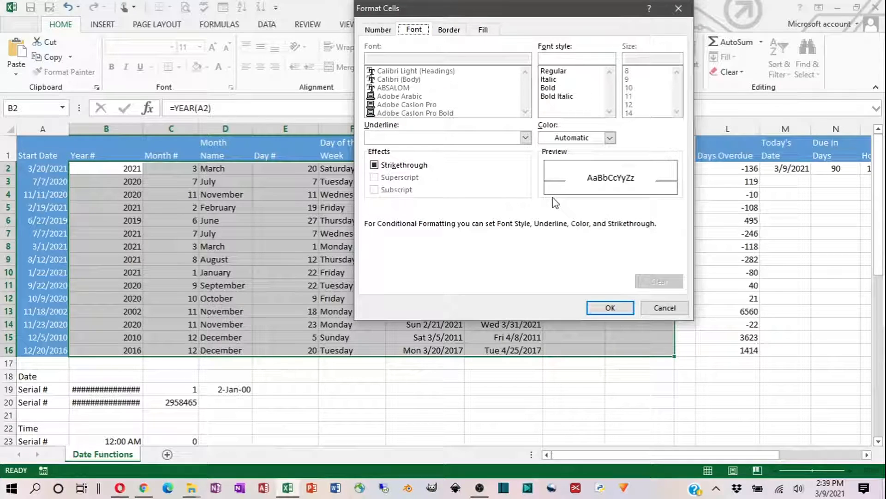
pyautogui.click(609, 138)
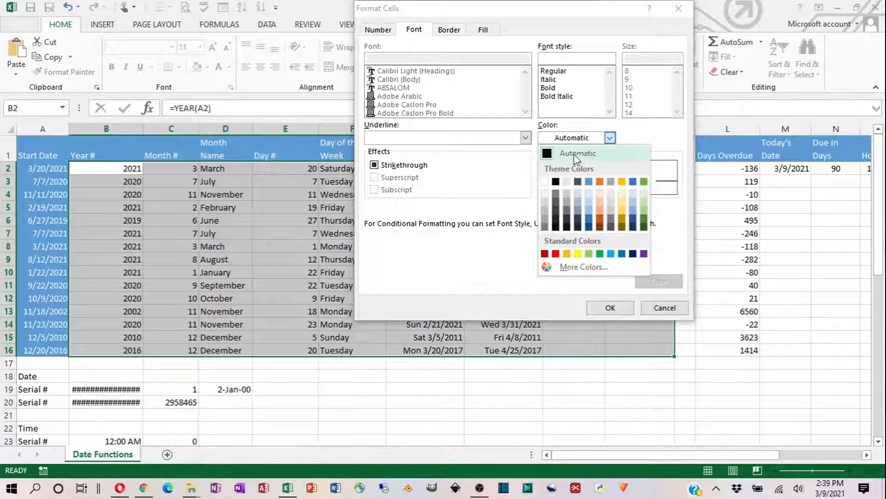
pyautogui.click(545, 198)
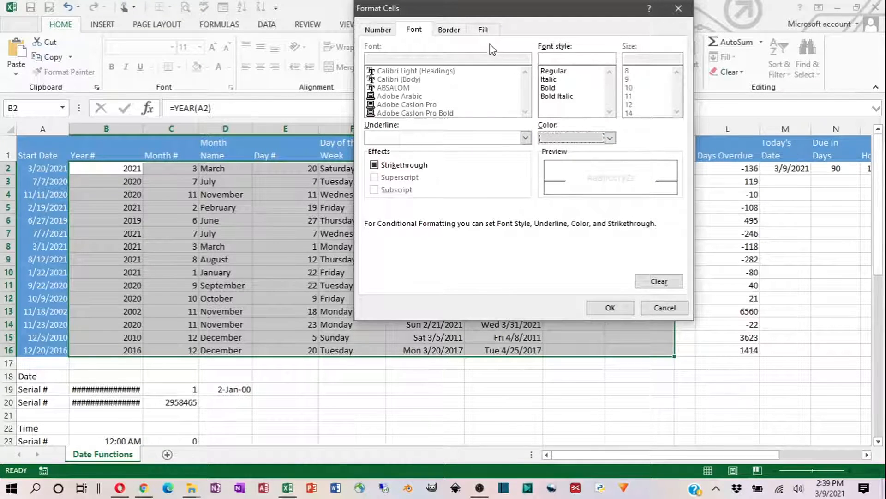
# - Give the conditional format a two-color horizontal gradient fill from orange to red and accept the format
pyautogui.click(483, 30)
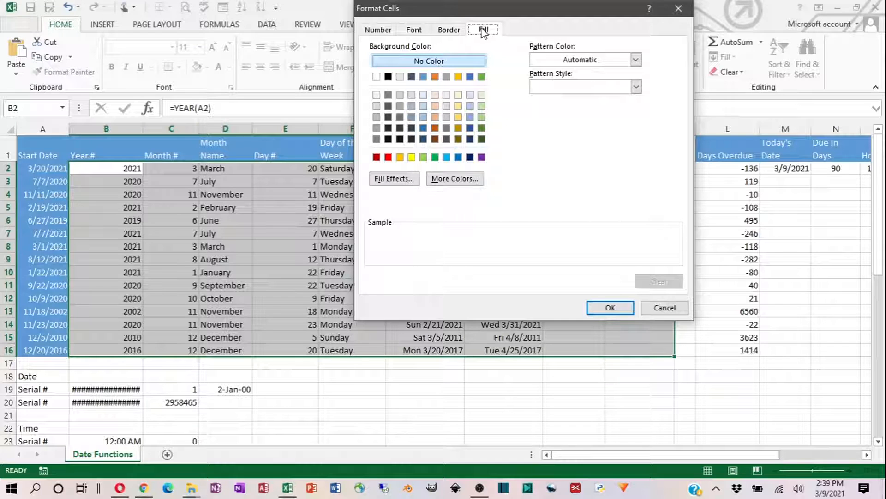
pyautogui.click(393, 178)
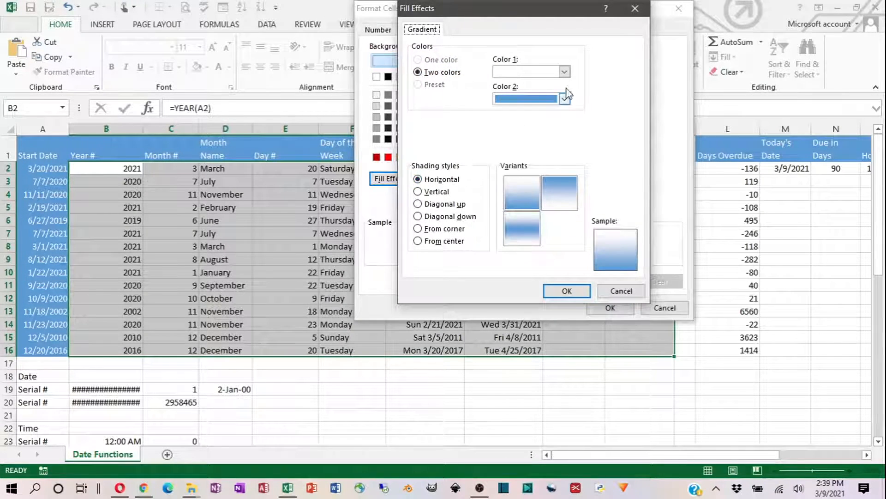
pyautogui.click(564, 72)
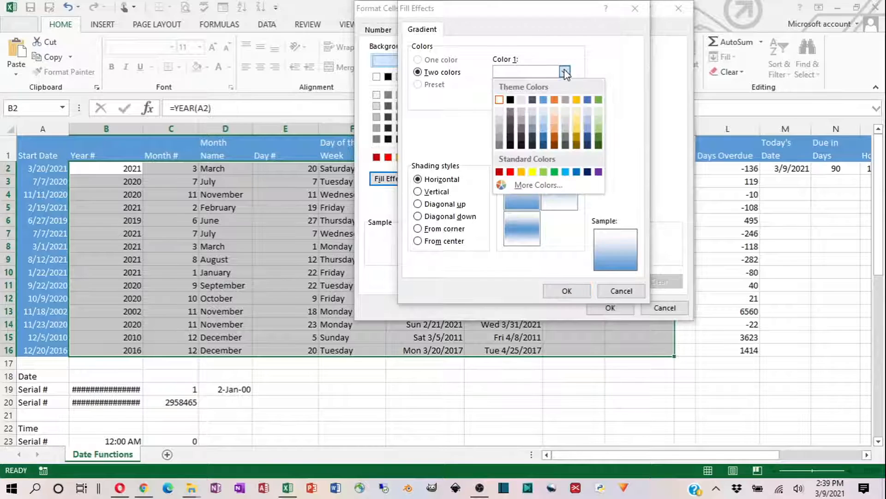
pyautogui.click(521, 171)
pyautogui.click(564, 98)
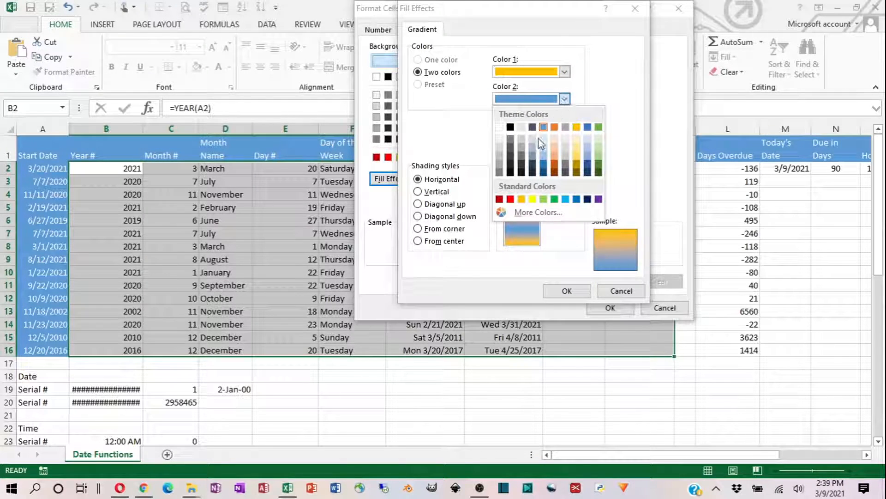
pyautogui.click(510, 199)
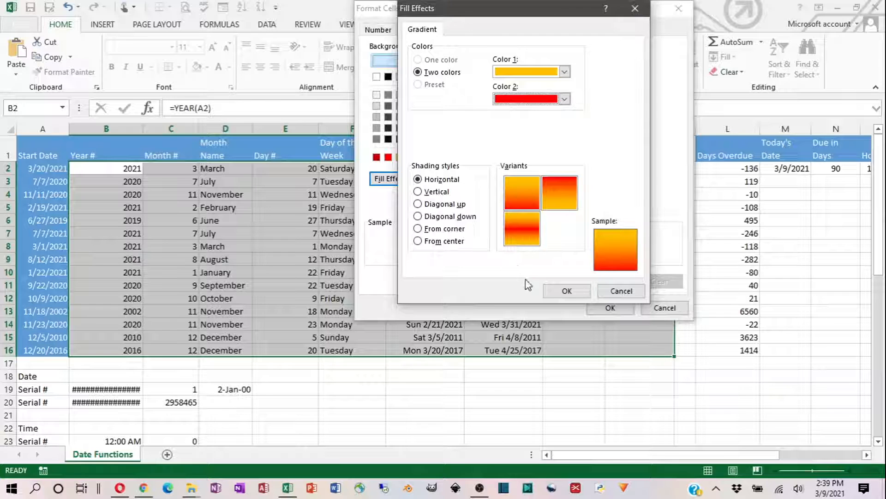
pyautogui.click(567, 291)
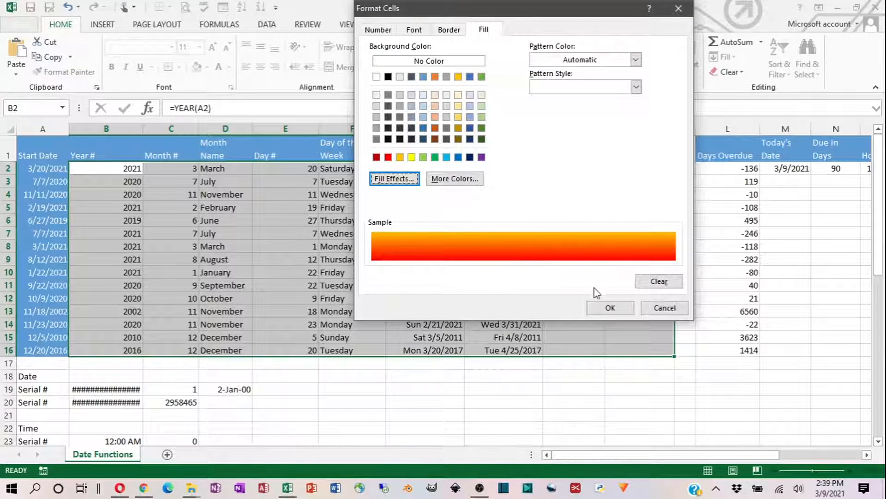
pyautogui.click(610, 308)
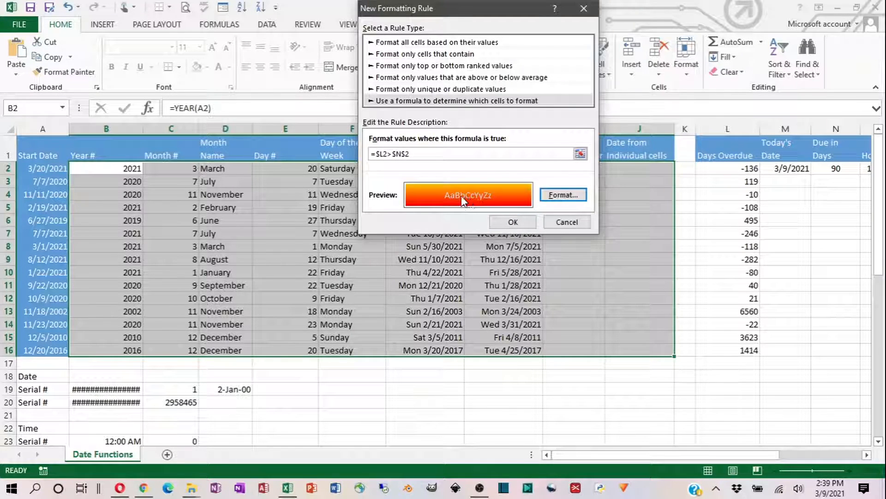
# - Set the conditional format's font style to Bold Italic and apply the new formatting rule to the selected range
pyautogui.click(564, 194)
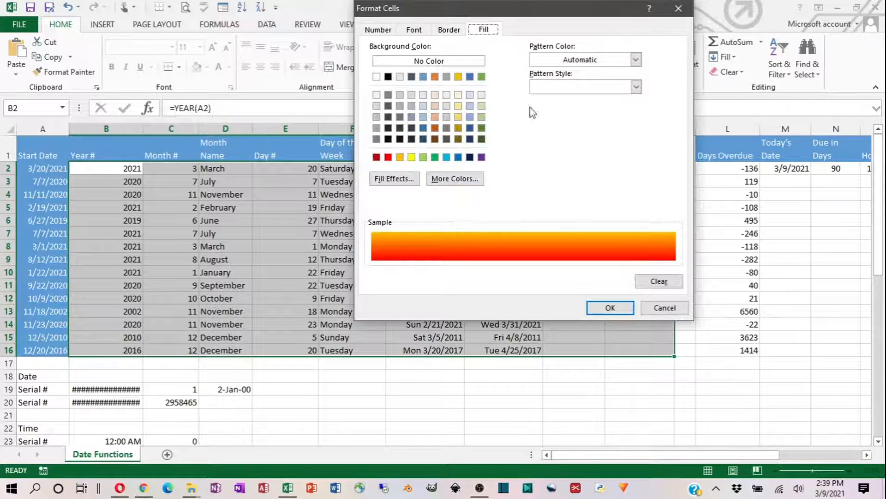
pyautogui.click(414, 30)
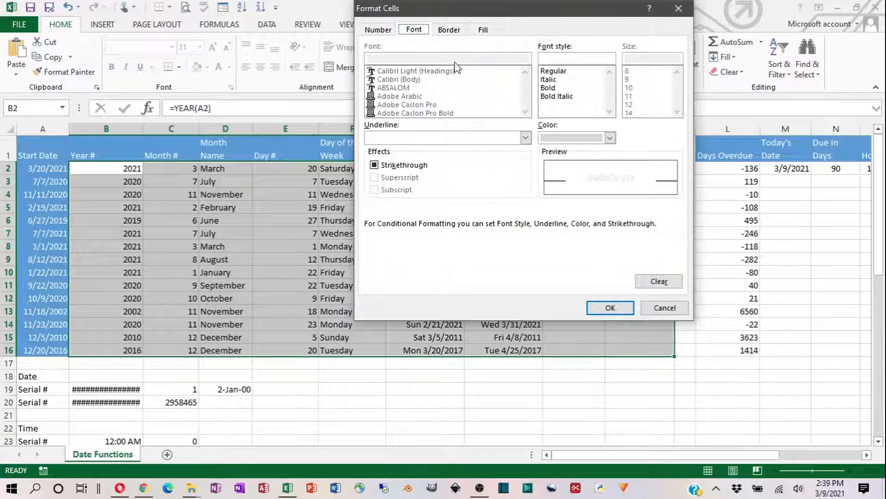
pyautogui.click(549, 97)
pyautogui.click(609, 307)
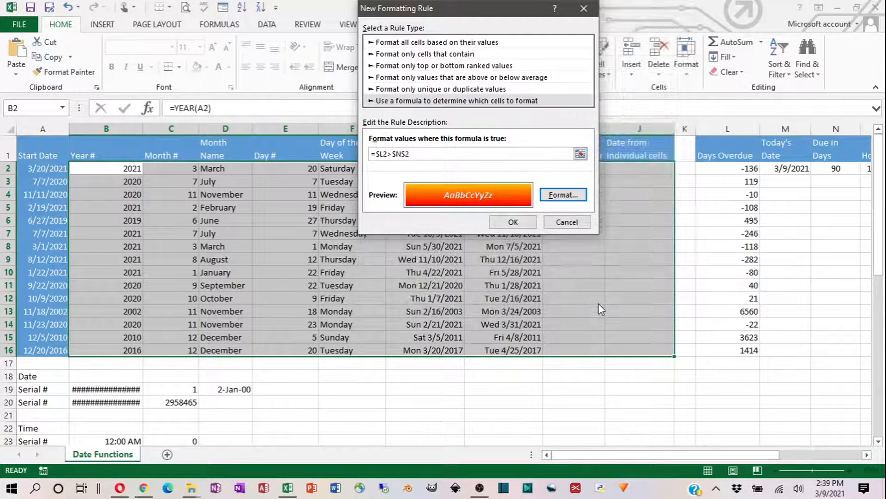
pyautogui.click(511, 222)
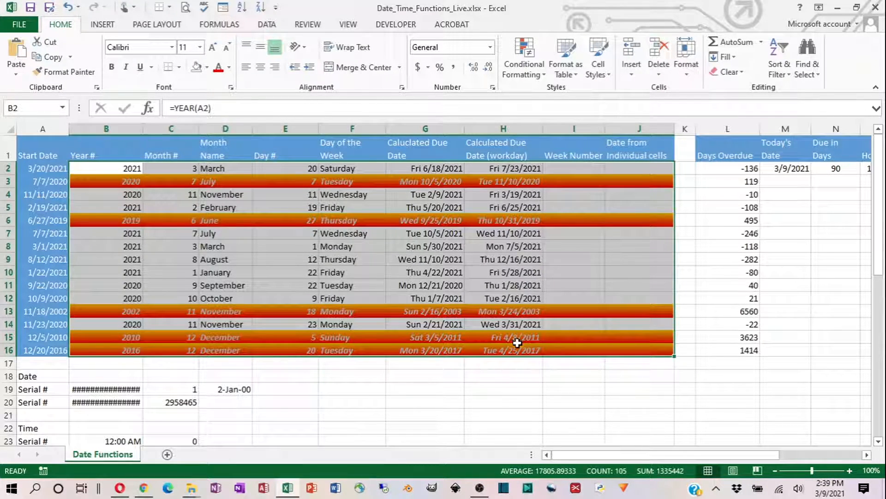
# - Change the Due in Days value in N2 to 45 to test the overdue highlighting
pyautogui.click(822, 171)
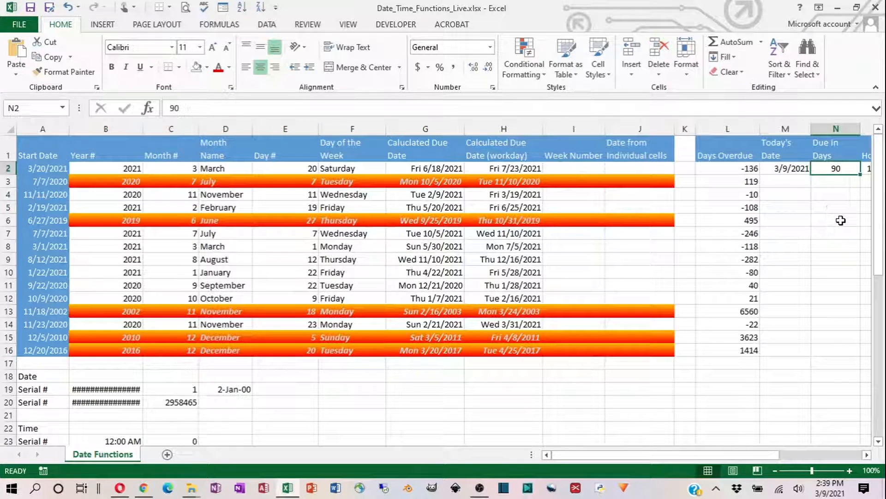
pyautogui.write('45')
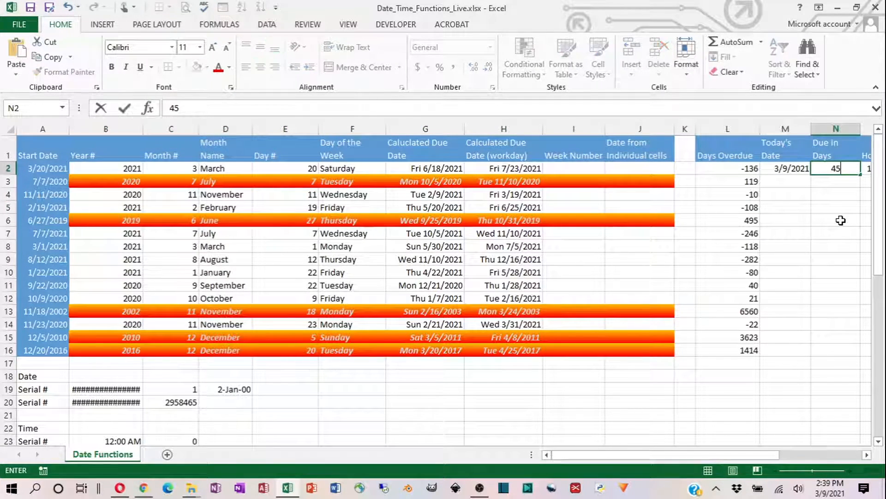
pyautogui.press('Return')
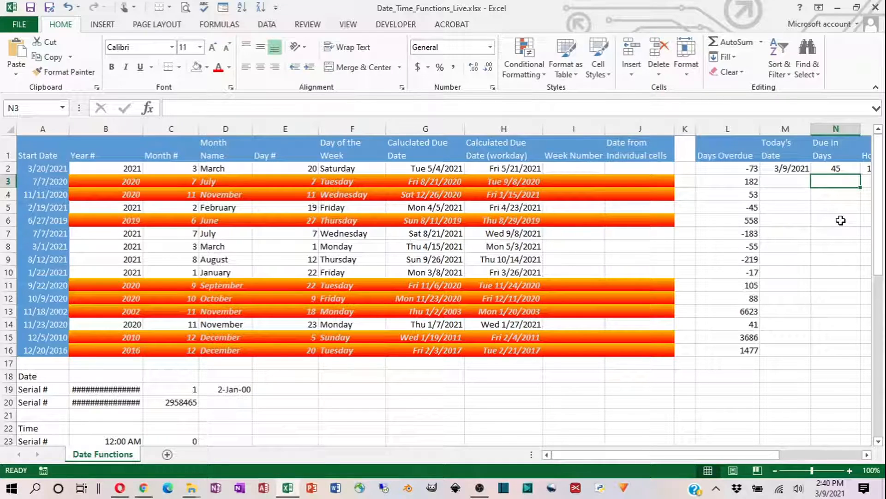
# - Change the Due in Days value in N2 to 120 and check the workday due date and days overdue formulas
pyautogui.click(835, 168)
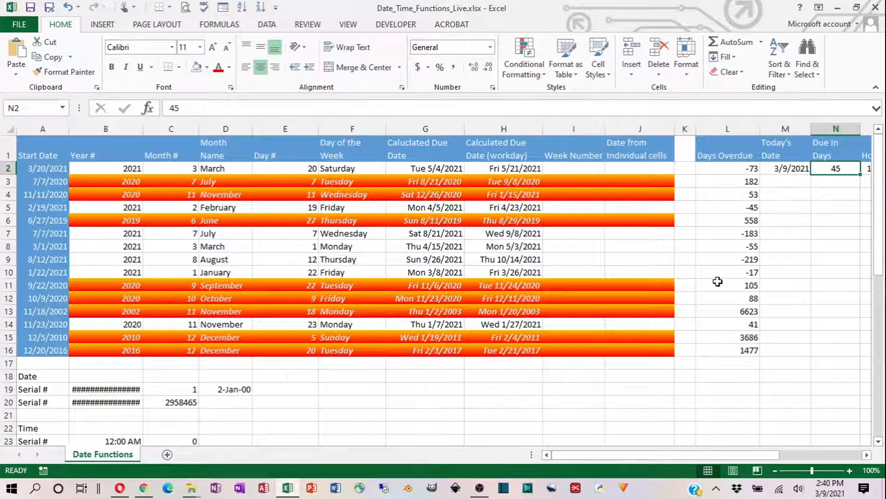
pyautogui.write('120')
pyautogui.press('Return')
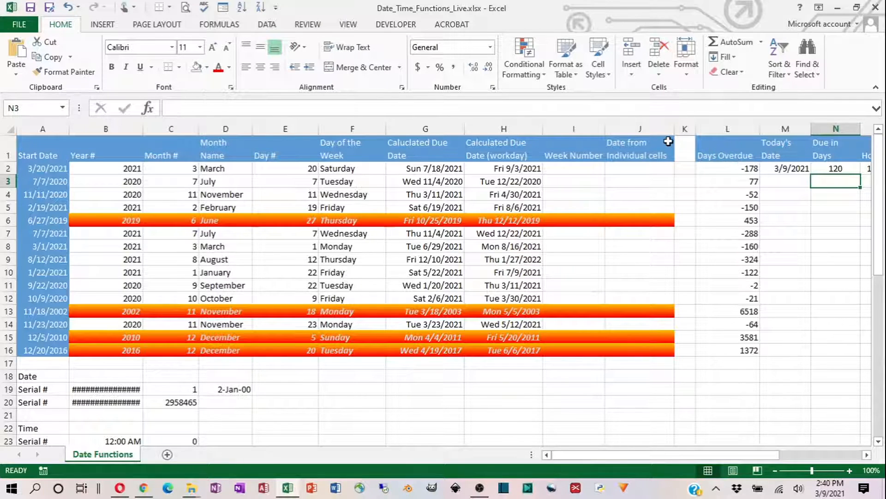
pyautogui.click(832, 167)
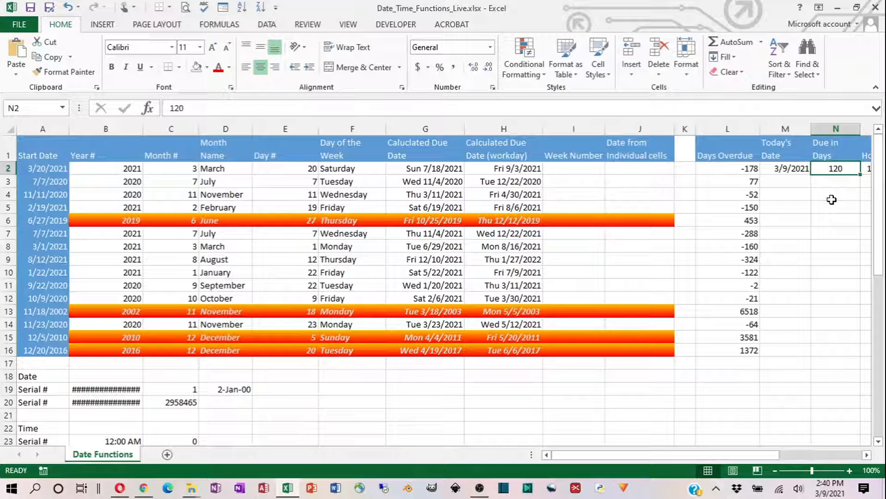
pyautogui.click(495, 169)
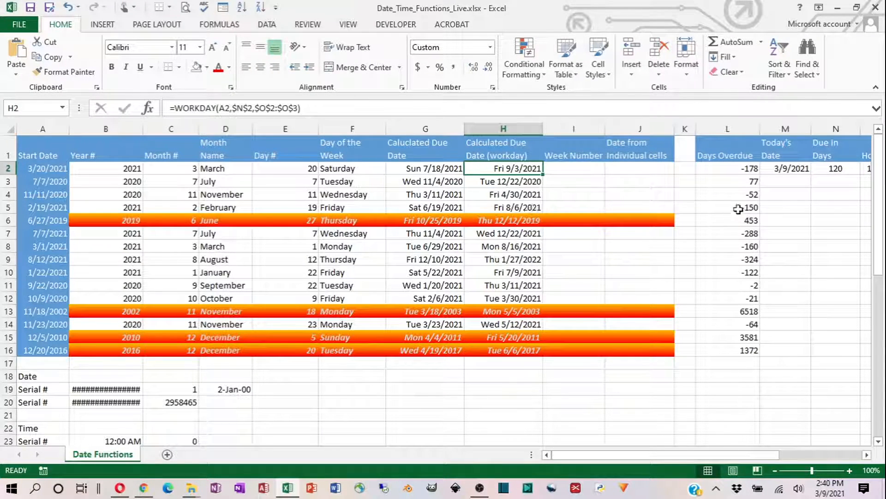
pyautogui.click(741, 167)
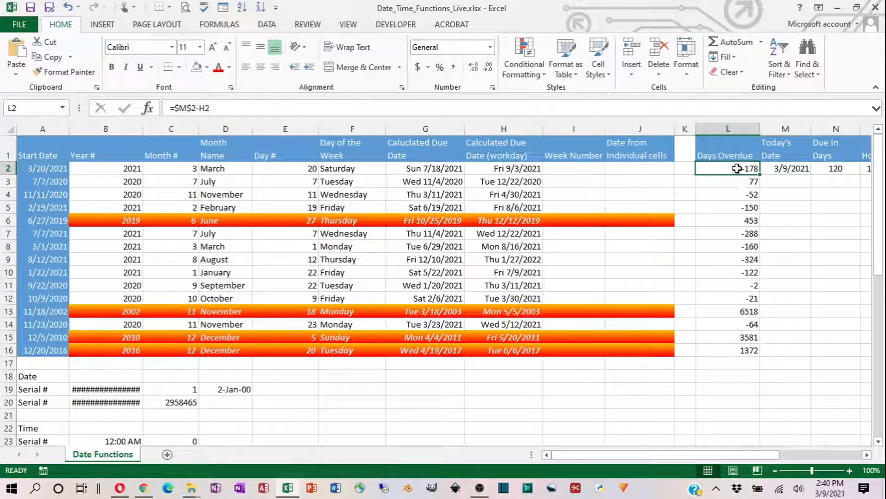
pyautogui.click(737, 178)
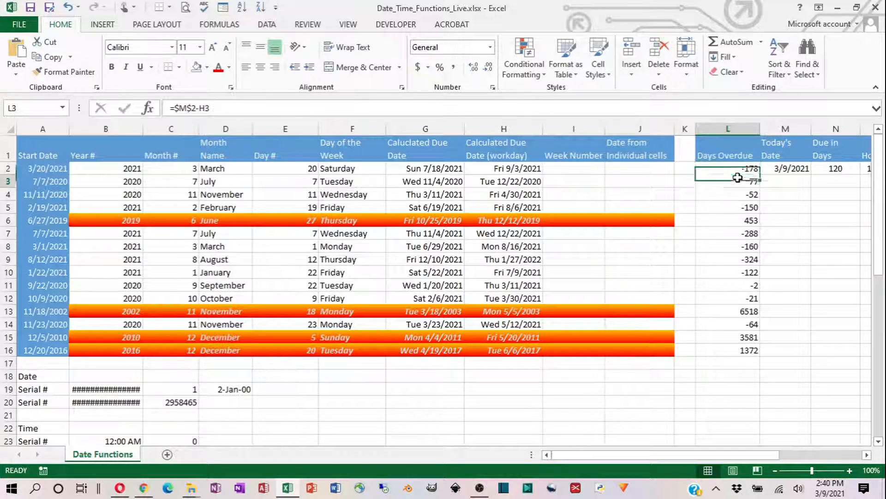
pyautogui.click(741, 210)
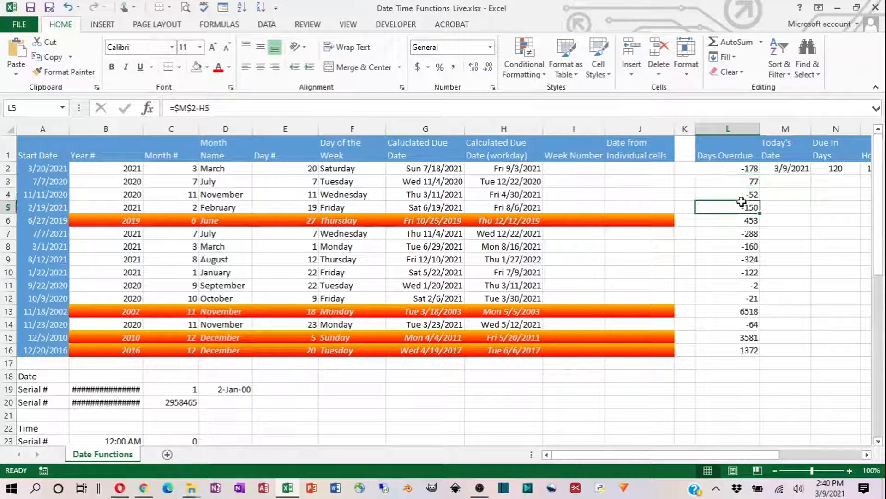
pyautogui.click(737, 225)
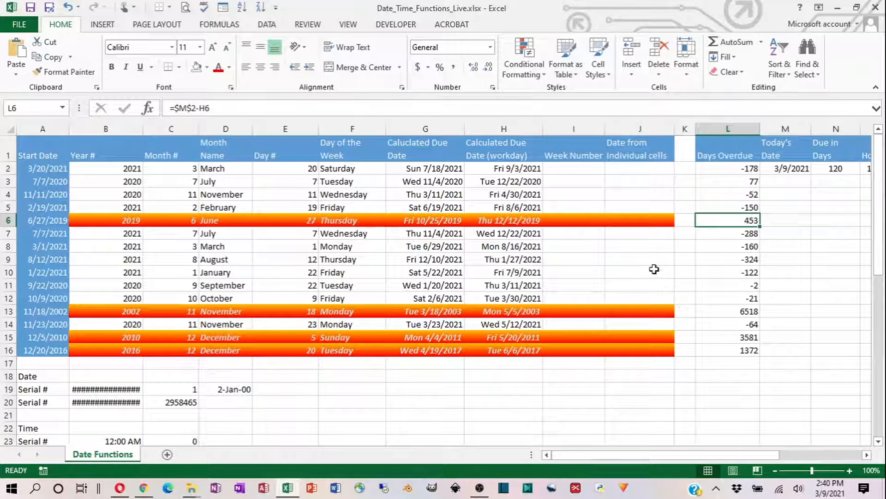
# - Set the Due in Days value in N2 back to 90
pyautogui.click(831, 169)
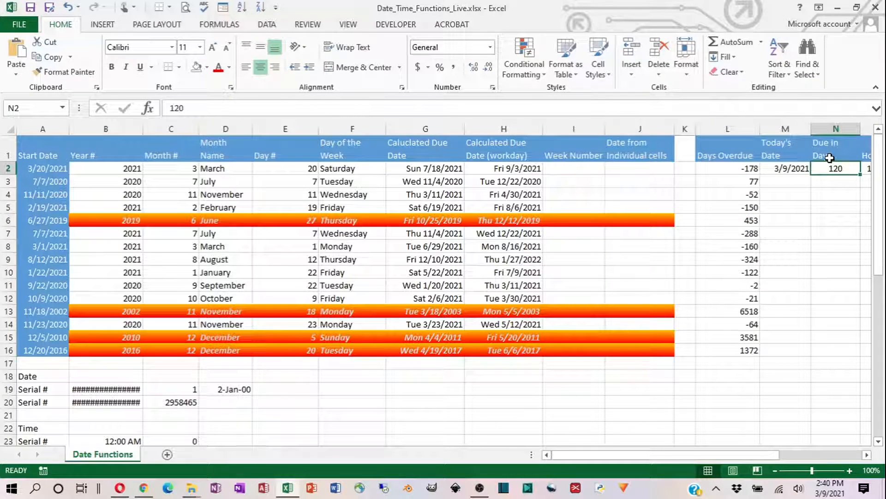
pyautogui.write('90')
pyautogui.press('Return')
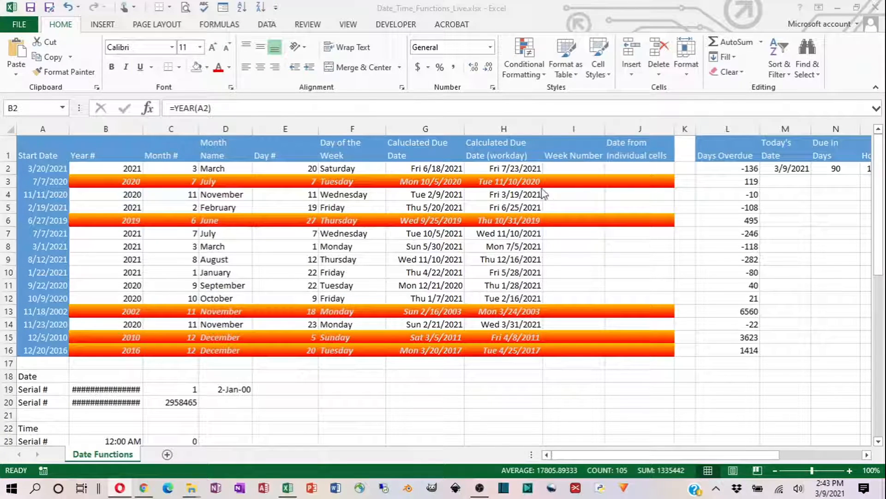
# - Enter =WEEKNUM(A2) in I2 under Week Number and fill the formula down through I16
pyautogui.click(565, 169)
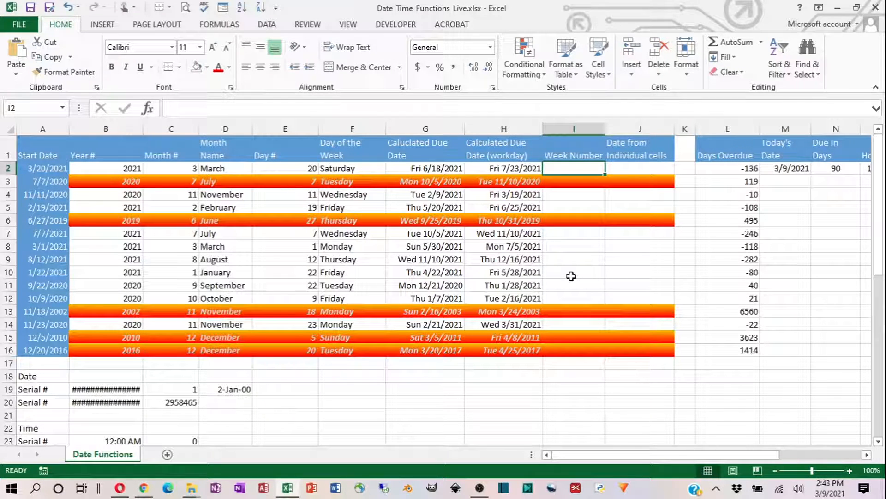
pyautogui.write('=wek')
pyautogui.press('BackSpace')
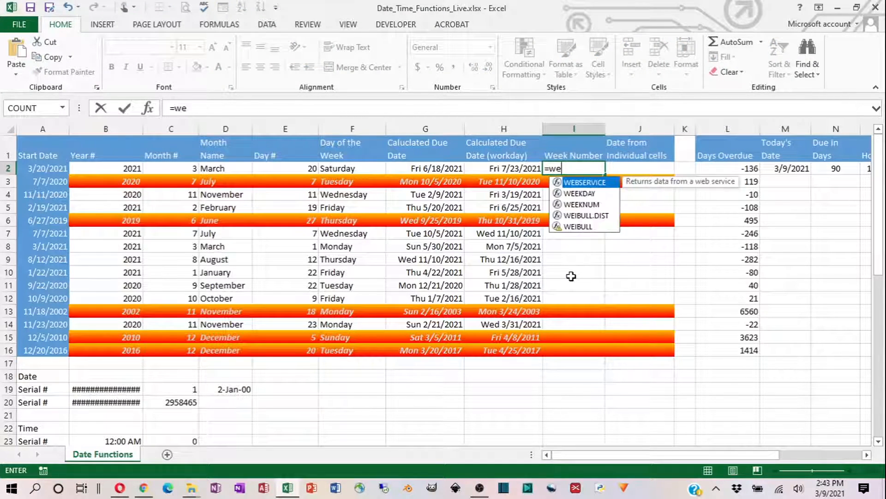
pyautogui.write('ek')
pyautogui.press('Down')
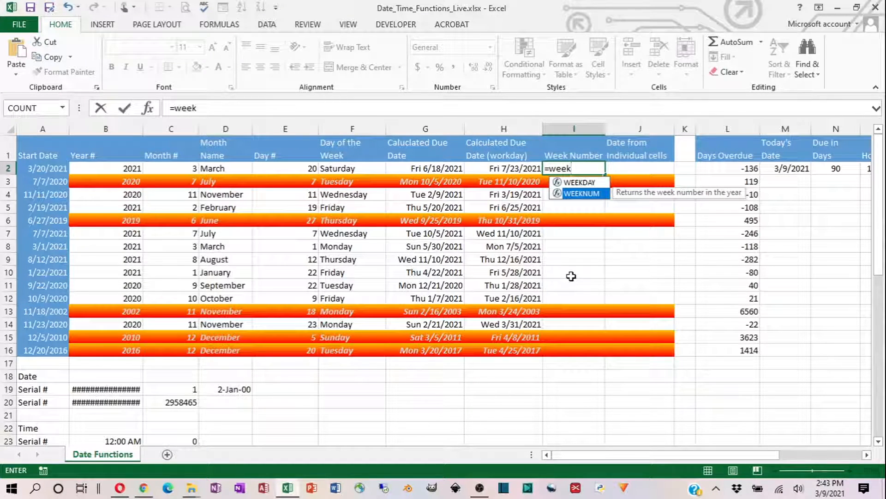
pyautogui.press('Tab')
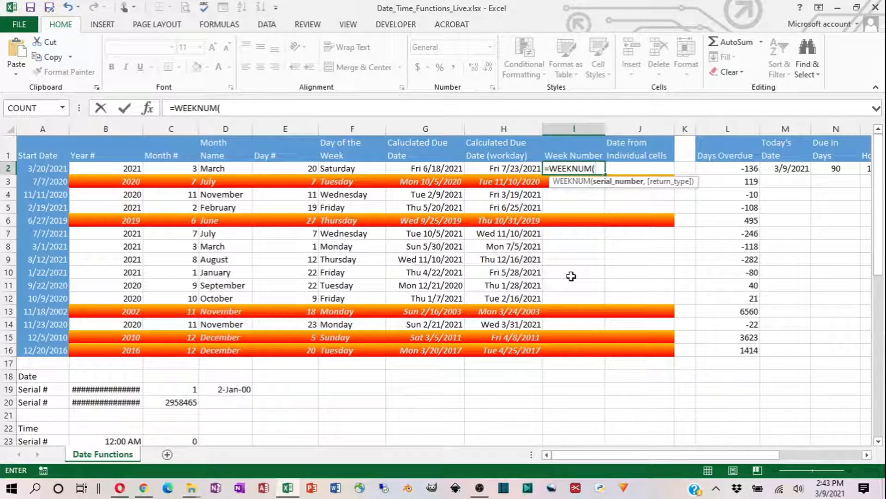
pyautogui.write('A2')
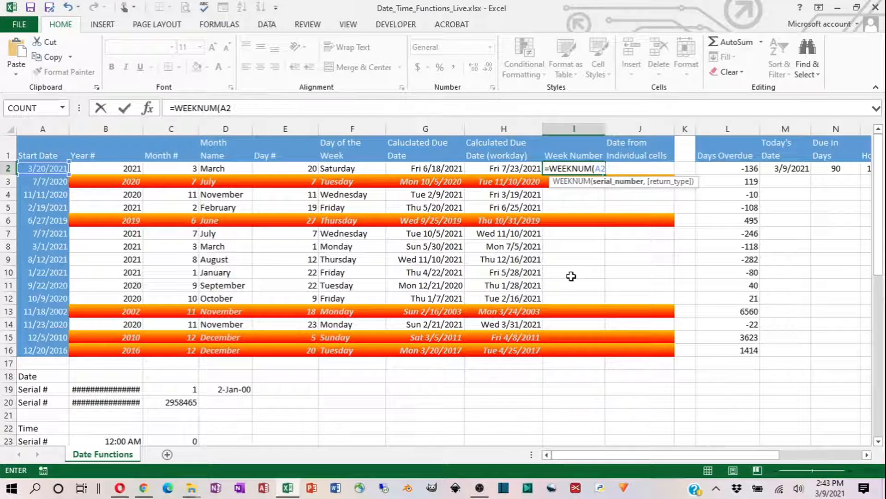
pyautogui.write(',')
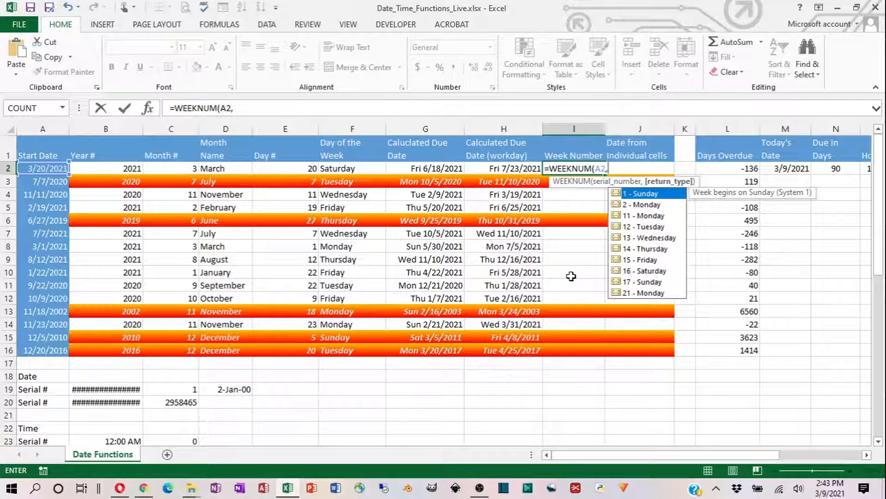
pyautogui.press('BackSpace')
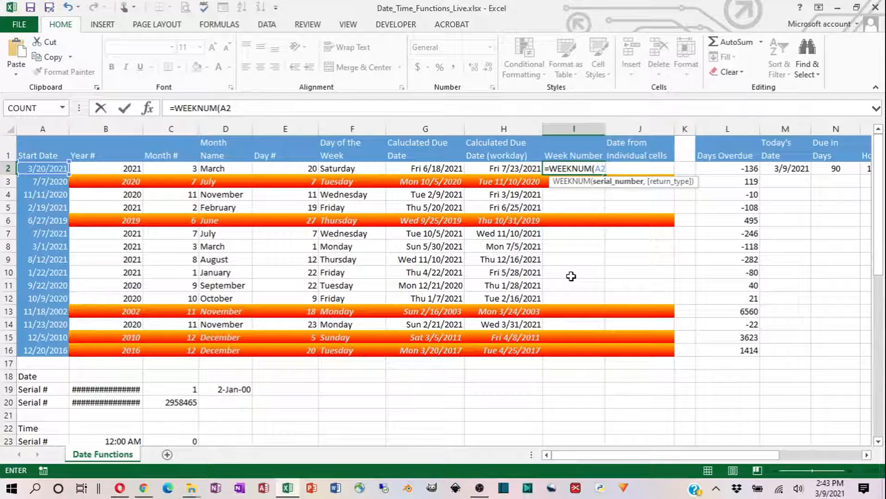
pyautogui.write(')')
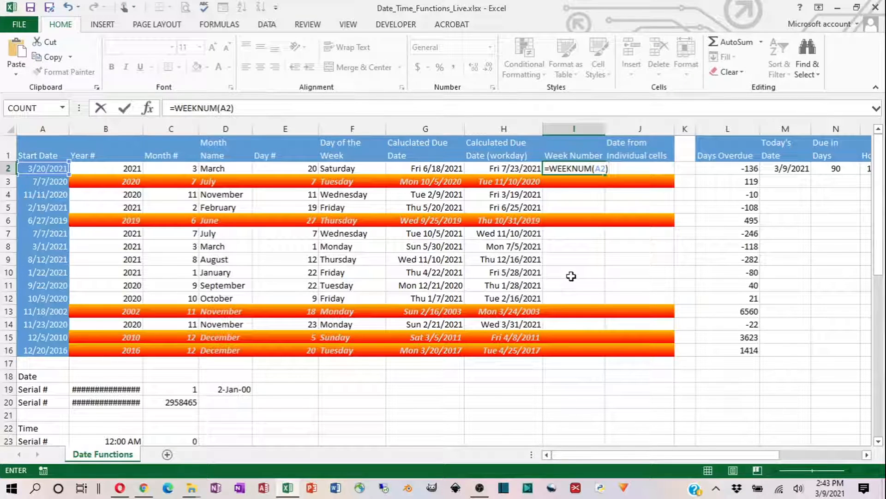
pyautogui.press('BackSpace')
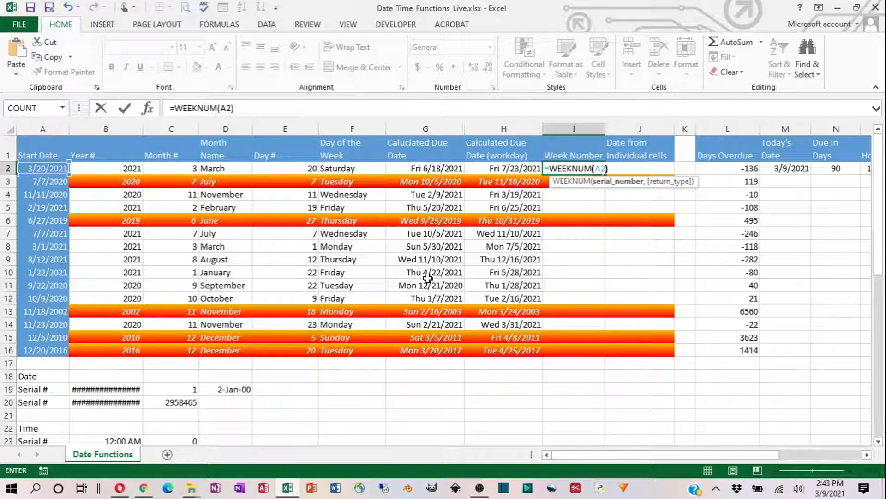
pyautogui.click(124, 109)
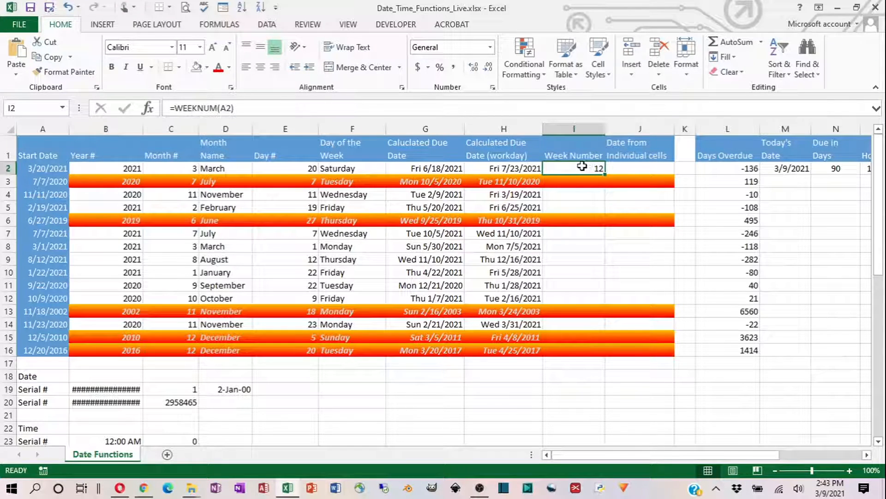
pyautogui.doubleClick(606, 175)
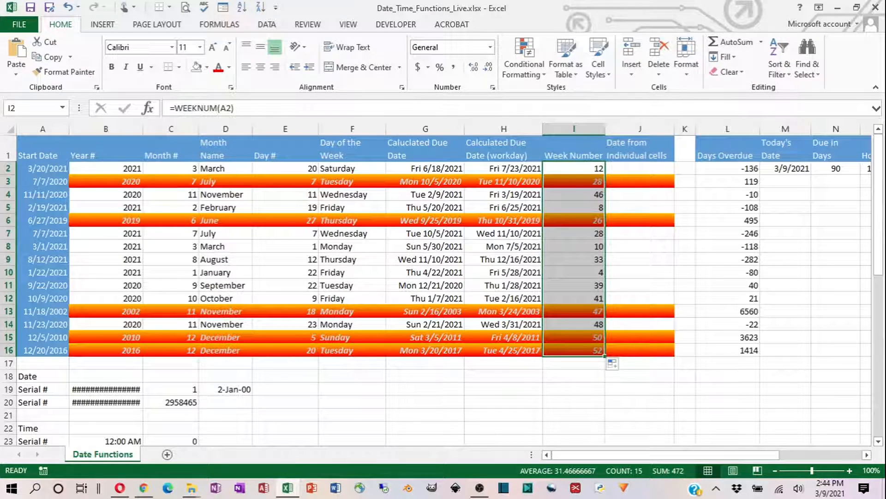
# - Enter =DATE(B2,C2,E2) in J2 under Date from Individual cells and fill the formula down through J16
pyautogui.click(648, 167)
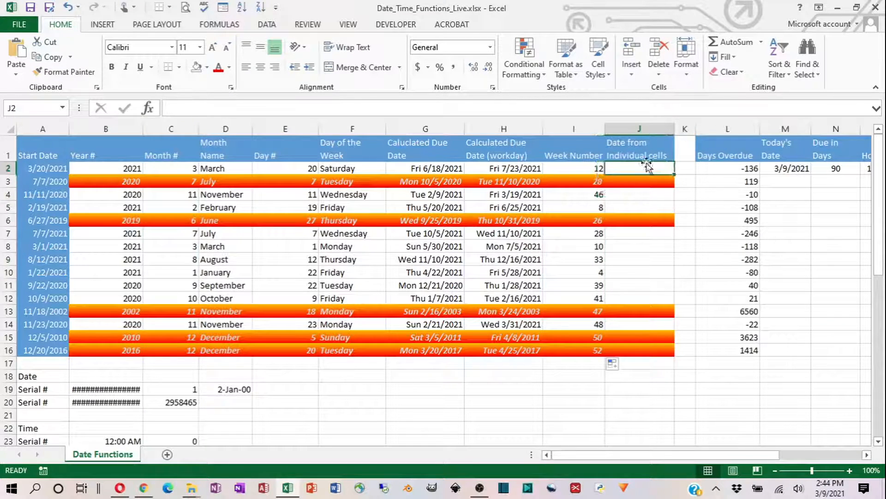
pyautogui.click(115, 169)
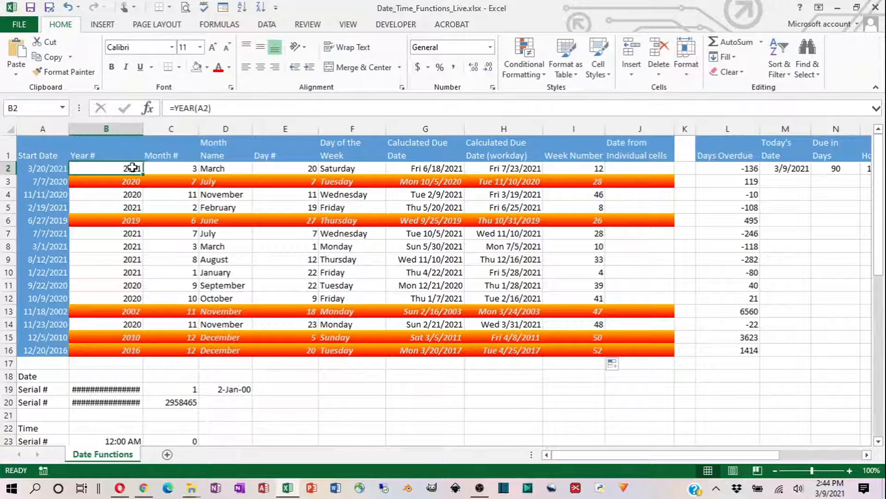
pyautogui.click(176, 169)
pyautogui.click(280, 168)
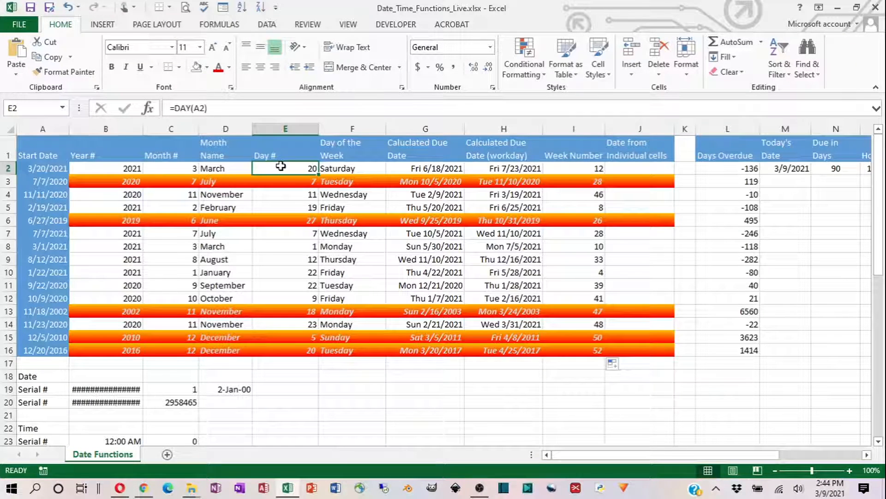
pyautogui.click(658, 168)
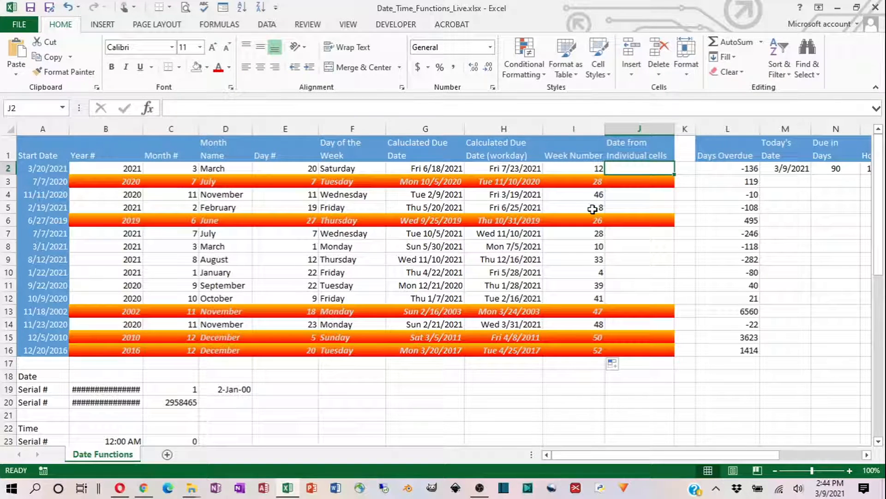
pyautogui.write('=date')
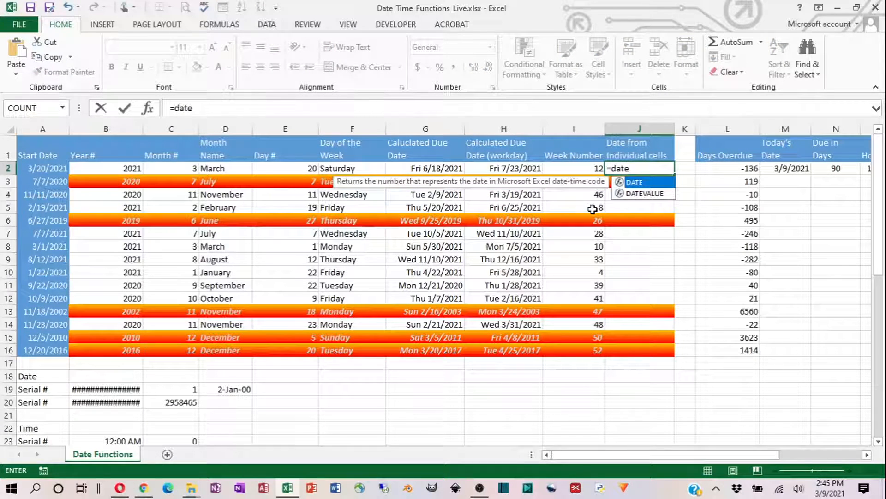
pyautogui.press('Tab')
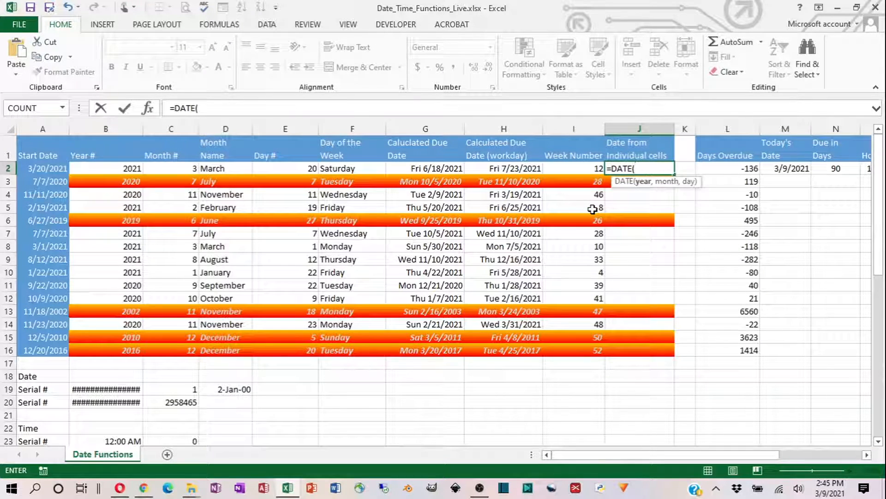
pyautogui.click(112, 168)
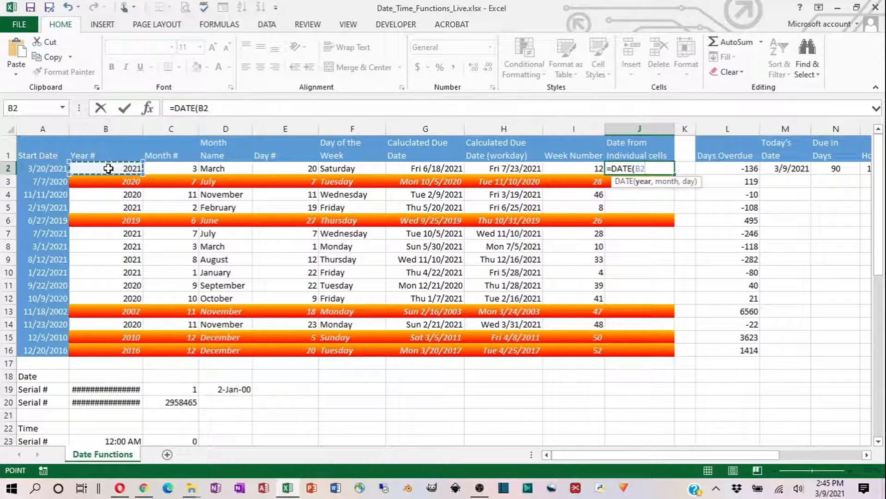
pyautogui.write(',')
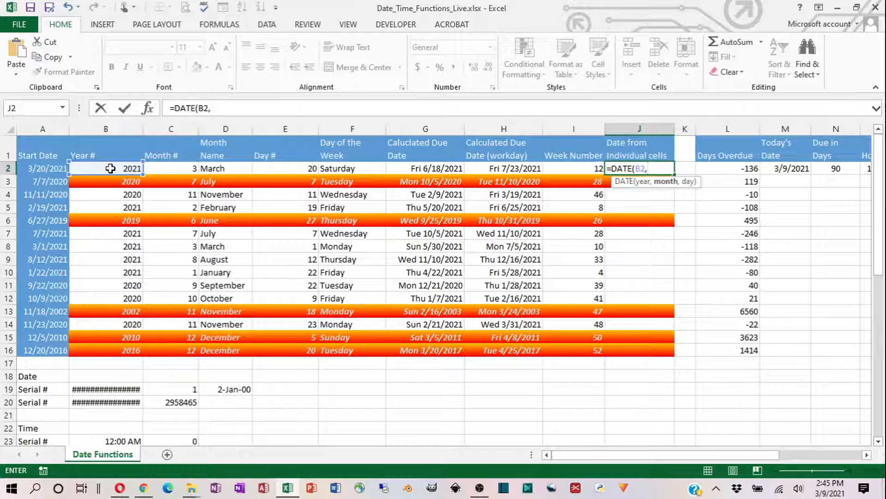
pyautogui.click(166, 167)
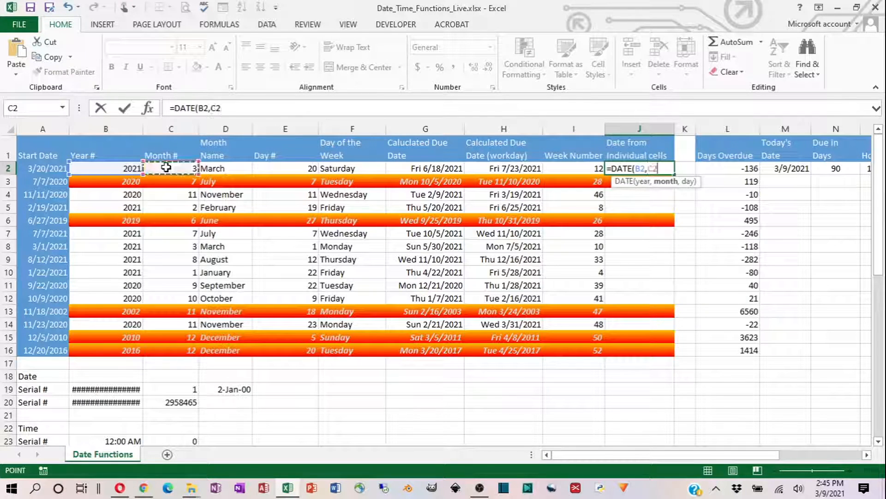
pyautogui.write(',')
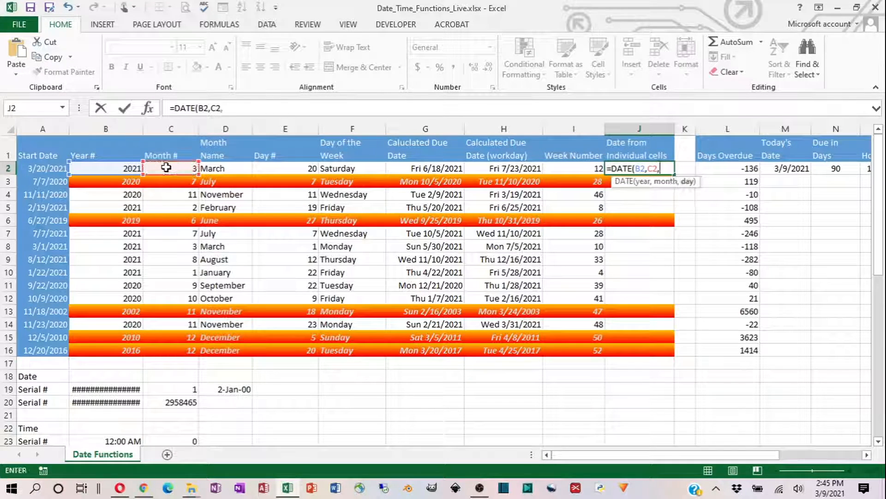
pyautogui.click(292, 169)
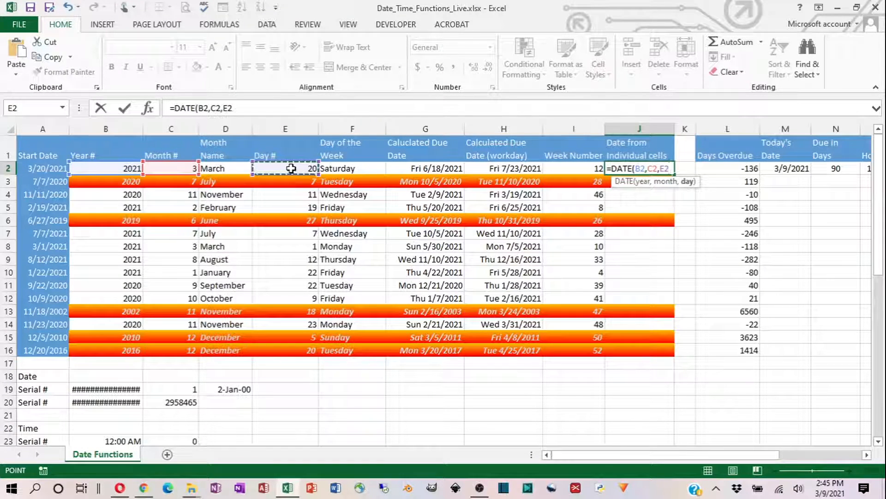
pyautogui.write(')')
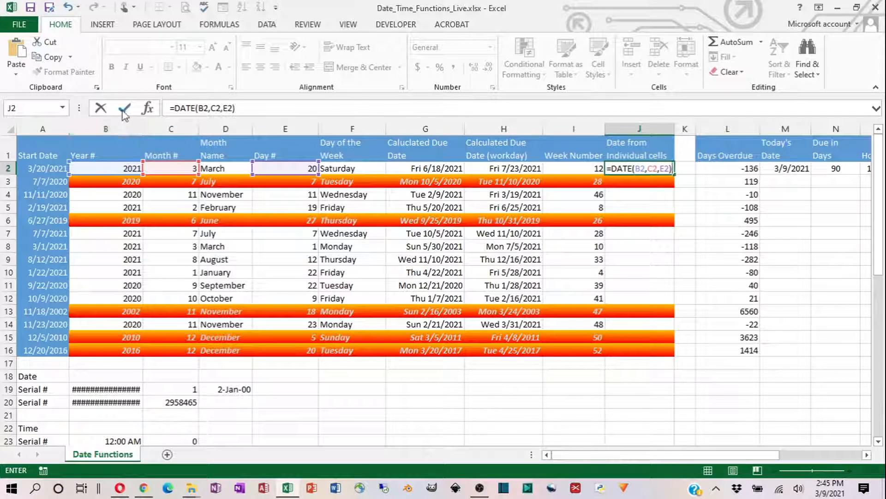
pyautogui.click(124, 109)
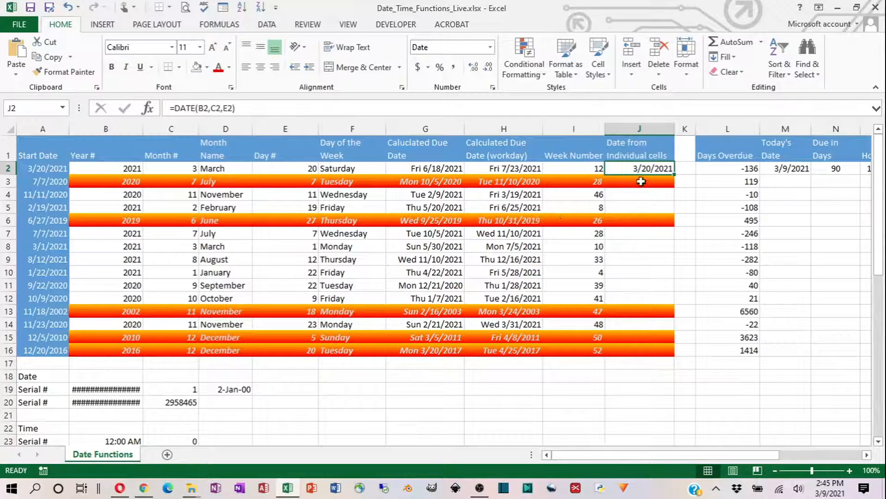
pyautogui.doubleClick(675, 173)
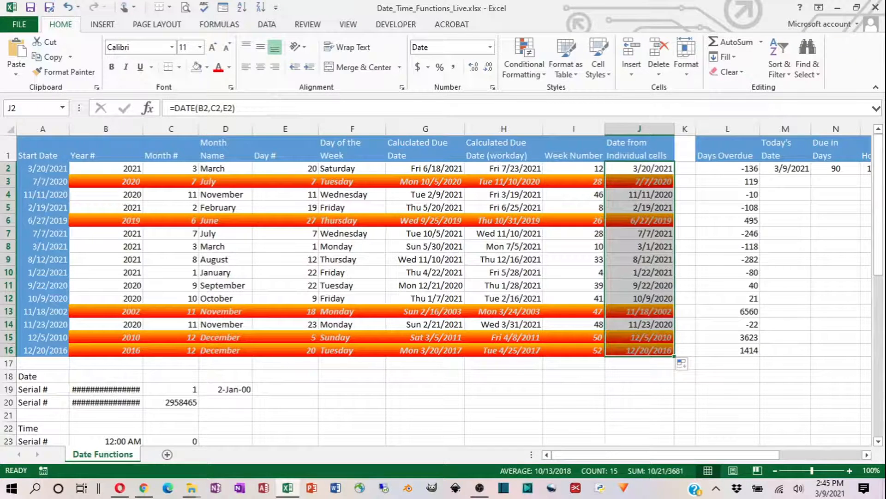
# - Examine the calculated due date formulas in columns G and H for rows 2 to 5, comparing calendar days with workdays
pyautogui.hotkey('alt', 'Tab')
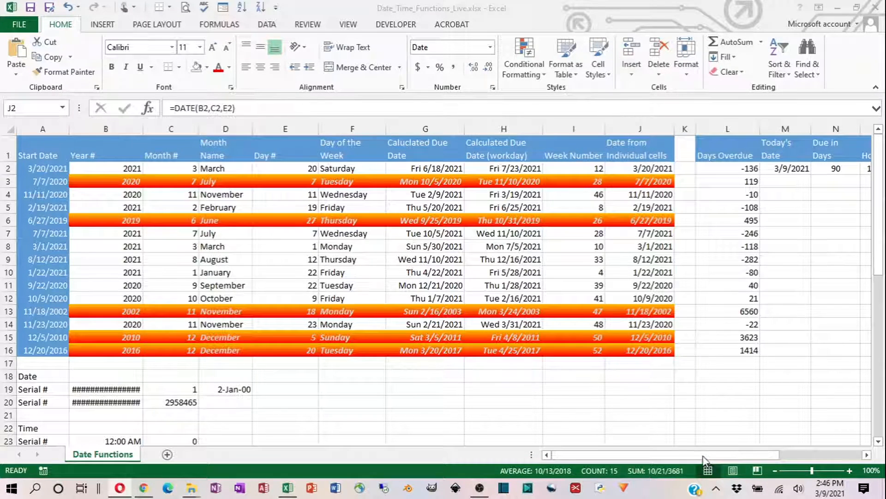
pyautogui.hotkey('ctrl', 'shift', 'Down')
pyautogui.moveTo(761, 457); pyautogui.dragTo(822, 459)
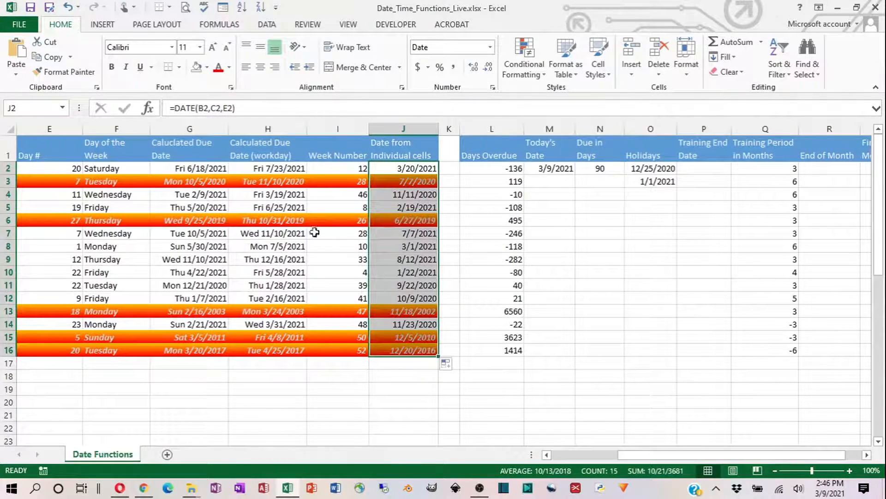
pyautogui.click(192, 170)
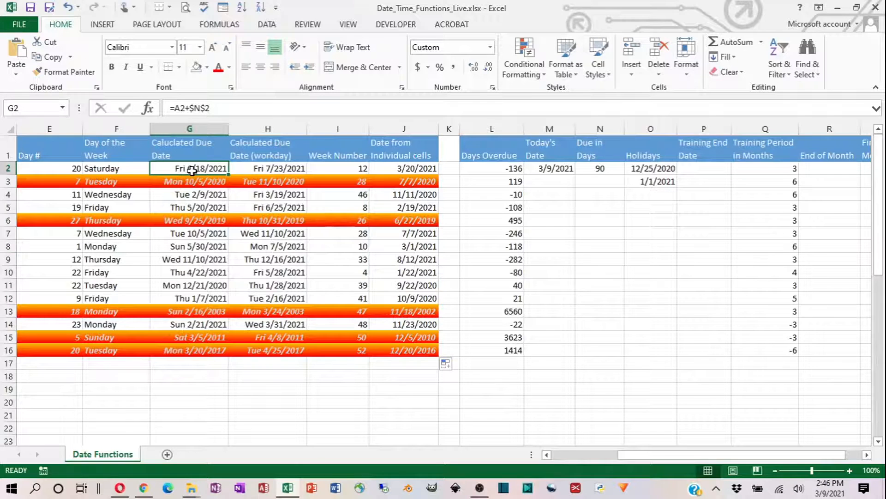
pyautogui.click(272, 171)
pyautogui.click(255, 184)
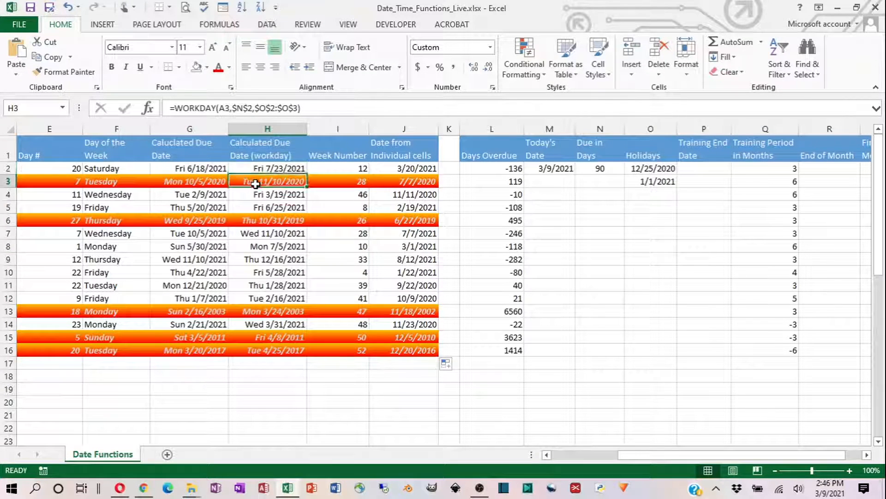
pyautogui.click(194, 194)
pyautogui.click(196, 207)
pyautogui.click(261, 207)
pyautogui.click(262, 193)
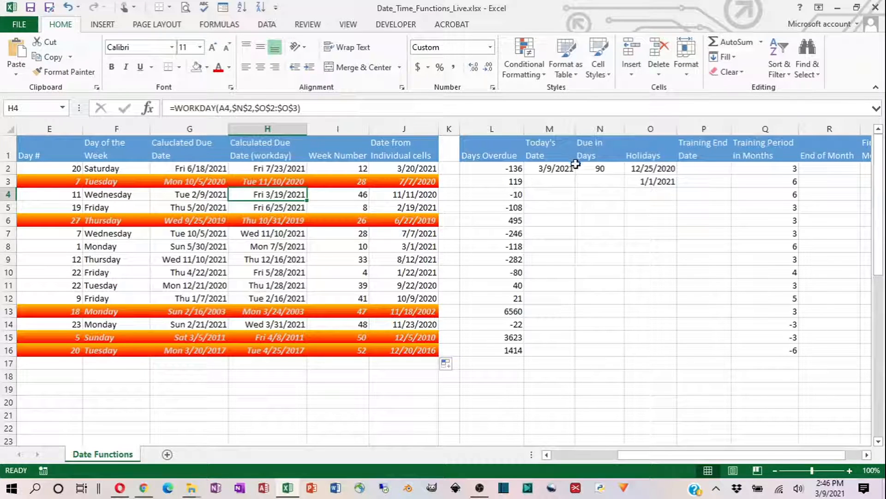
# - Set the Due in Days value in N2 to 10
pyautogui.click(595, 169)
pyautogui.write('10')
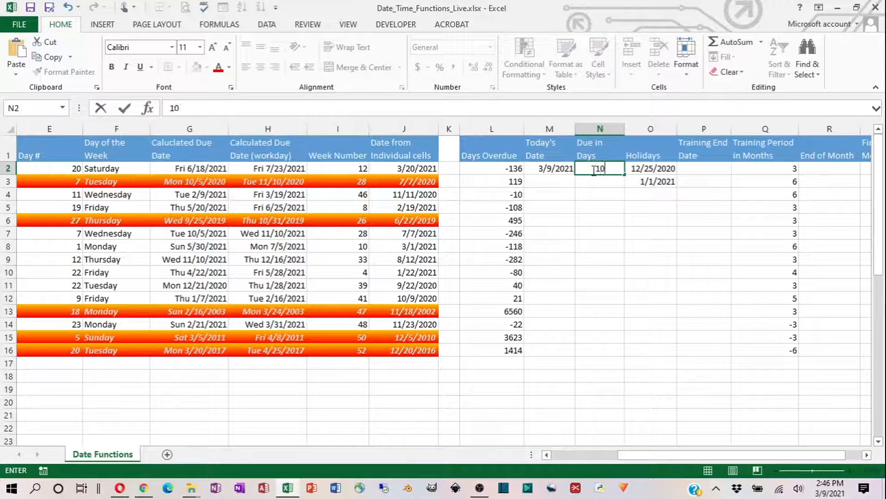
pyautogui.press('Return')
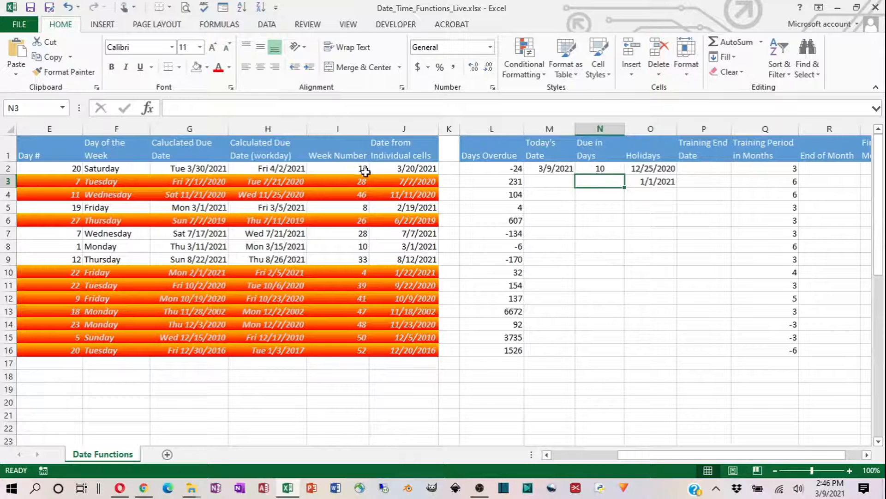
pyautogui.click(593, 169)
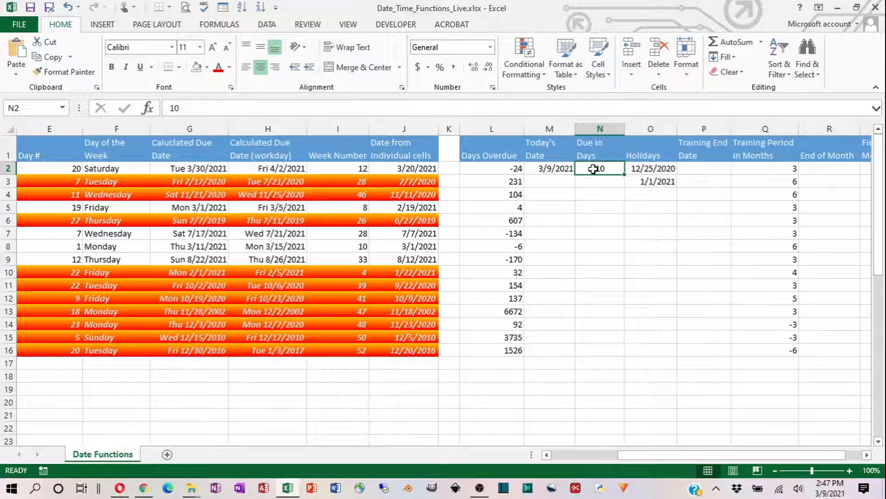
# - Review the empty Training End Date column and the Training Period in Months values in column Q
pyautogui.click(703, 171)
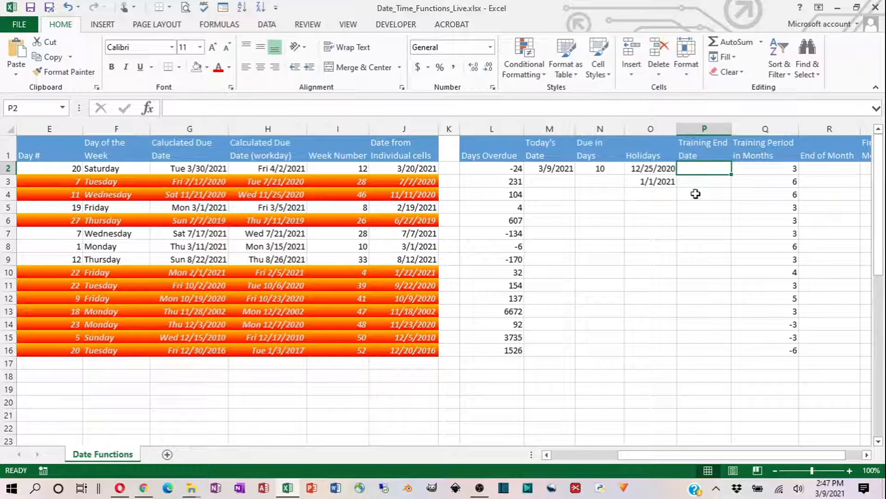
pyautogui.click(766, 171)
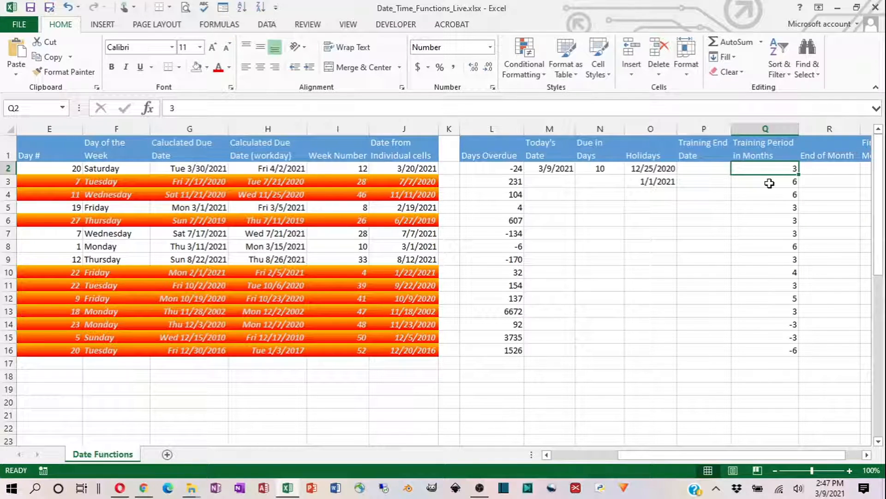
pyautogui.click(769, 183)
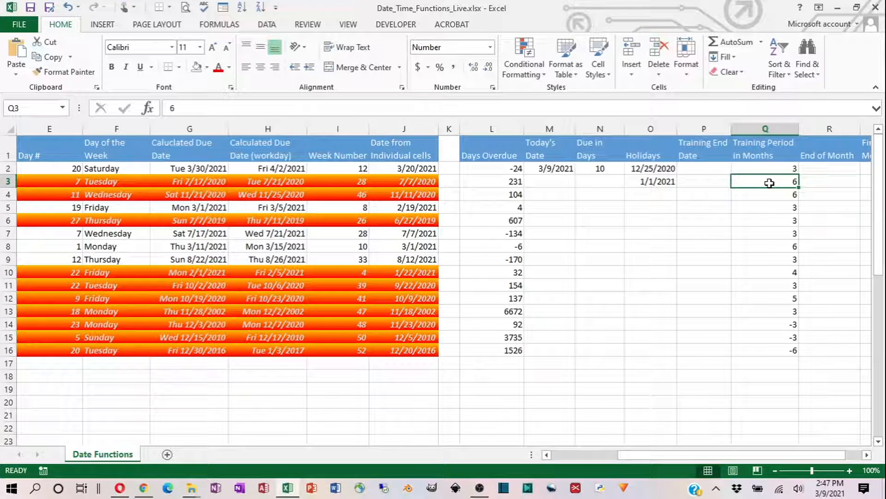
pyautogui.click(774, 259)
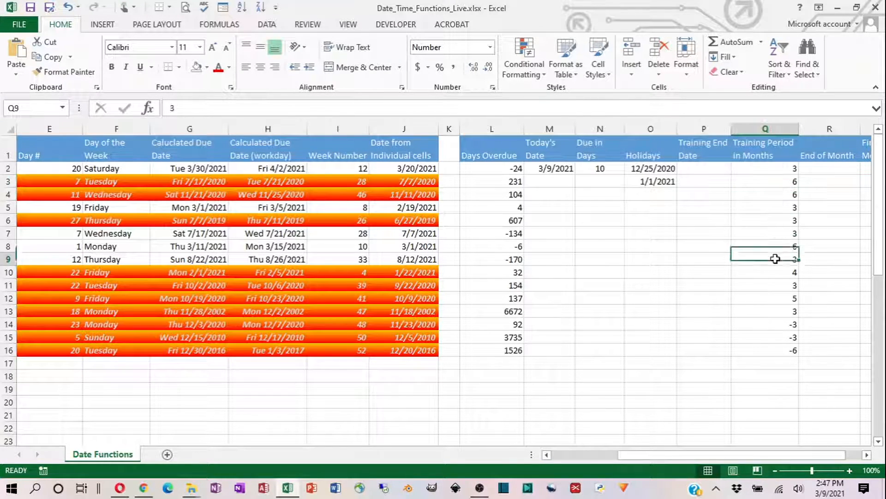
pyautogui.click(779, 273)
pyautogui.click(778, 286)
pyautogui.click(778, 298)
pyautogui.click(777, 323)
pyautogui.click(770, 273)
pyautogui.click(769, 257)
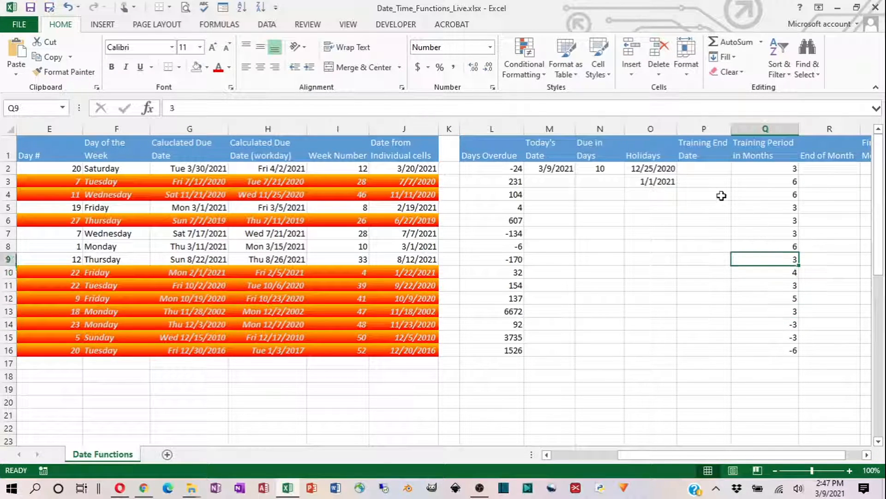
# - Enter =EDATE(J2,Q2) in P2 under Training End Date
pyautogui.click(703, 169)
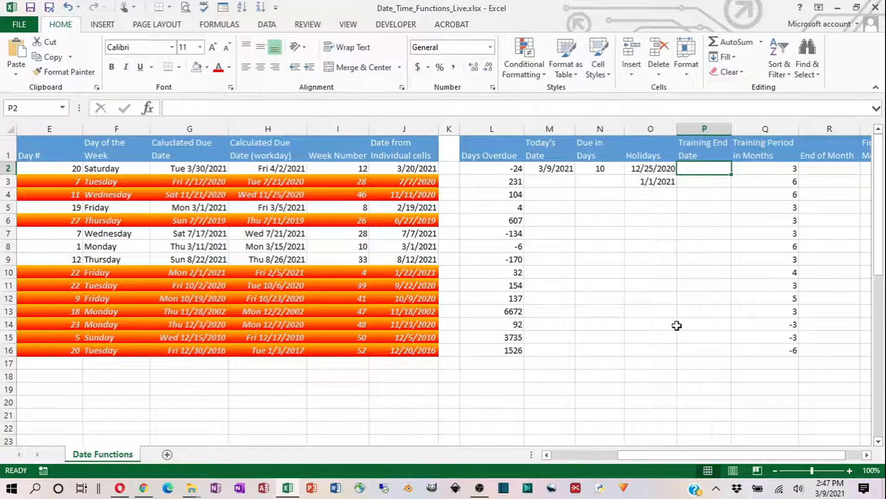
pyautogui.write('=')
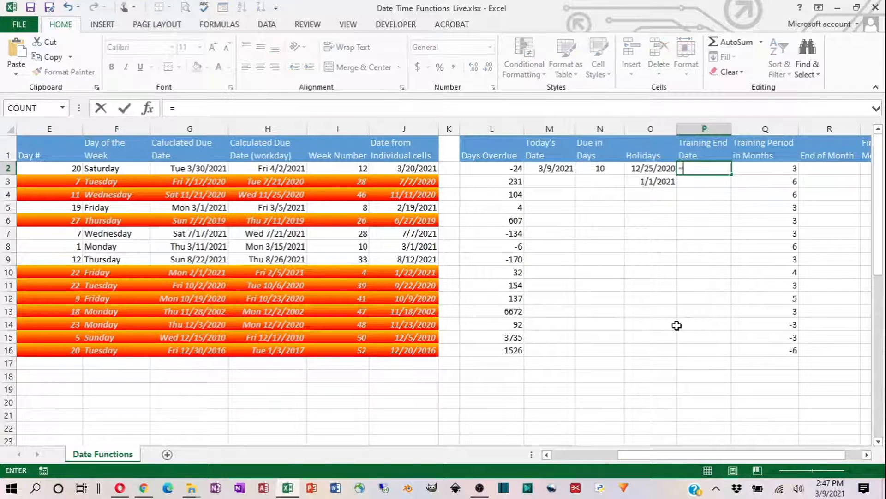
pyautogui.write('edat')
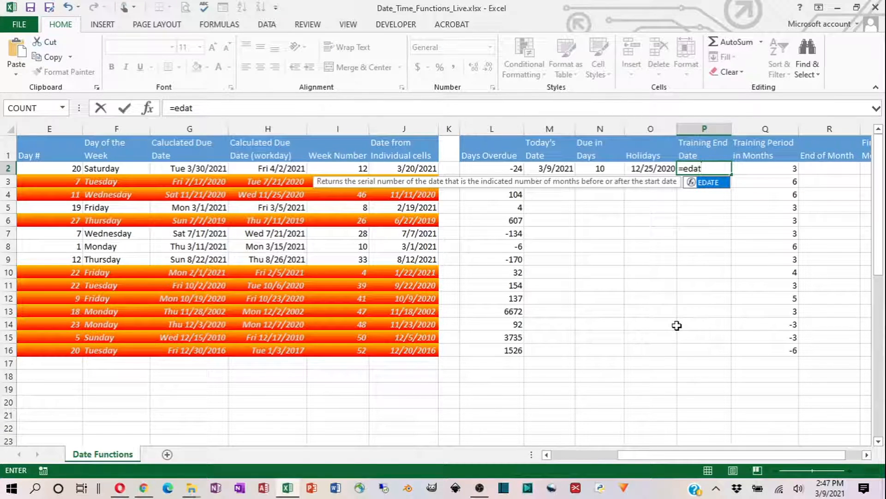
pyautogui.press('Tab')
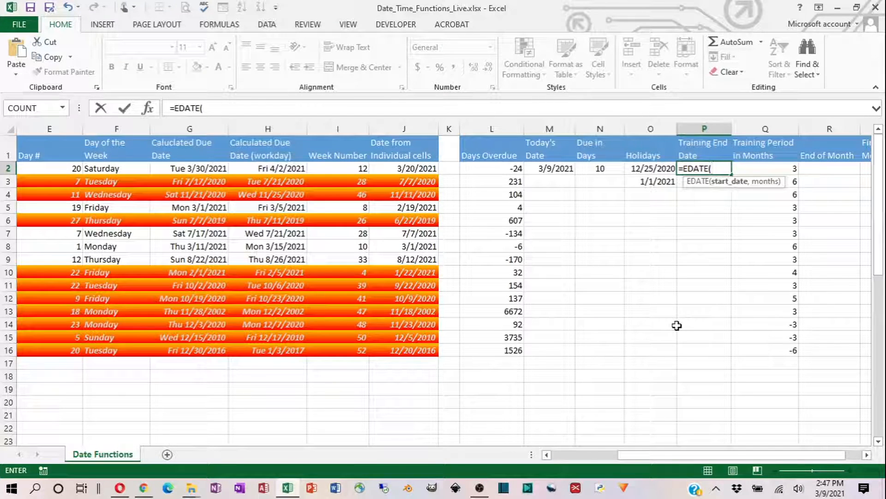
pyautogui.click(410, 169)
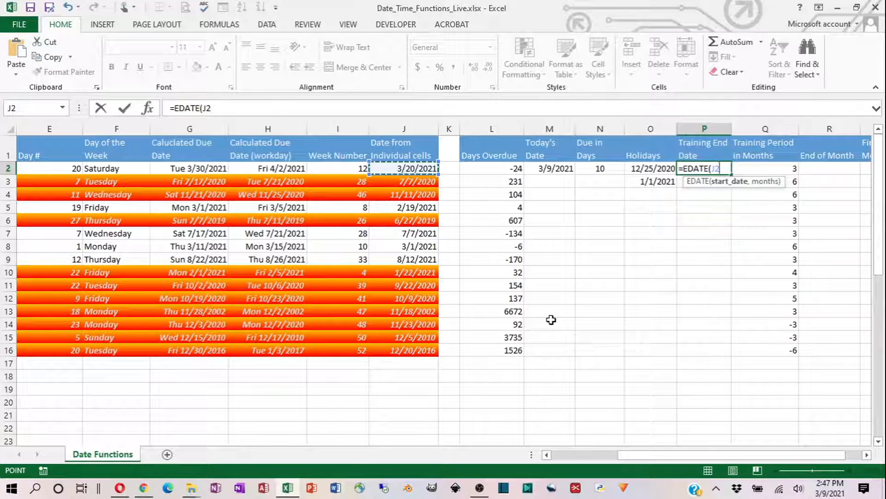
pyautogui.write(',')
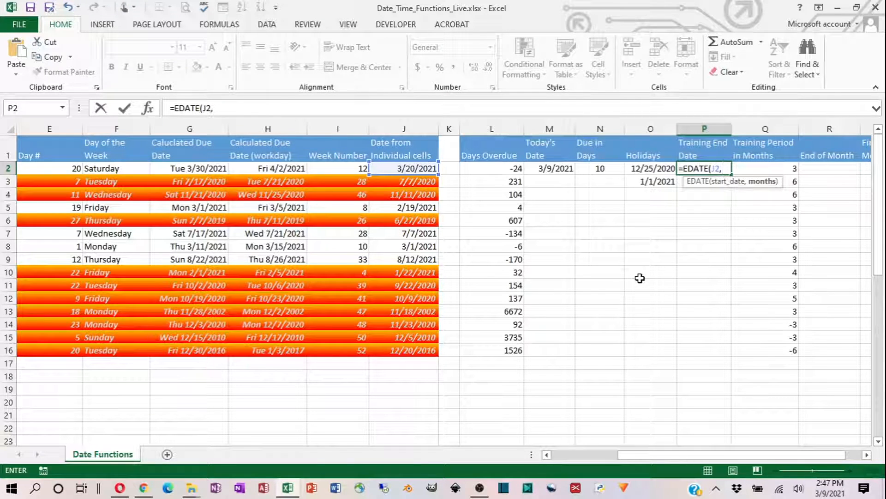
pyautogui.click(775, 168)
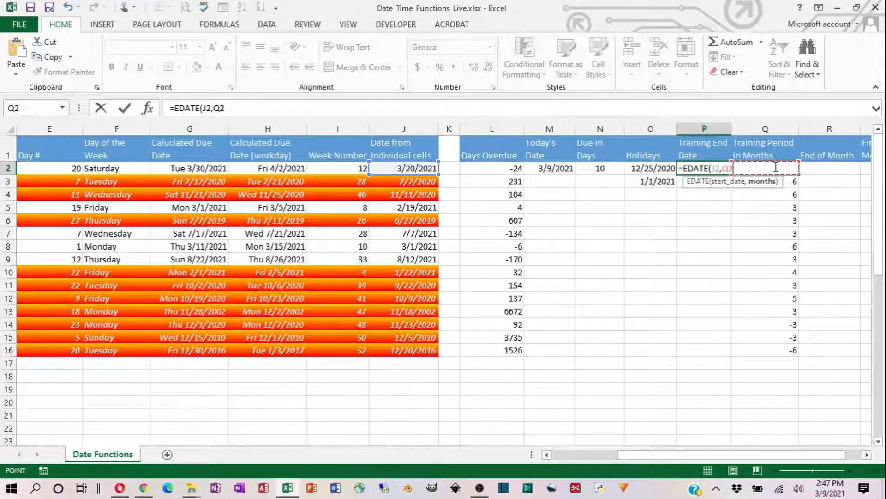
pyautogui.write(')')
pyautogui.click(124, 108)
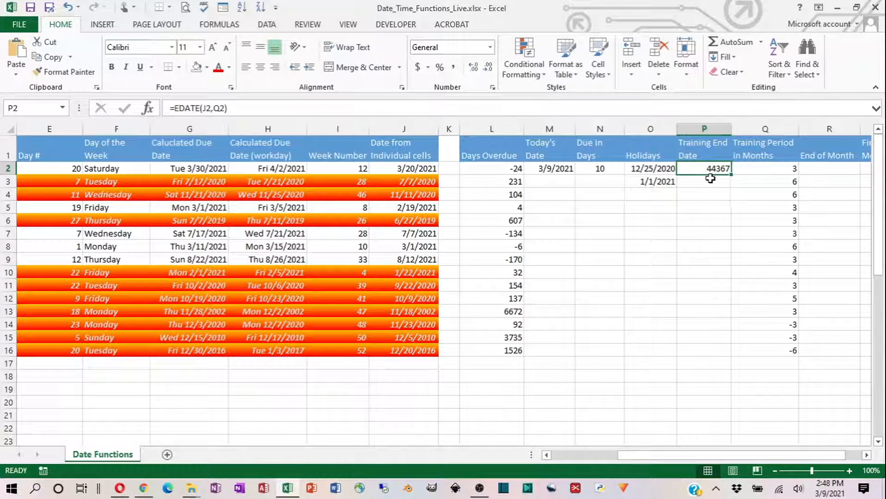
# - Format the training end date in P2 as Short Date and fill its formula down to P16
pyautogui.click(490, 46)
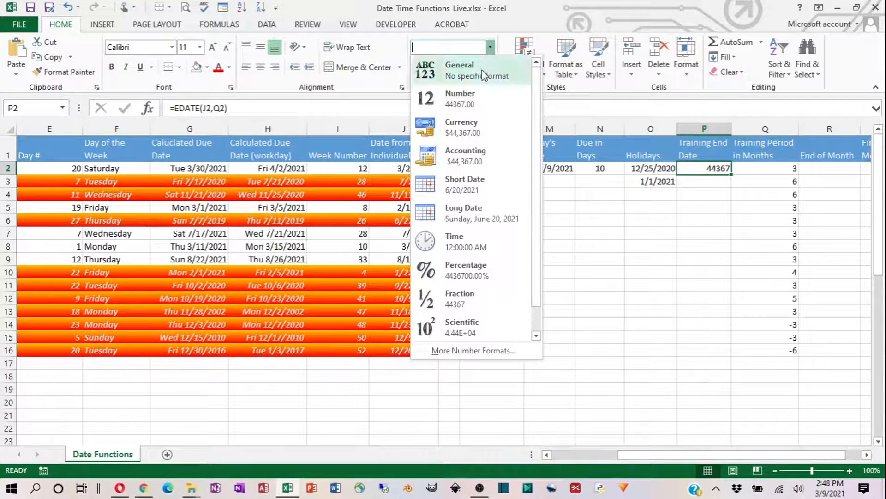
pyautogui.click(455, 182)
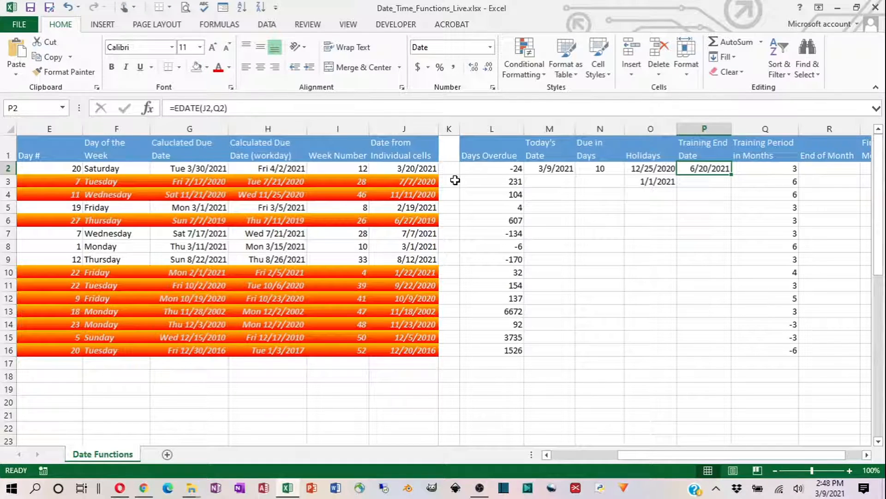
pyautogui.click(399, 169)
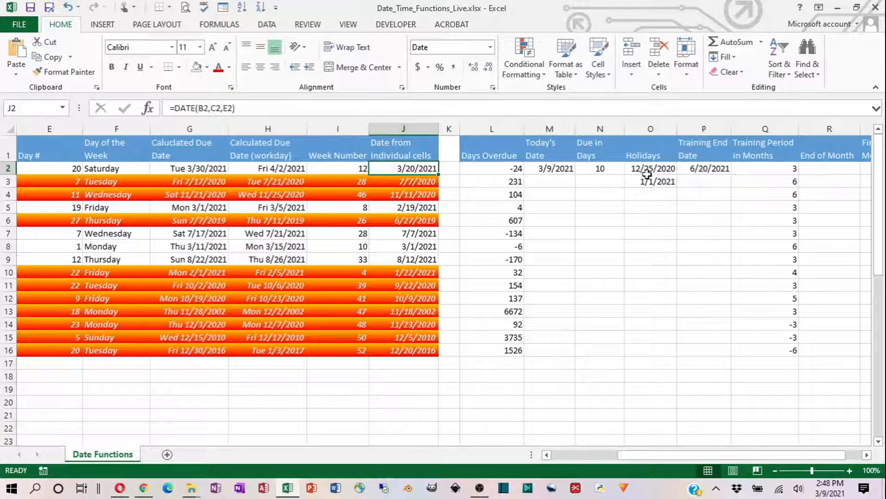
pyautogui.click(715, 171)
pyautogui.doubleClick(732, 174)
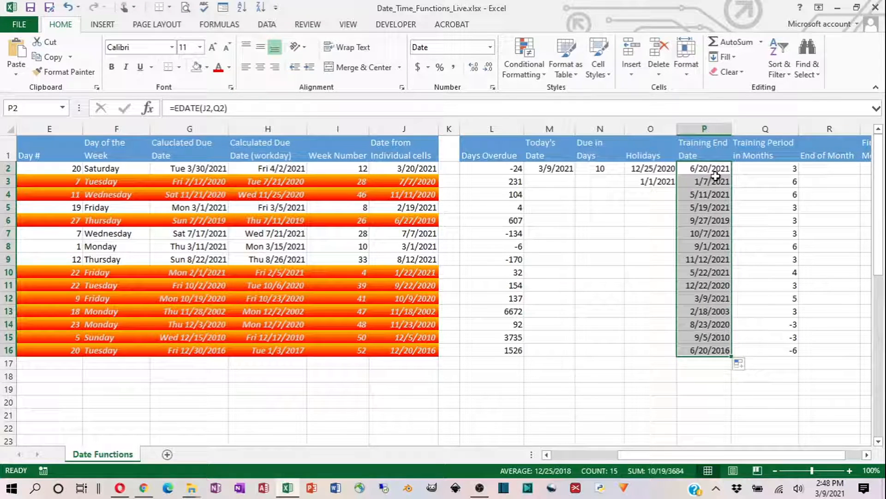
# - Compare the training periods in column Q with the end dates in column P, including the negative month values in rows 14 to 16
pyautogui.click(761, 185)
pyautogui.click(763, 196)
pyautogui.click(764, 208)
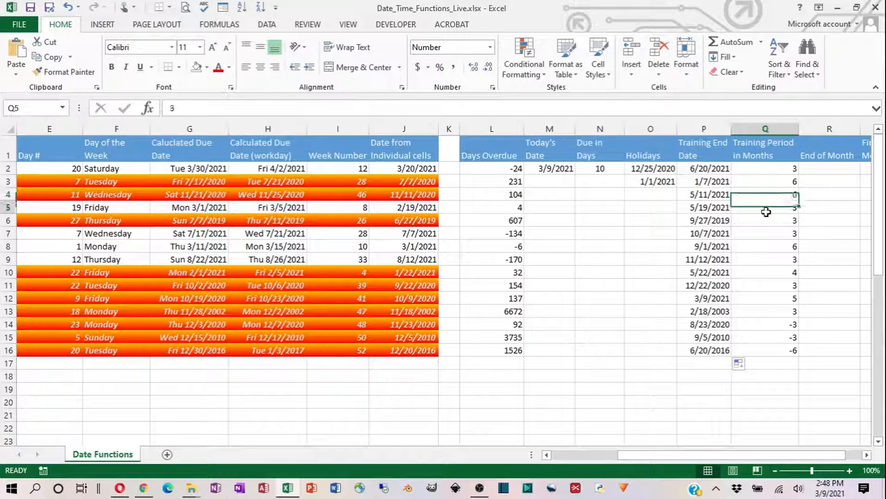
pyautogui.click(765, 241)
pyautogui.click(764, 273)
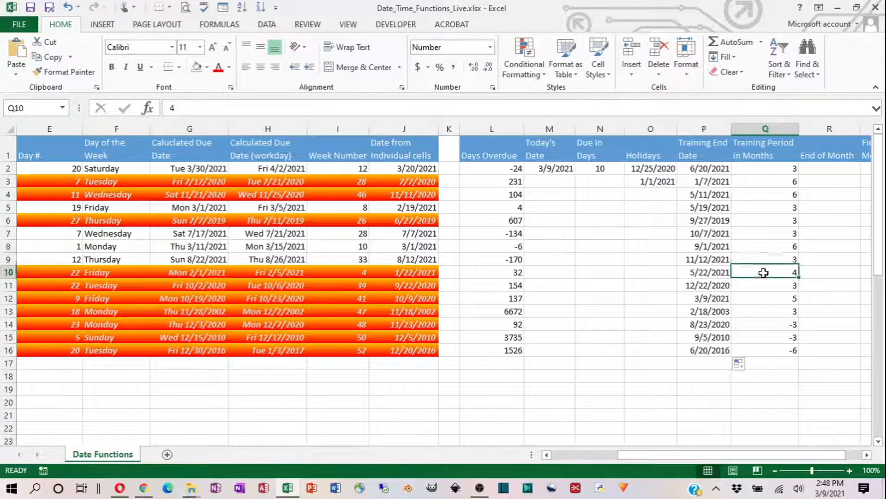
pyautogui.click(765, 301)
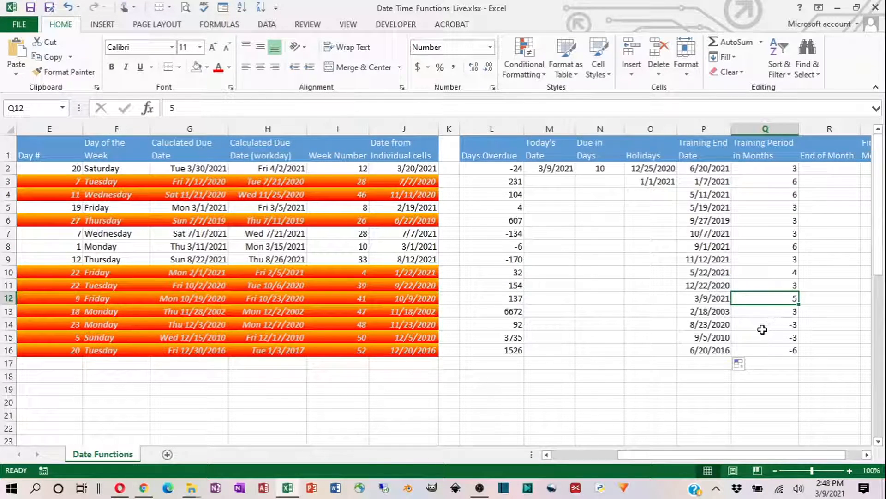
pyautogui.click(761, 324)
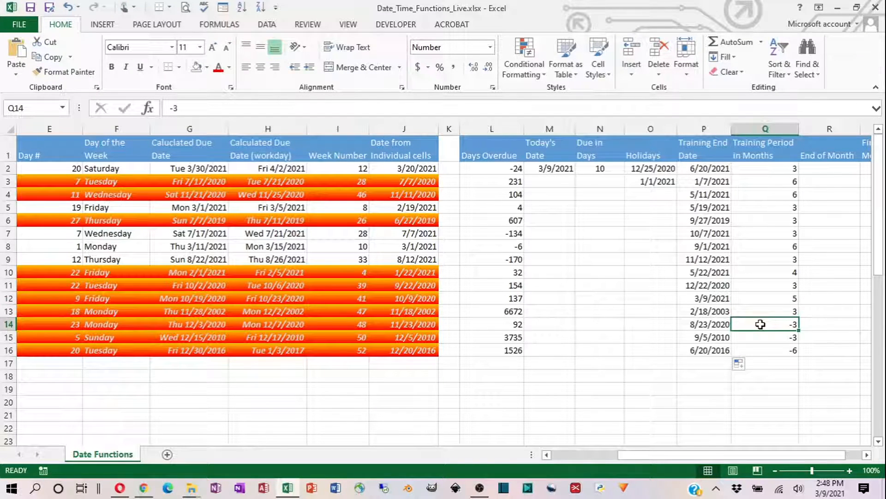
pyautogui.click(709, 326)
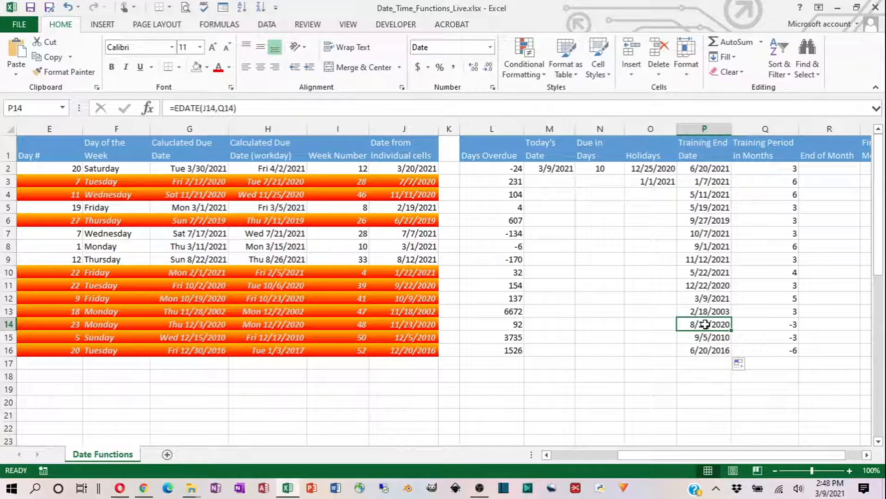
pyautogui.click(706, 340)
pyautogui.click(706, 351)
pyautogui.click(783, 354)
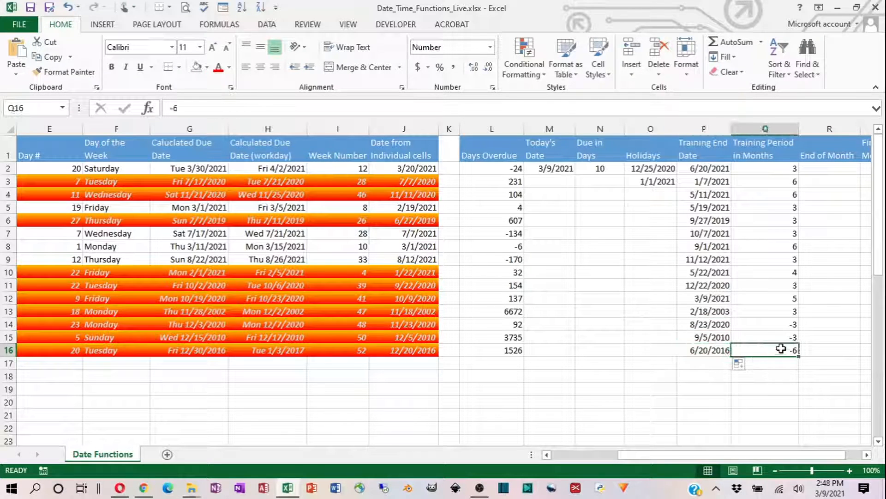
pyautogui.click(772, 333)
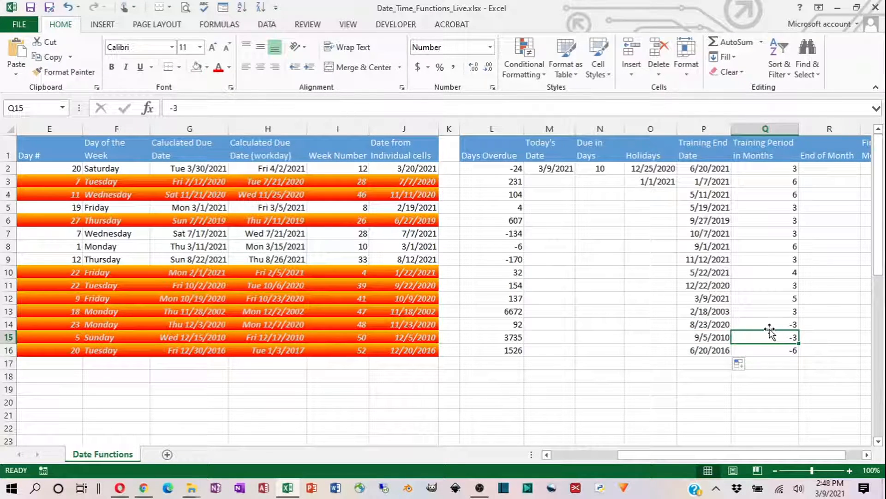
# - Enter =EOMONTH(J2,Q2) in R2 under End of Month
pyautogui.click(867, 454)
pyautogui.click(867, 454)
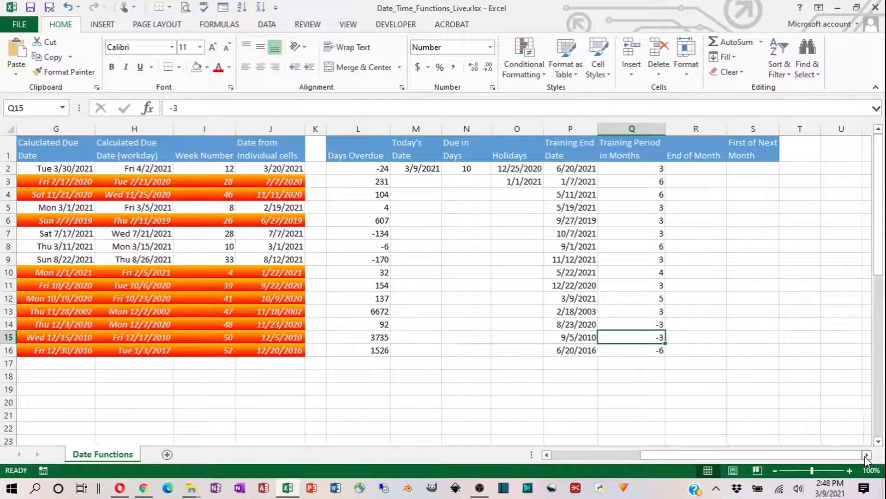
pyautogui.click(699, 167)
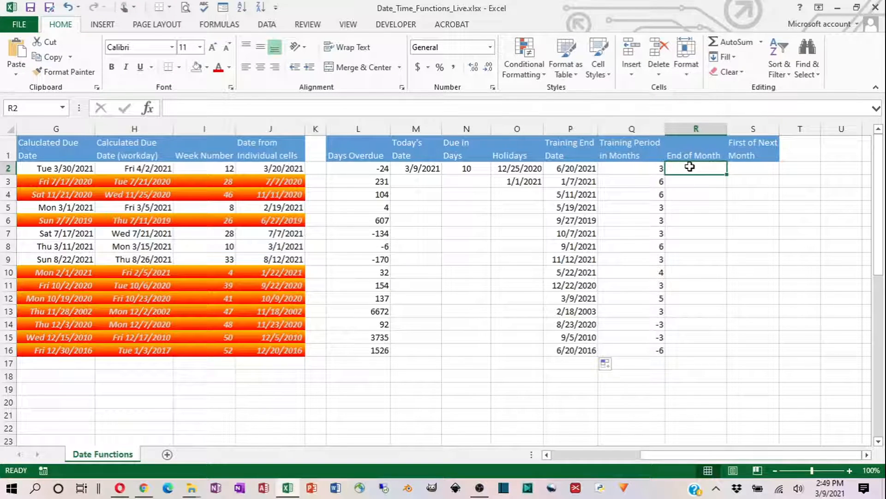
pyautogui.write('=')
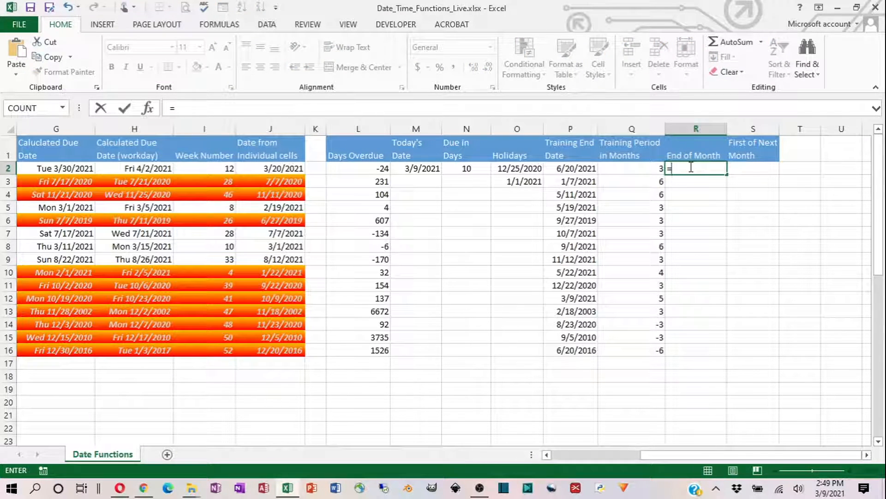
pyautogui.write('eom')
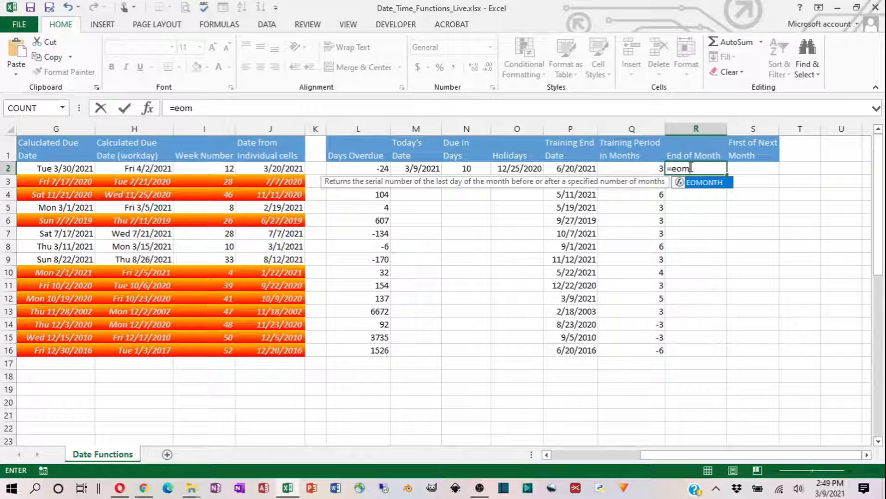
pyautogui.press('Tab')
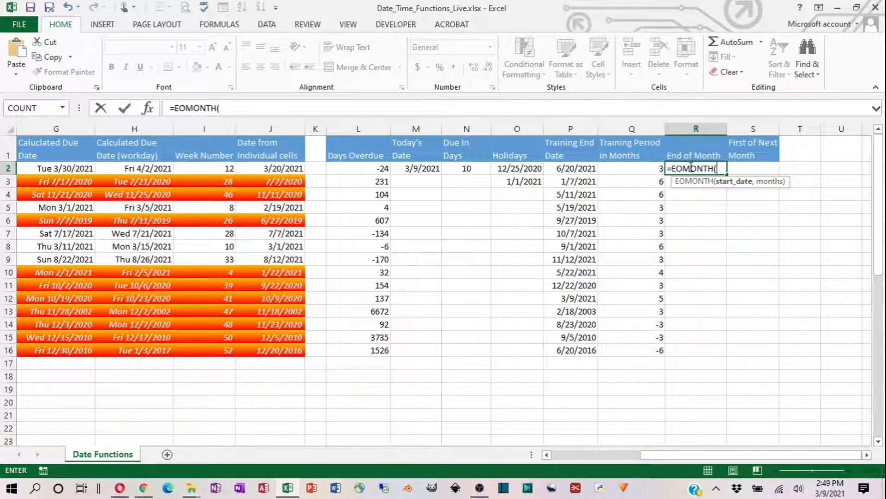
pyautogui.write('j2')
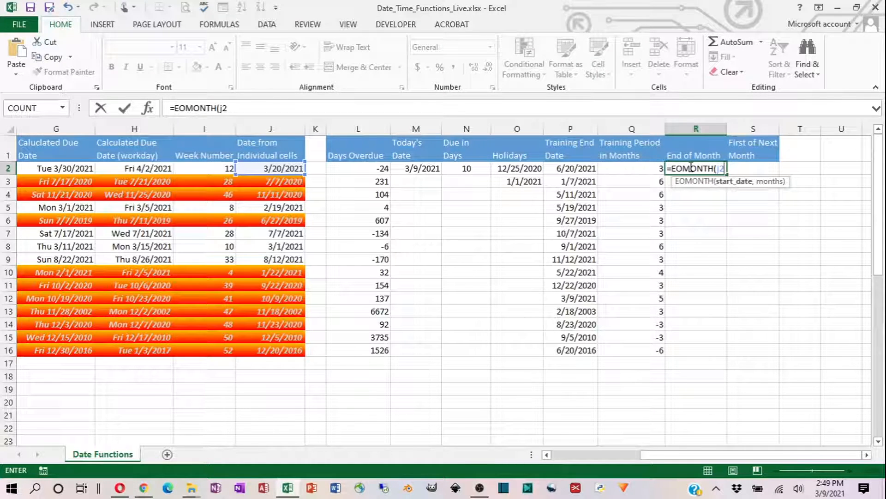
pyautogui.write(',')
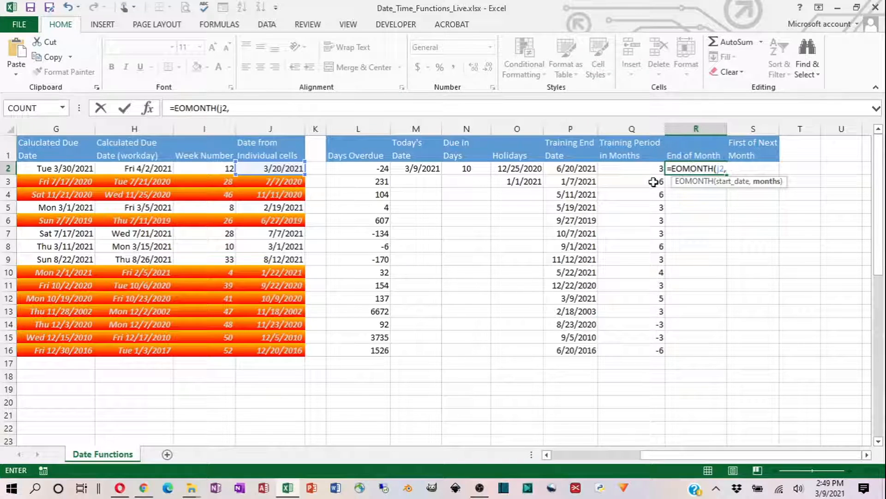
pyautogui.click(635, 167)
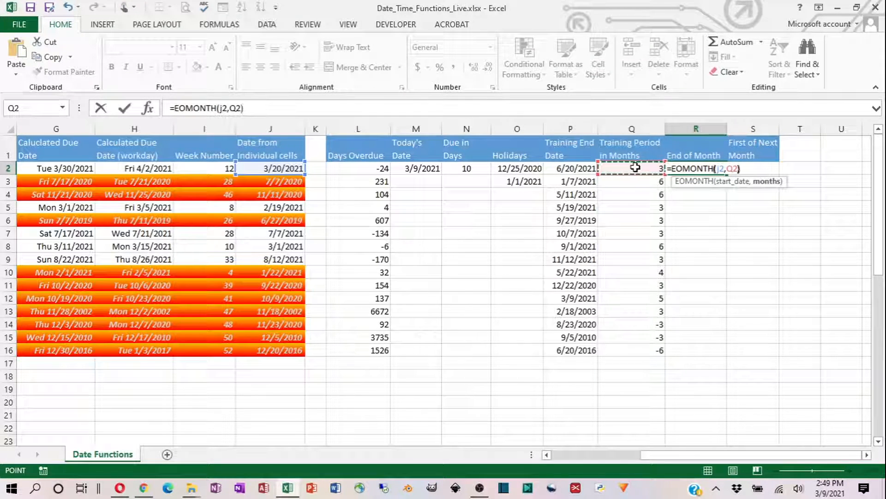
pyautogui.write(')')
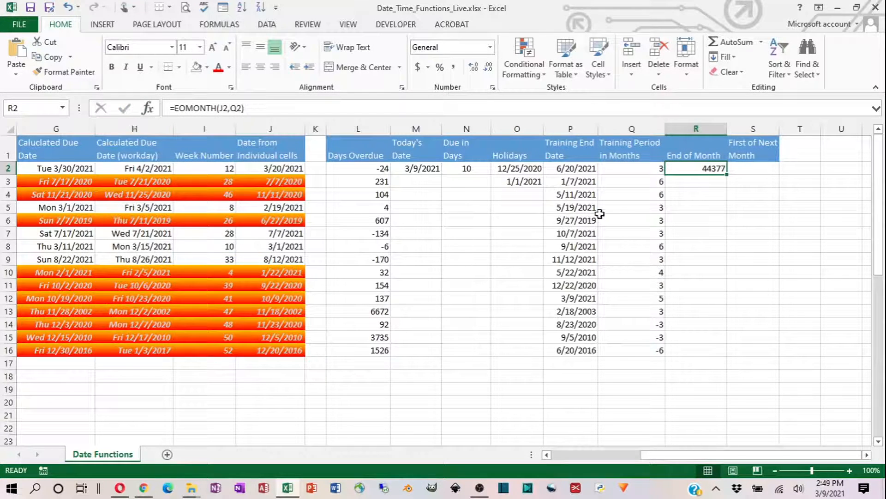
# - Fill the End of Month formula down from R2 to R16 and format the results as Short Date
pyautogui.click(490, 47)
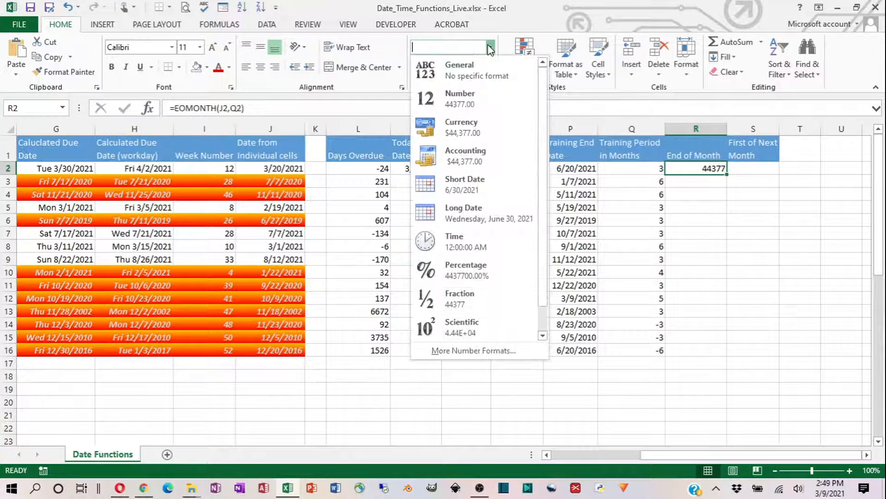
pyautogui.click(490, 51)
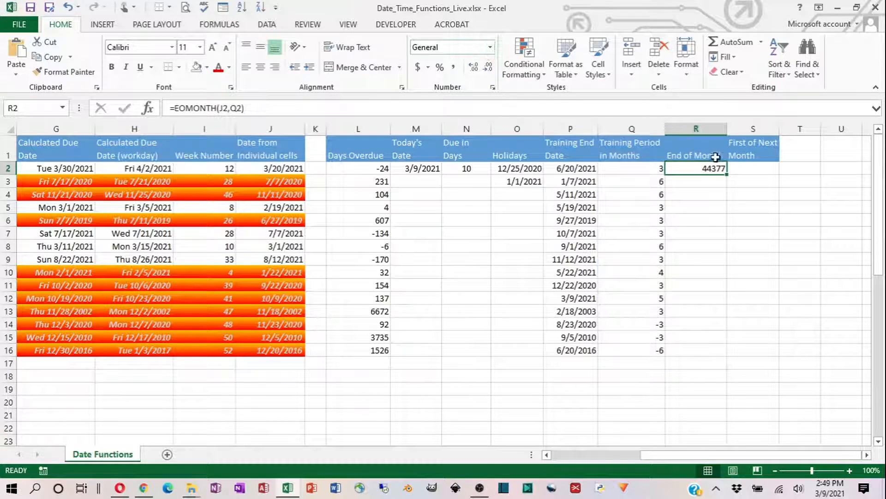
pyautogui.moveTo(727, 174); pyautogui.dragTo(727, 175)
pyautogui.doubleClick(727, 175)
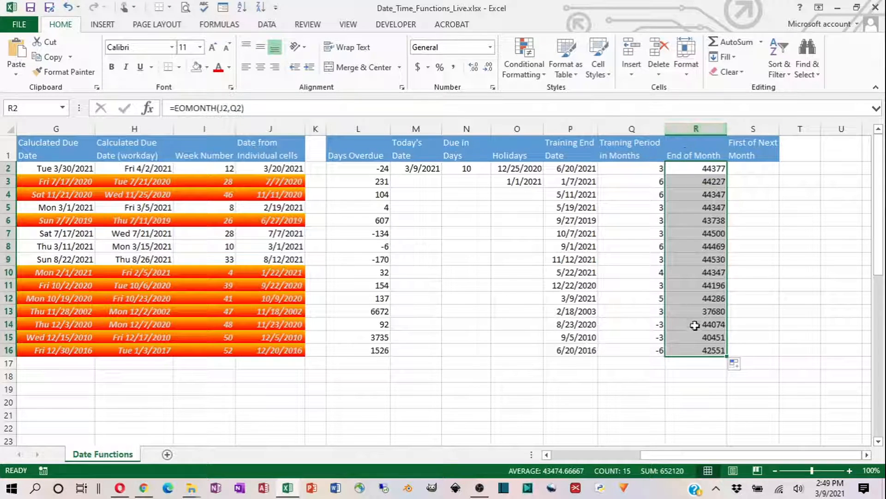
pyautogui.click(489, 47)
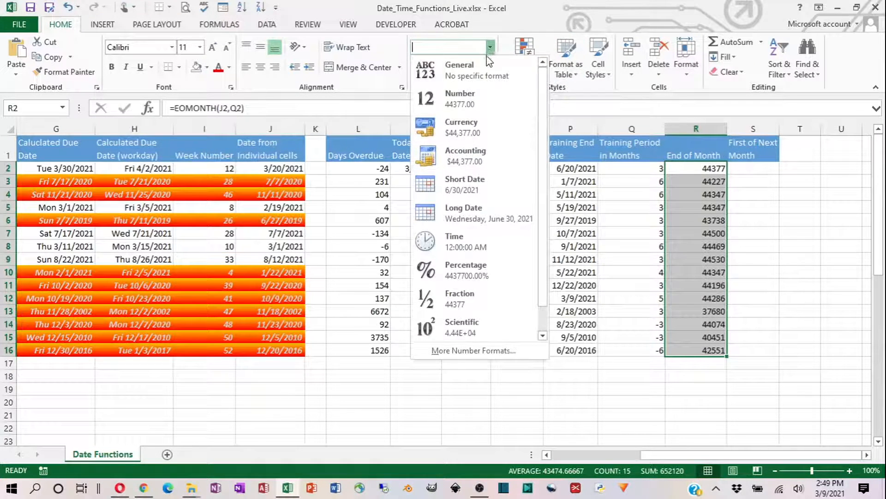
pyautogui.click(461, 183)
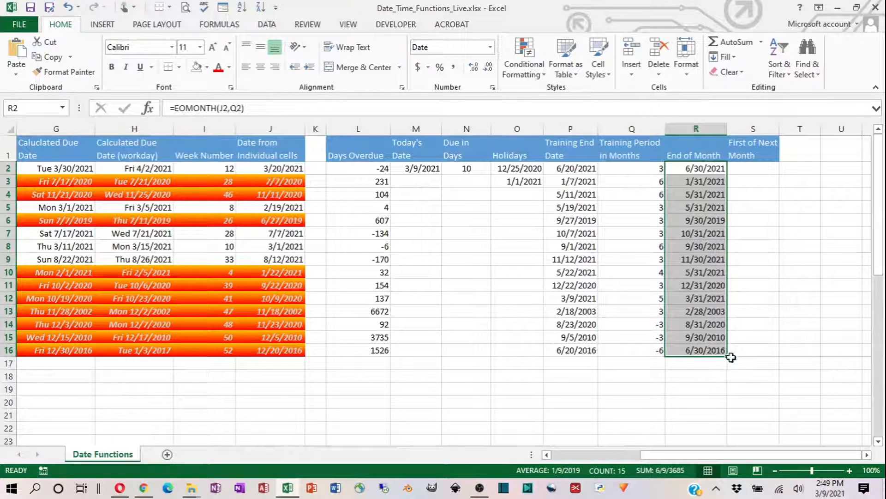
# - Examine the End of Month results in column R against the training end dates and training periods in columns P and Q
pyautogui.click(687, 173)
pyautogui.press('Down')
pyautogui.press('Down')
pyautogui.press('Down')
pyautogui.press('Down')
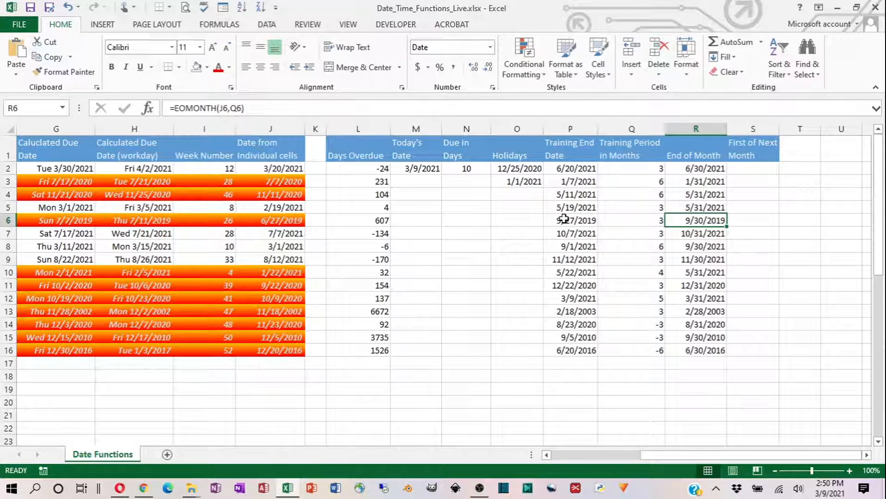
pyautogui.click(567, 195)
pyautogui.click(566, 232)
pyautogui.click(565, 276)
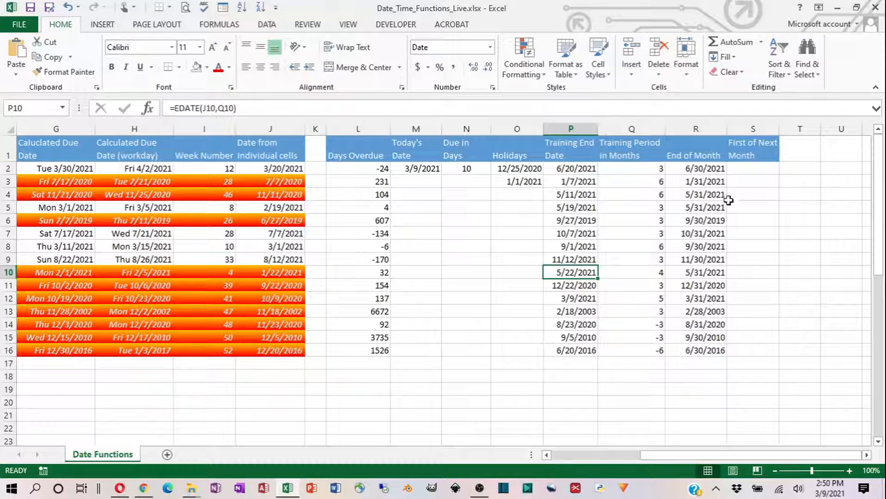
pyautogui.click(652, 271)
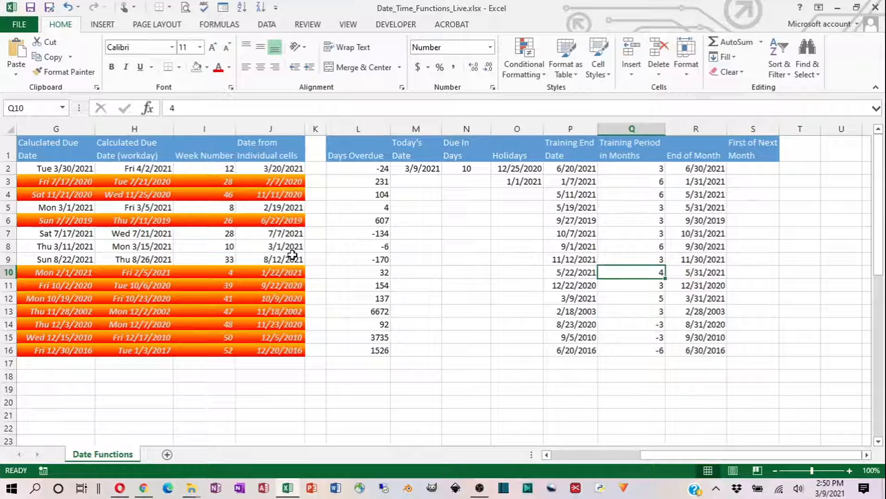
pyautogui.click(713, 183)
pyautogui.click(708, 221)
pyautogui.click(705, 244)
pyautogui.click(686, 275)
pyautogui.click(686, 298)
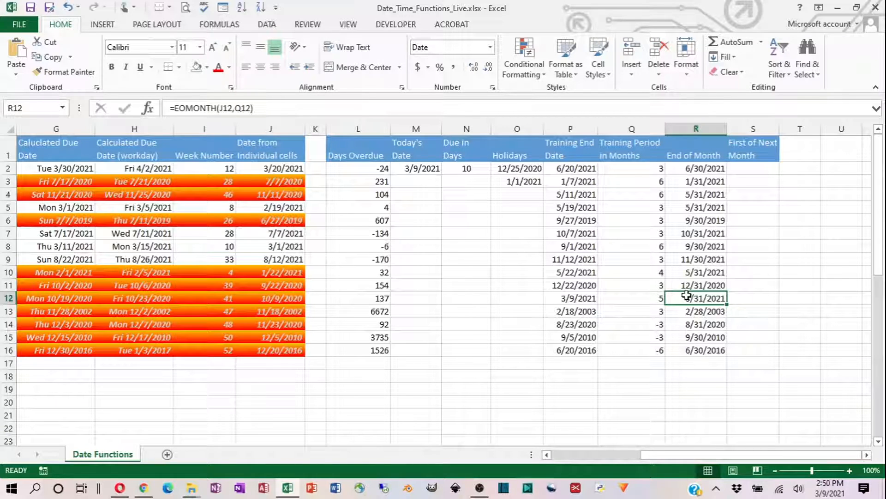
# - Copy the End of Month formula text from R2 into S2 under First of Next Month
pyautogui.click(710, 172)
pyautogui.moveTo(252, 109); pyautogui.dragTo(144, 107)
pyautogui.hotkey('ctrl', 'c')
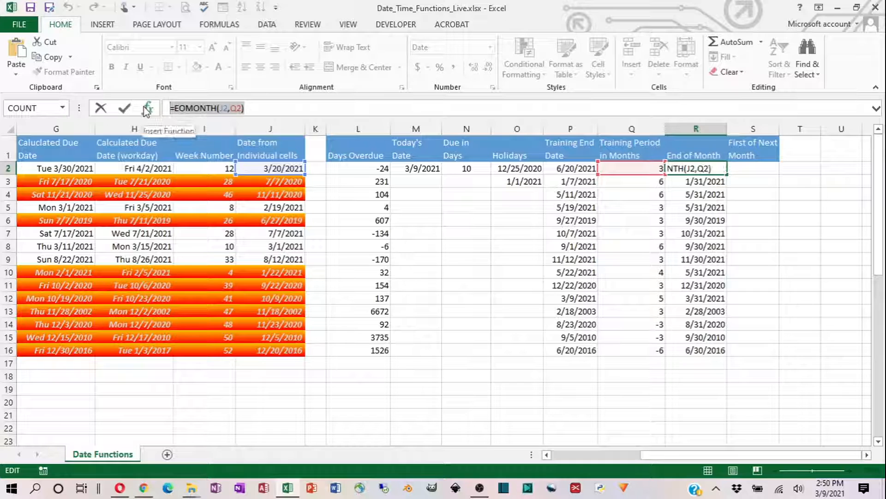
pyautogui.write('=')
pyautogui.click(753, 170)
pyautogui.press('Escape')
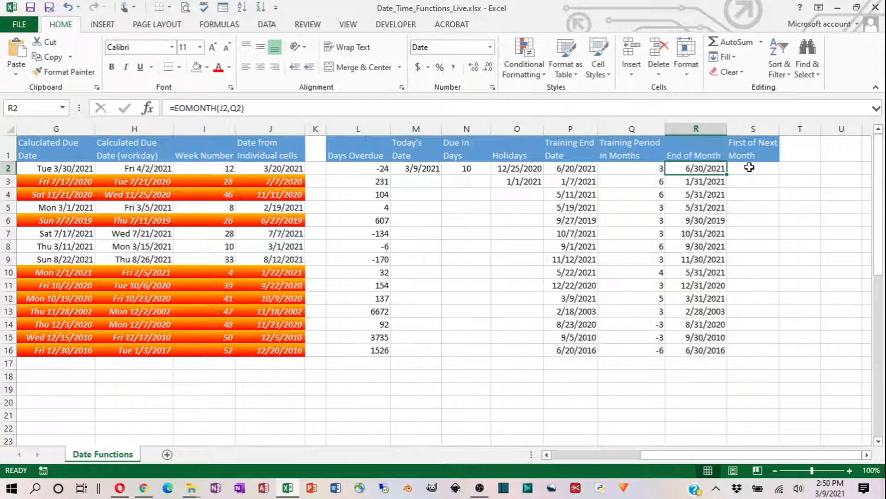
pyautogui.click(750, 167)
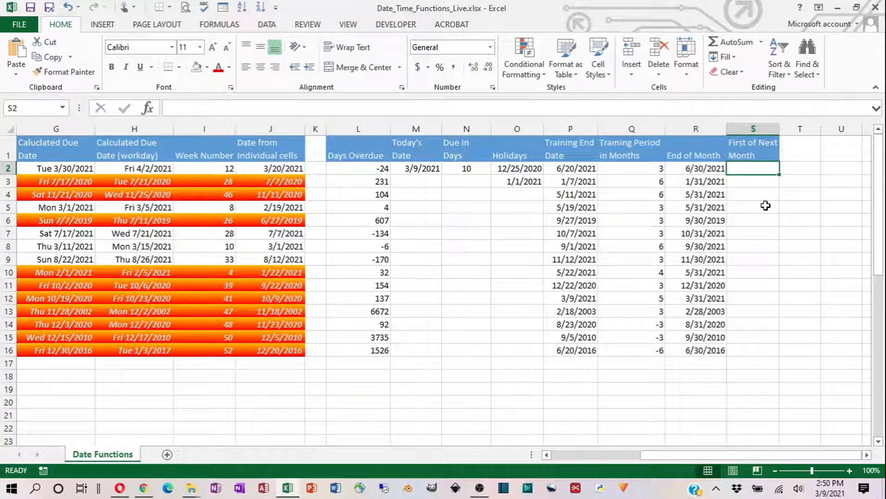
pyautogui.hotkey('ctrl', 'v')
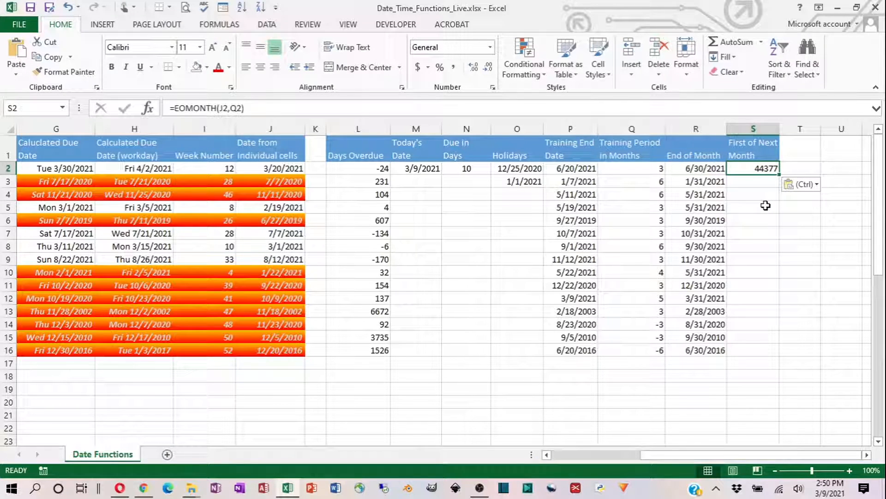
# - Add one day to the formula in S2 so it reads =EOMONTH(J2,Q2)+1
pyautogui.click(257, 107)
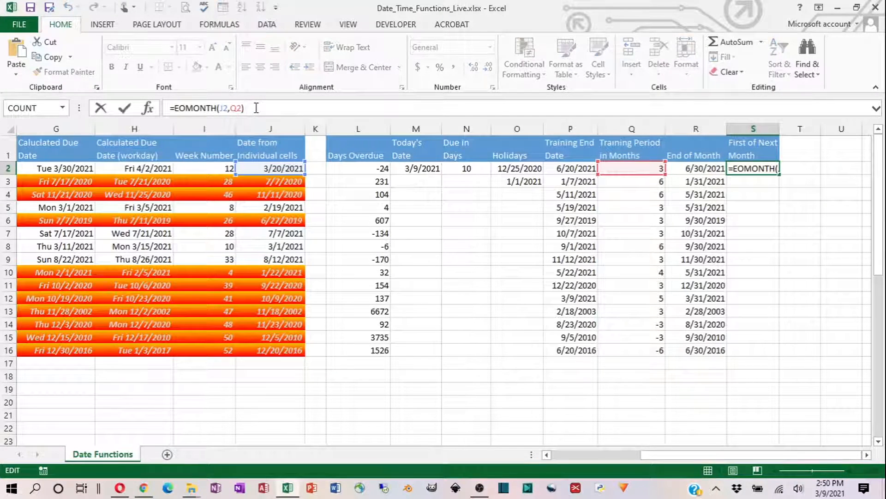
pyautogui.write('-1')
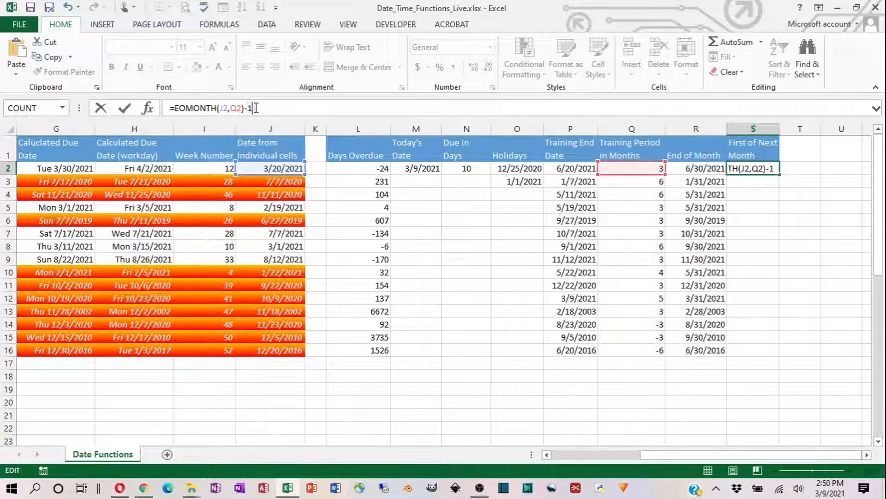
pyautogui.press('BackSpace')
pyautogui.press('BackSpace')
pyautogui.write('+1')
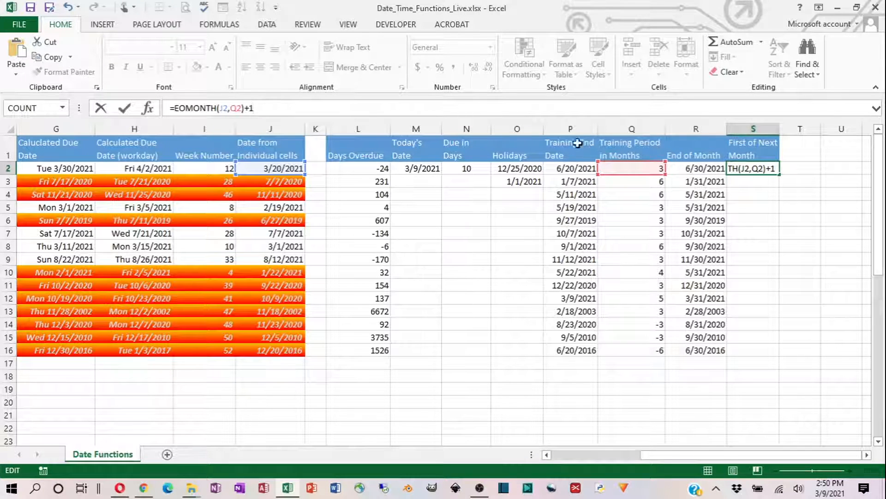
pyautogui.click(125, 110)
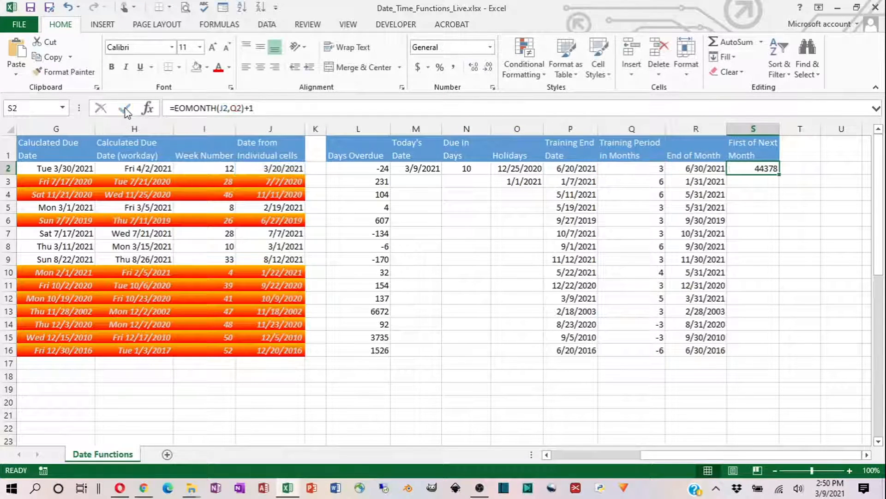
# - Format S2 as Short Date and fill the First of Next Month formula down to S16
pyautogui.click(448, 47)
pyautogui.click(490, 48)
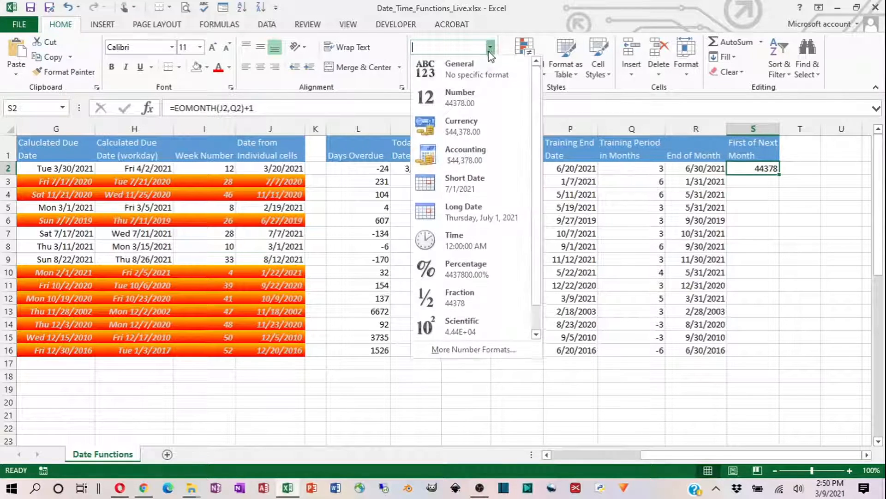
pyautogui.click(447, 180)
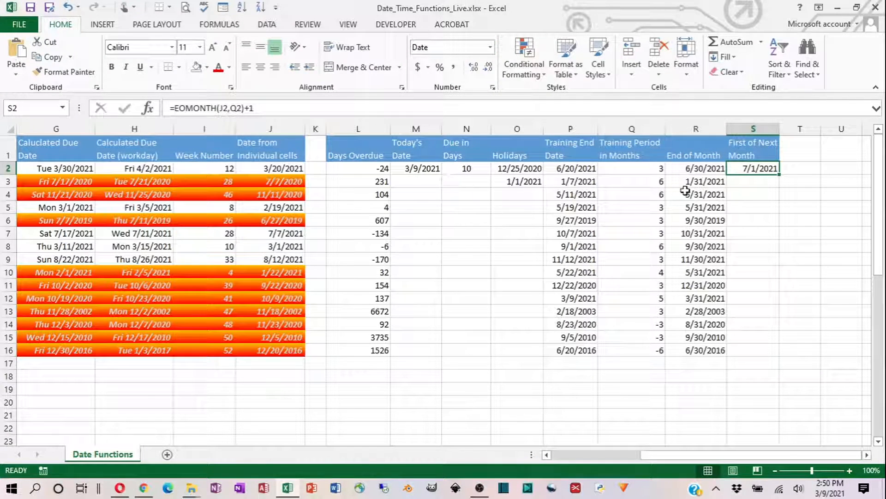
pyautogui.doubleClick(779, 173)
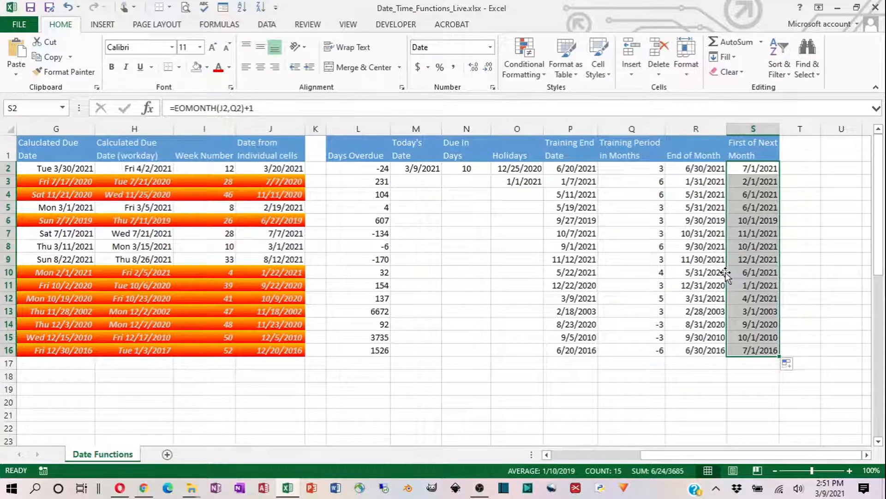
pyautogui.click(768, 284)
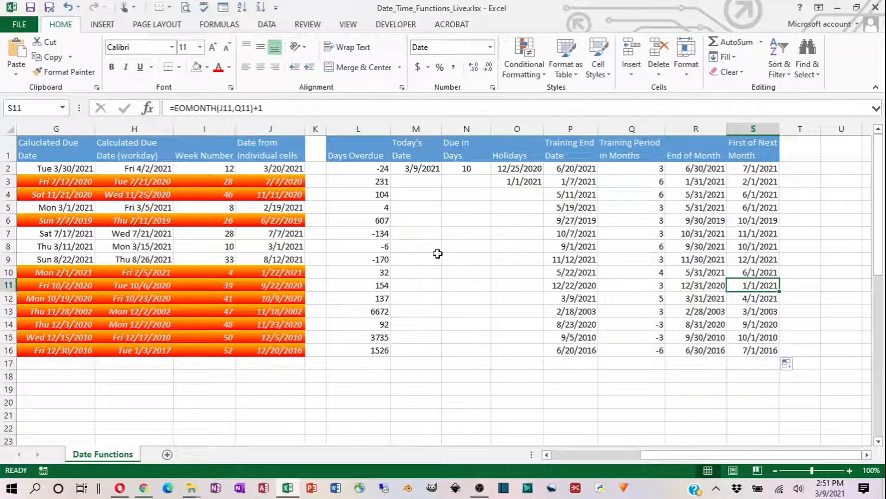
# - Examine the Event Date list starting at B35 against the Summer 2021 start and end dates in D35 and E35
pyautogui.scroll(-4, 406, 267)
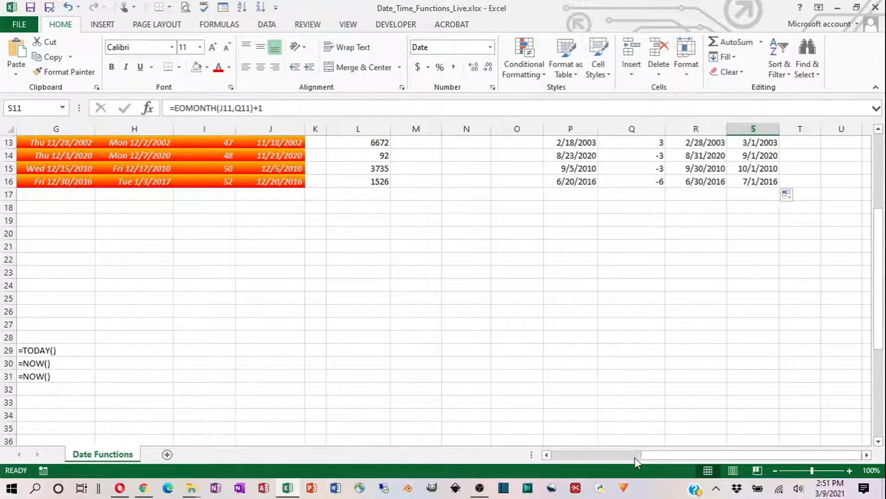
pyautogui.moveTo(646, 457); pyautogui.dragTo(550, 458)
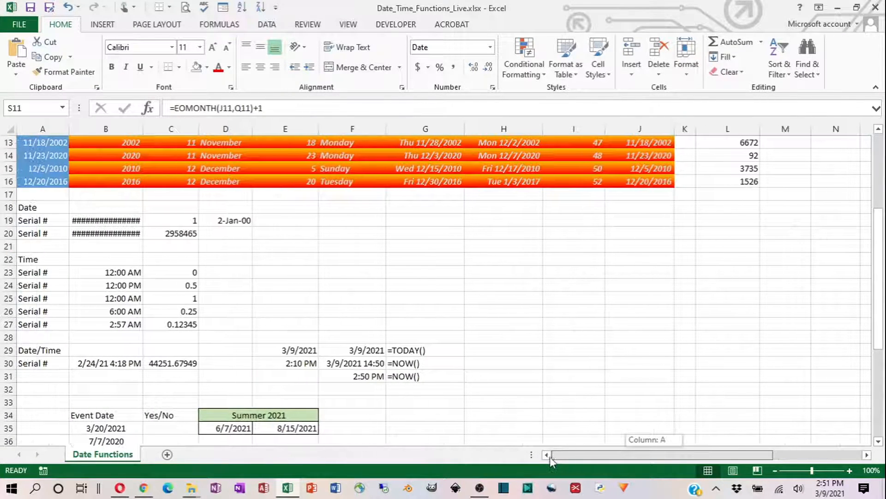
pyautogui.scroll(-3, 106, 304)
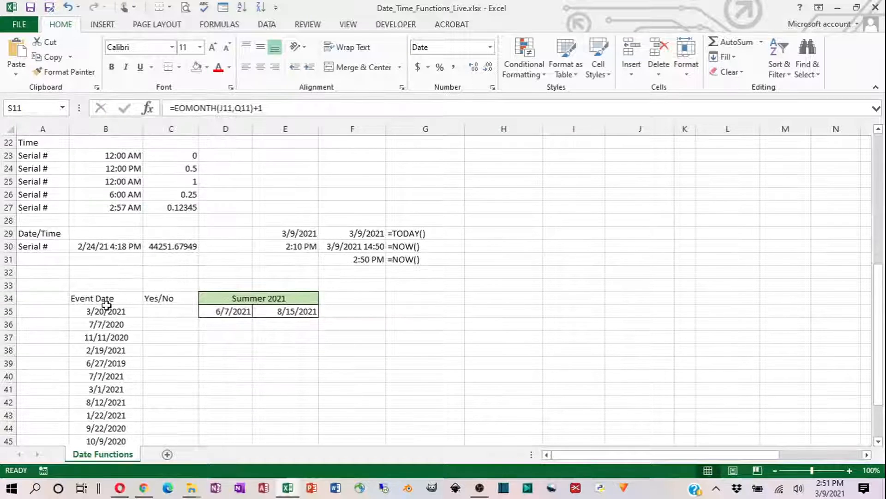
pyautogui.scroll(-2, 106, 304)
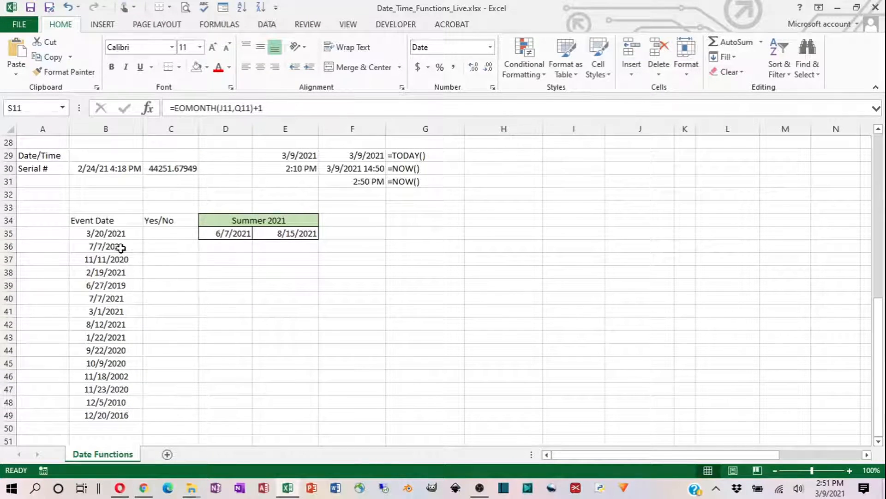
pyautogui.click(94, 233)
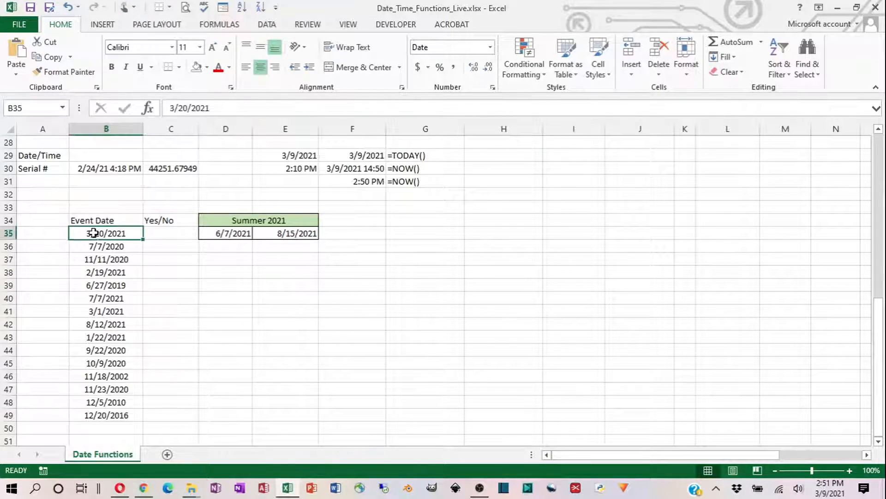
pyautogui.click(225, 236)
pyautogui.click(283, 233)
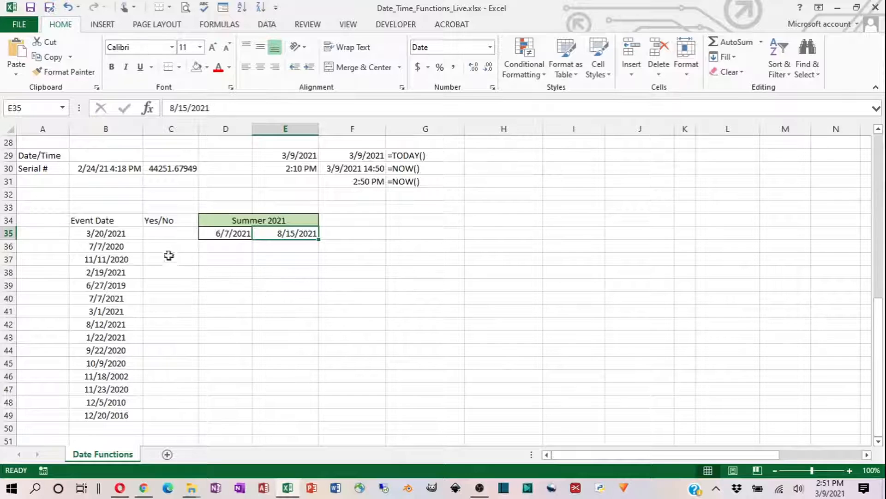
pyautogui.click(113, 235)
pyautogui.click(111, 248)
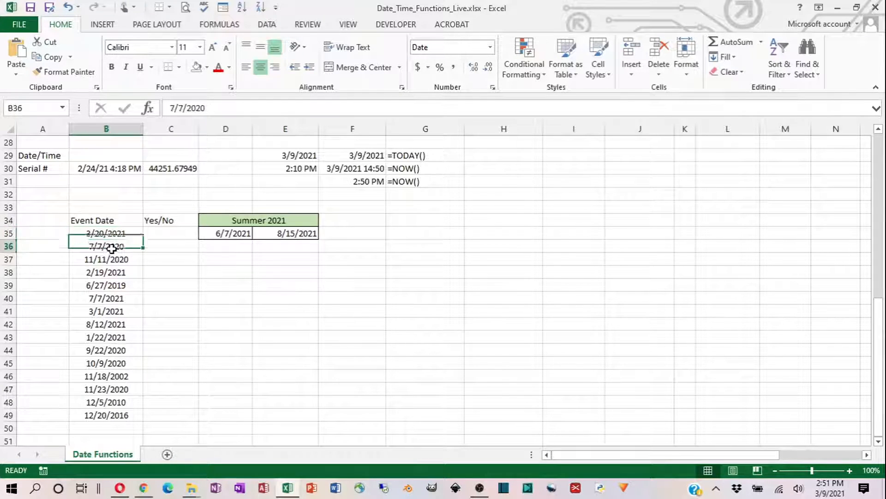
pyautogui.click(111, 259)
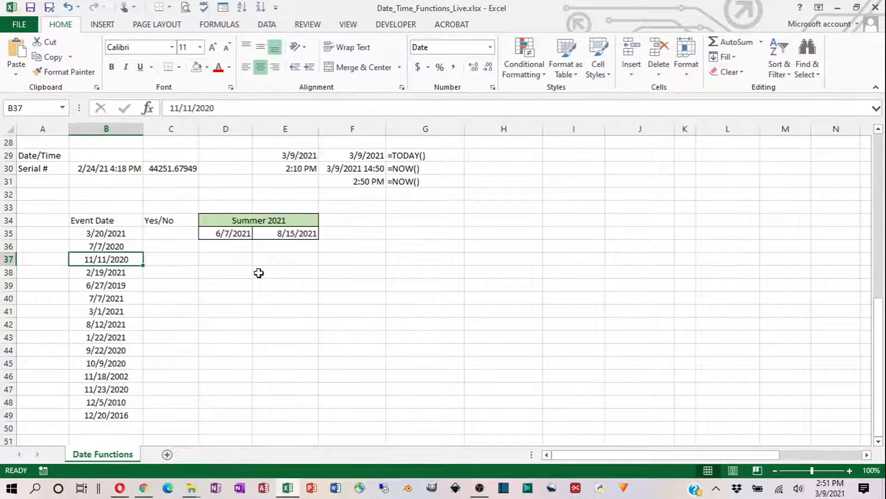
pyautogui.click(162, 231)
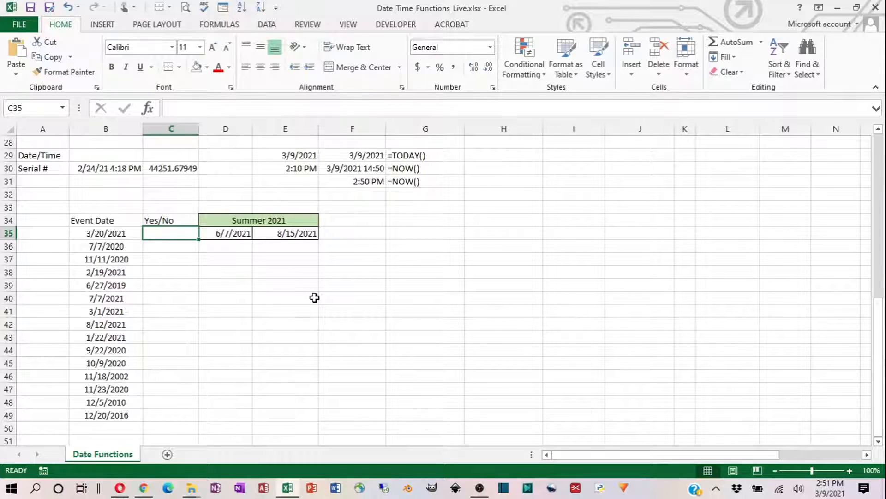
pyautogui.click(118, 233)
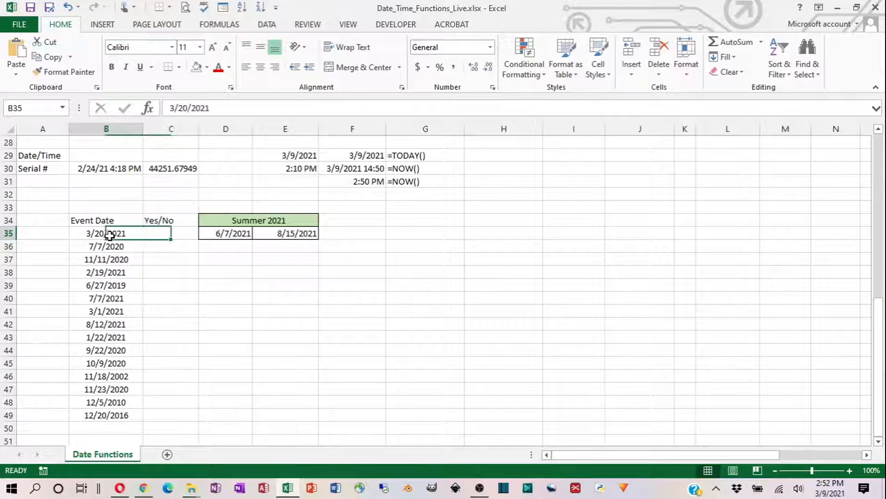
pyautogui.click(224, 234)
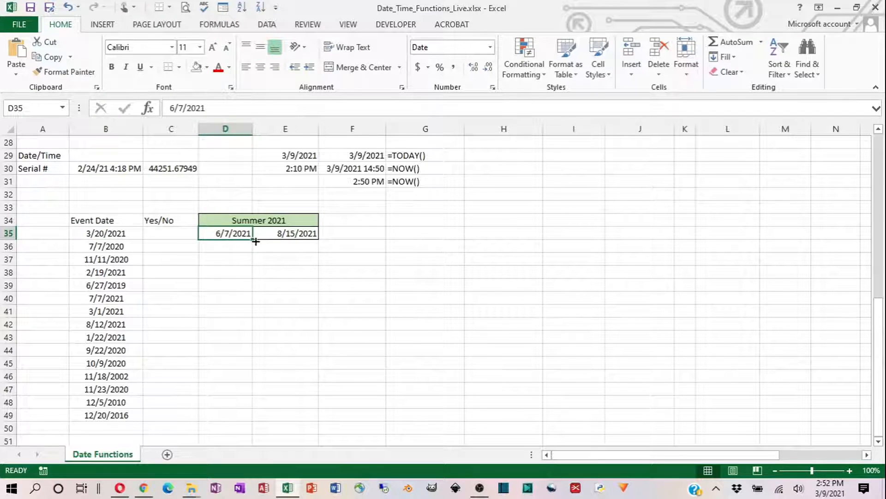
pyautogui.click(126, 233)
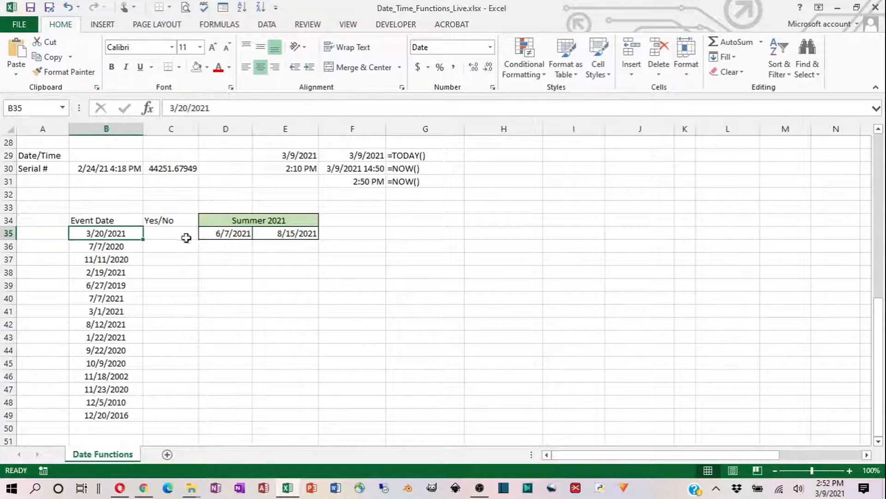
pyautogui.click(281, 233)
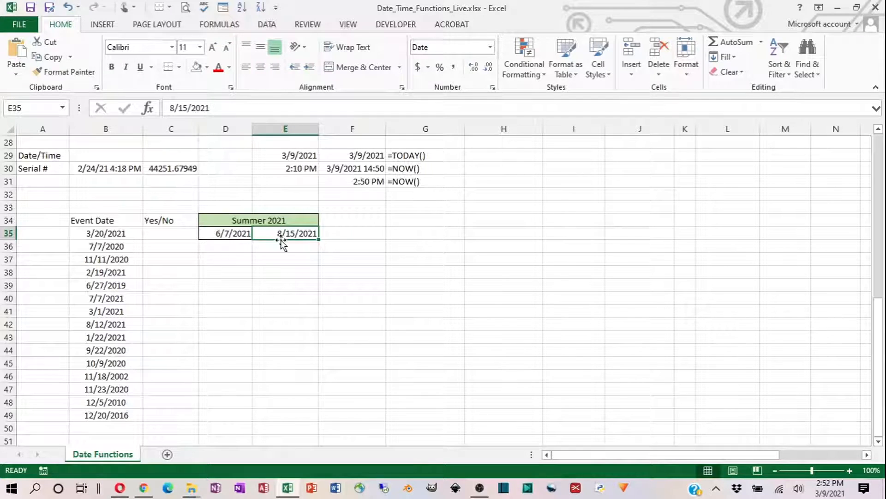
# - Write the formula =AND(B35>=D35,B35<=E35) in C35 to test the event date against the Summer 2021 range
pyautogui.click(169, 234)
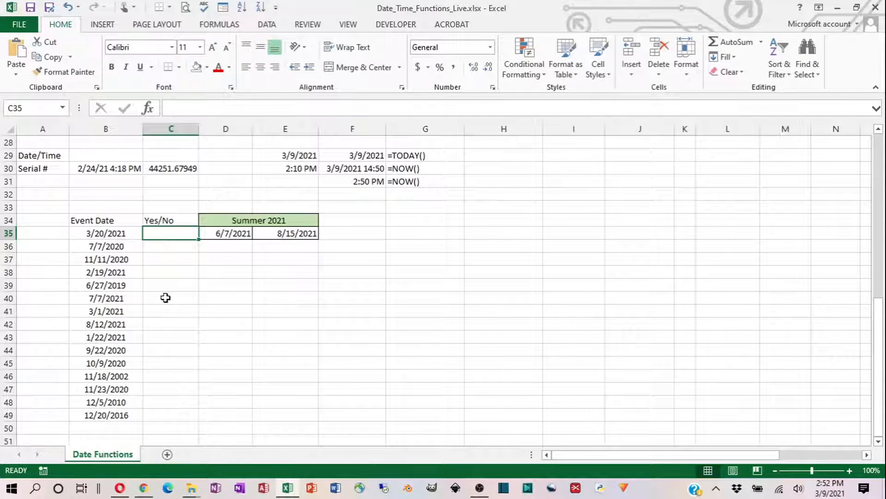
pyautogui.write('=and')
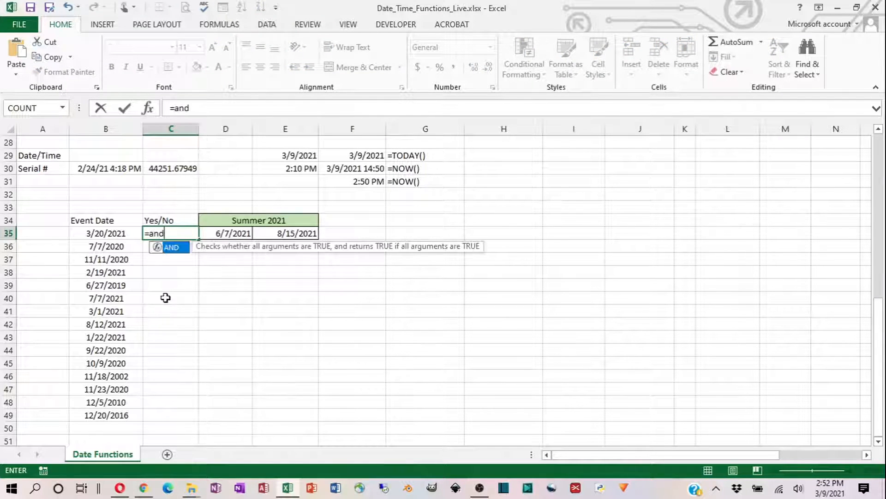
pyautogui.press('Tab')
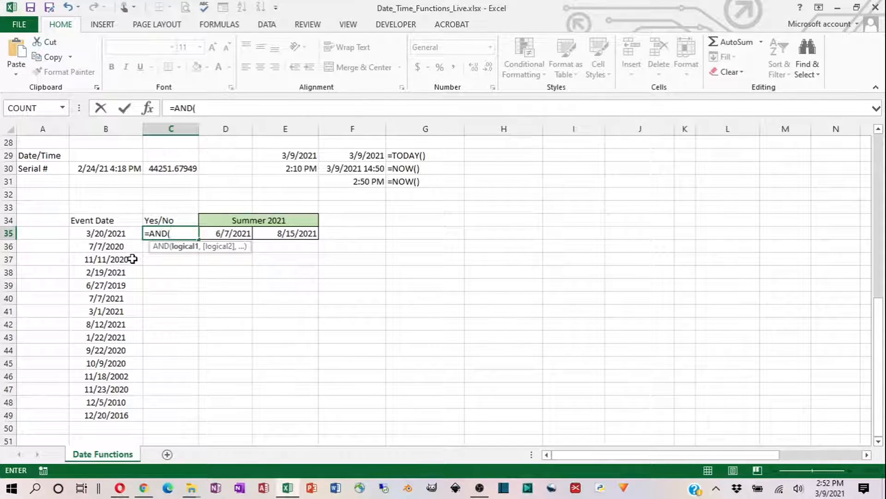
pyautogui.click(109, 234)
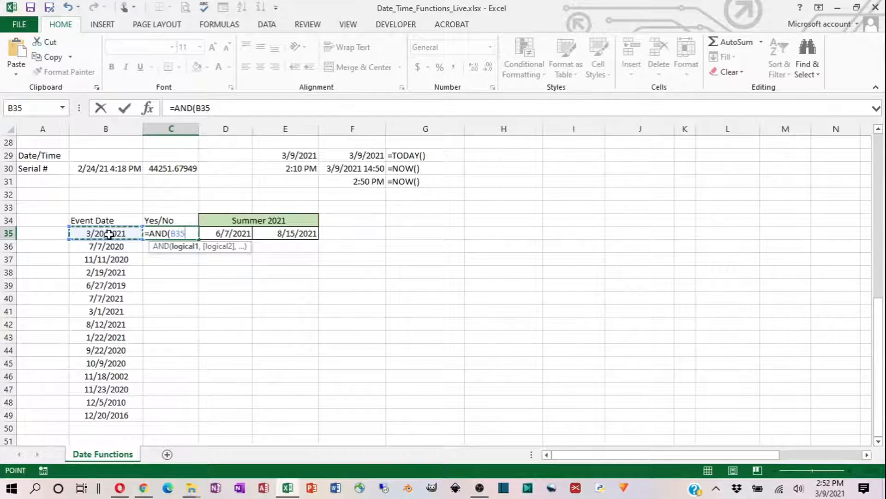
pyautogui.write('>')
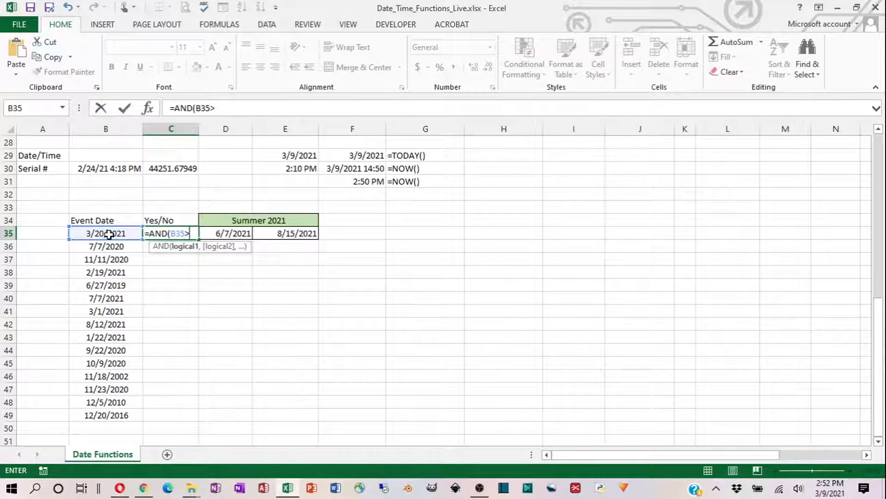
pyautogui.write('=')
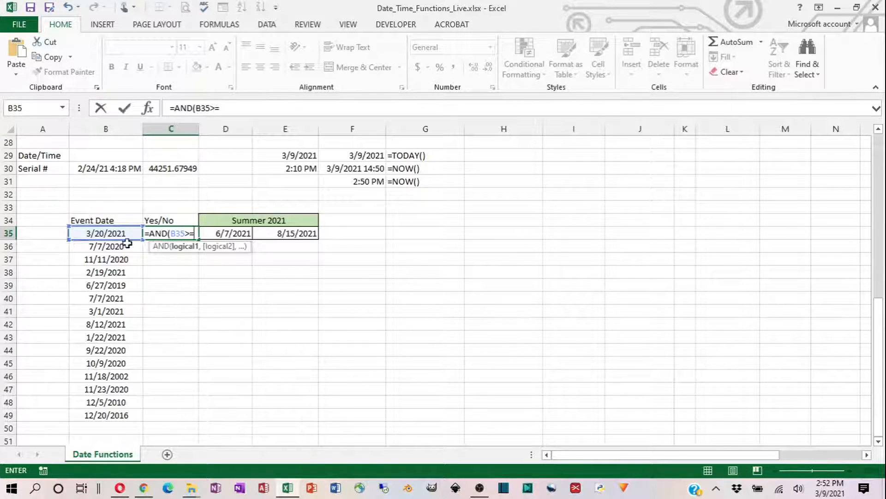
pyautogui.click(217, 237)
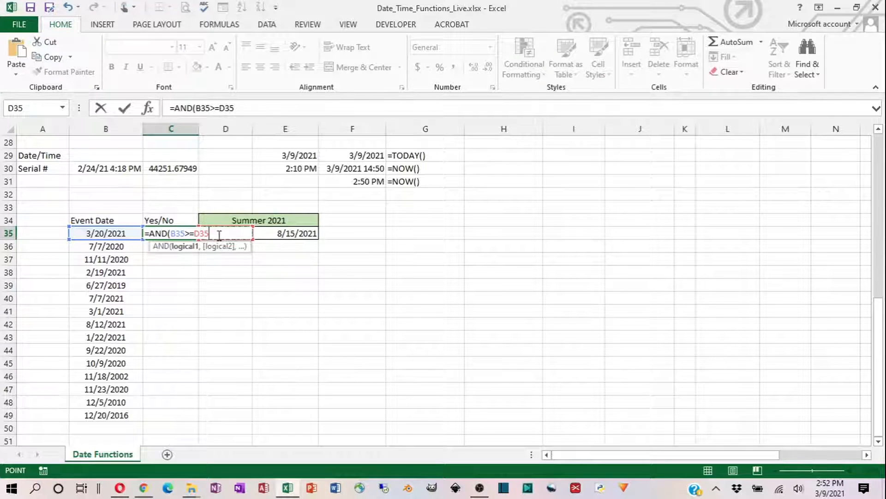
pyautogui.write(',')
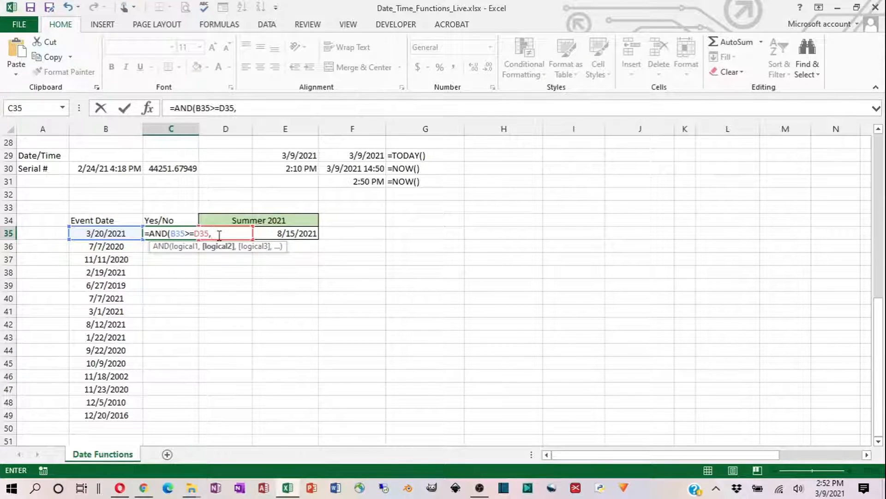
pyautogui.click(101, 233)
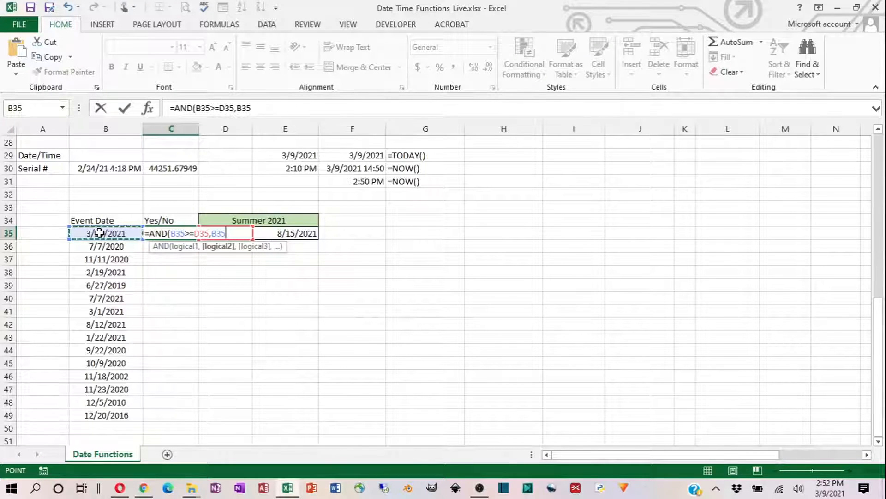
pyautogui.write('<=')
pyautogui.click(284, 235)
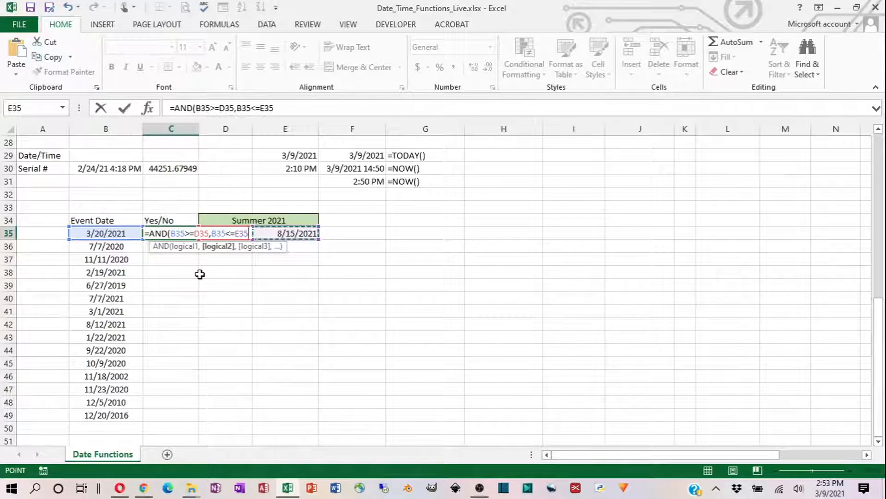
pyautogui.write(')')
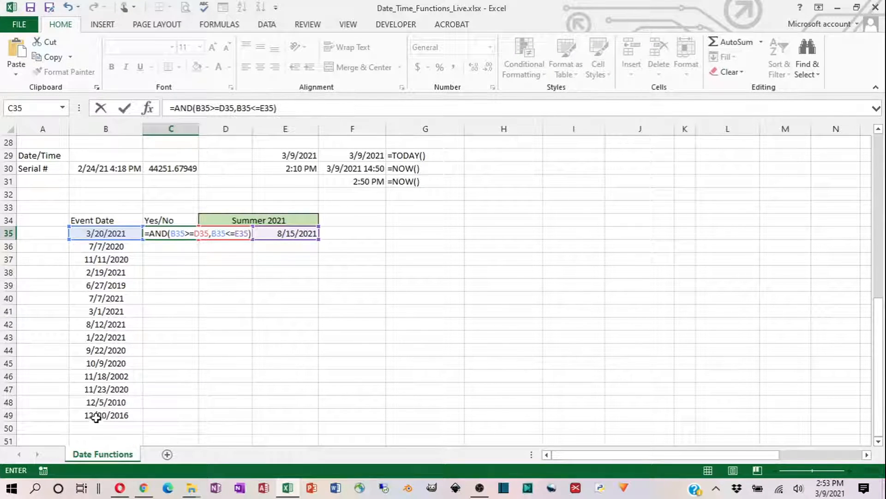
# - Make the D35 and E35 references absolute in the C35 formula so it reads =AND(B35>=$D$35,B35<=$E$35)
pyautogui.click(202, 234)
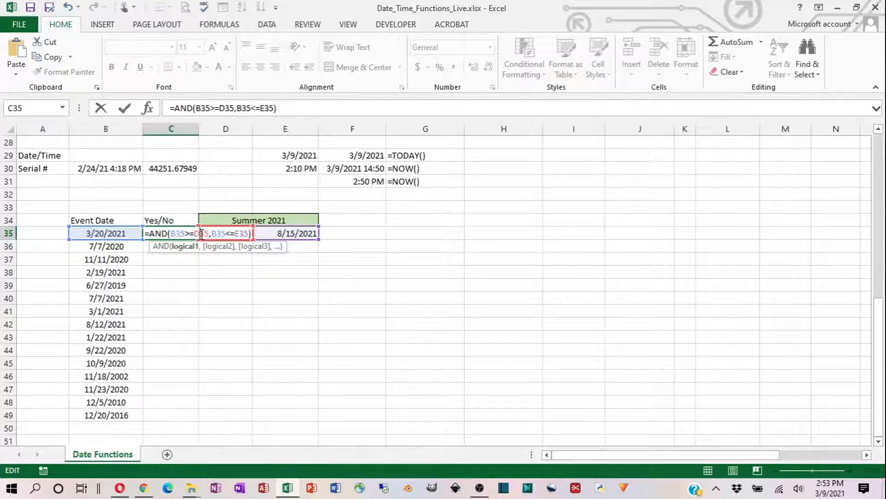
pyautogui.press('F4')
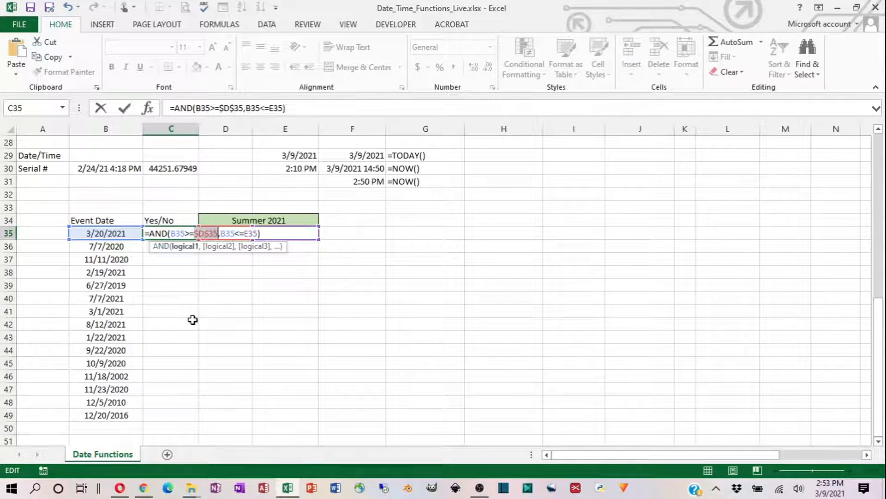
pyautogui.click(253, 235)
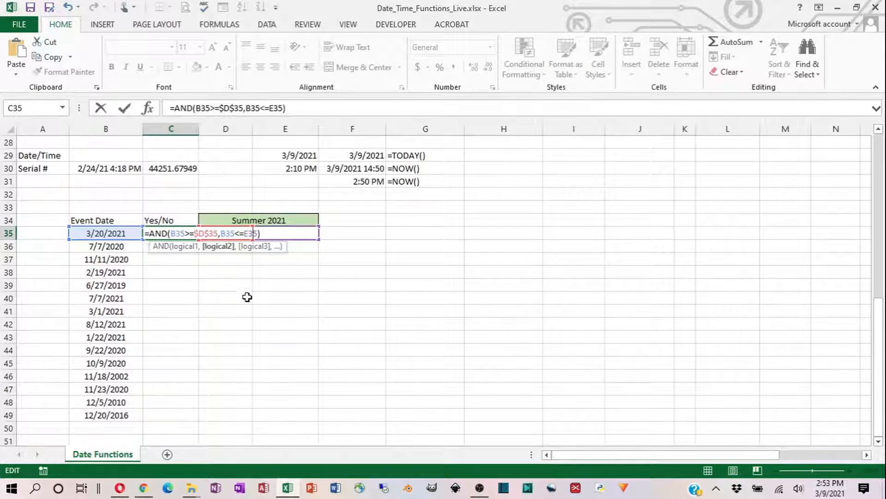
pyautogui.press('F4')
pyautogui.click(124, 108)
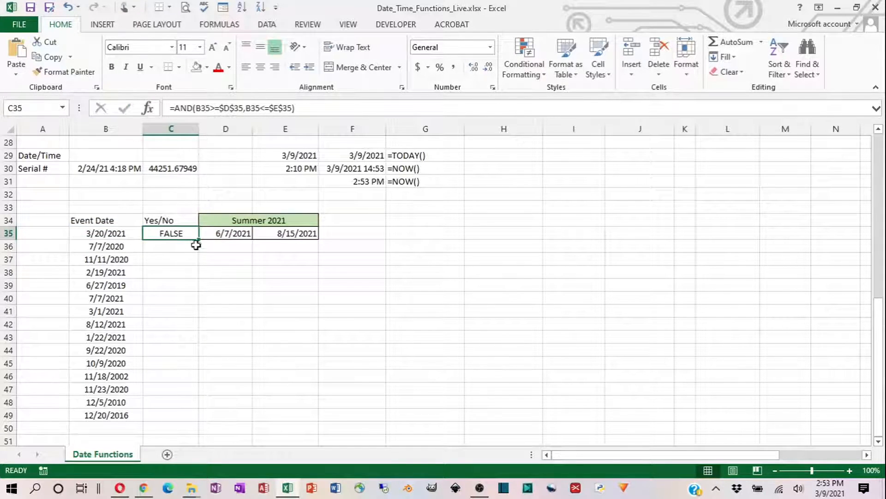
# - Try filling the AND formula from C35 down to C49 and undo the fill
pyautogui.doubleClick(198, 239)
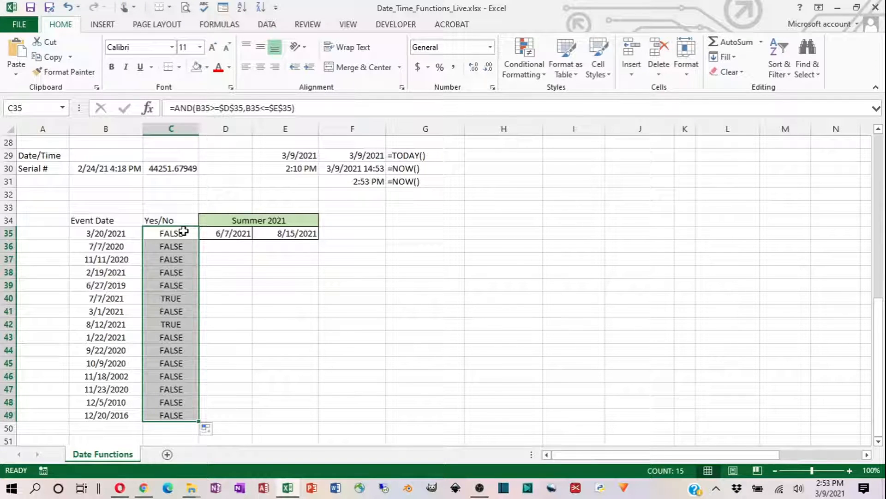
pyautogui.hotkey('ctrl', 'z')
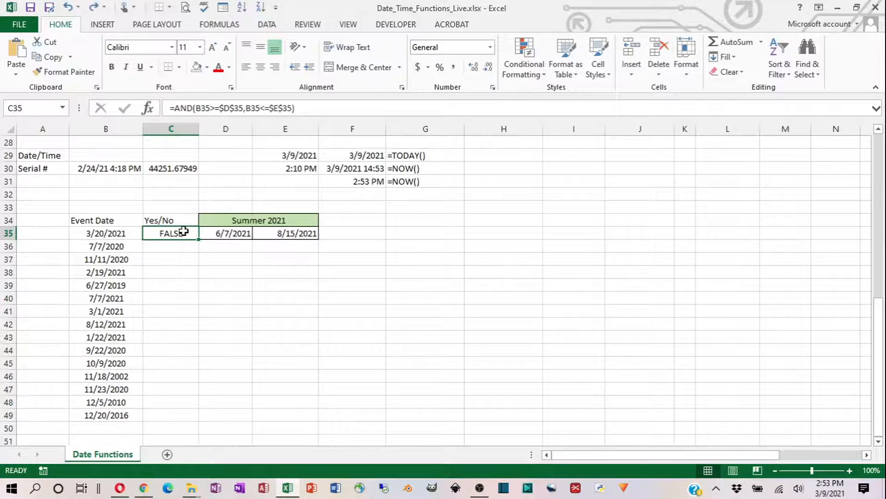
# - Wrap the AND test in C35 in an IF returning "YES" when true and "NO" when false, and fill it down to C49
pyautogui.click(177, 113)
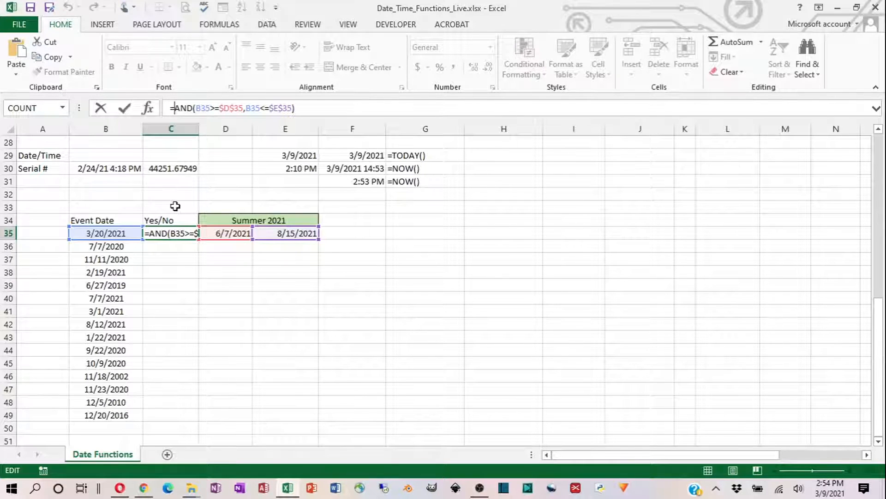
pyautogui.write('IF(')
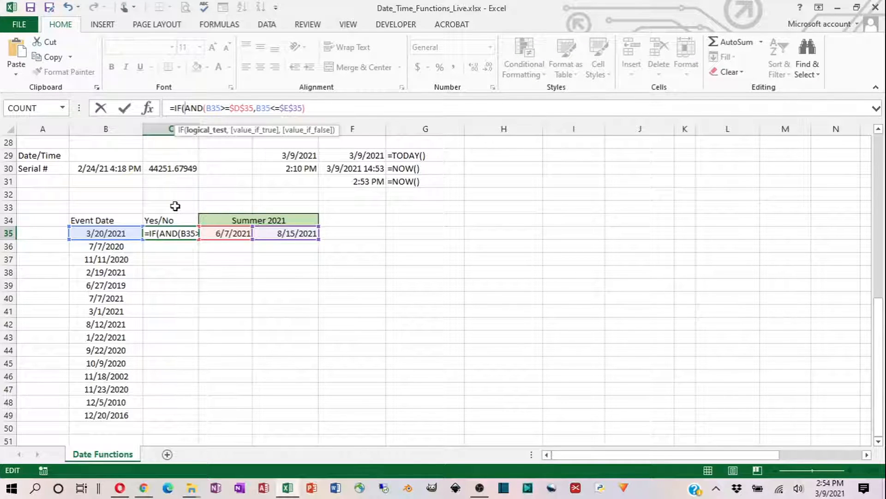
pyautogui.press('End')
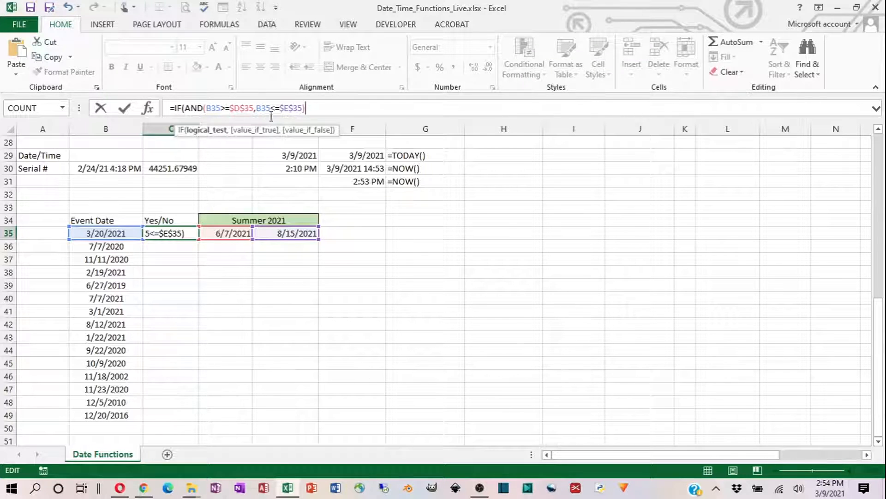
pyautogui.write(',"YE')
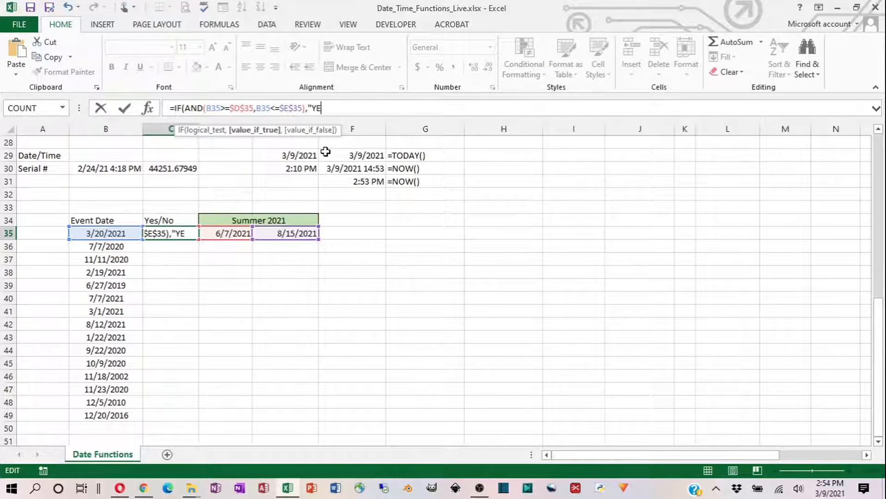
pyautogui.write('S')
pyautogui.write(',"NO"')
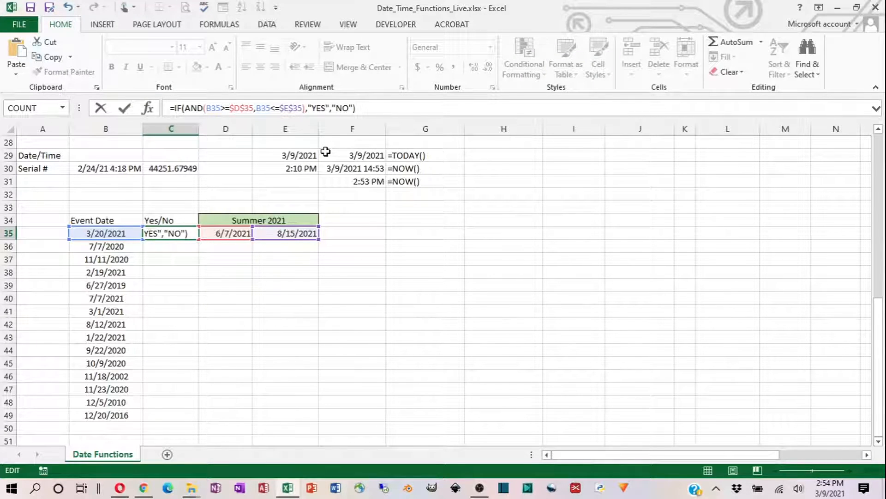
pyautogui.click(124, 112)
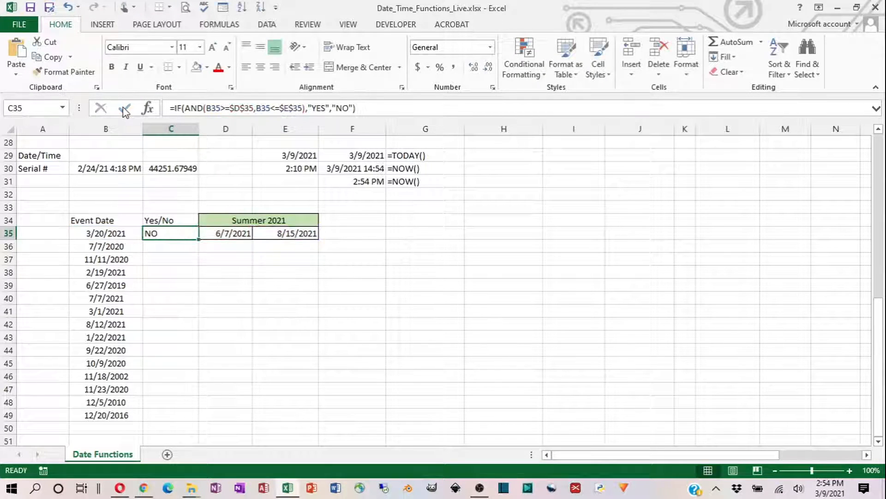
pyautogui.doubleClick(198, 241)
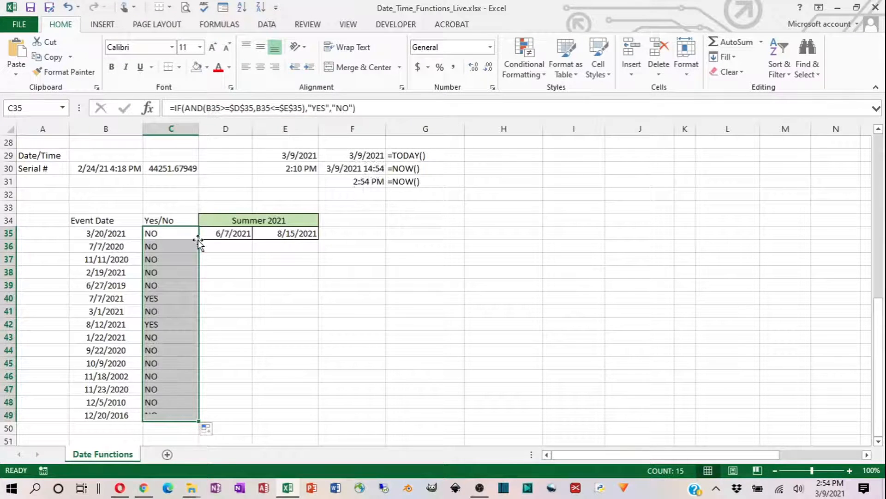
pyautogui.click(171, 304)
pyautogui.click(171, 324)
pyautogui.click(168, 339)
pyautogui.click(171, 387)
pyautogui.click(164, 310)
pyautogui.click(164, 236)
pyautogui.moveTo(164, 243); pyautogui.dragTo(150, 408)
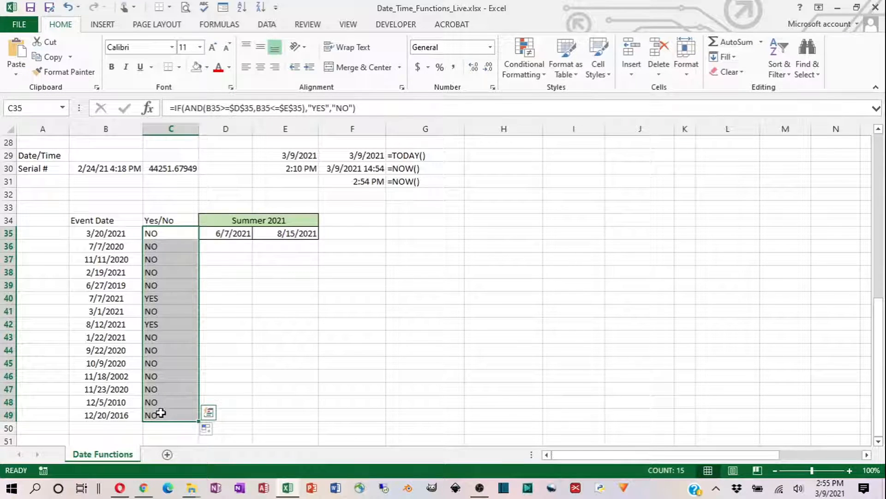
# - Start a conditional formatting rule for C35:C49 that formats only cells with specific text containing "yes"
pyautogui.click(525, 59)
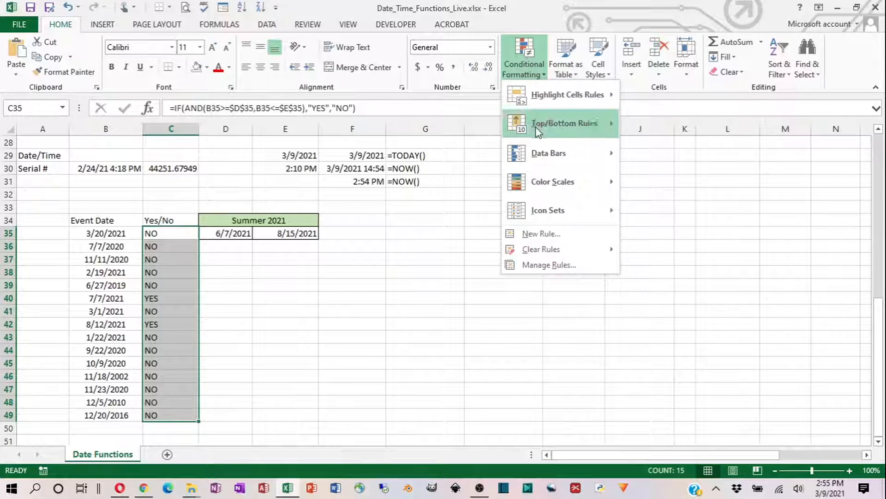
pyautogui.click(533, 241)
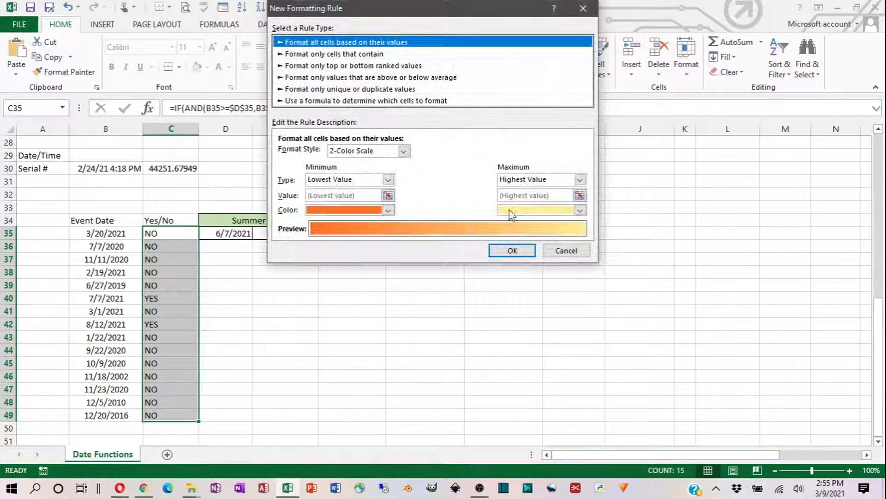
pyautogui.click(321, 54)
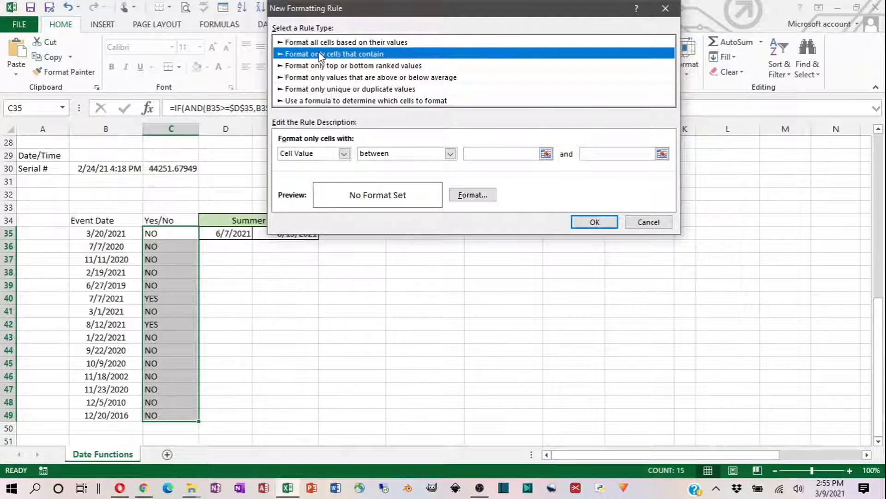
pyautogui.click(344, 154)
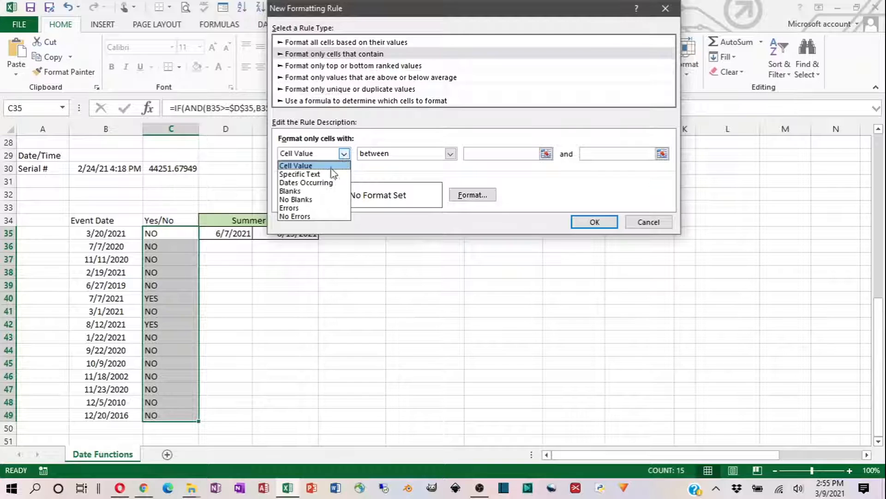
pyautogui.click(318, 175)
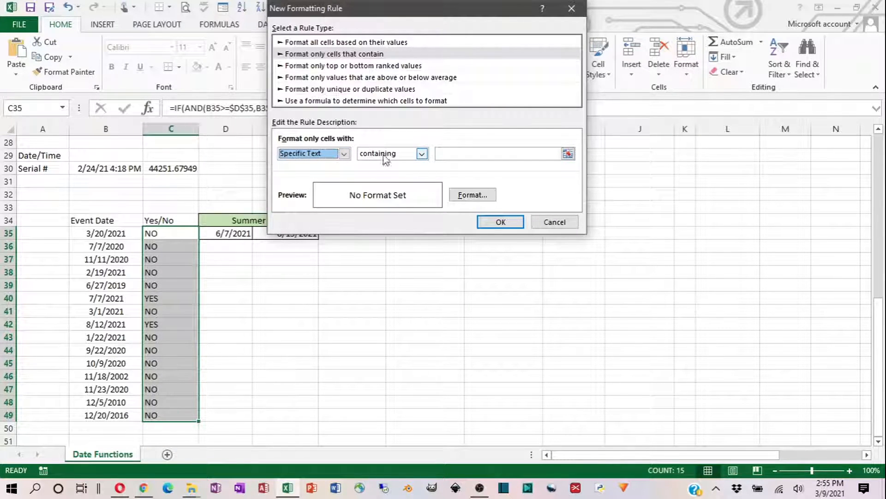
pyautogui.click(447, 154)
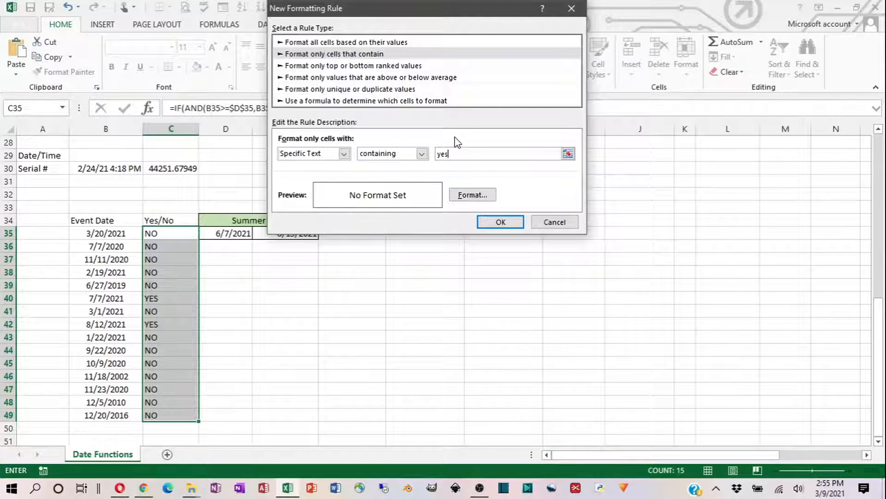
# - Give the "yes" rule a standard green fill with matching green font color, and apply it to the Yes/No cells
pyautogui.click(470, 198)
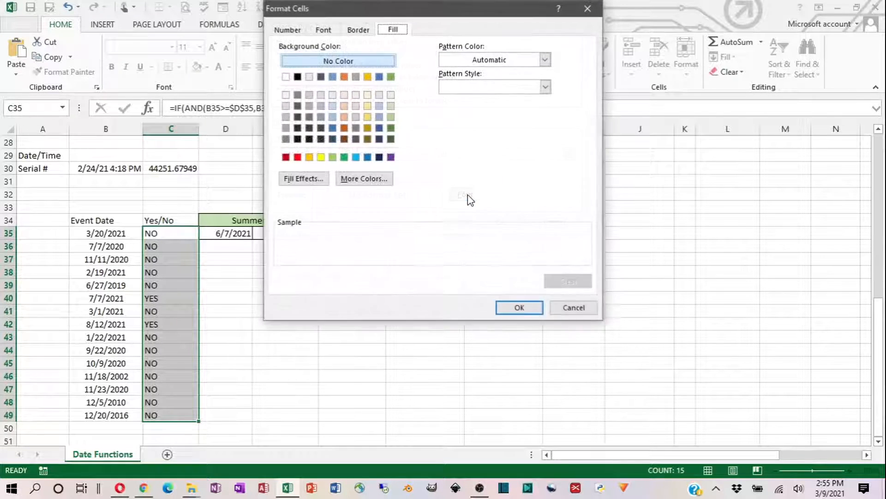
pyautogui.click(343, 157)
pyautogui.click(323, 31)
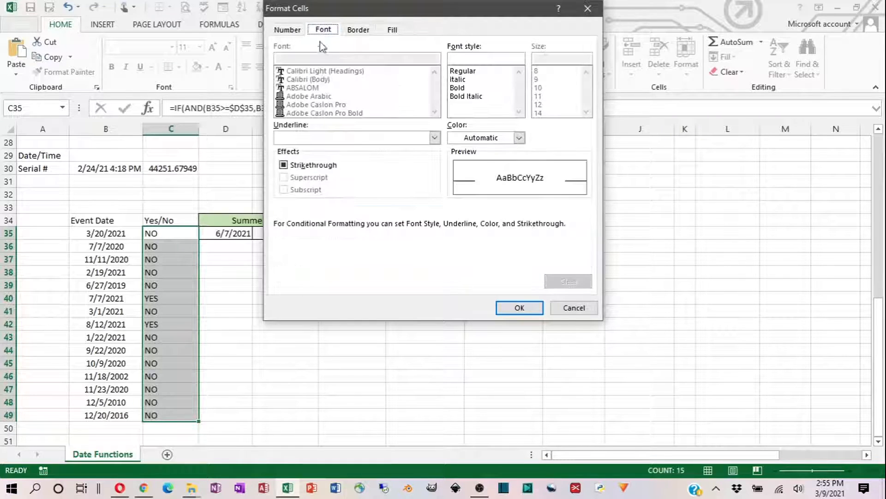
pyautogui.click(519, 138)
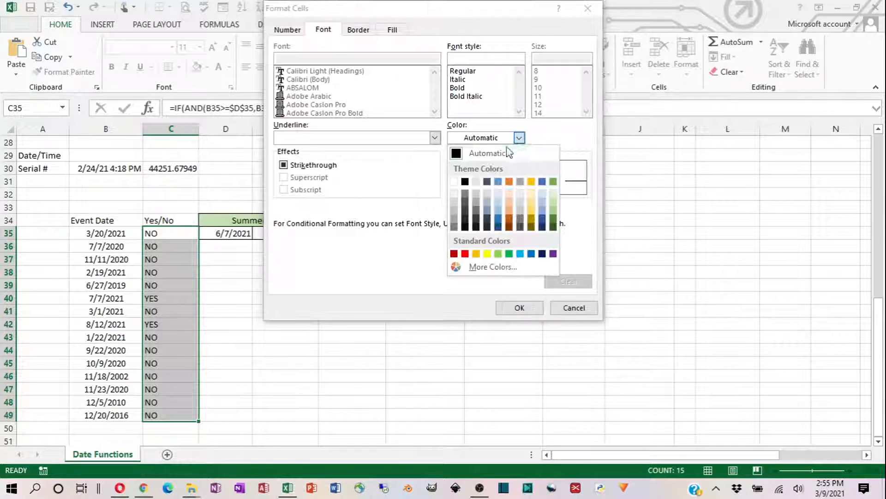
pyautogui.click(510, 254)
pyautogui.click(520, 307)
pyautogui.click(501, 222)
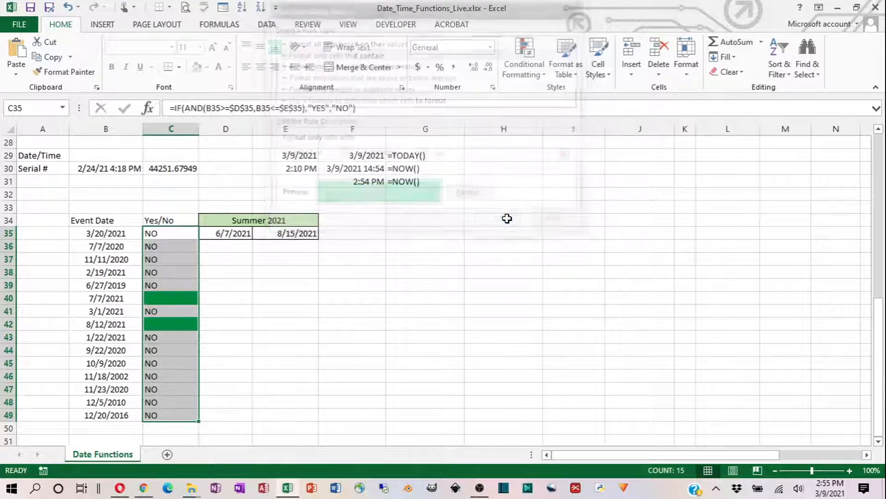
pyautogui.click(236, 313)
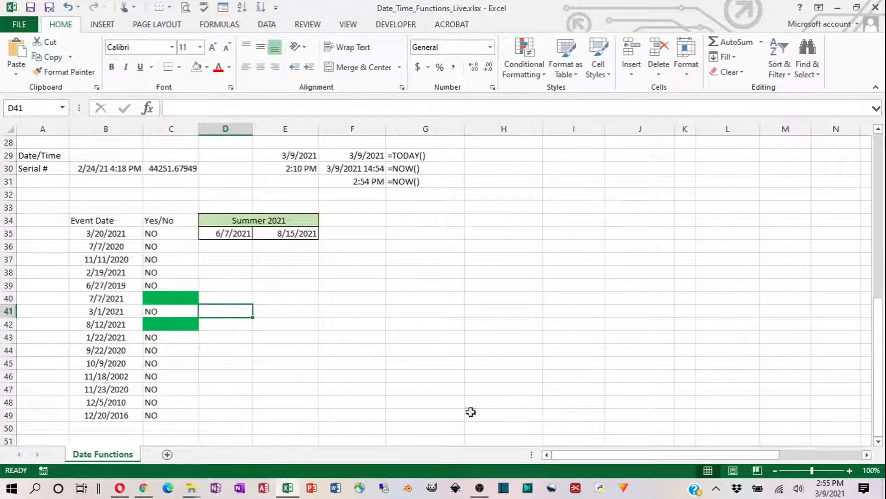
pyautogui.click(111, 299)
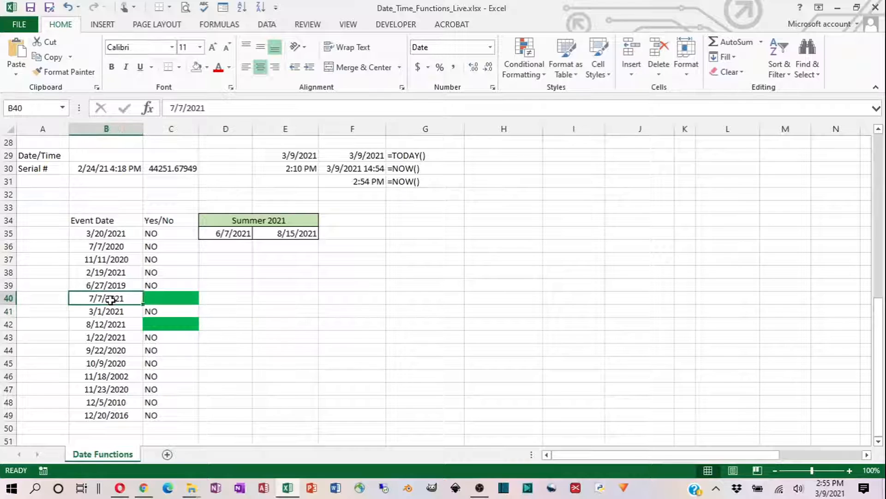
pyautogui.click(111, 325)
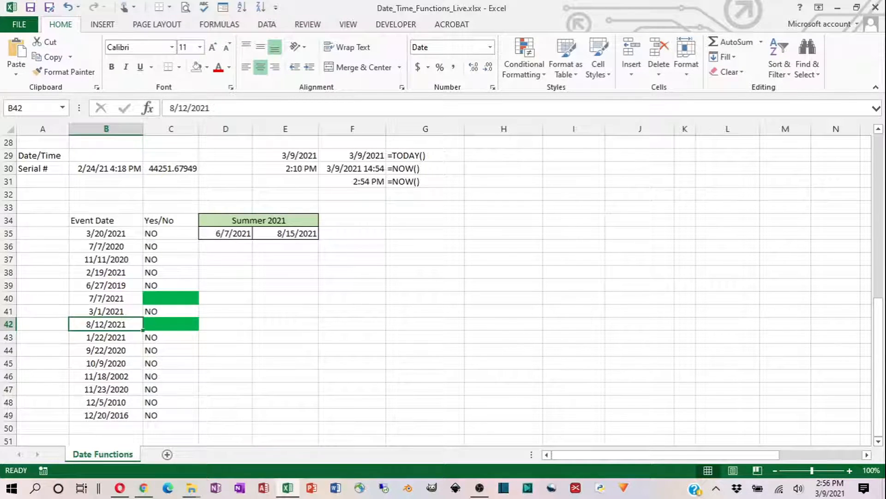
pyautogui.hotkey('alt', 'Tab')
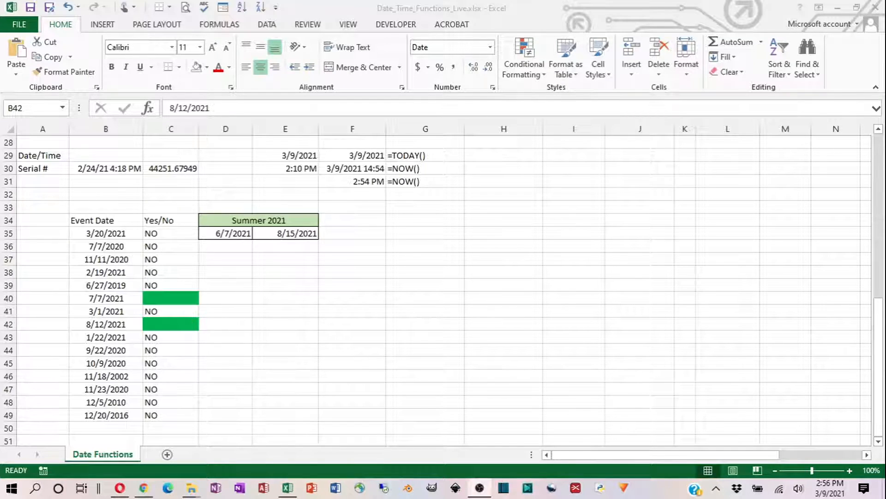